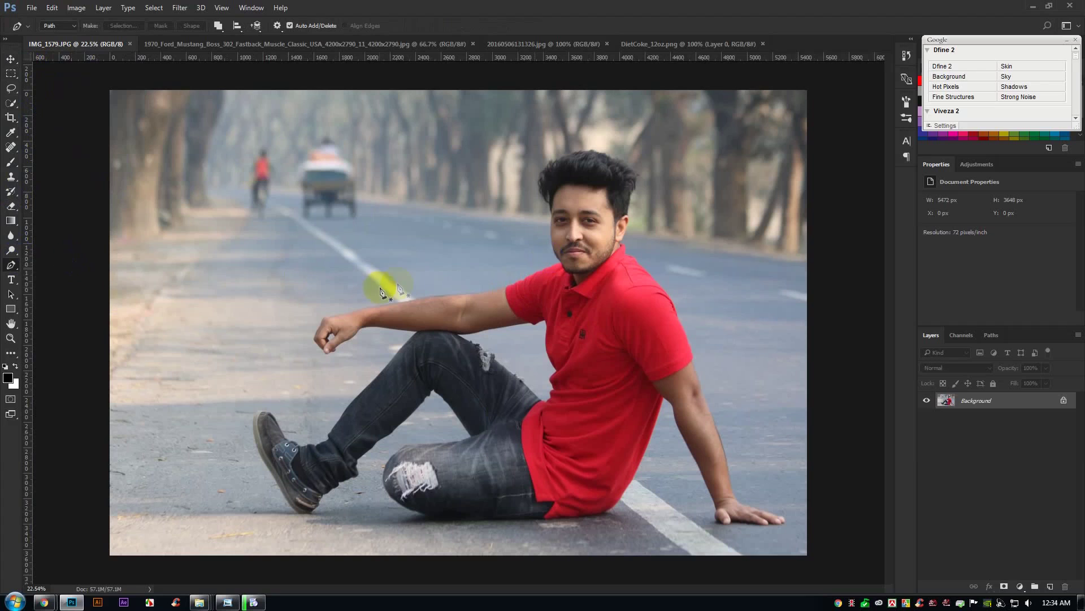
pyautogui.click(389, 321)
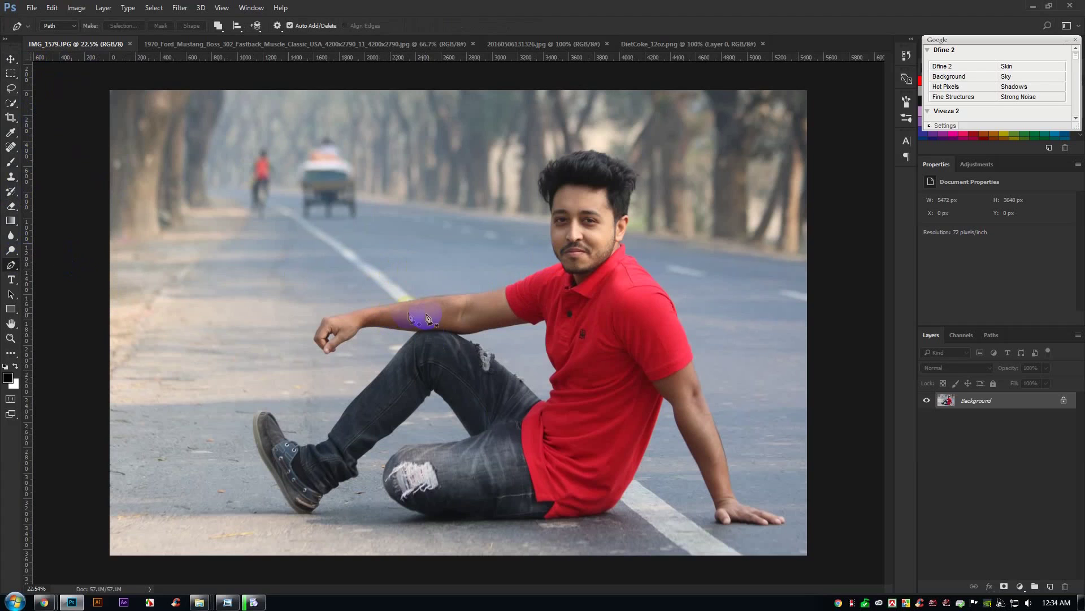
pyautogui.scroll(2, 567, 318)
pyautogui.scroll(-2, 567, 319)
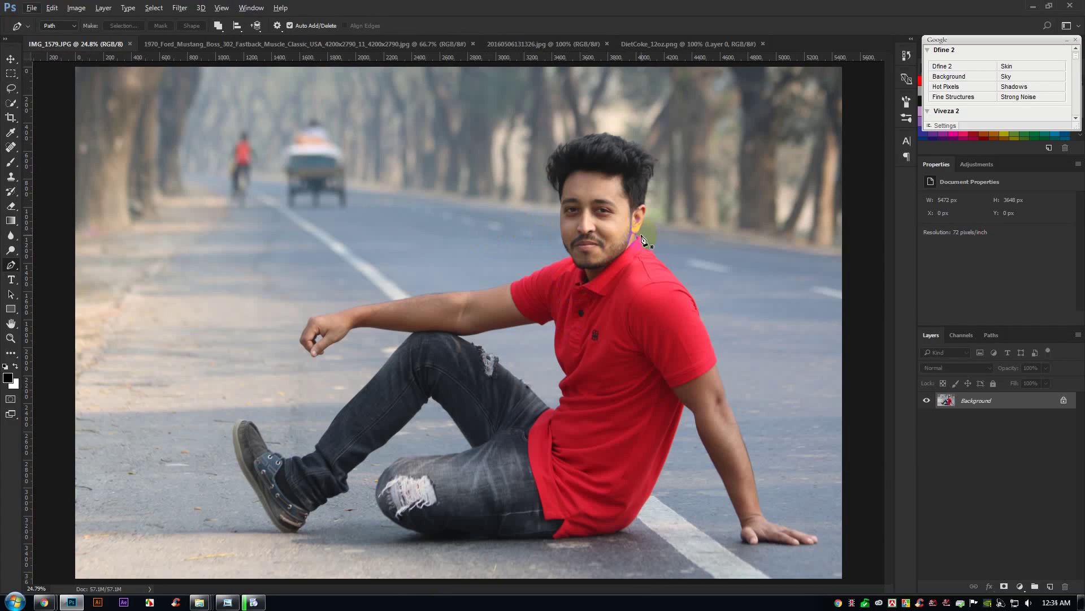
# Remove the small blemishes on the man's forehead with the Spot Healing Brush at a size of 10 px.
pyautogui.scroll(5, 635, 193)
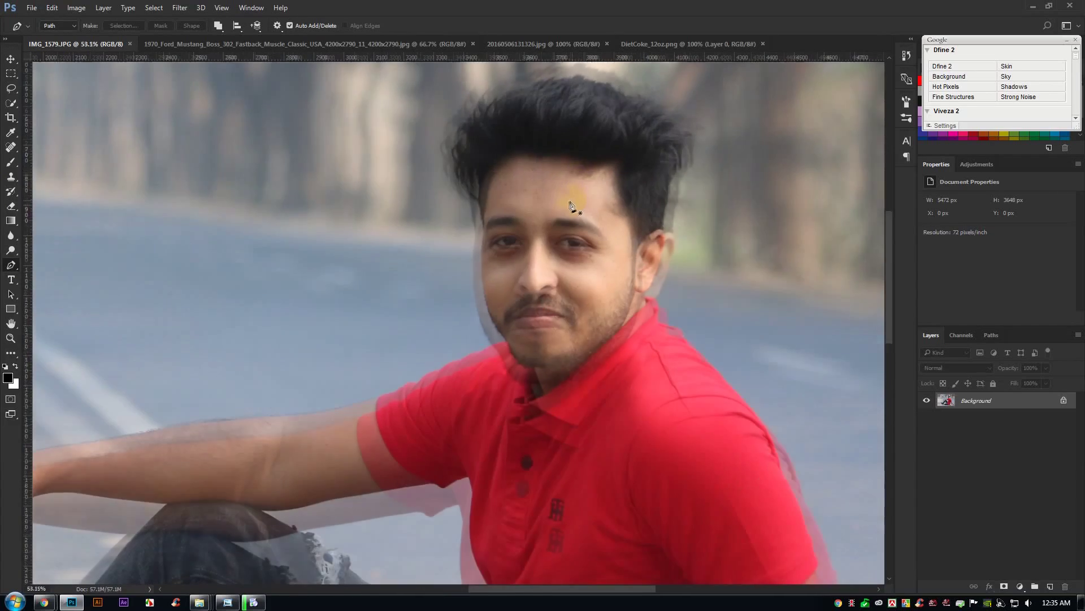
pyautogui.scroll(3, 605, 194)
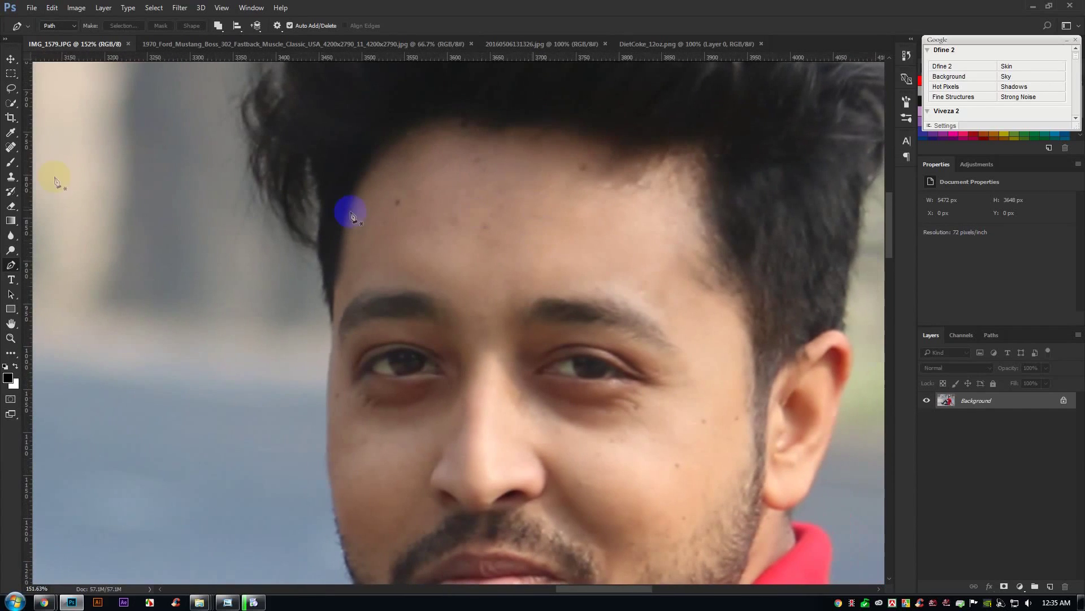
pyautogui.click(10, 148)
pyautogui.click(80, 151)
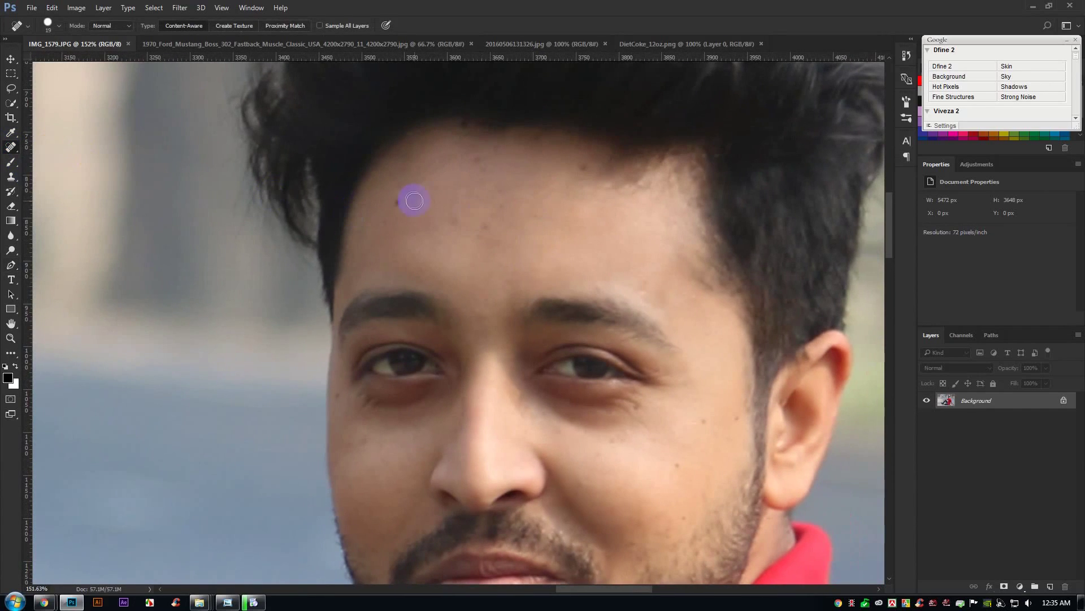
pyautogui.rightClick(444, 178)
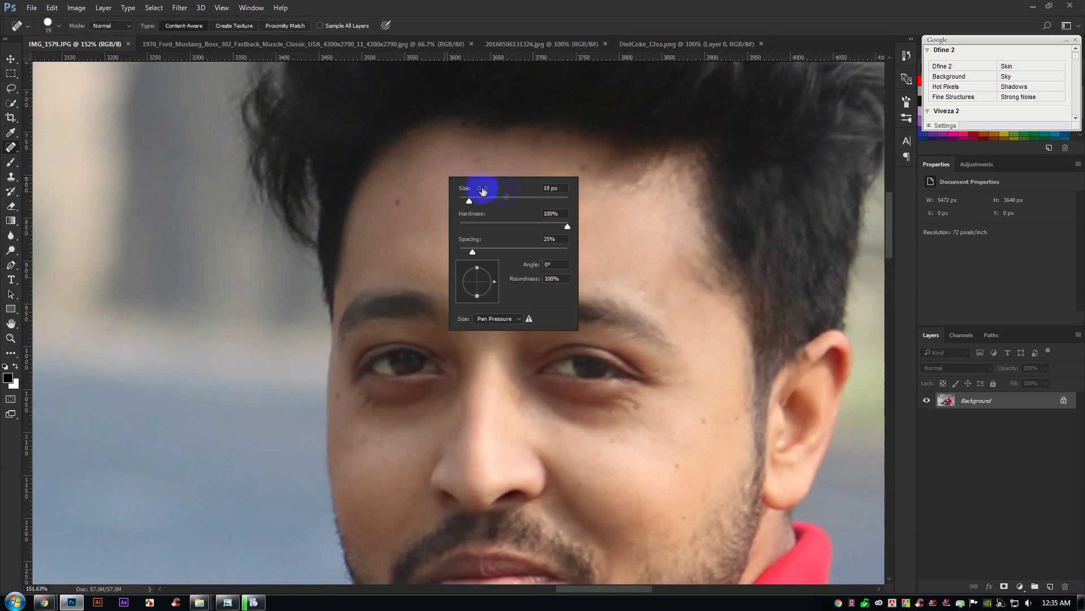
pyautogui.moveTo(470, 202); pyautogui.dragTo(465, 208)
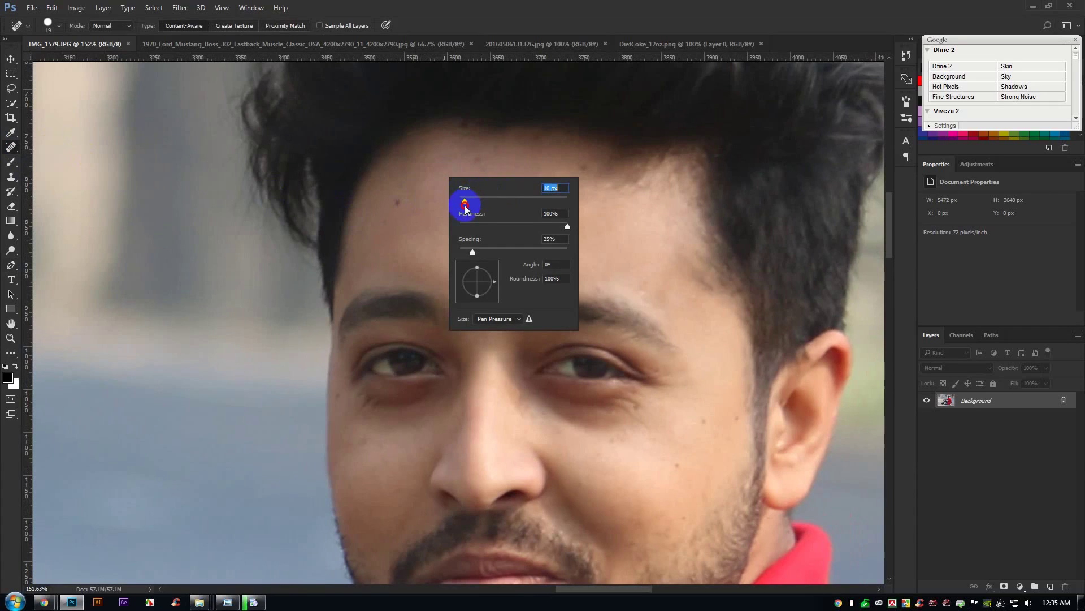
pyautogui.click(400, 206)
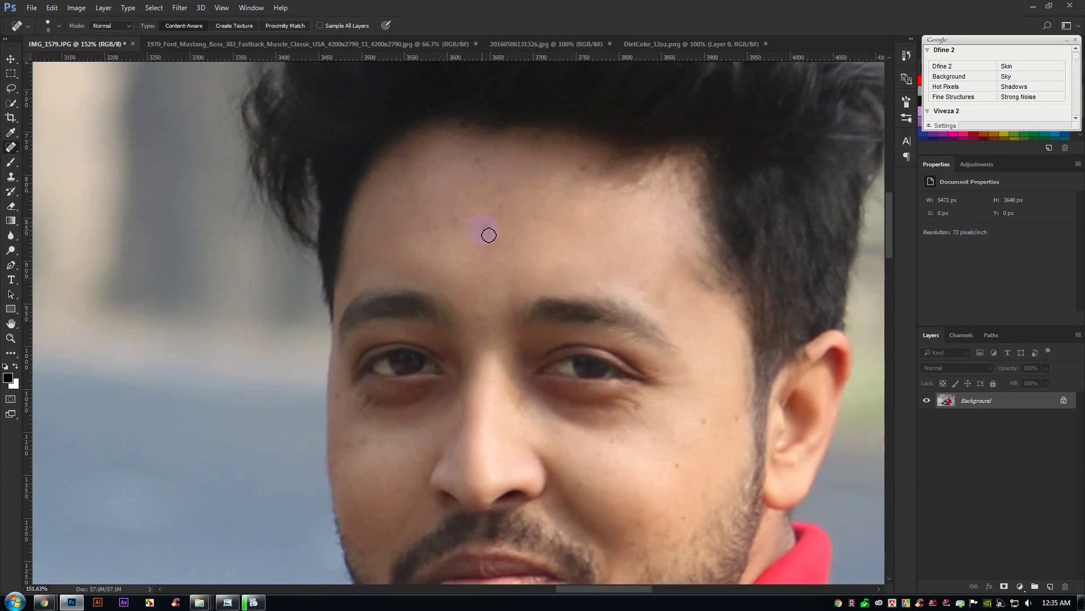
pyautogui.click(501, 217)
pyautogui.click(481, 169)
# Heal the remaining skin spots on the man's cheeks and under his eyes with the Spot Healing Brush.
pyautogui.click(453, 337)
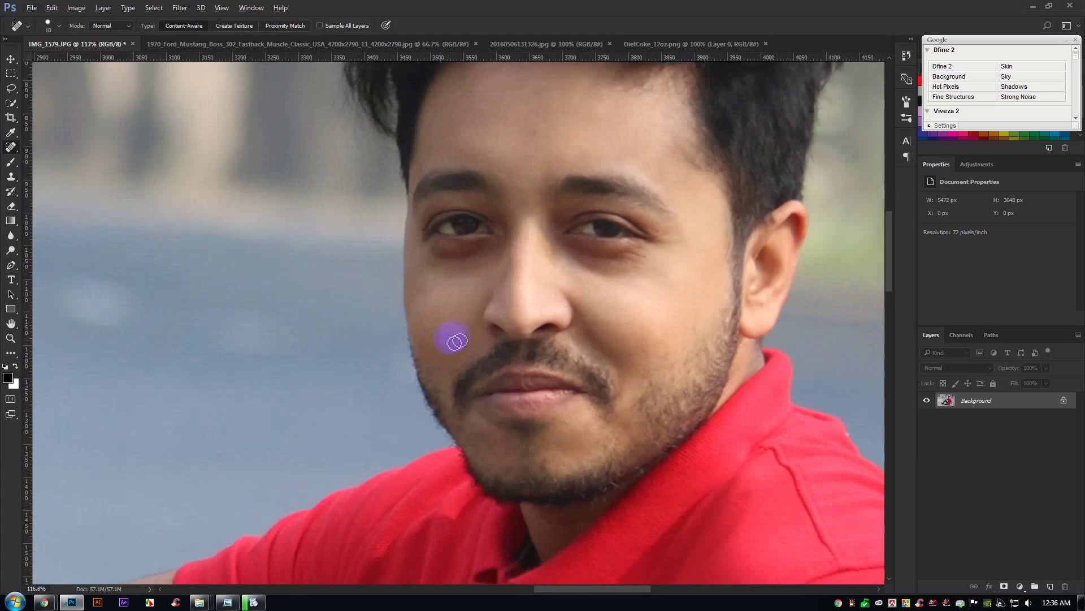
pyautogui.click(460, 325)
pyautogui.click(491, 248)
pyautogui.click(605, 271)
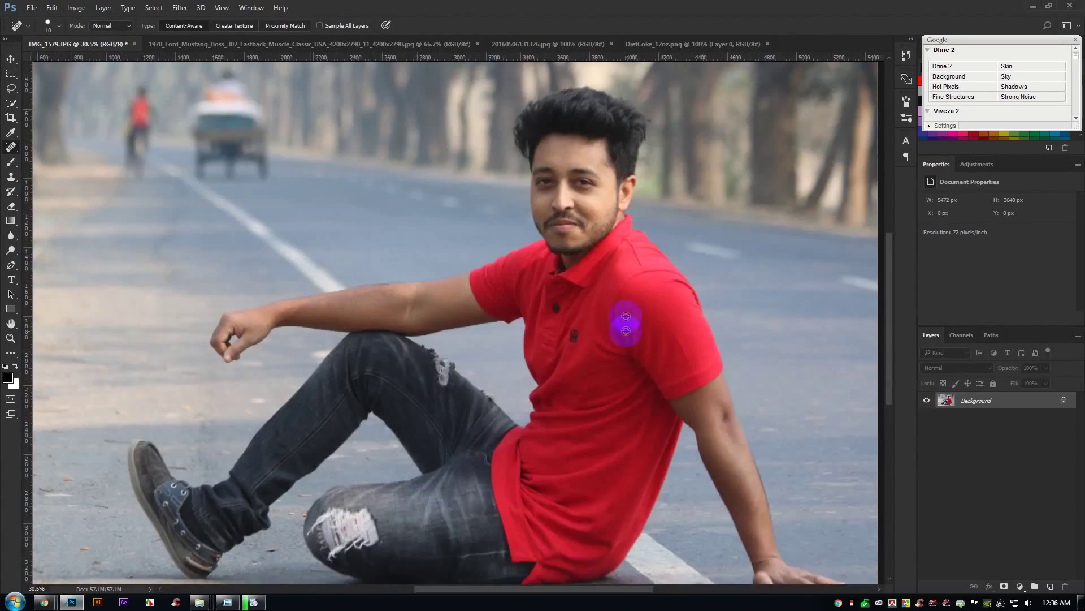
# Open the Camera Raw Filter for the photo and widen its window for a larger preview.
pyautogui.click(178, 9)
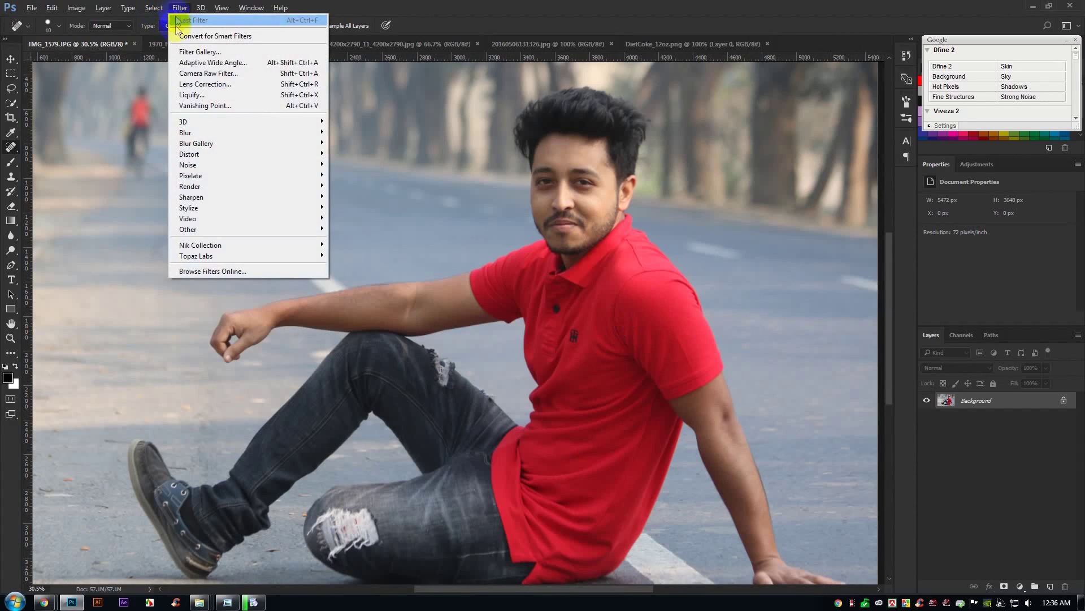
pyautogui.click(228, 79)
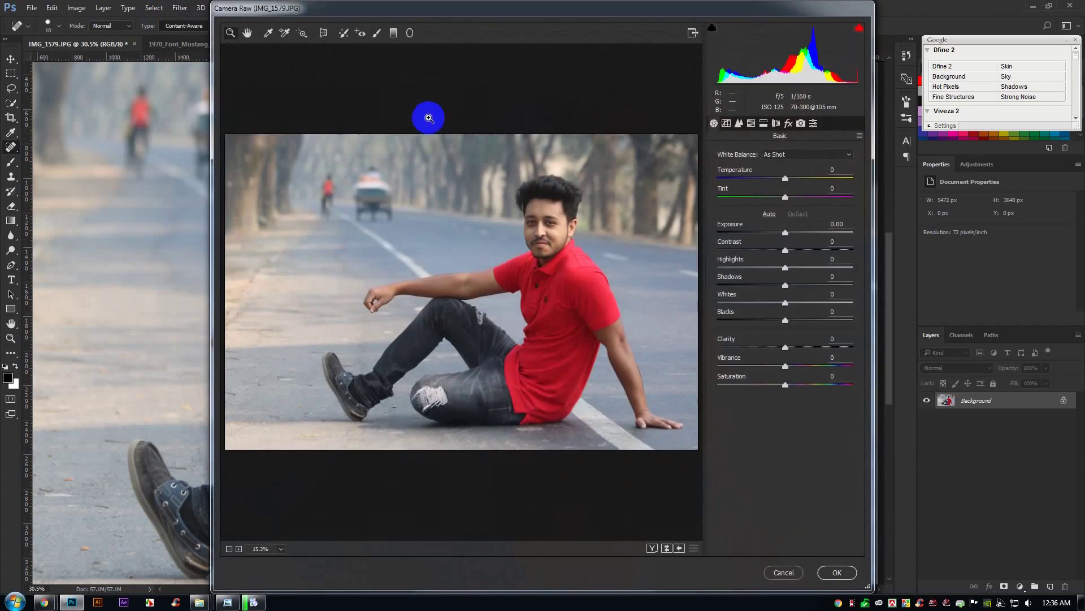
pyautogui.moveTo(212, 217); pyautogui.dragTo(83, 218)
pyautogui.moveTo(873, 288); pyautogui.dragTo(1002, 290)
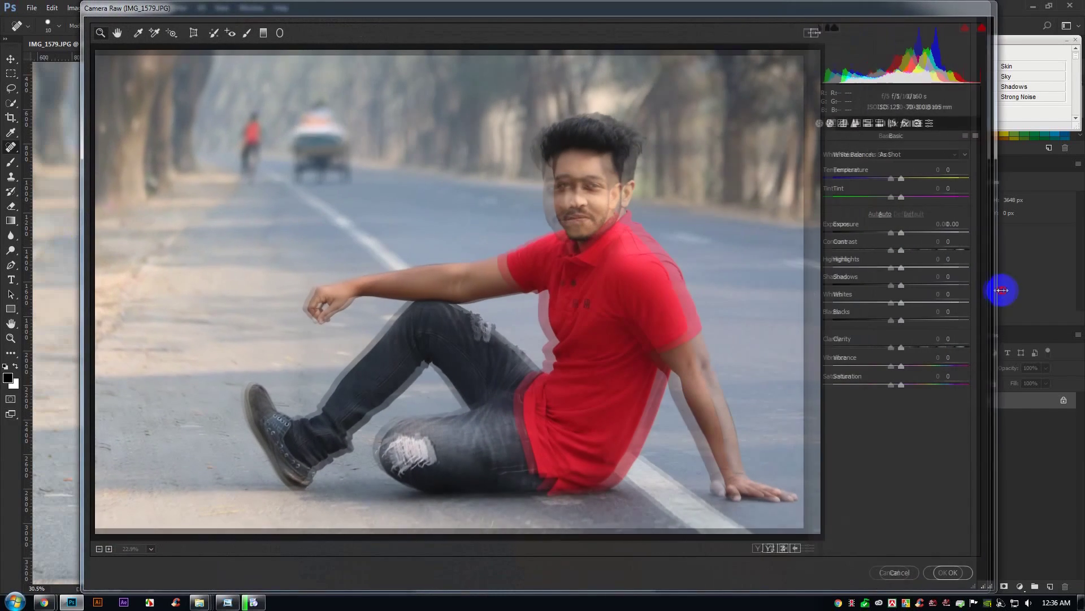
pyautogui.click(588, 169)
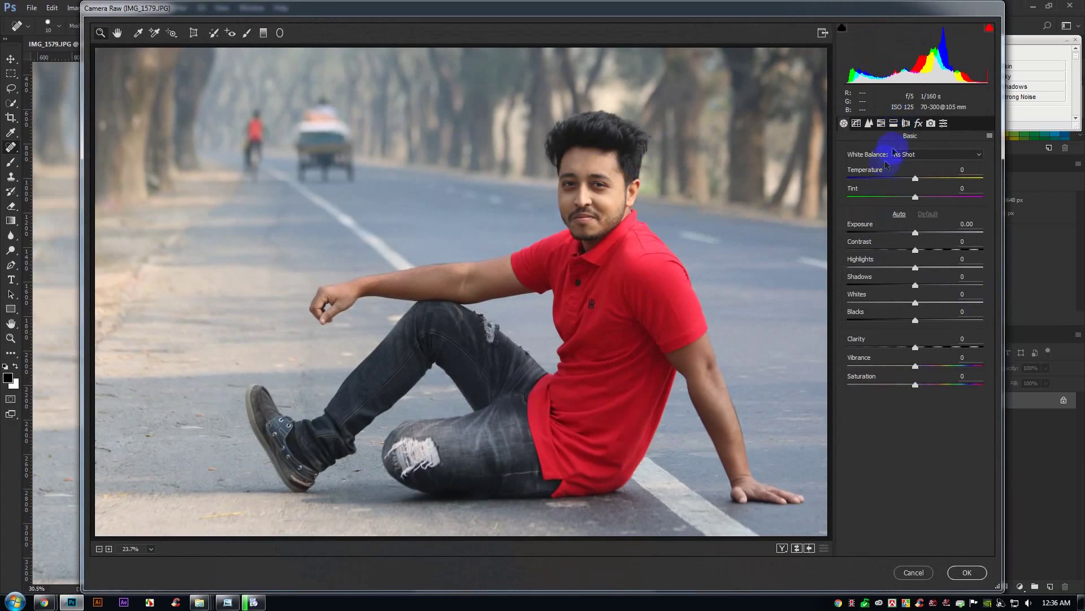
# Brighten the skin tones by lowering the Oranges saturation slightly and raising the Oranges luminance to about +70.
pyautogui.click(882, 125)
pyautogui.click(884, 171)
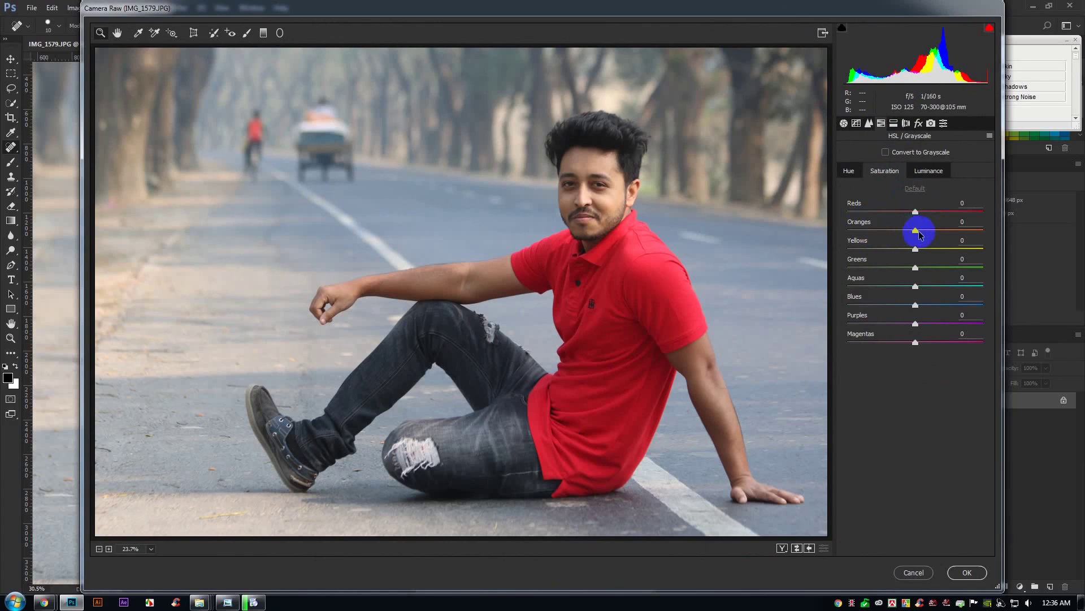
pyautogui.moveTo(916, 233)
pyautogui.mouseDown()
pyautogui.moveTo(887, 236)
pyautogui.moveTo(924, 240)
pyautogui.moveTo(913, 238)
pyautogui.mouseUp()
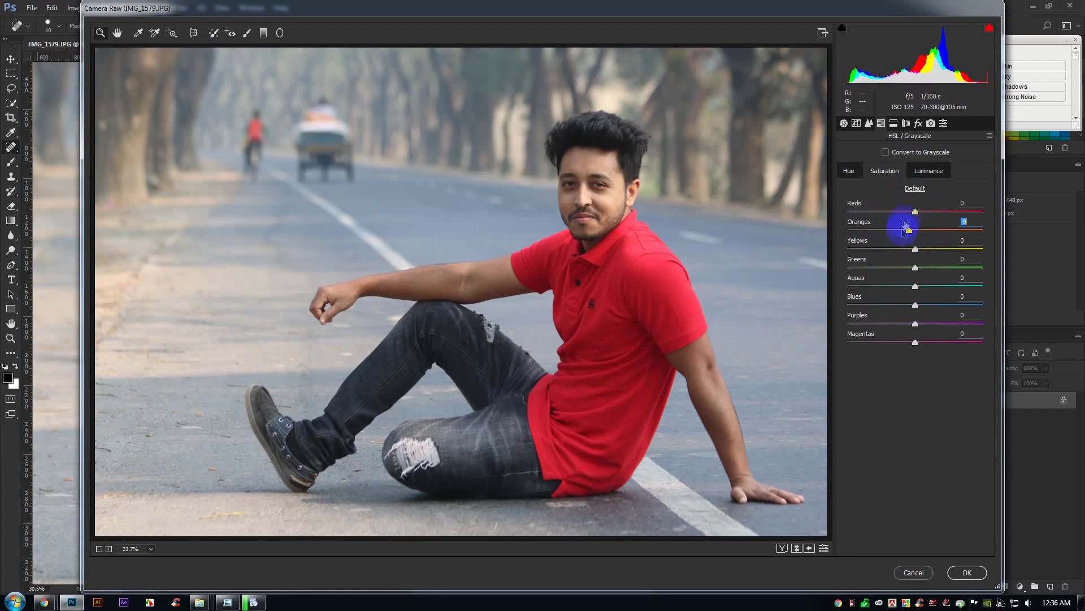
pyautogui.click(928, 177)
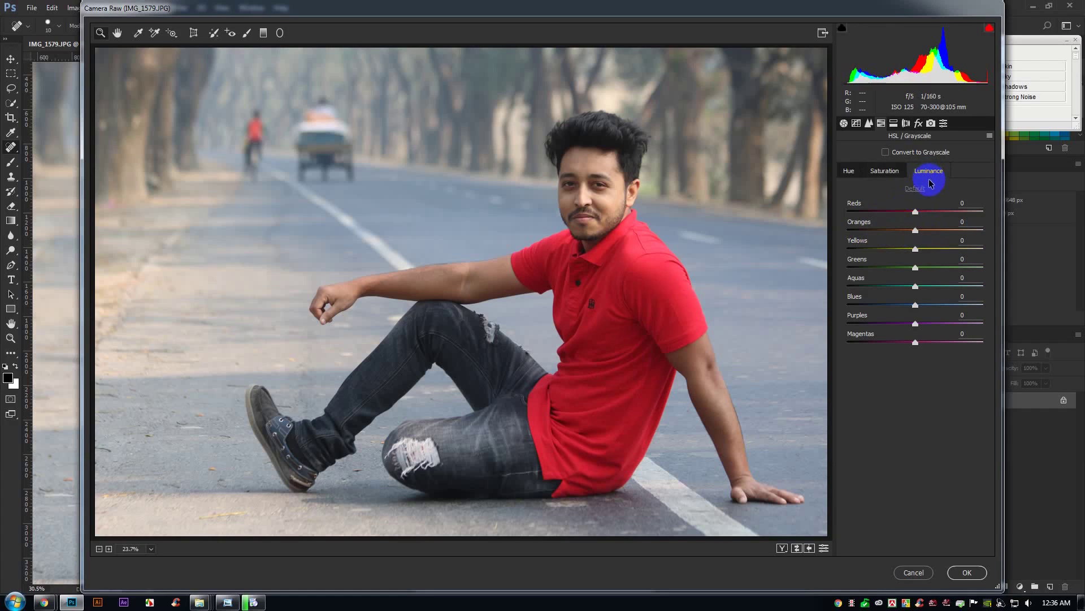
pyautogui.moveTo(914, 231); pyautogui.dragTo(964, 238)
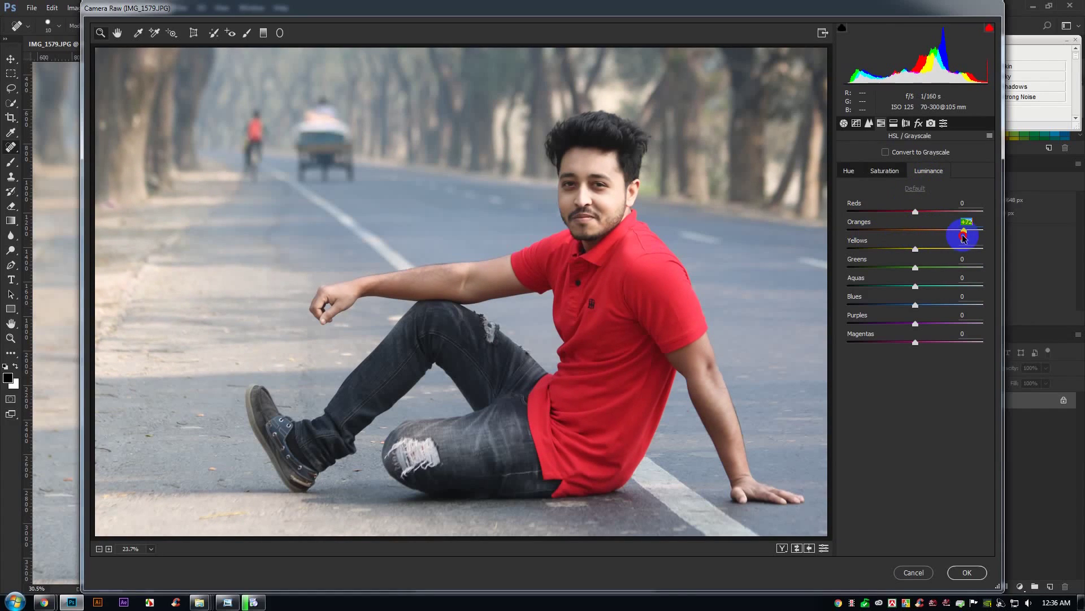
pyautogui.click(848, 170)
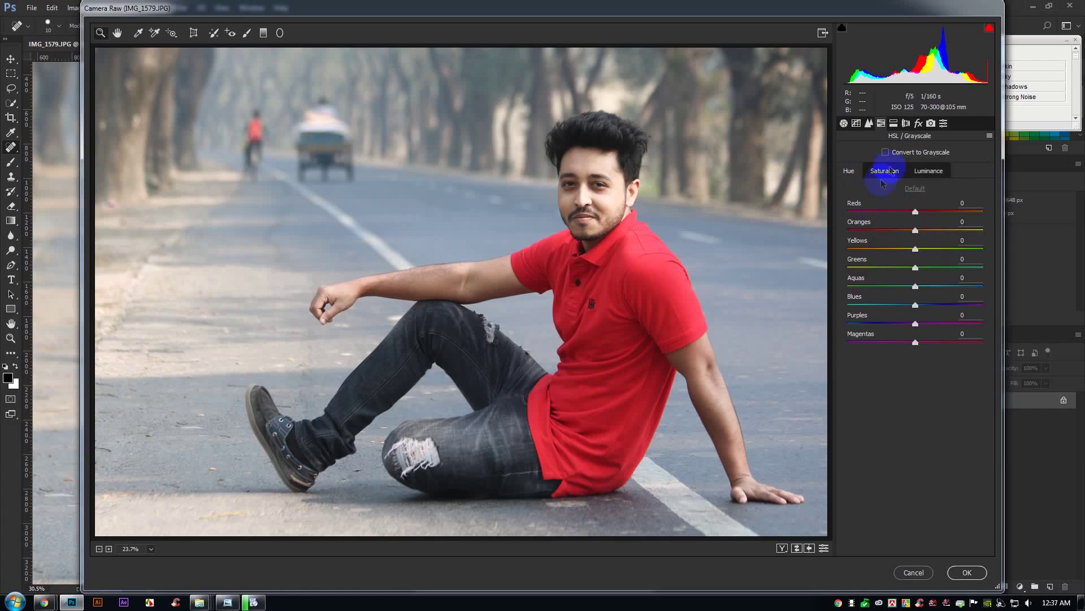
# Adjust the basic tones to Highlights -100, Shadows +56, Clarity +3 and Blacks +13.
pyautogui.click(844, 123)
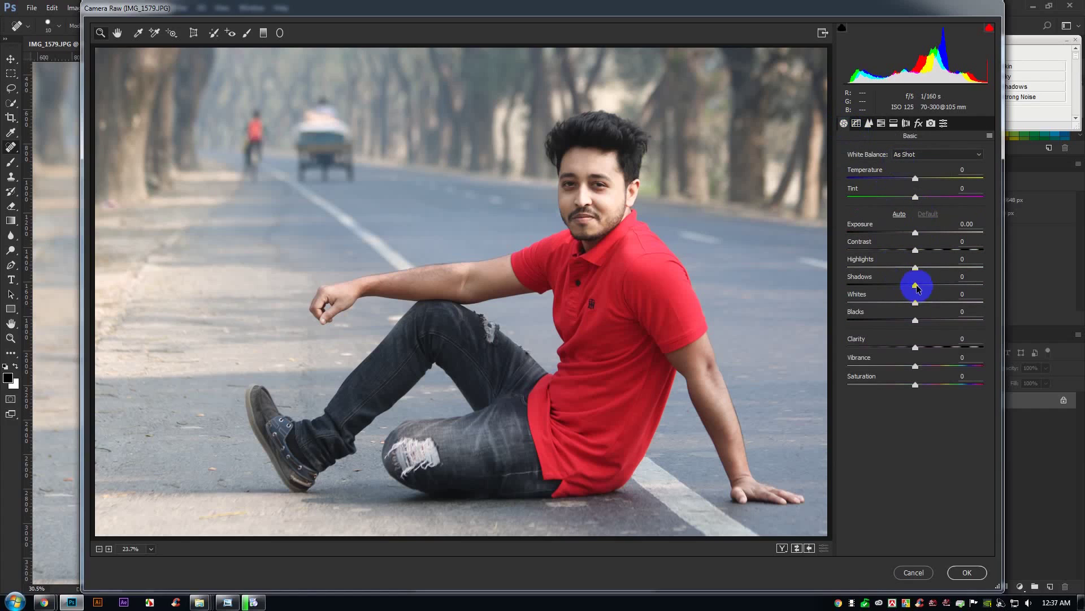
pyautogui.moveTo(915, 285); pyautogui.dragTo(840, 285)
pyautogui.moveTo(954, 287); pyautogui.dragTo(953, 286)
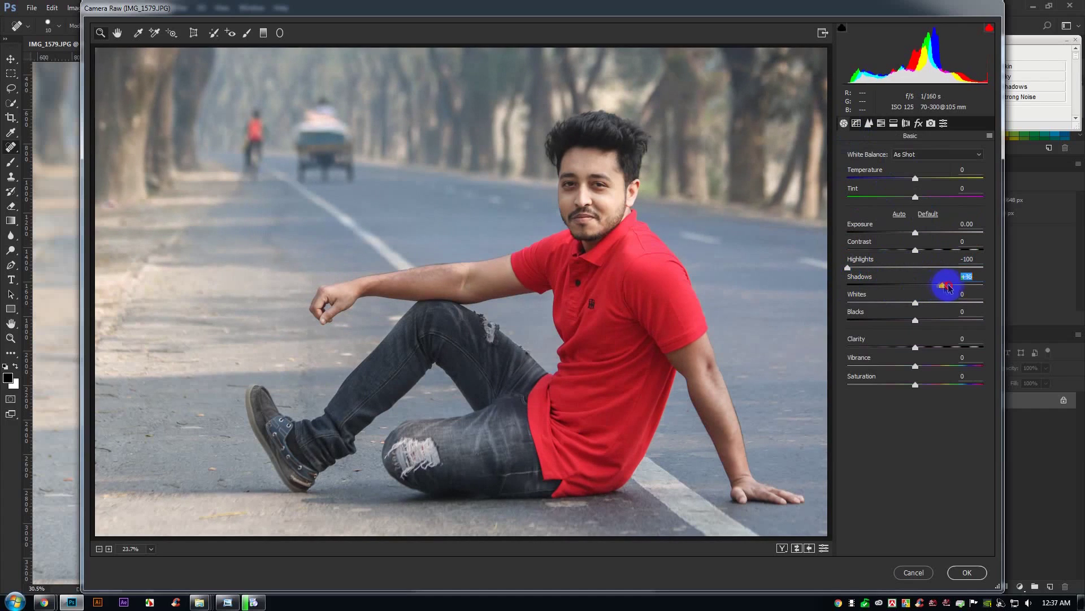
pyautogui.moveTo(919, 351)
pyautogui.mouseDown()
pyautogui.moveTo(942, 349)
pyautogui.moveTo(927, 351)
pyautogui.mouseUp()
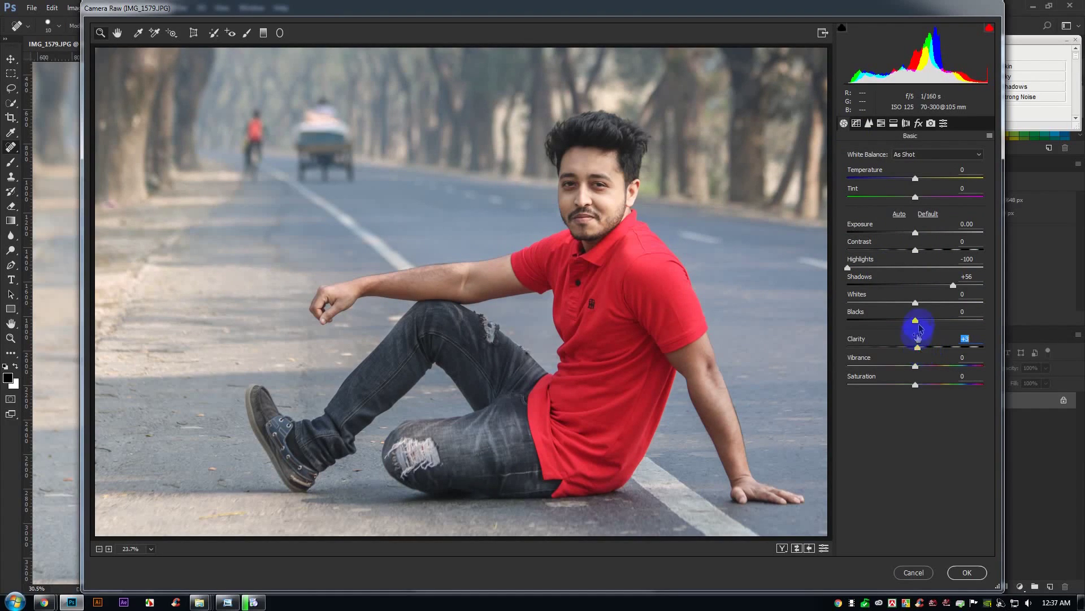
pyautogui.moveTo(917, 325); pyautogui.dragTo(924, 326)
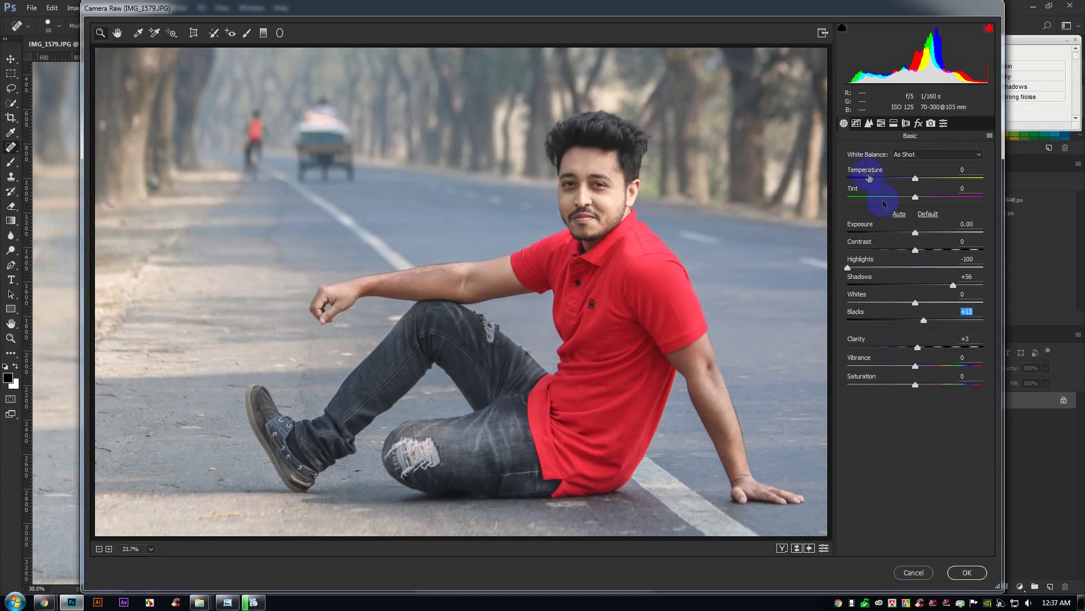
# Set the sharpening amount to about 56 and apply the Camera Raw edits to the photo.
pyautogui.click(868, 124)
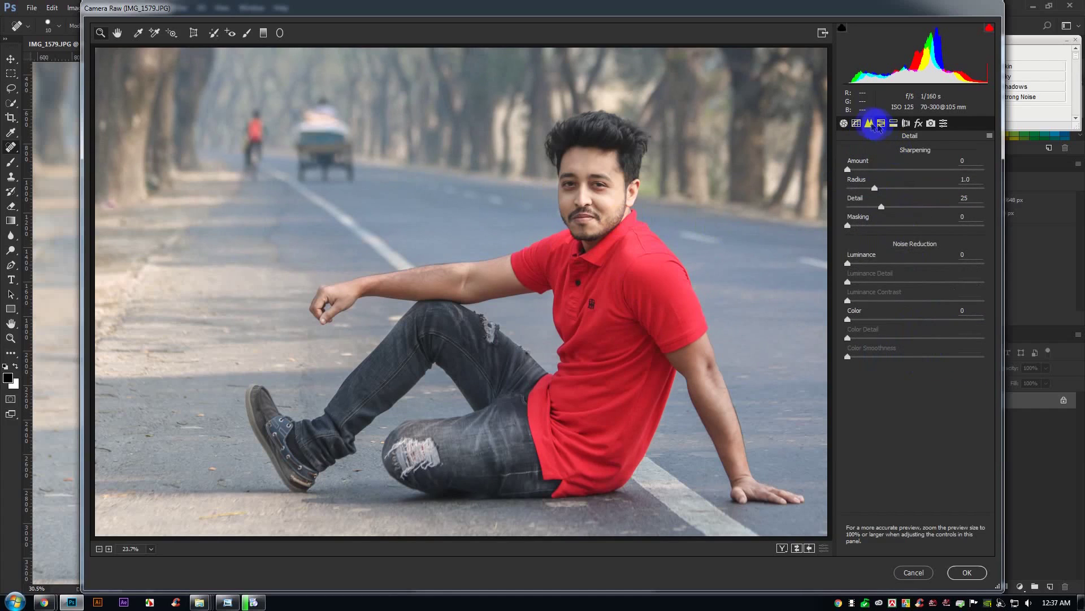
pyautogui.moveTo(848, 169); pyautogui.dragTo(905, 178)
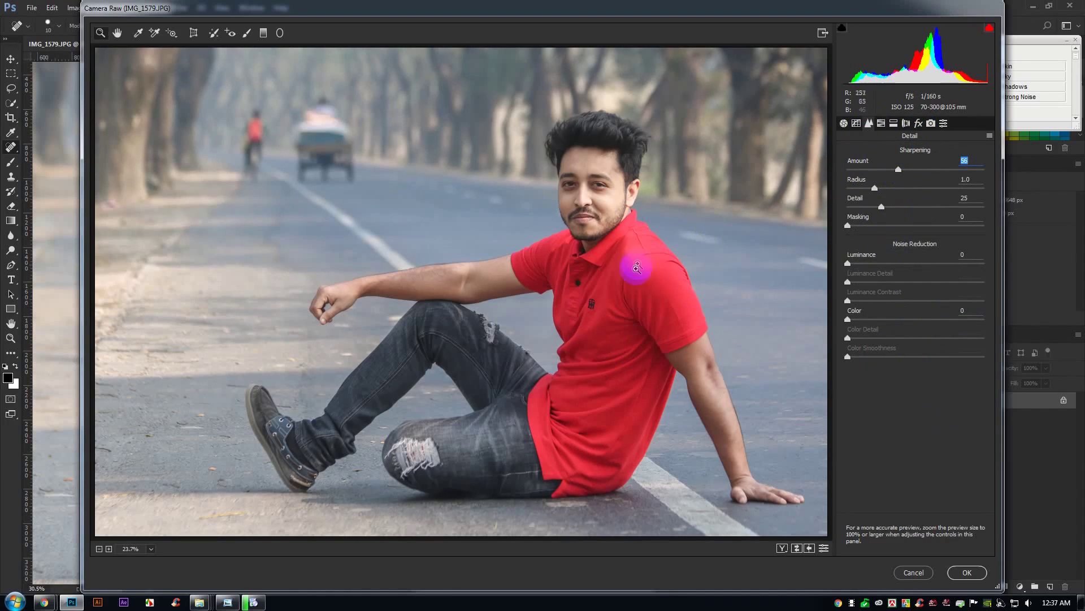
pyautogui.click(969, 573)
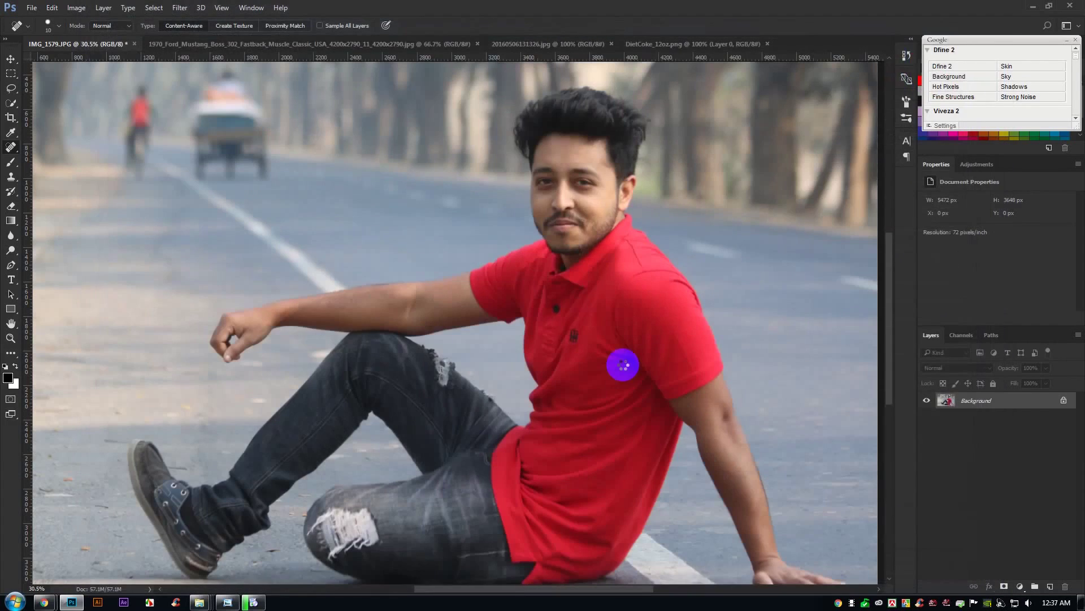
# Open the Shadows/Highlights adjustment and move its dialog clear of the man in the photo.
pyautogui.scroll(-2, 628, 366)
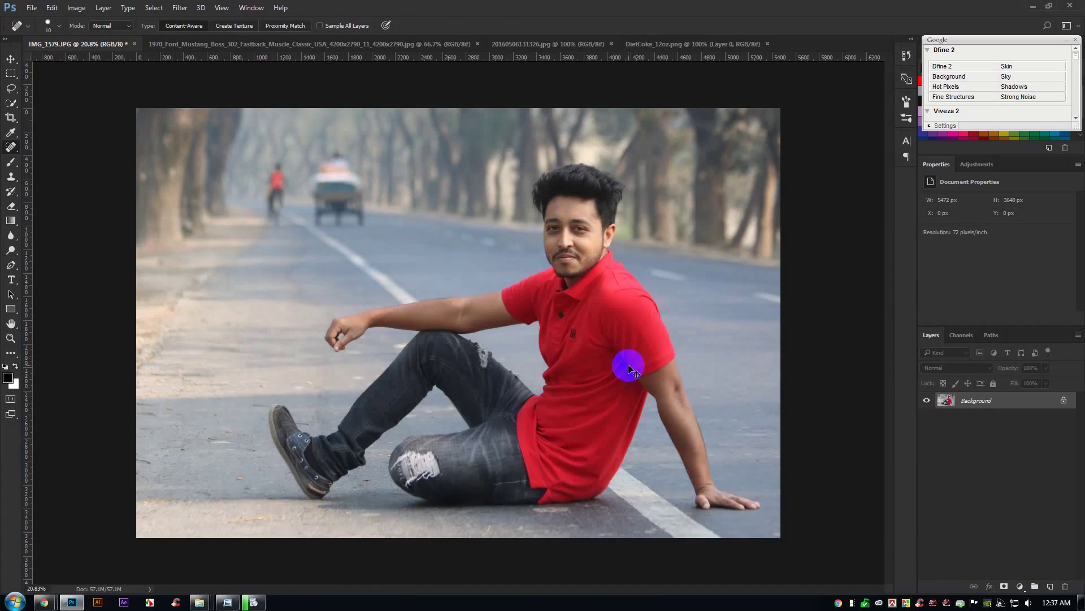
pyautogui.scroll(1, 588, 323)
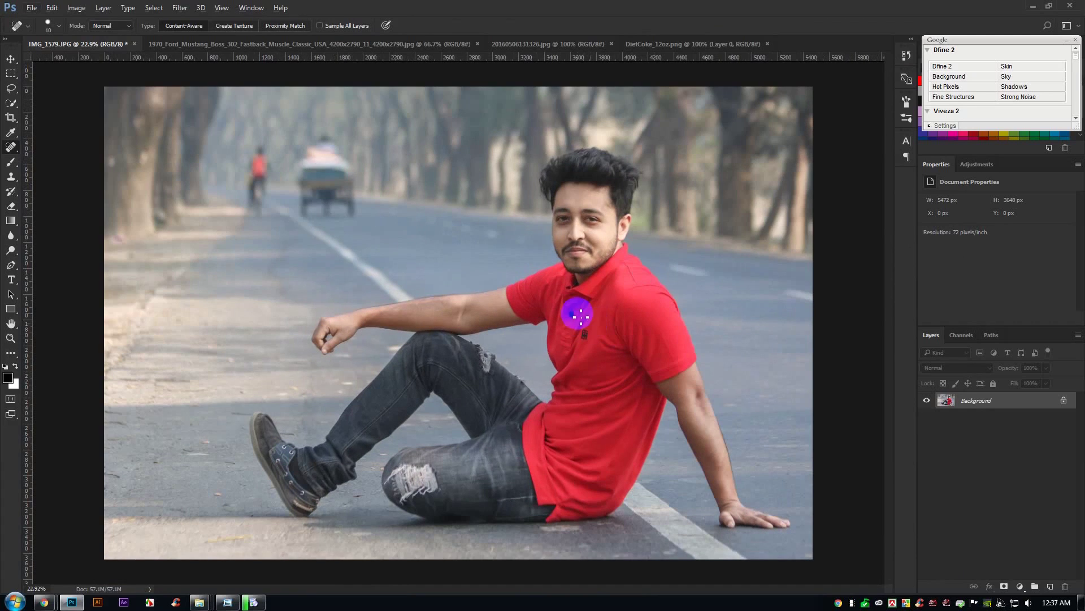
pyautogui.click(76, 8)
pyautogui.moveTo(93, 36)
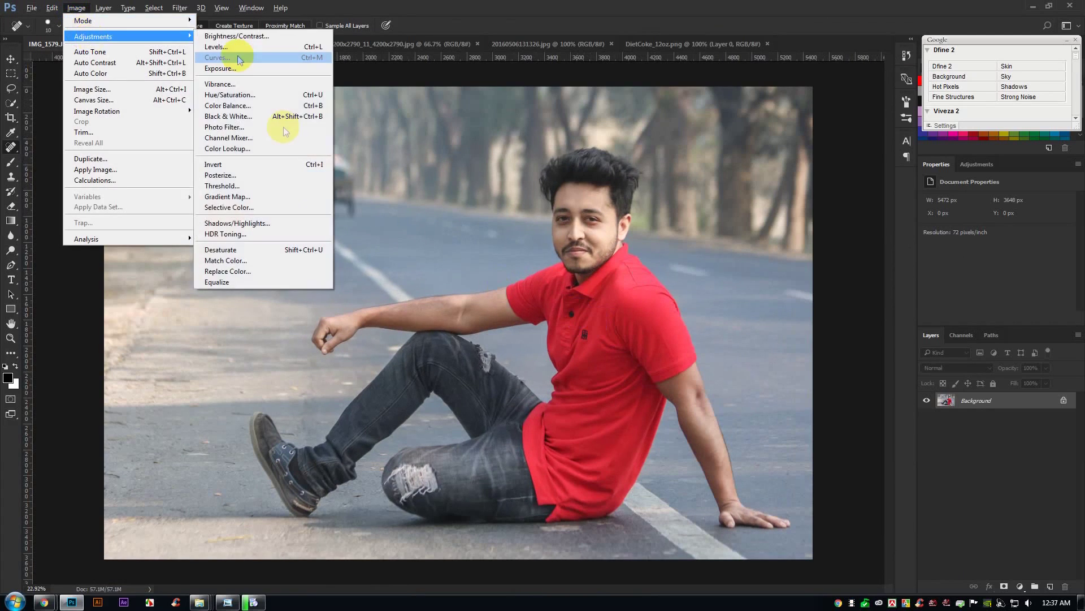
pyautogui.click(276, 224)
pyautogui.moveTo(602, 164); pyautogui.dragTo(866, 105)
# Compare the photo with and without the Shadows/Highlights adjustment by switching its preview off and on.
pyautogui.click(888, 205)
pyautogui.click(888, 205)
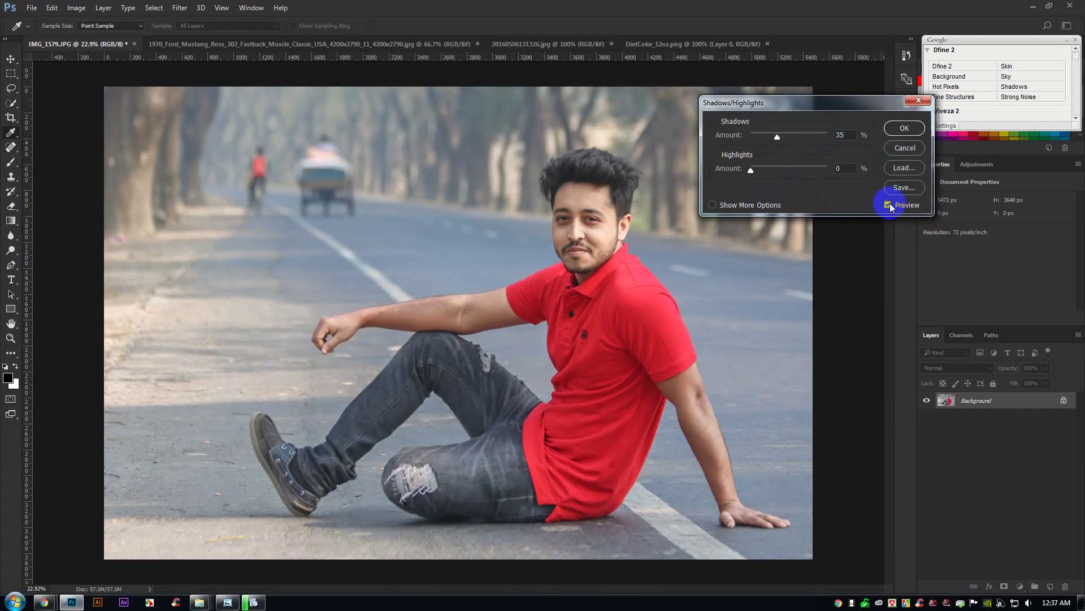
pyautogui.click(888, 204)
pyautogui.click(889, 204)
pyautogui.click(889, 204)
pyautogui.click(889, 204)
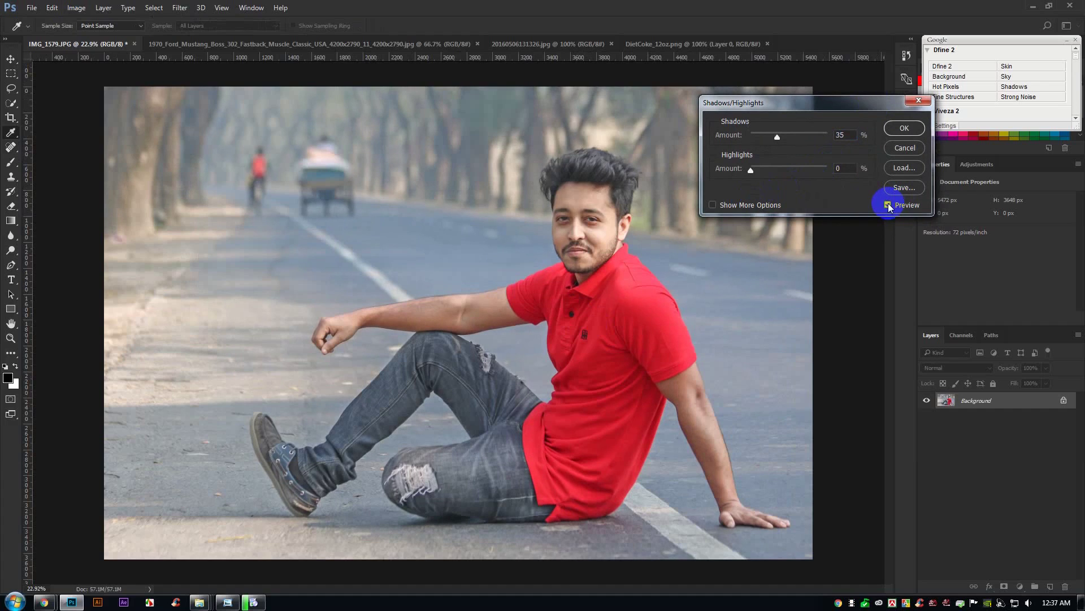
pyautogui.click(888, 204)
pyautogui.click(889, 205)
# Set the Shadows amount to 20% and apply the Shadows/Highlights adjustment.
pyautogui.write('20')
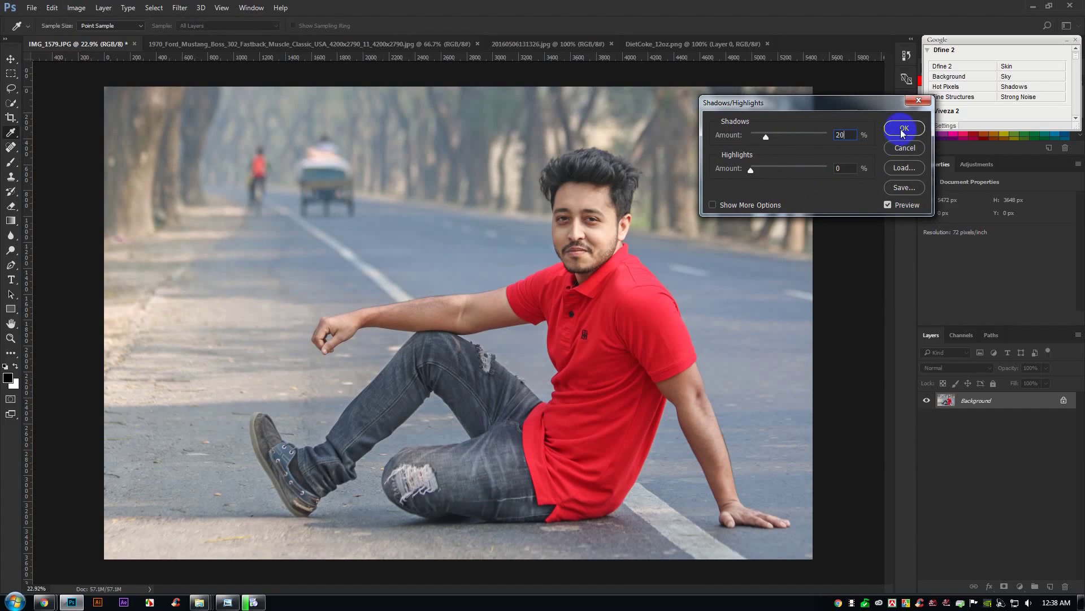
pyautogui.click(904, 128)
pyautogui.press('j')
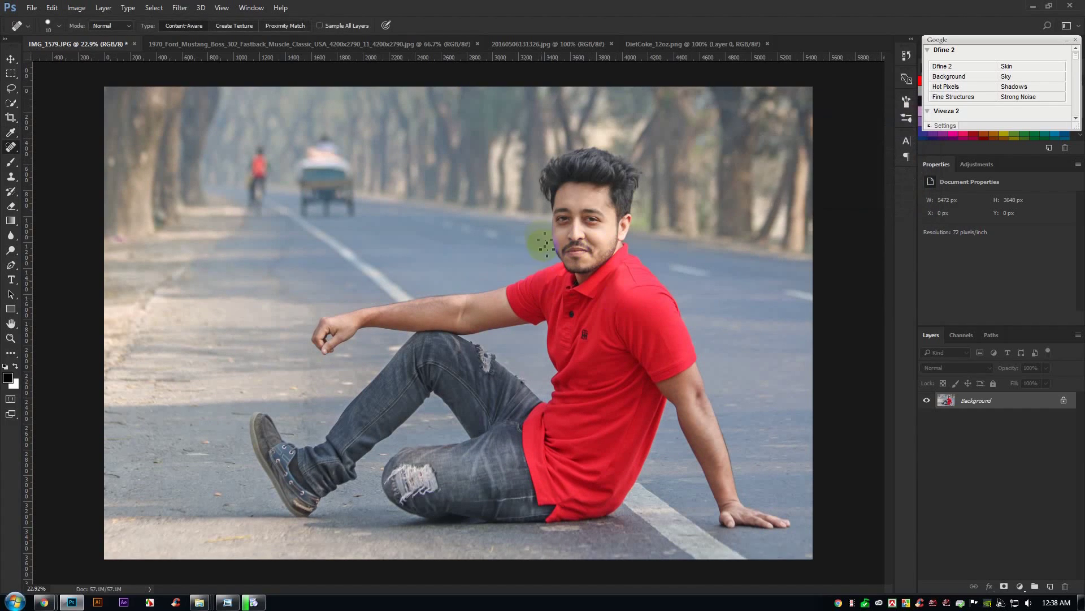
pyautogui.moveTo(713, 506); pyautogui.dragTo(716, 507)
pyautogui.press('v')
pyautogui.scroll(1, 498, 471)
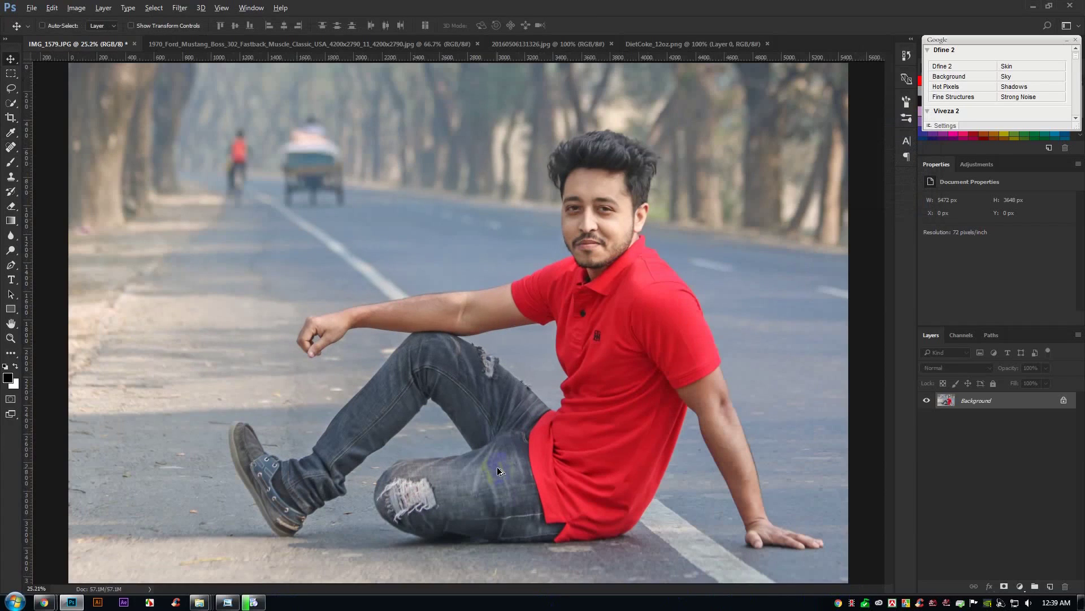
pyautogui.scroll(-2, 503, 463)
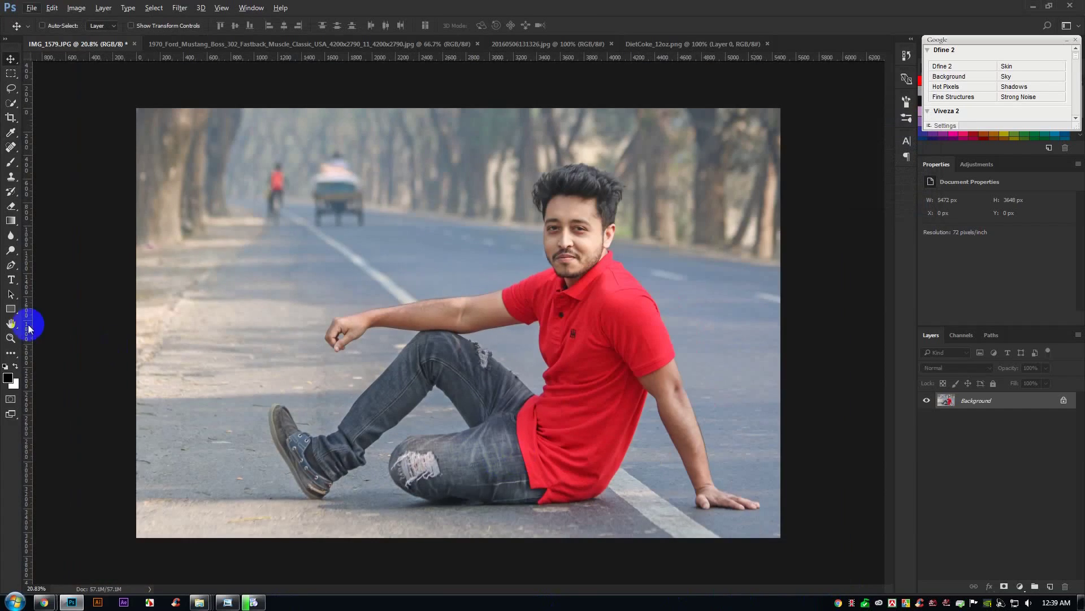
# Choose the Pen tool, zoom in on the man's shoe and duplicate the Background layer.
pyautogui.moveTo(17, 274); pyautogui.dragTo(44, 264)
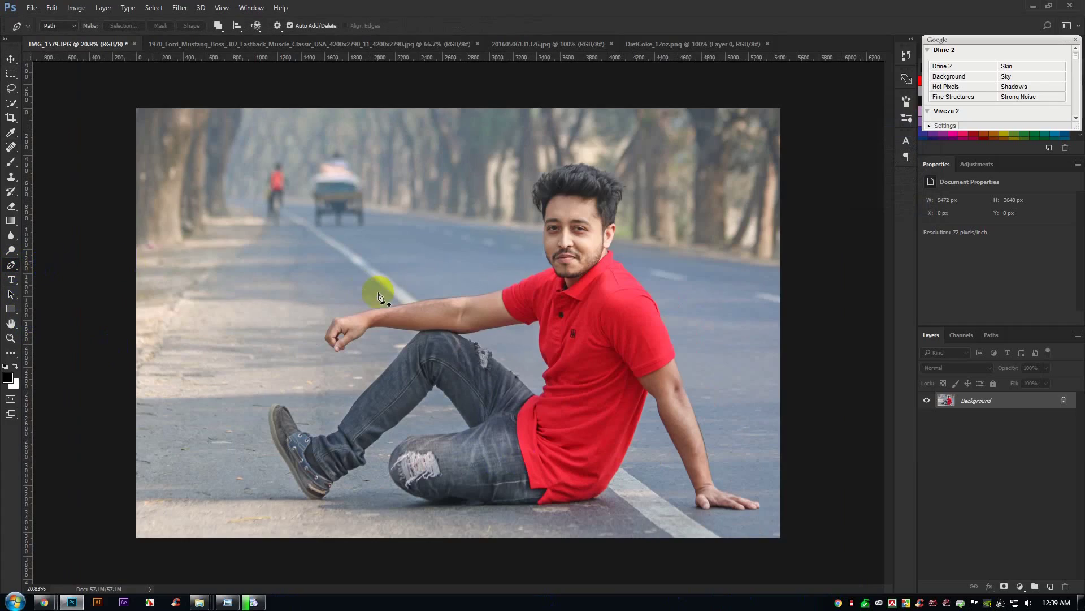
pyautogui.scroll(7, 362, 438)
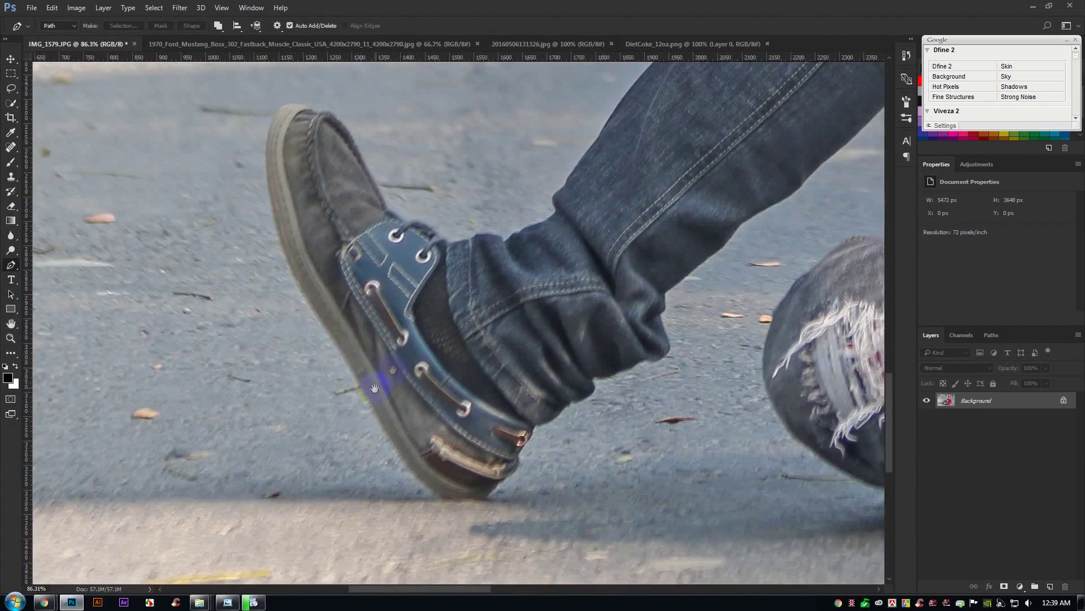
pyautogui.moveTo(381, 382); pyautogui.dragTo(583, 316)
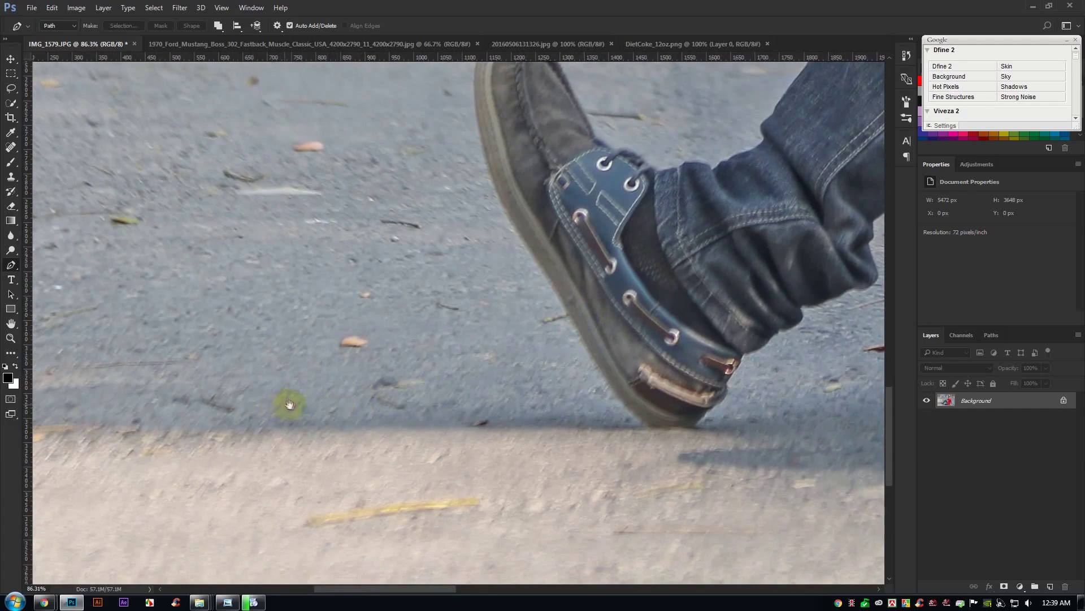
pyautogui.scroll(-5, 289, 405)
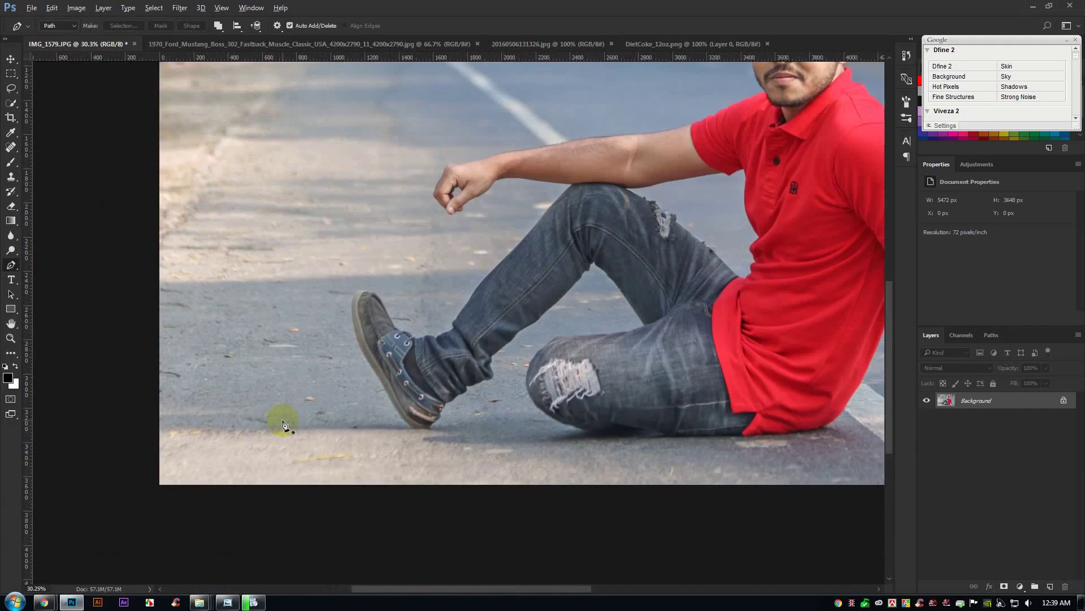
pyautogui.scroll(4, 283, 424)
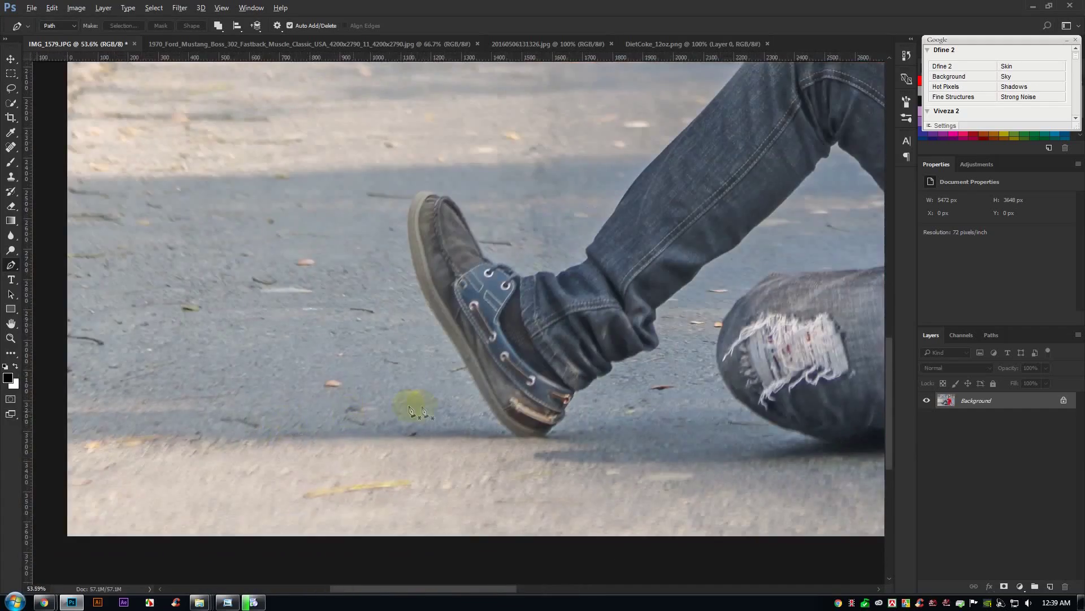
pyautogui.scroll(2, 414, 405)
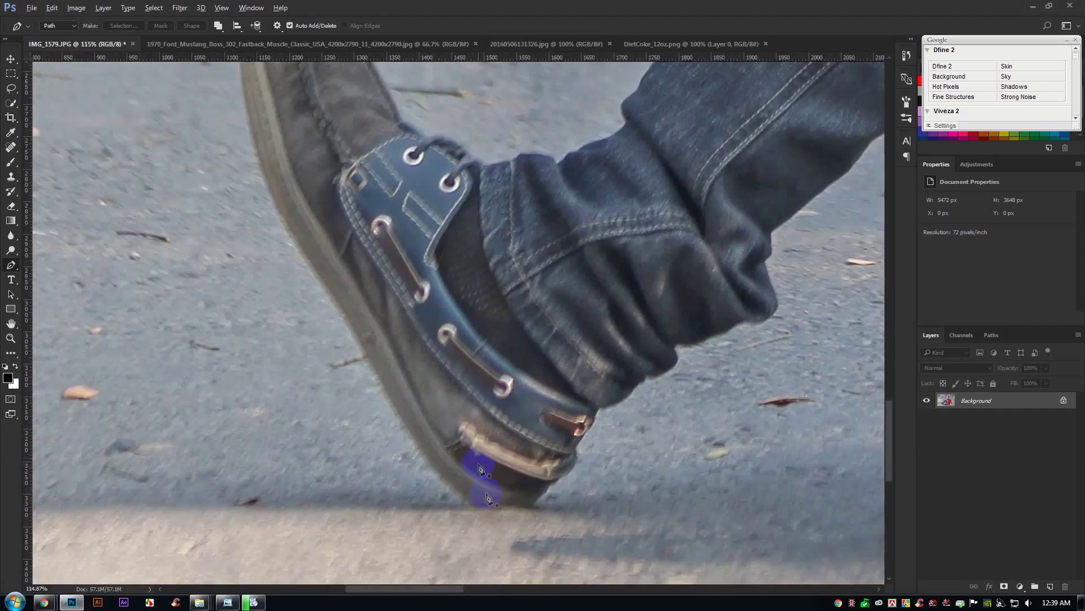
pyautogui.scroll(-3, 482, 443)
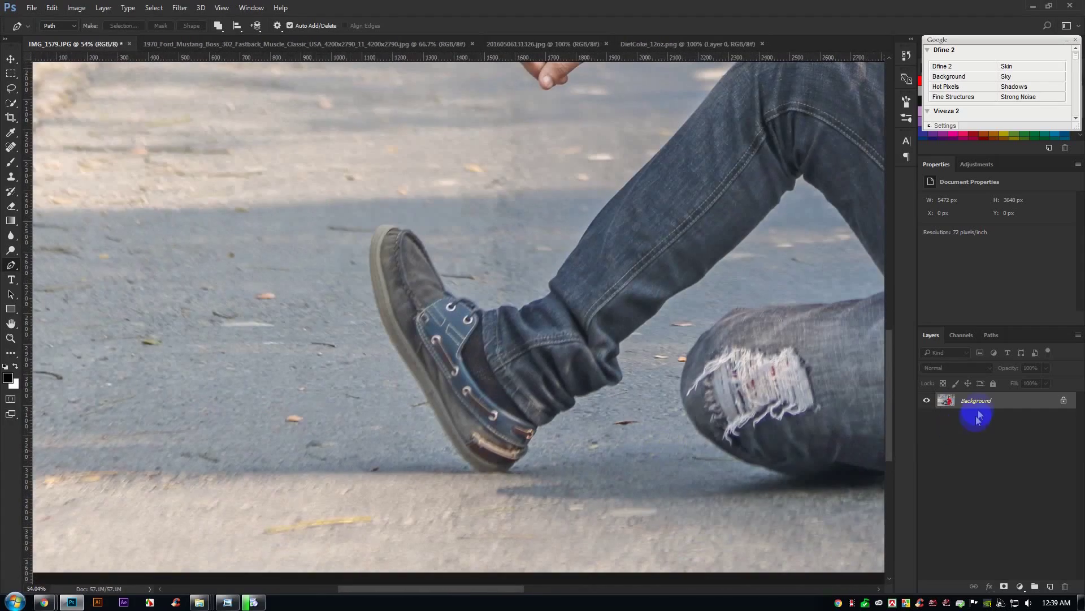
pyautogui.rightClick(982, 405)
pyautogui.click(989, 421)
pyautogui.click(641, 185)
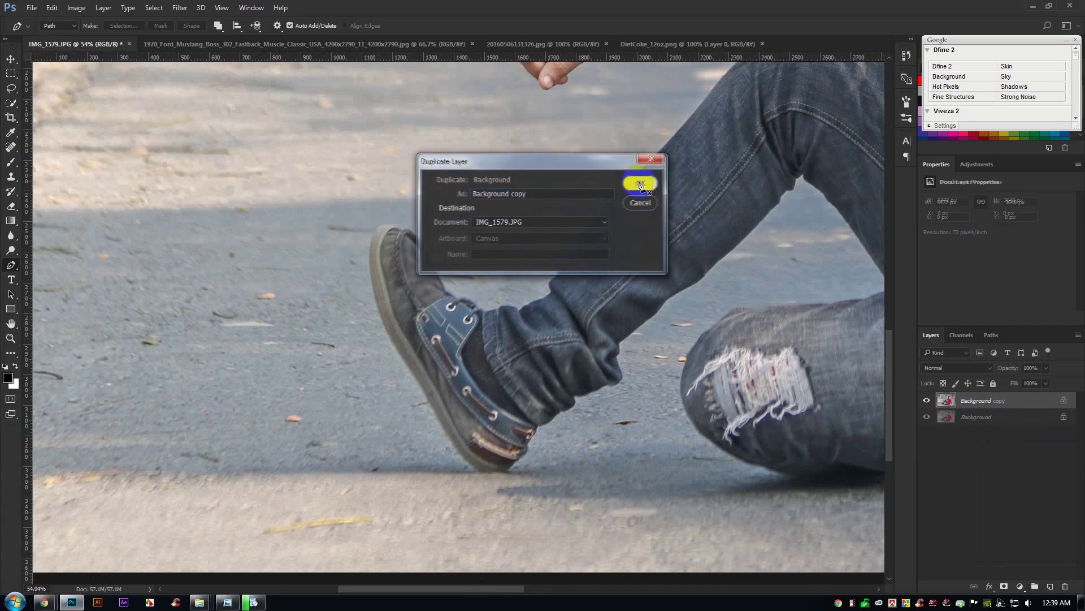
# Hide the original Background layer, set medium layer thumbnails and enlarge the layer list area.
pyautogui.click(669, 402)
pyautogui.scroll(-2, 503, 441)
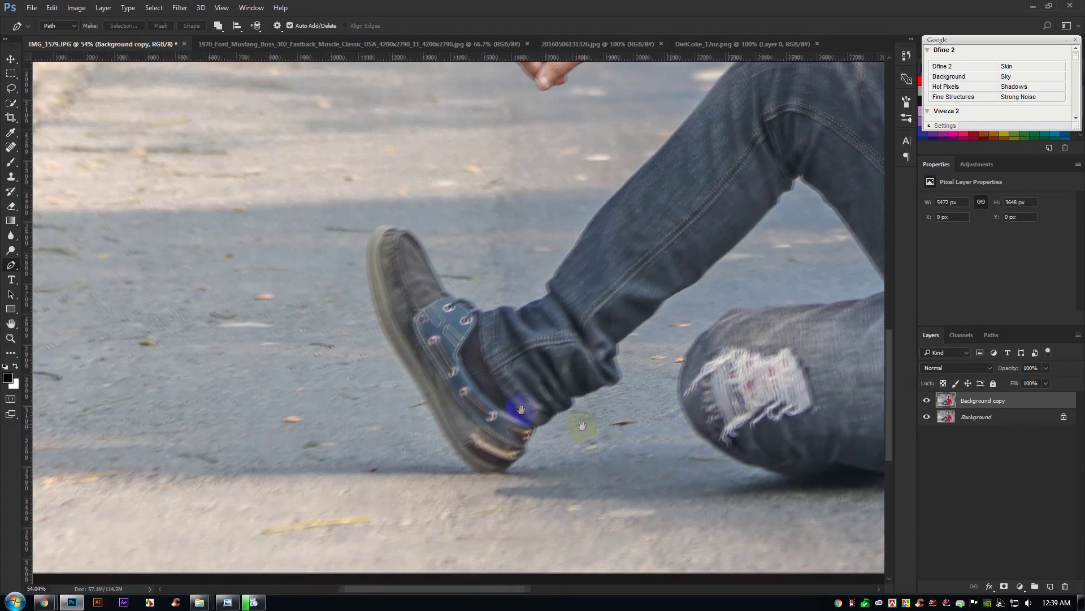
pyautogui.hscroll(4, 497, 395)
pyautogui.click(927, 418)
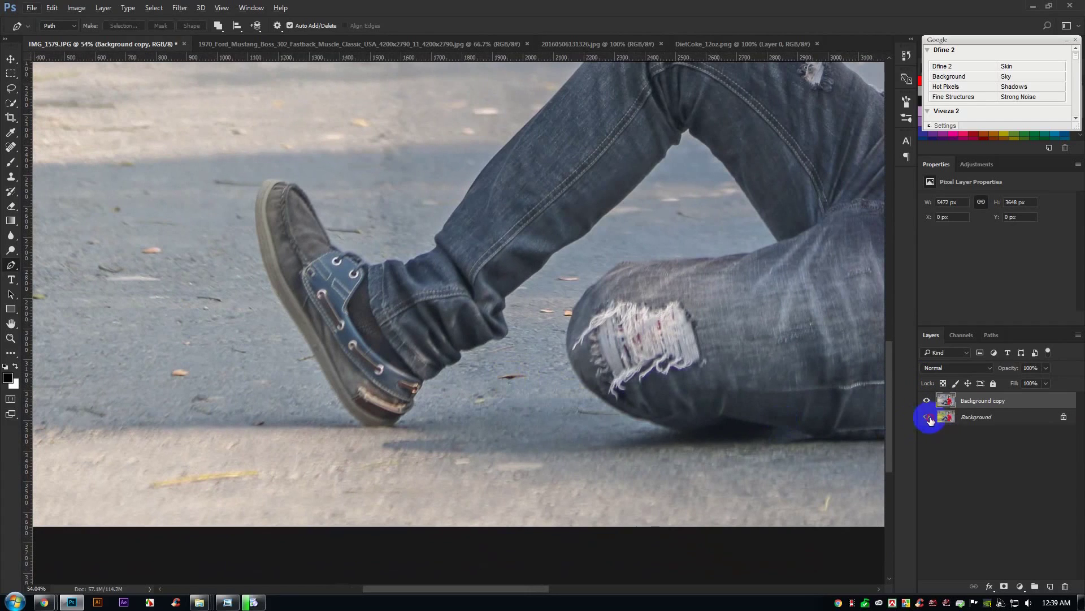
pyautogui.rightClick(982, 445)
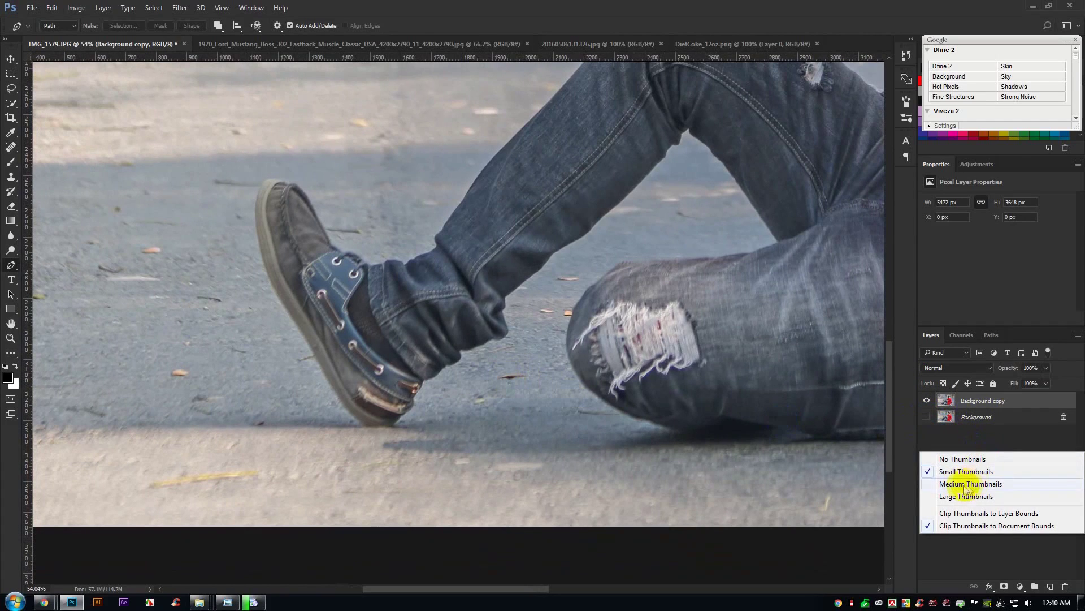
pyautogui.click(970, 484)
pyautogui.moveTo(966, 330); pyautogui.dragTo(974, 282)
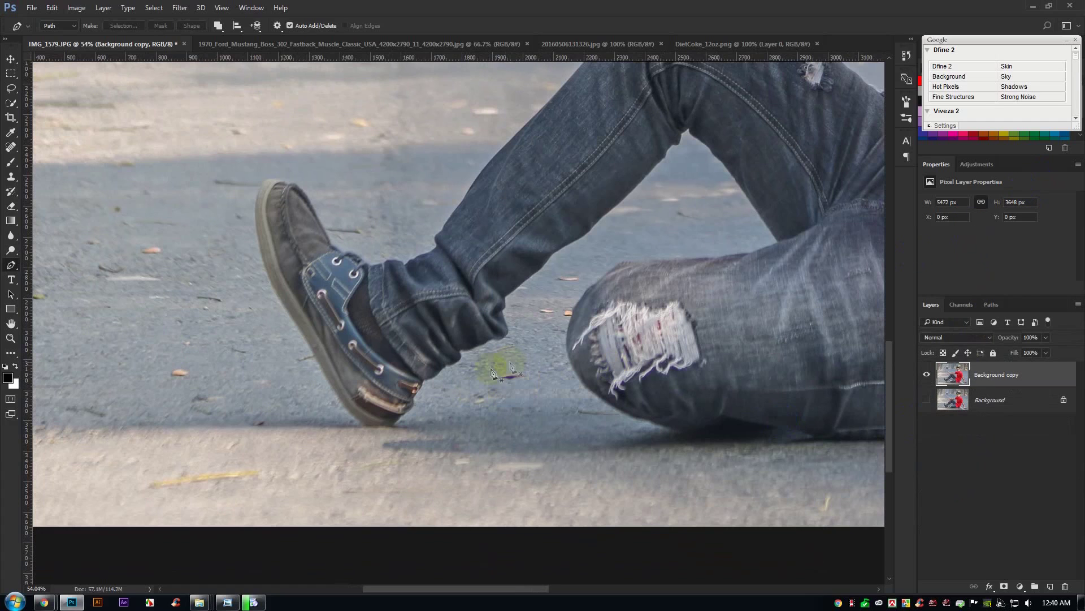
# Trace a closed pen path around the seated man's whole outline, starting at the heel of his shoe.
pyautogui.scroll(3, 362, 385)
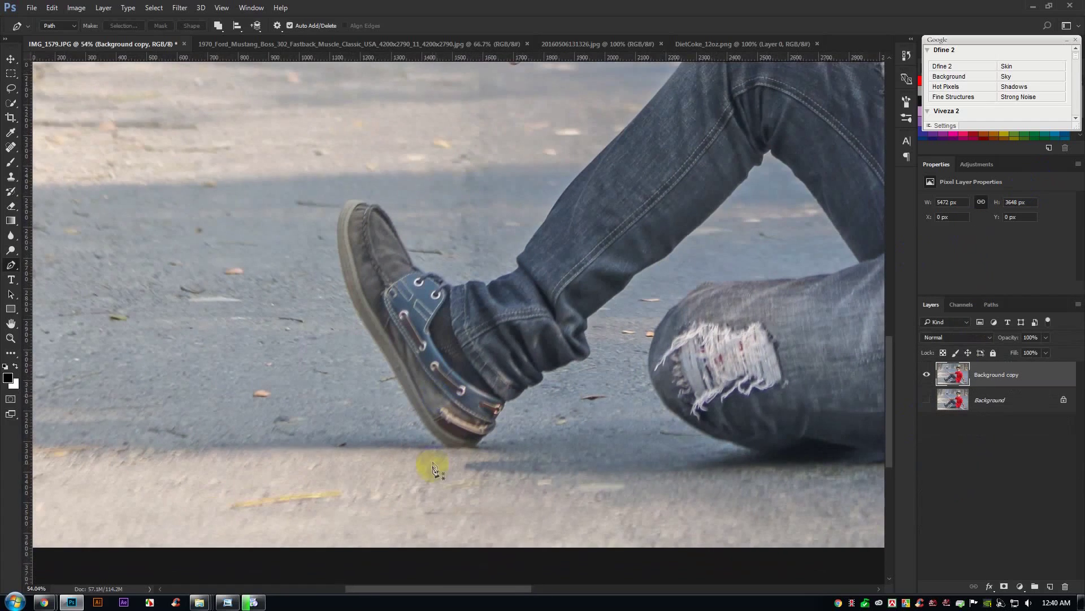
pyautogui.scroll(2, 474, 442)
pyautogui.click(473, 437)
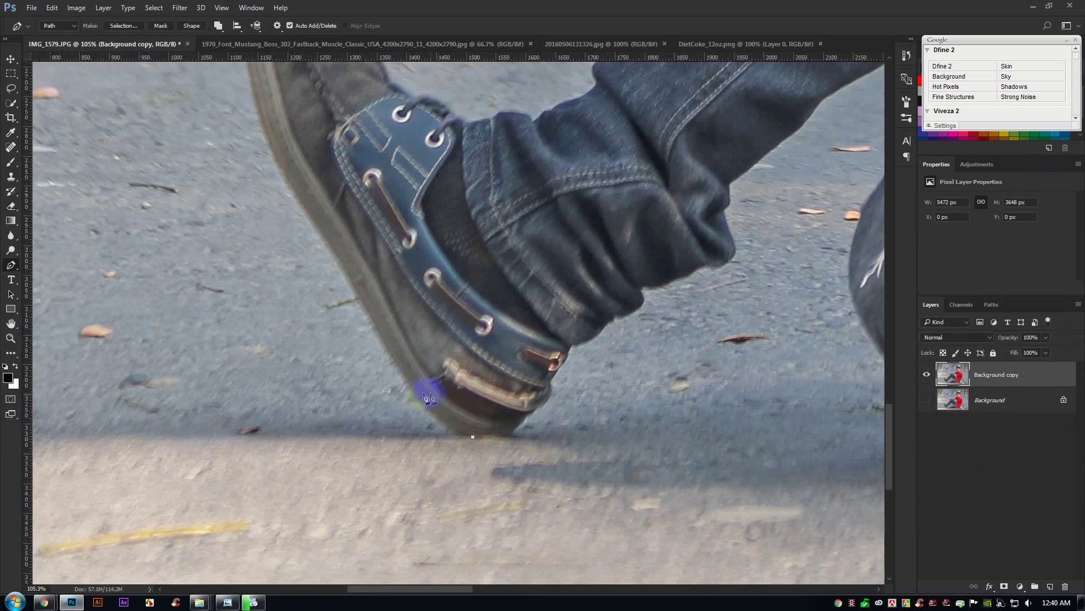
pyautogui.moveTo(392, 373); pyautogui.dragTo(389, 354)
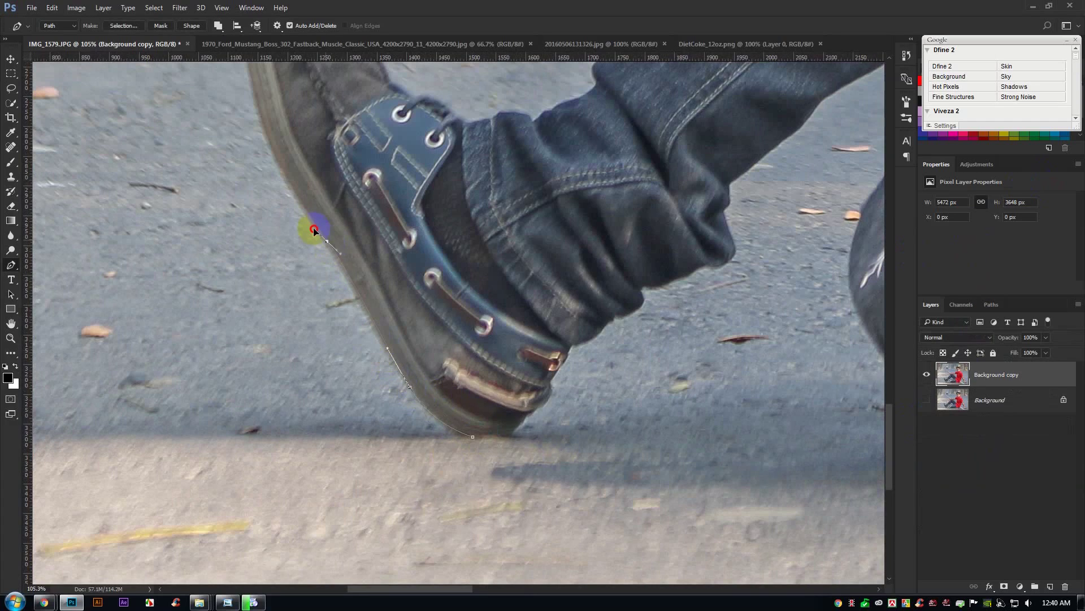
pyautogui.moveTo(326, 217); pyautogui.dragTo(450, 446)
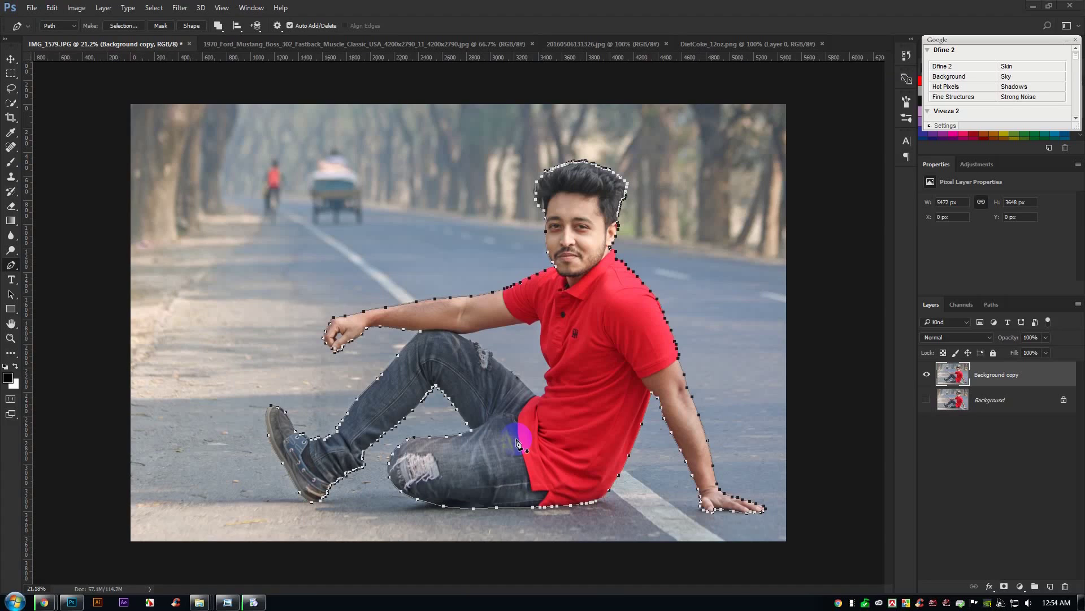
pyautogui.click(498, 295)
pyautogui.click(484, 325)
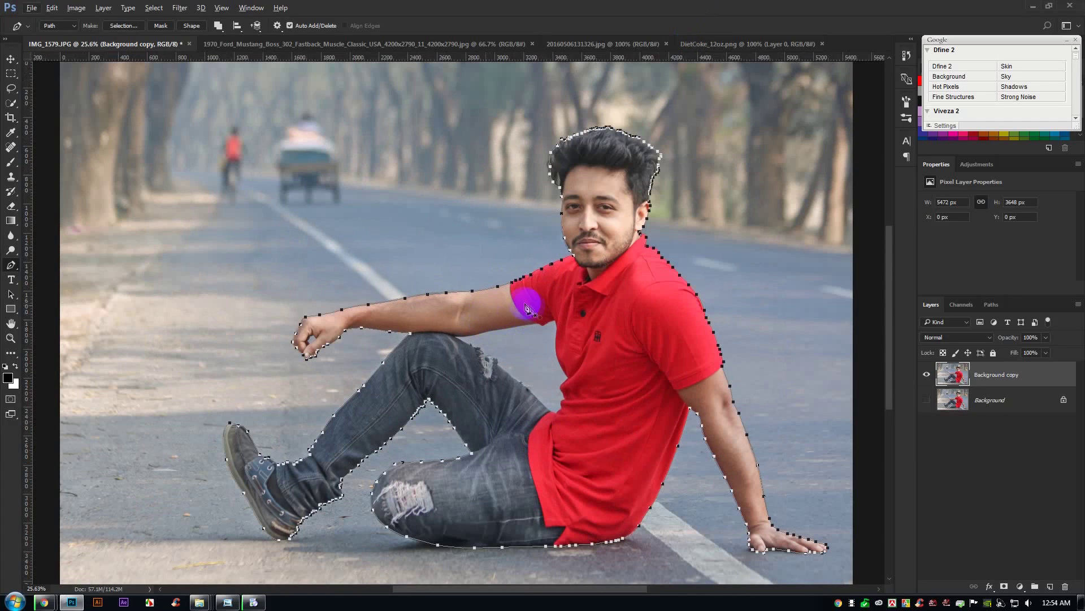
# Convert the path around the man into a new anti-aliased selection.
pyautogui.rightClick(511, 248)
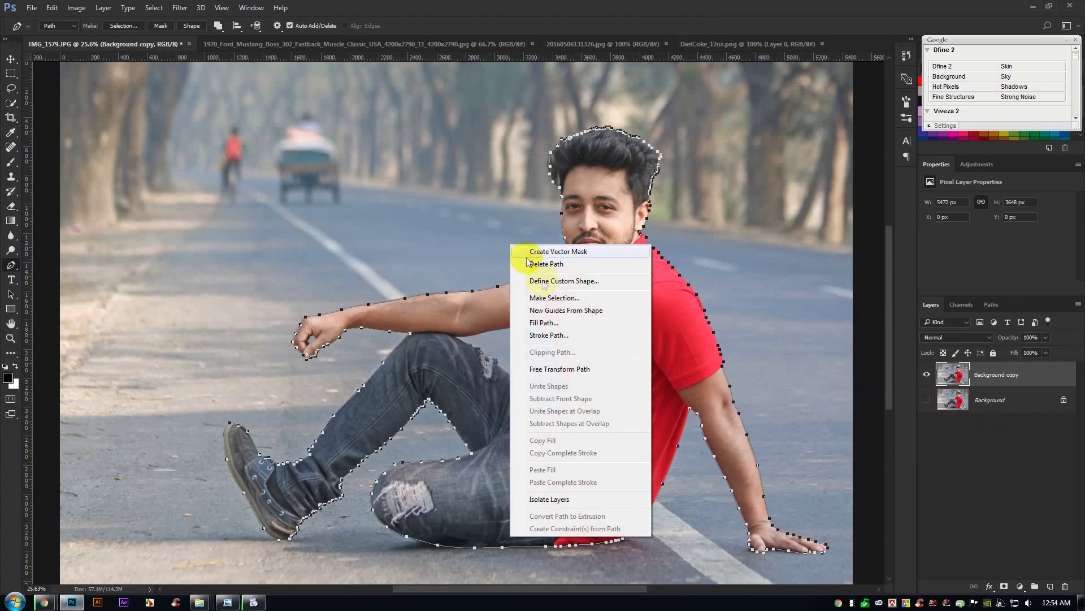
pyautogui.click(538, 300)
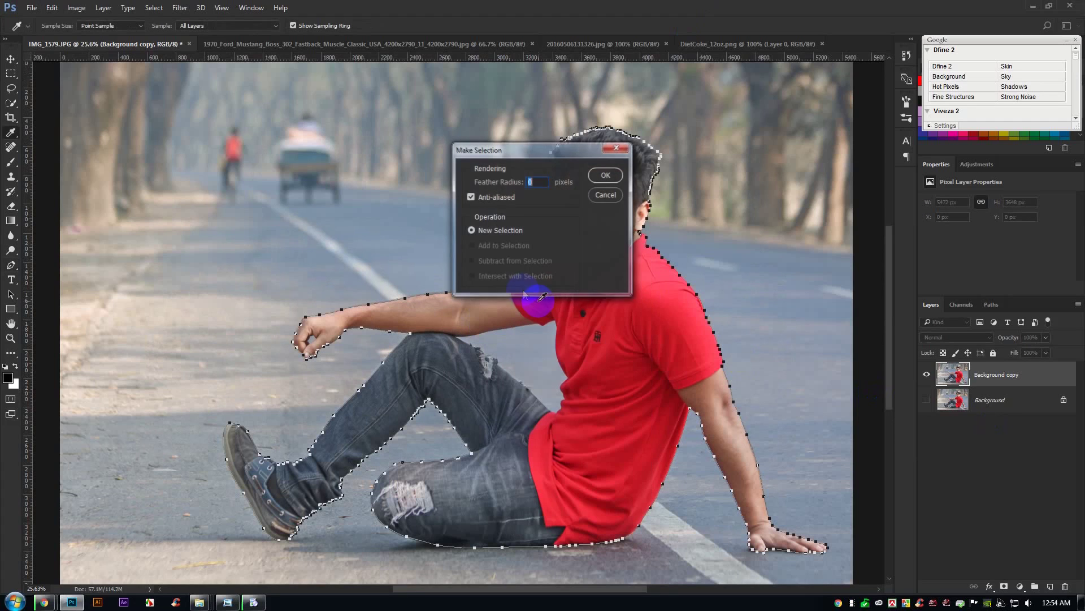
pyautogui.click(603, 176)
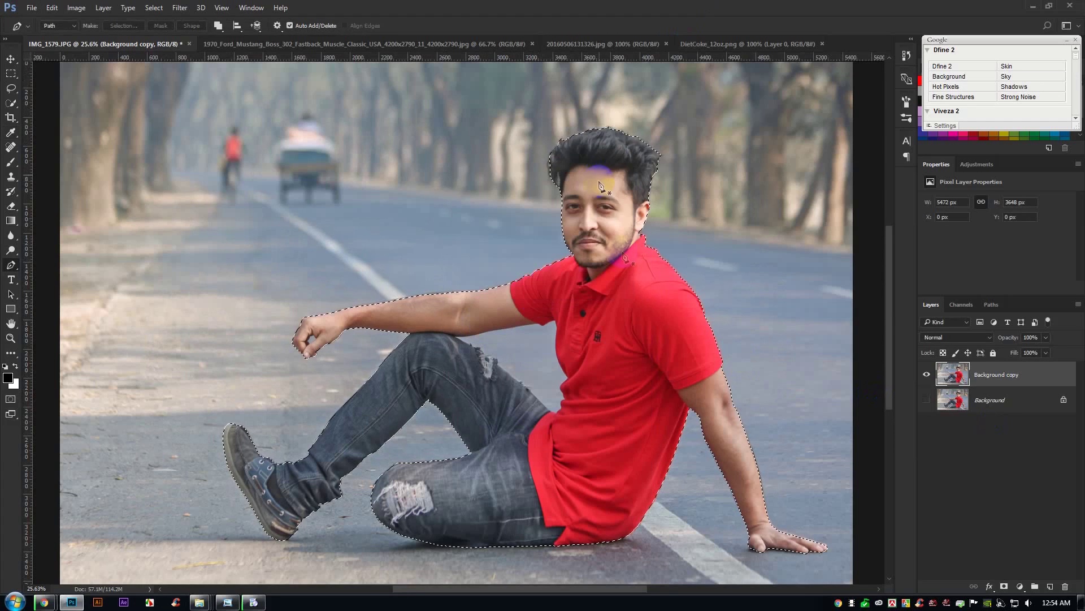
# Add a layer mask to the duplicated layer from the selection to hide the road background.
pyautogui.scroll(-3, 635, 337)
pyautogui.scroll(2, 553, 315)
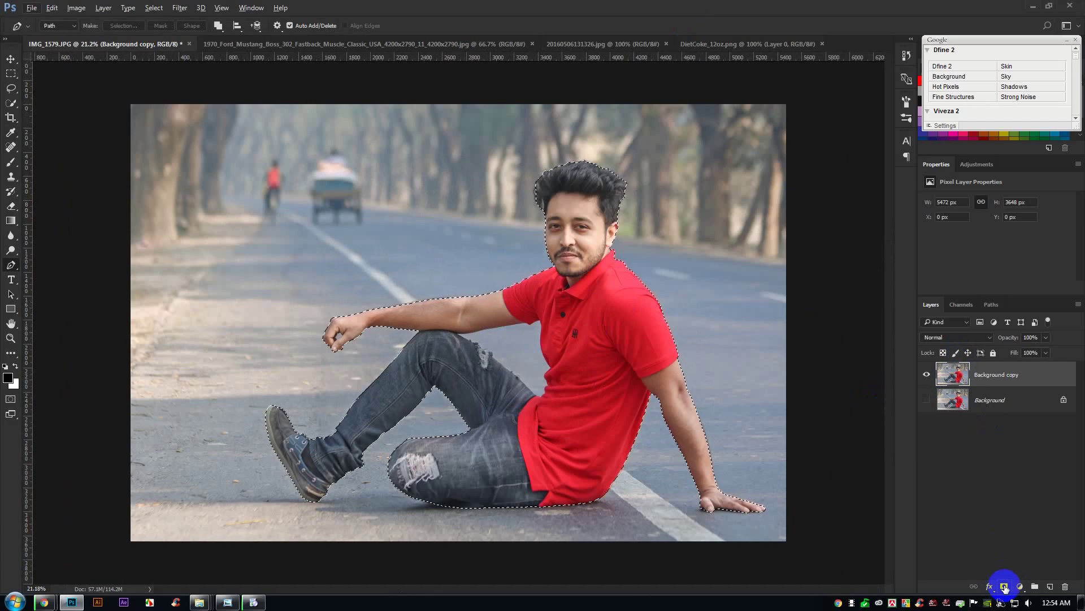
pyautogui.click(1004, 587)
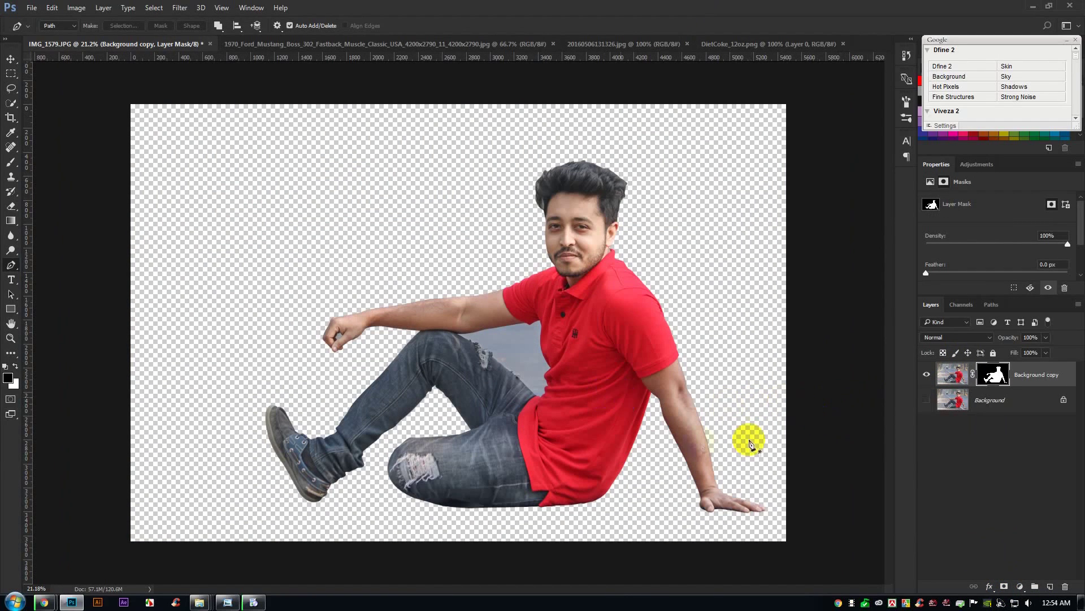
# Trace a closed pen path around the leftover background gap between the man's thumb and fingers.
pyautogui.scroll(4, 558, 386)
pyautogui.scroll(4, 431, 344)
pyautogui.moveTo(495, 357); pyautogui.dragTo(601, 393)
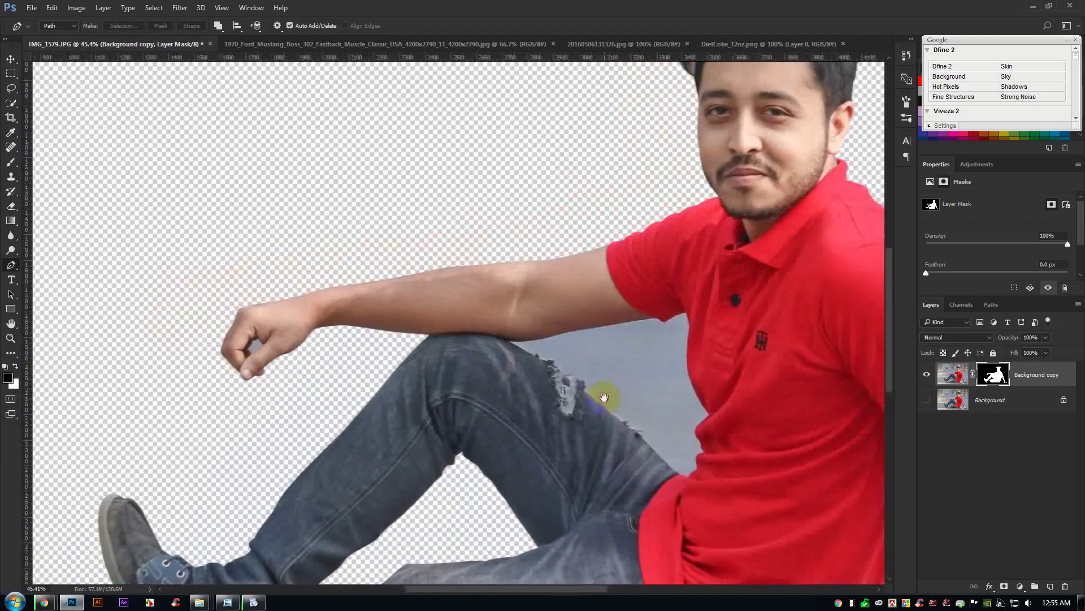
pyautogui.scroll(4, 217, 346)
pyautogui.scroll(6, 375, 356)
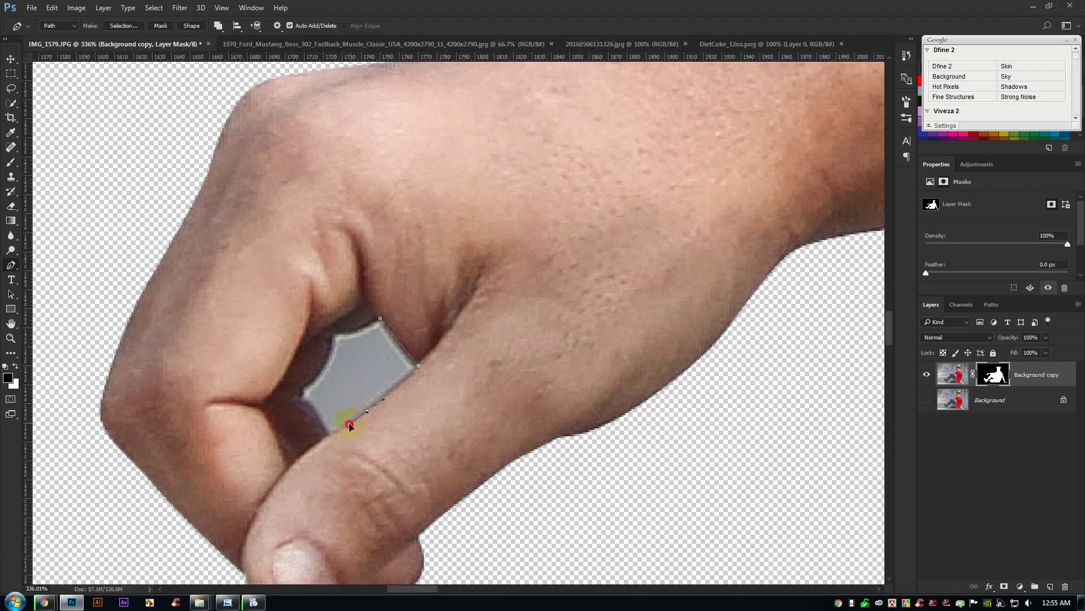
pyautogui.click(299, 390)
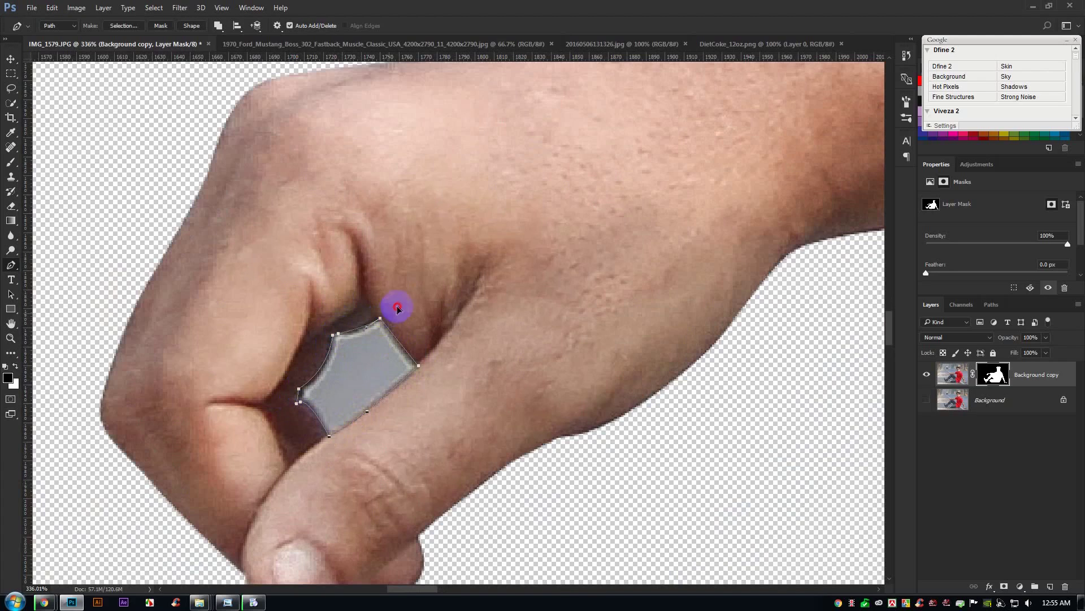
# Turn the path around the finger gap into a selection.
pyautogui.rightClick(450, 299)
pyautogui.click(490, 355)
pyautogui.press('Return')
# Target the layer mask and set up the Brush tool with a soft round tip of 77 px and 0% hardness.
pyautogui.click(993, 373)
pyautogui.click(8, 192)
pyautogui.rightClick(8, 165)
pyautogui.click(57, 160)
pyautogui.rightClick(401, 221)
pyautogui.moveTo(477, 249); pyautogui.dragTo(488, 248)
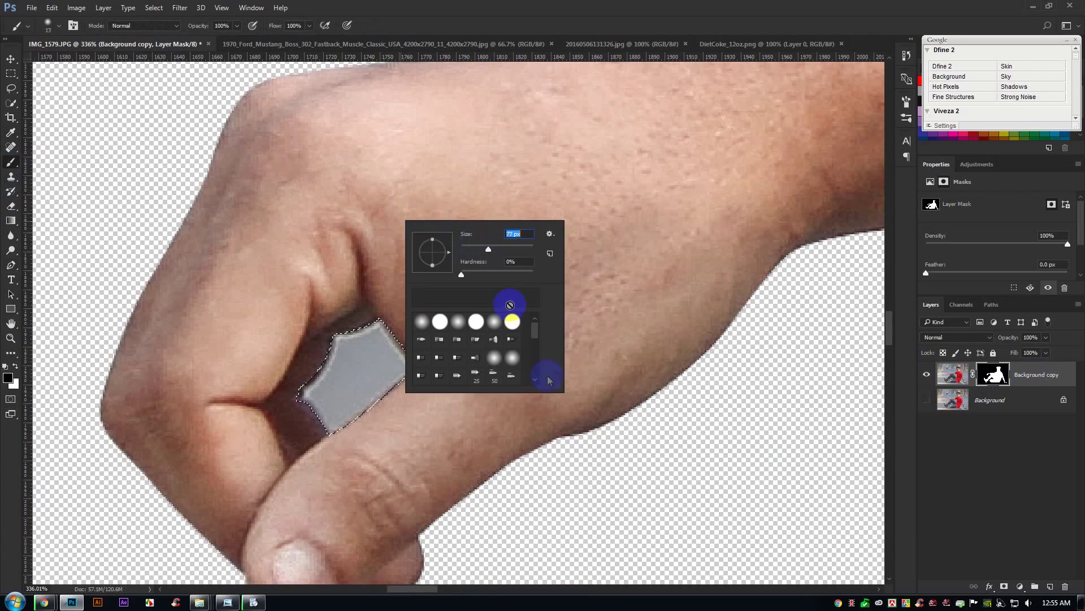
pyautogui.press('Return')
pyautogui.rightClick(407, 225)
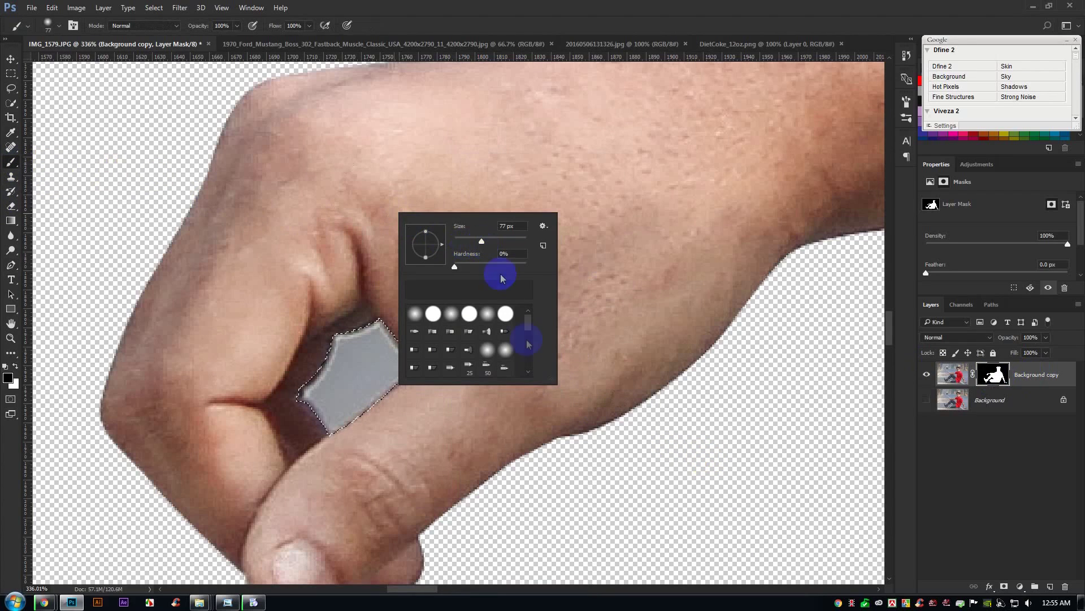
pyautogui.moveTo(557, 385); pyautogui.dragTo(729, 460)
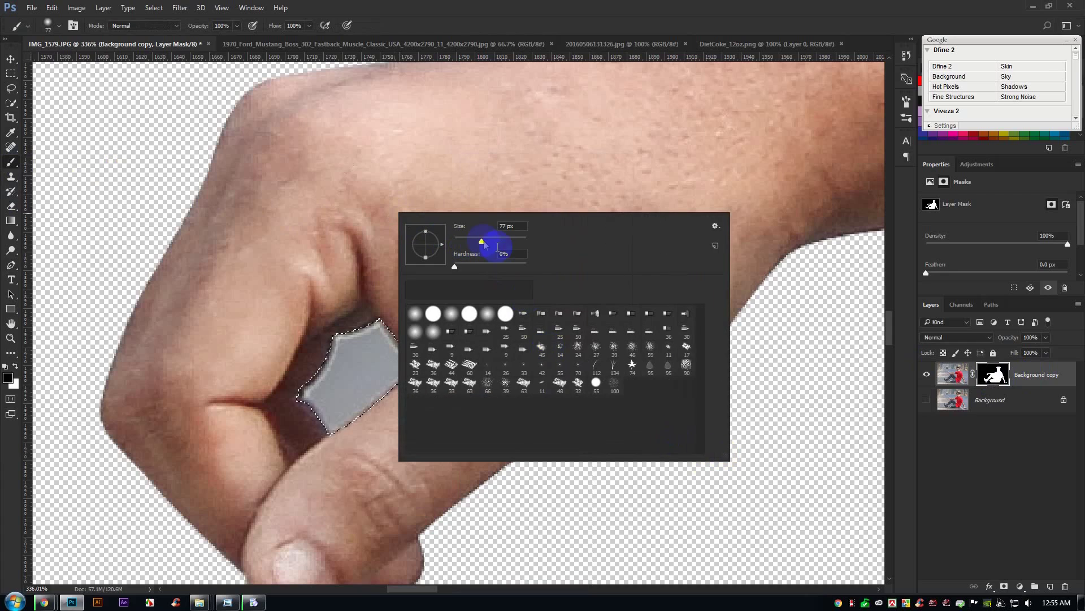
# Paint the mask black inside the finger gap with an 88 px brush, using 100% hardness for the second pass, and deselect.
pyautogui.moveTo(332, 359); pyautogui.dragTo(335, 380)
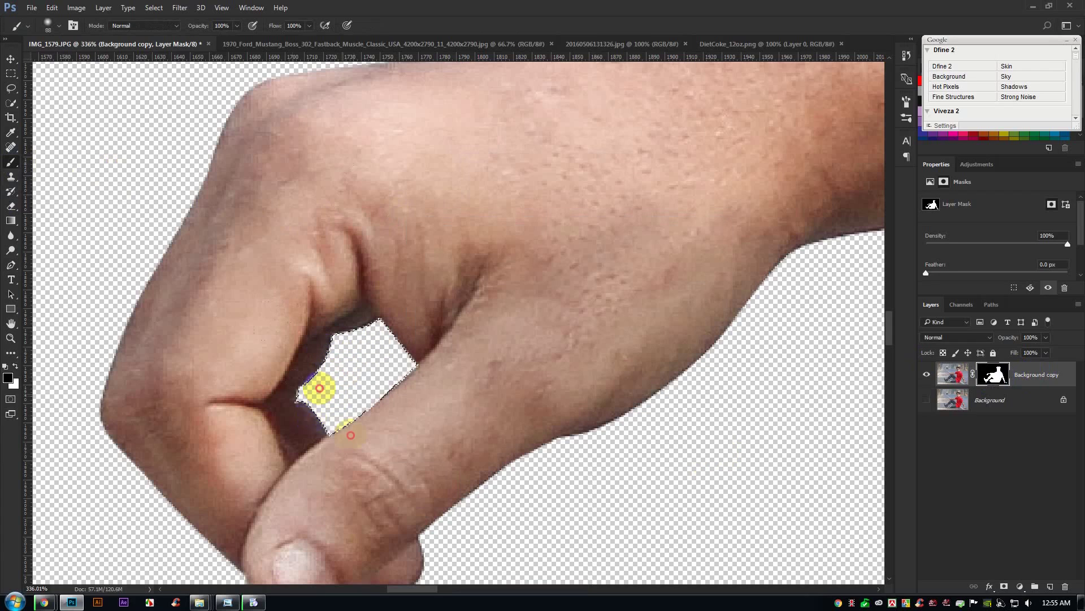
pyautogui.rightClick(215, 311)
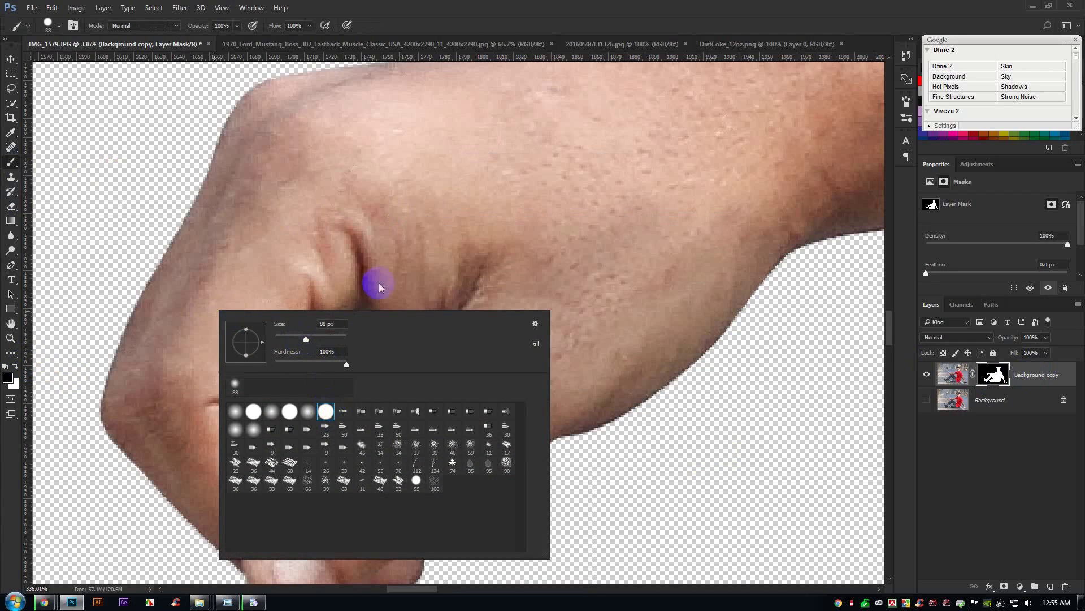
pyautogui.moveTo(319, 377); pyautogui.dragTo(364, 344)
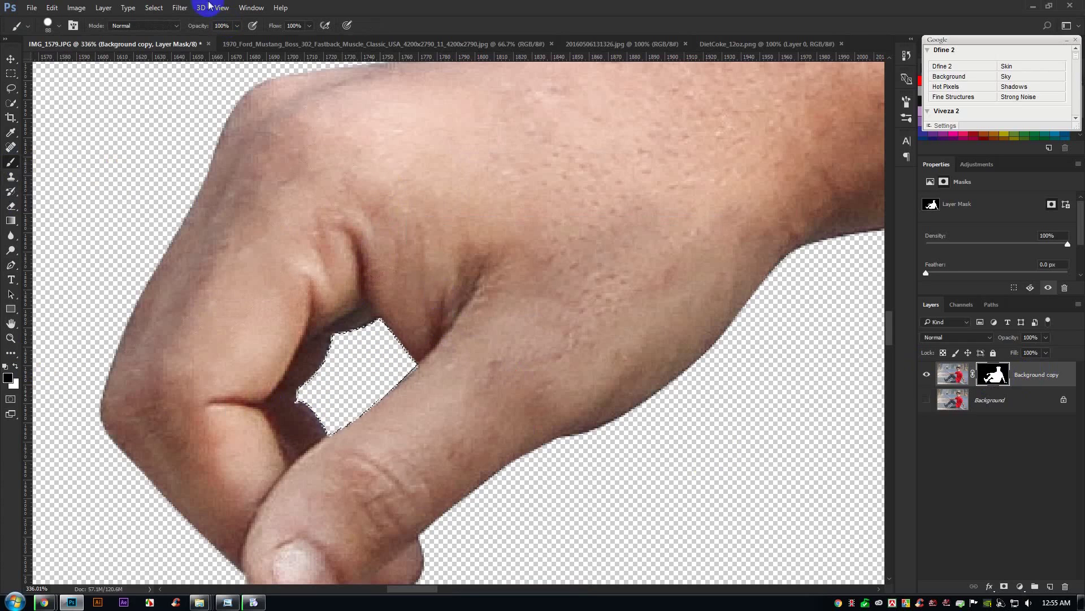
pyautogui.click(166, 8)
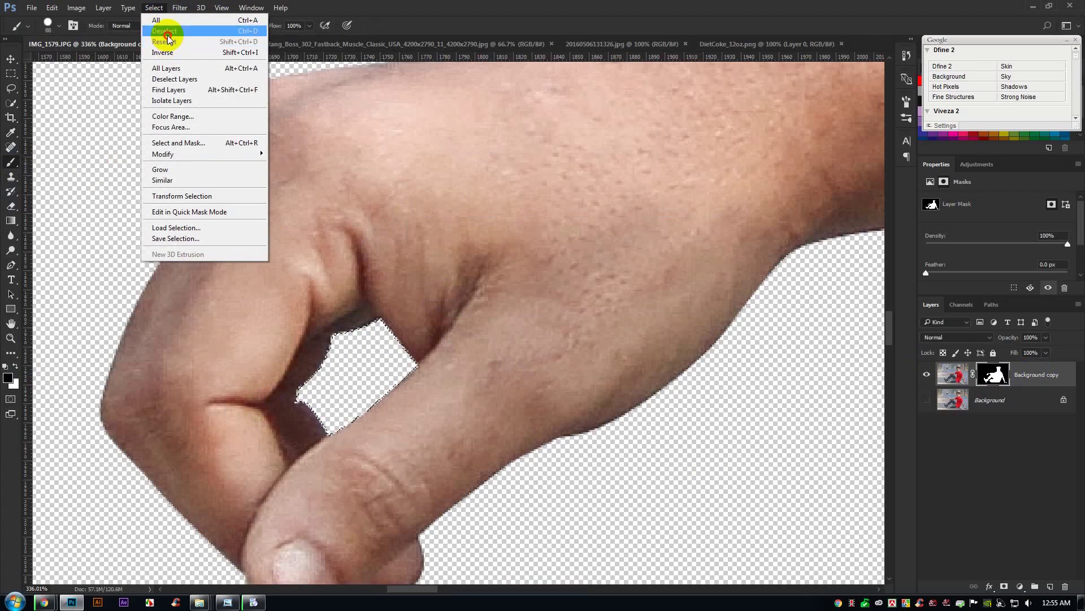
pyautogui.click(165, 34)
pyautogui.click(11, 58)
# Trace a closed pen path around the background gap enclosed by the forearm, the shirt front and the raised thigh.
pyautogui.scroll(-5, 339, 184)
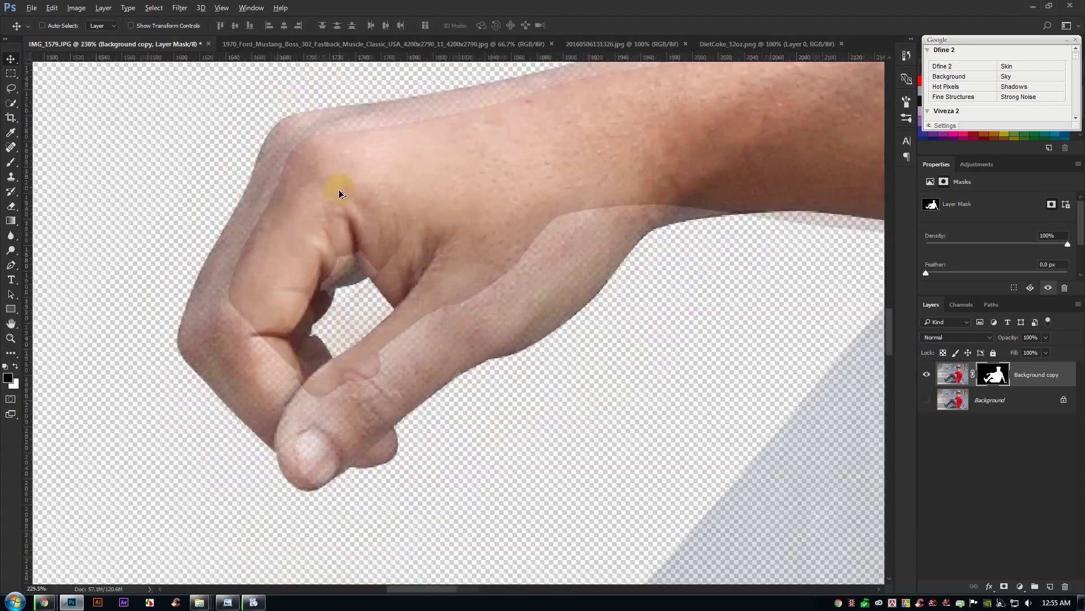
pyautogui.scroll(-4, 347, 203)
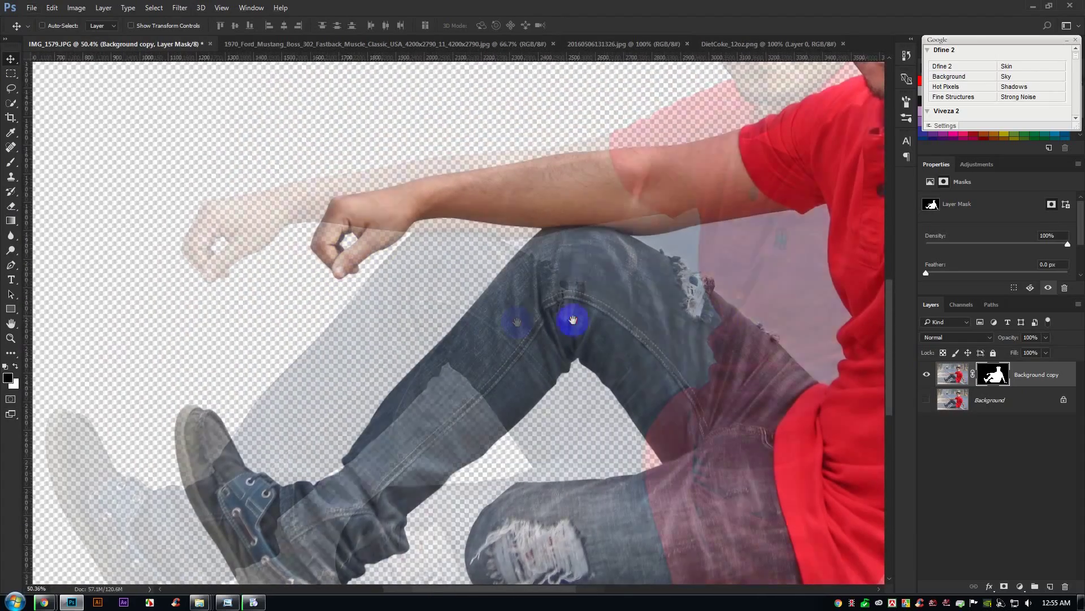
pyautogui.scroll(4, 513, 325)
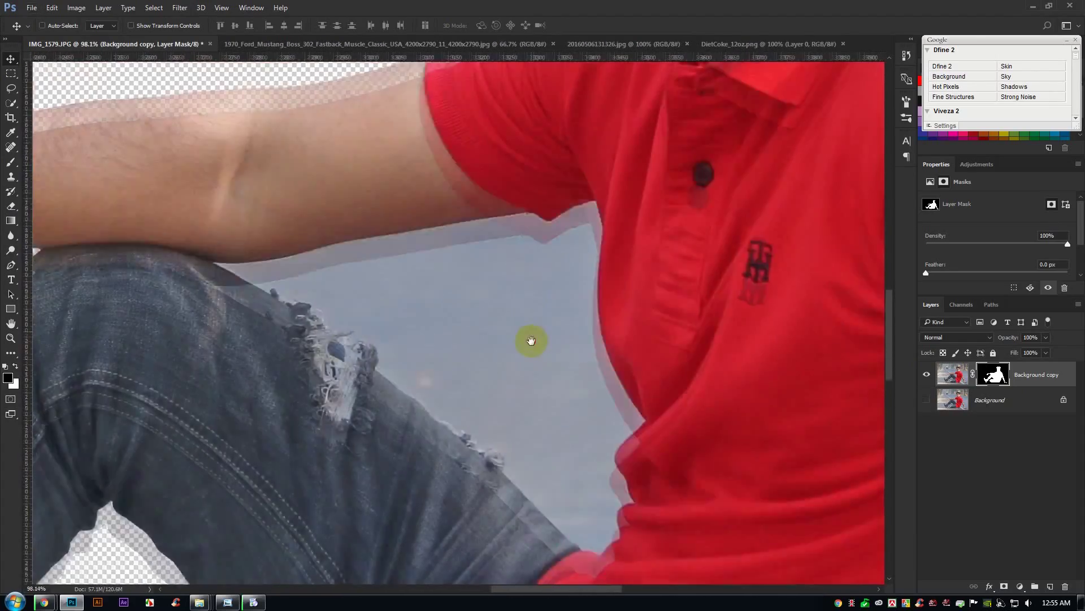
pyautogui.scroll(3, 185, 303)
pyautogui.click(11, 265)
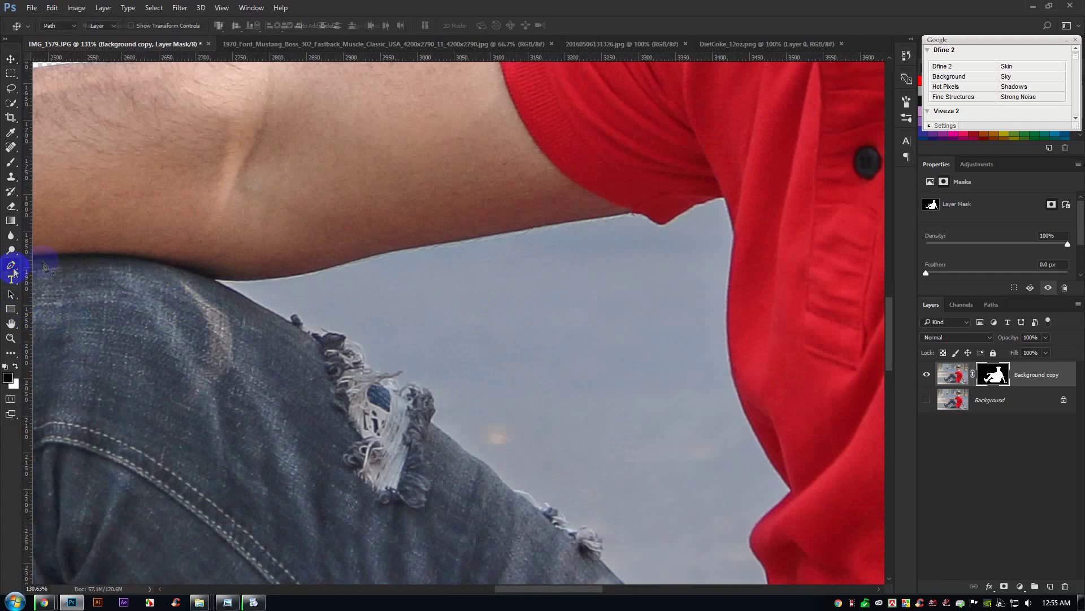
pyautogui.scroll(3, 235, 239)
pyautogui.click(218, 303)
pyautogui.scroll(2, 212, 308)
pyautogui.moveTo(398, 283); pyautogui.dragTo(486, 261)
pyautogui.moveTo(580, 245); pyautogui.dragTo(617, 239)
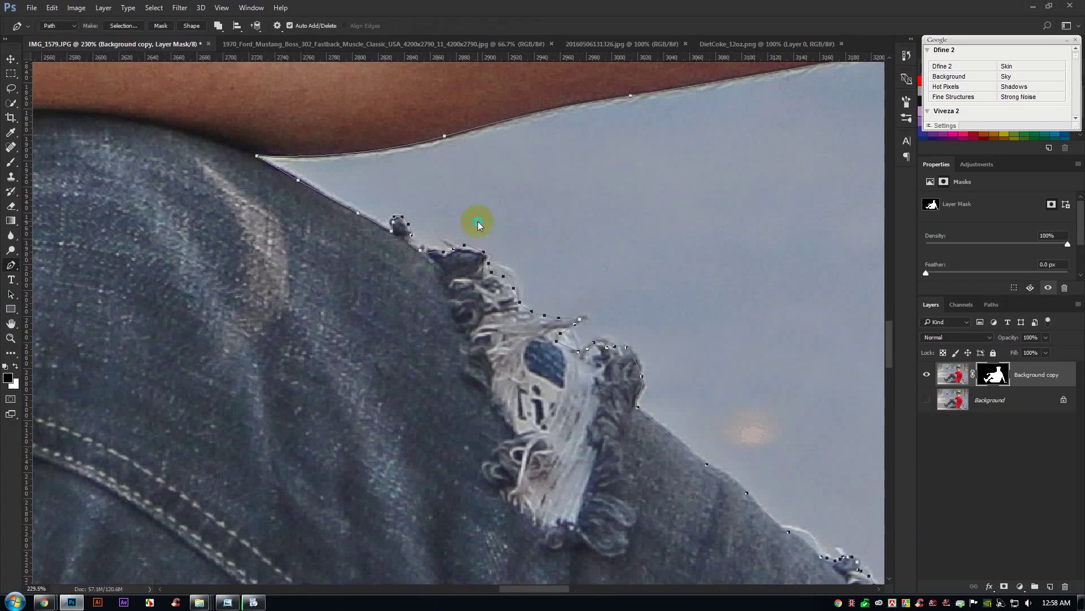
# Convert the path around the arm and thigh gap into a new anti-aliased selection with a 0-pixel feather.
pyautogui.rightClick(478, 224)
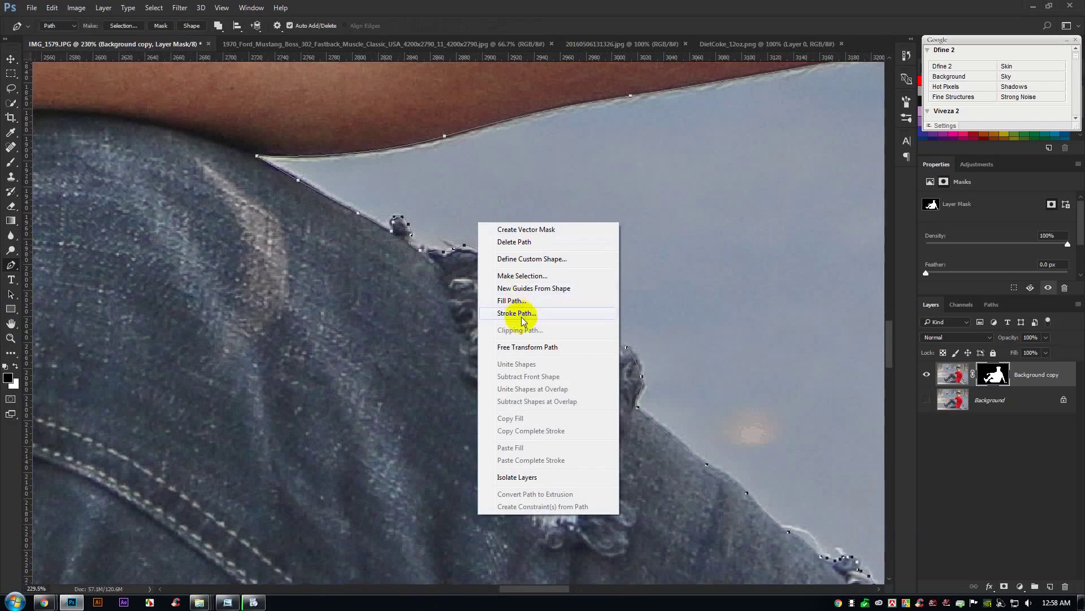
pyautogui.click(511, 275)
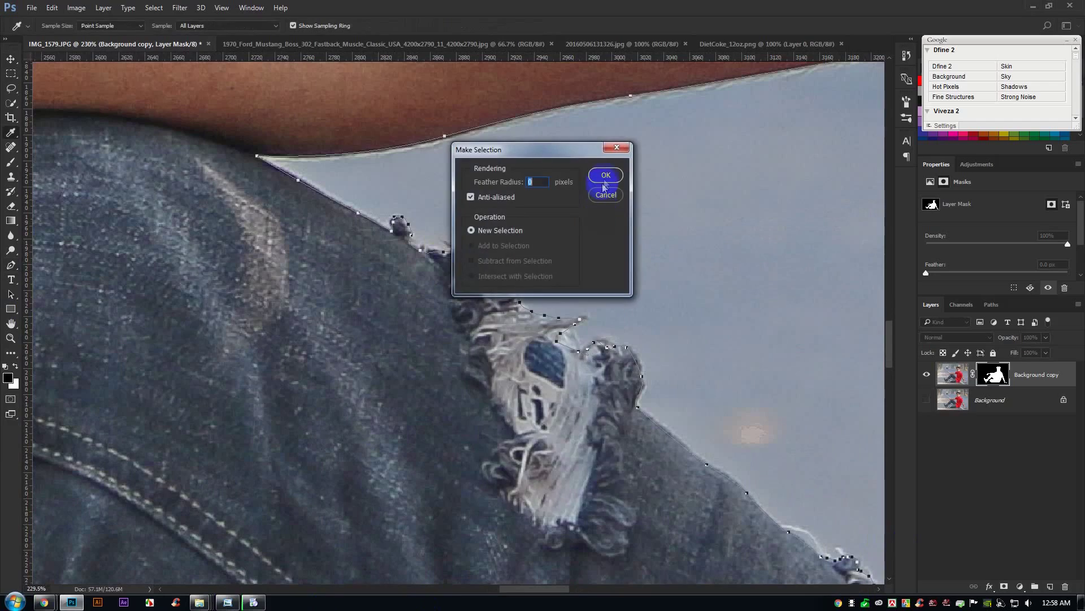
pyautogui.click(604, 173)
pyautogui.scroll(-3, 574, 289)
pyautogui.scroll(-5, 574, 288)
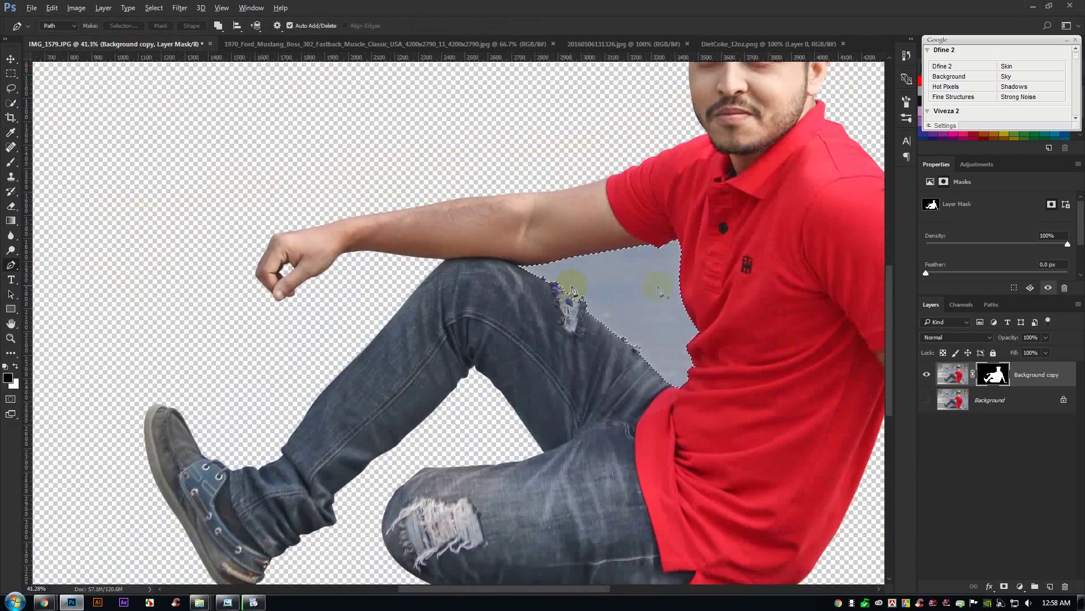
# Mask out the background inside the selected gap, deselect, and switch to the Move tool.
pyautogui.scroll(1, 658, 294)
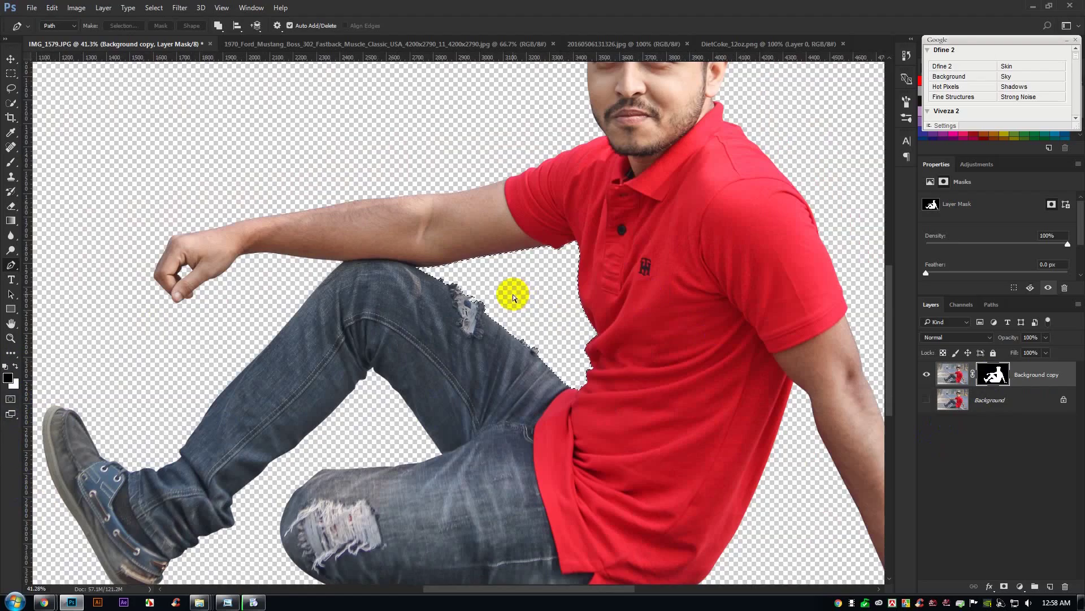
pyautogui.click(9, 39)
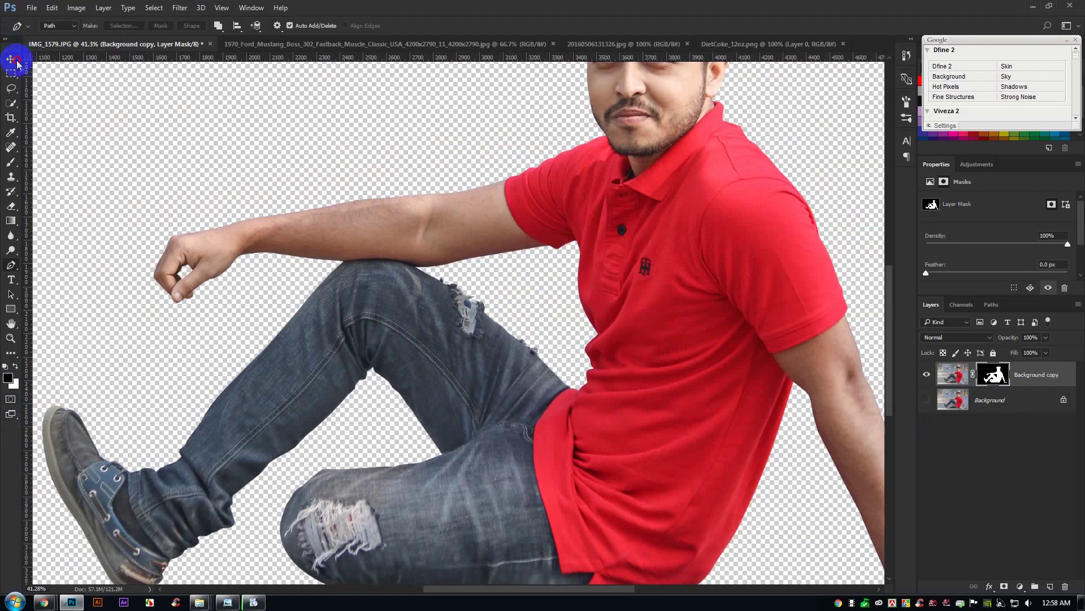
pyautogui.click(16, 61)
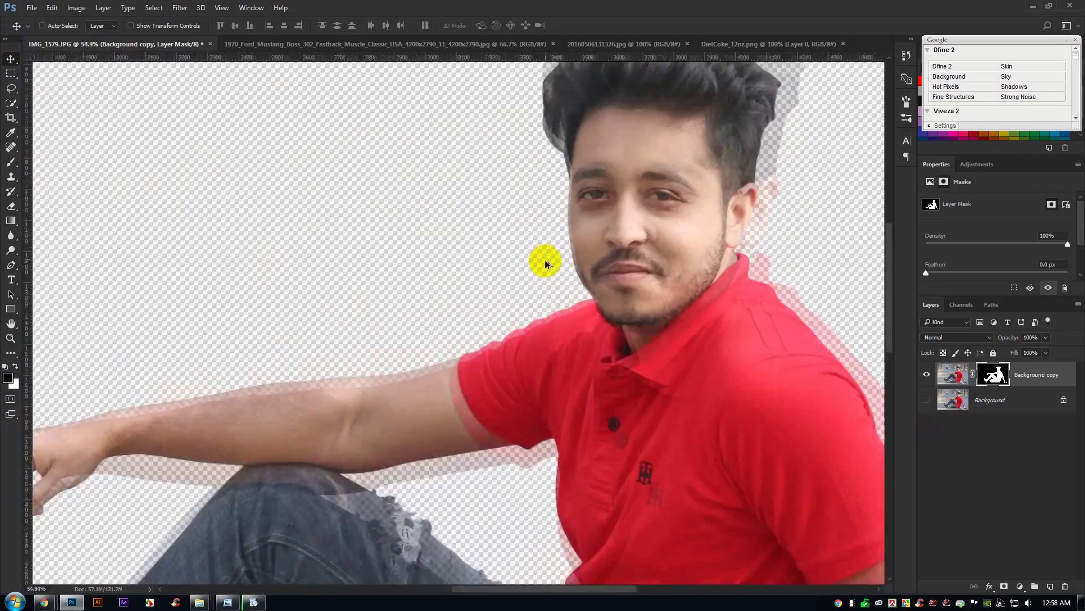
# Open Select and Mask for the Background copy layer mask with the hair in view.
pyautogui.scroll(1, 546, 261)
pyautogui.moveTo(638, 224); pyautogui.dragTo(598, 360)
pyautogui.scroll(3, 645, 142)
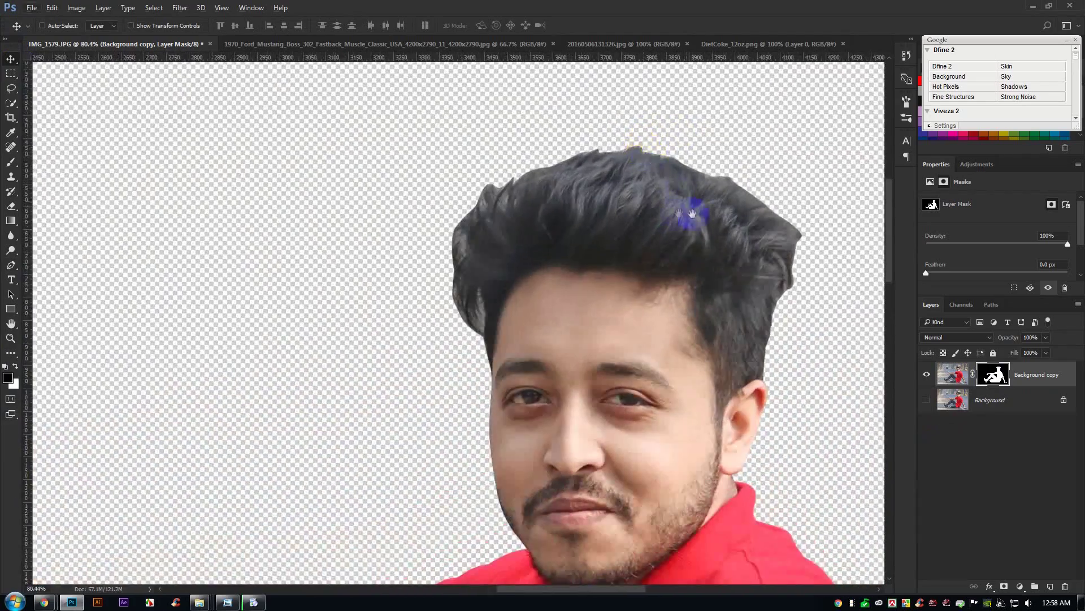
pyautogui.moveTo(693, 213); pyautogui.dragTo(642, 188)
pyautogui.rightClick(993, 374)
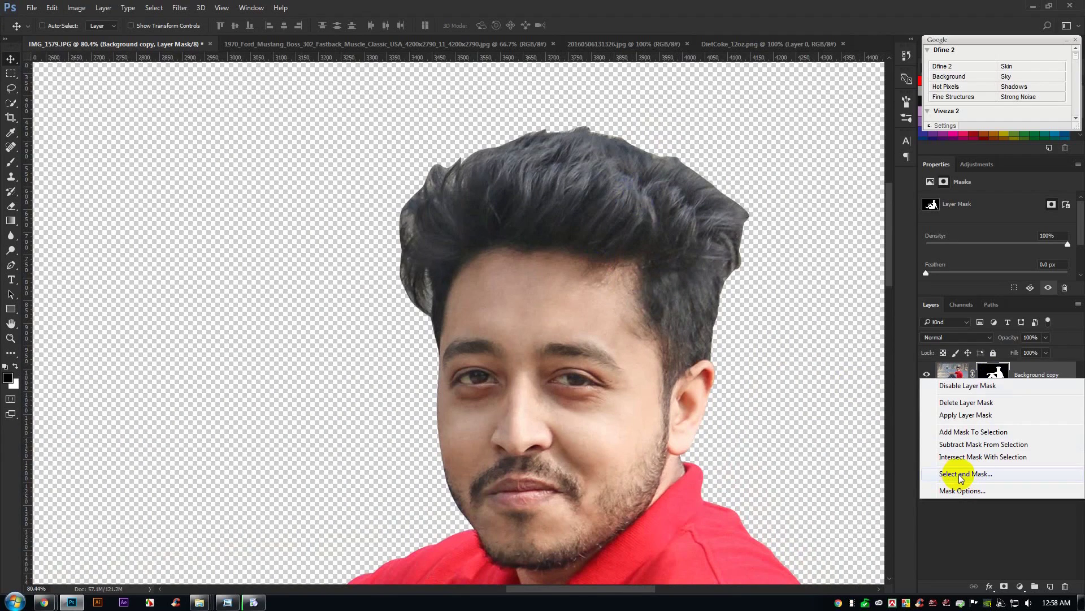
pyautogui.click(962, 491)
pyautogui.press('Return')
pyautogui.rightClick(989, 370)
pyautogui.click(967, 467)
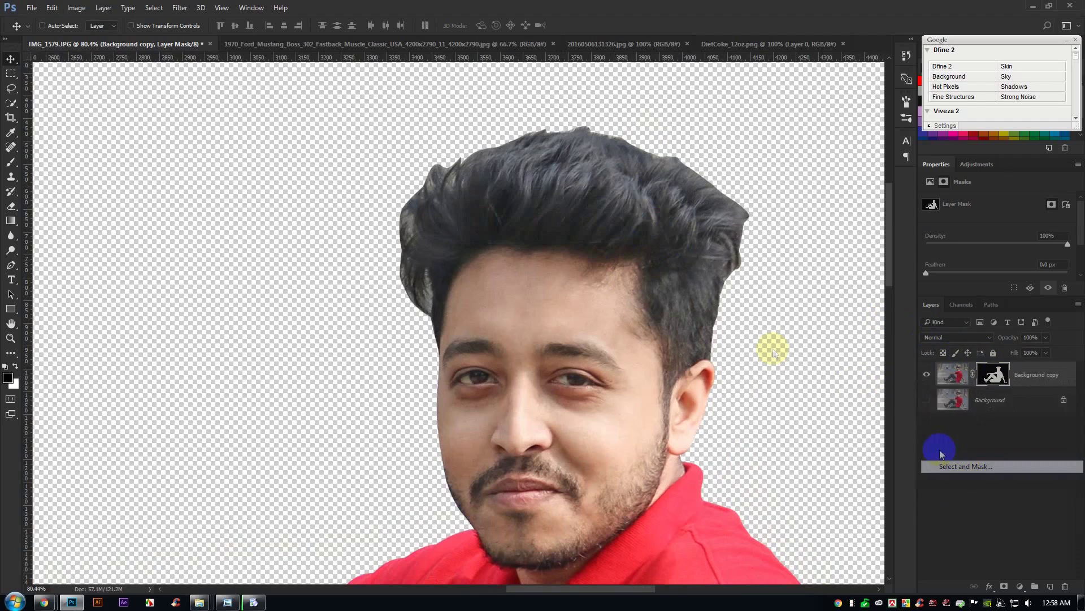
# Preview the cutout with the On Black view at 100% opacity, moving the floating Google panel aside to reach the view settings.
pyautogui.moveTo(959, 41); pyautogui.dragTo(810, 8)
pyautogui.moveTo(963, 141); pyautogui.dragTo(919, 150)
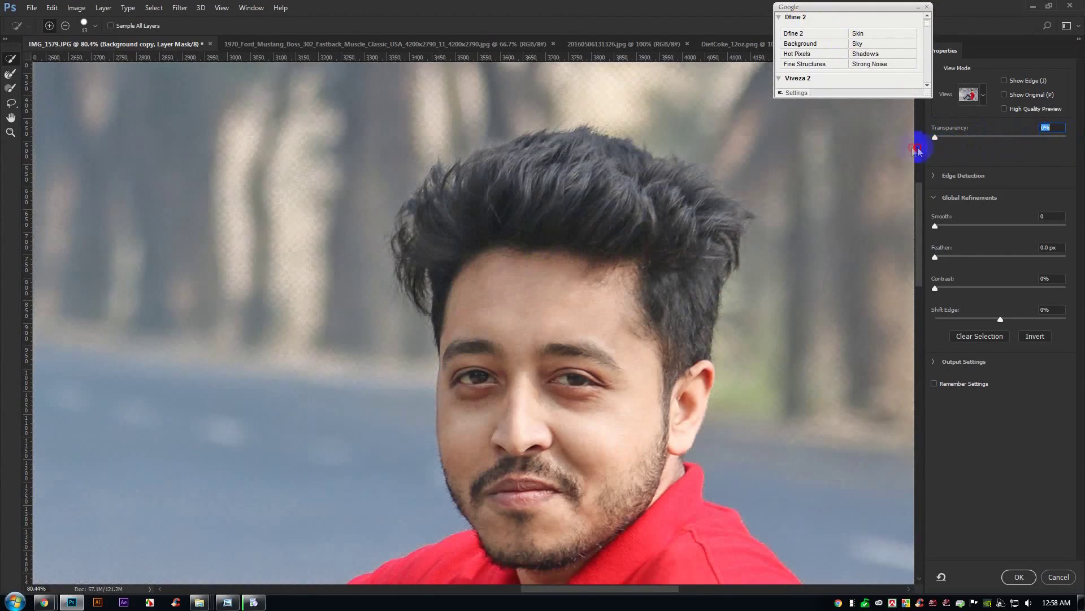
pyautogui.click(971, 94)
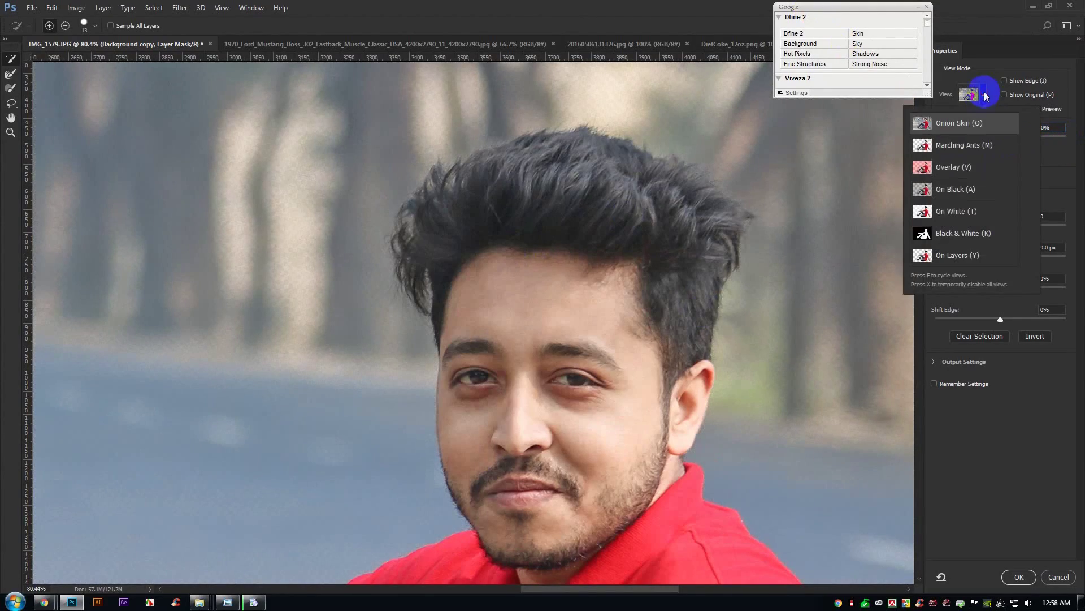
pyautogui.click(942, 190)
pyautogui.click(1054, 162)
pyautogui.moveTo(1000, 138); pyautogui.dragTo(1081, 153)
pyautogui.moveTo(834, 17); pyautogui.dragTo(987, 24)
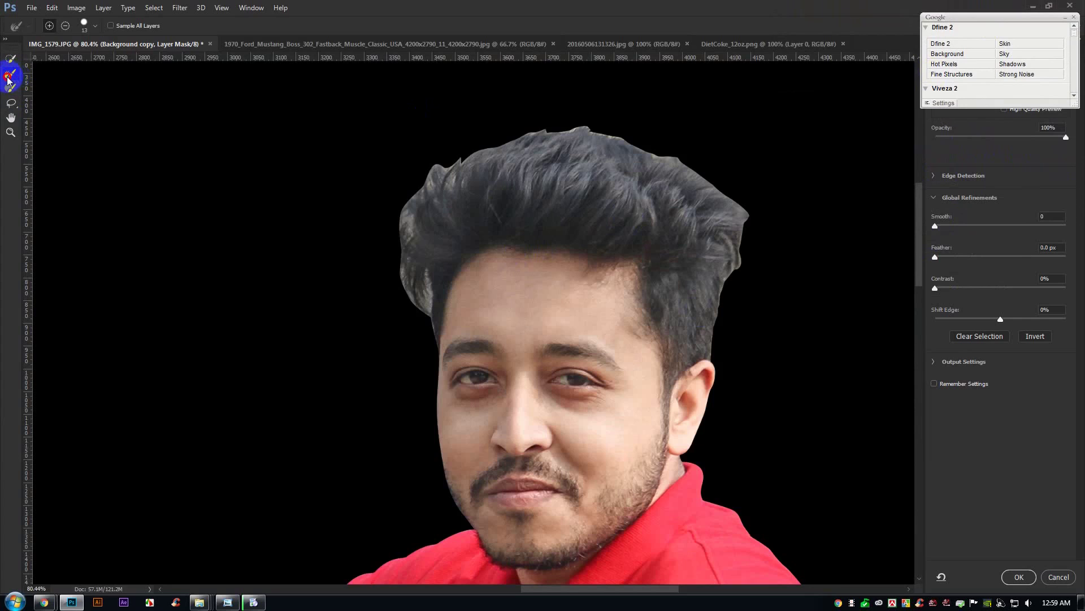
# Refine the mask around the man's hair with the Refine Edge Brush at a size of 50 px.
pyautogui.click(96, 28)
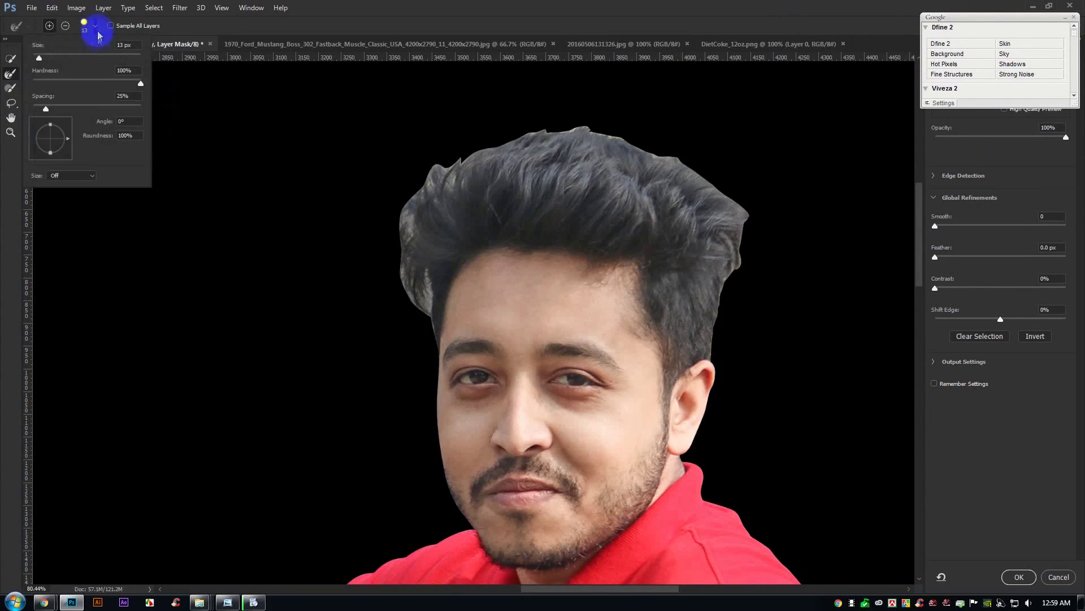
pyautogui.moveTo(39, 58); pyautogui.dragTo(89, 57)
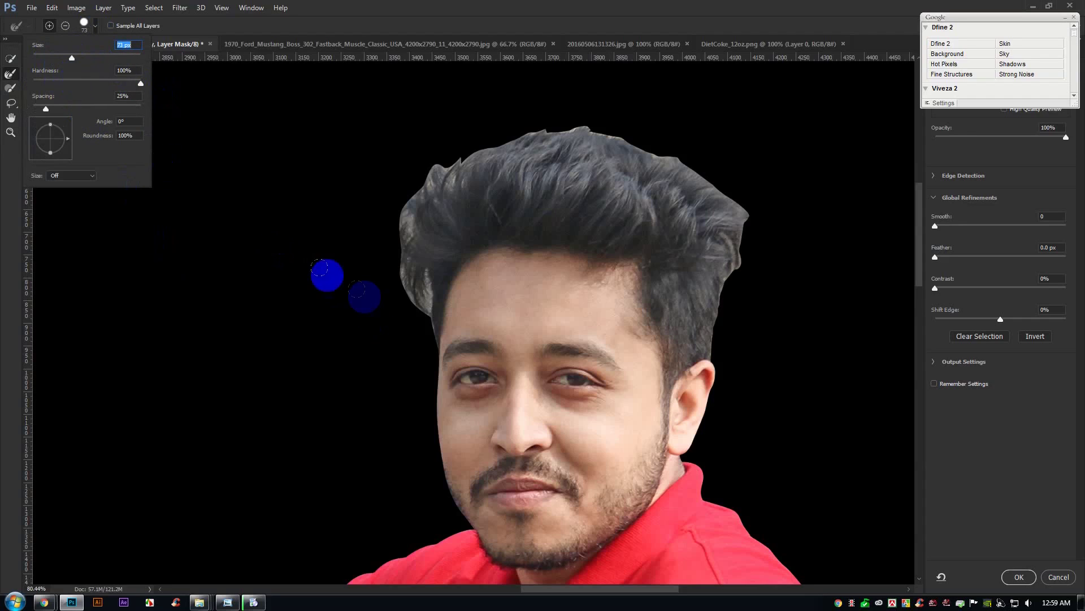
pyautogui.moveTo(76, 58); pyautogui.dragTo(67, 59)
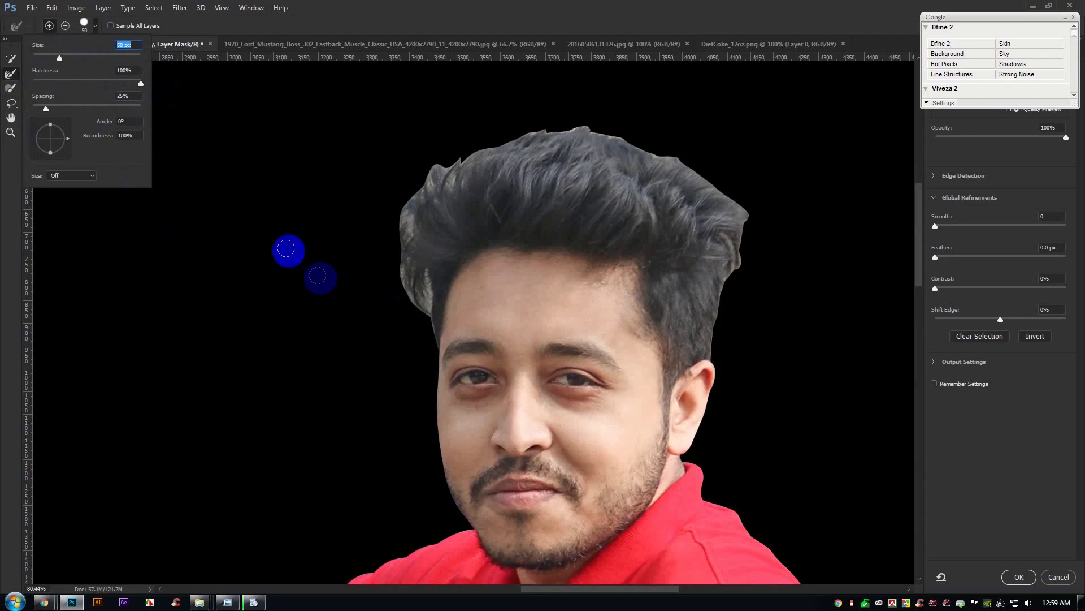
pyautogui.click(424, 327)
pyautogui.moveTo(426, 342)
pyautogui.mouseDown()
pyautogui.moveTo(430, 273)
pyautogui.moveTo(422, 287)
pyautogui.moveTo(408, 281)
pyautogui.moveTo(401, 220)
pyautogui.moveTo(421, 175)
pyautogui.moveTo(446, 153)
pyautogui.moveTo(436, 202)
pyautogui.moveTo(505, 135)
pyautogui.moveTo(556, 126)
pyautogui.moveTo(517, 125)
pyautogui.moveTo(552, 124)
pyautogui.moveTo(642, 143)
pyautogui.moveTo(696, 173)
pyautogui.moveTo(744, 225)
pyautogui.moveTo(723, 263)
pyautogui.moveTo(741, 255)
pyautogui.moveTo(748, 227)
pyautogui.moveTo(731, 340)
pyautogui.mouseUp()
pyautogui.moveTo(683, 172)
pyautogui.mouseDown()
pyautogui.moveTo(642, 143)
pyautogui.moveTo(645, 125)
pyautogui.moveTo(463, 280)
pyautogui.moveTo(420, 262)
pyautogui.moveTo(437, 355)
pyautogui.moveTo(549, 351)
pyautogui.moveTo(426, 315)
pyautogui.mouseUp()
# Brush the Refine Edge Brush along the frayed denim on the raised thigh and apply the refined mask.
pyautogui.moveTo(560, 444)
pyautogui.mouseDown()
pyautogui.moveTo(551, 246)
pyautogui.moveTo(528, 376)
pyautogui.moveTo(528, 326)
pyautogui.moveTo(427, 237)
pyautogui.moveTo(474, 326)
pyautogui.mouseUp()
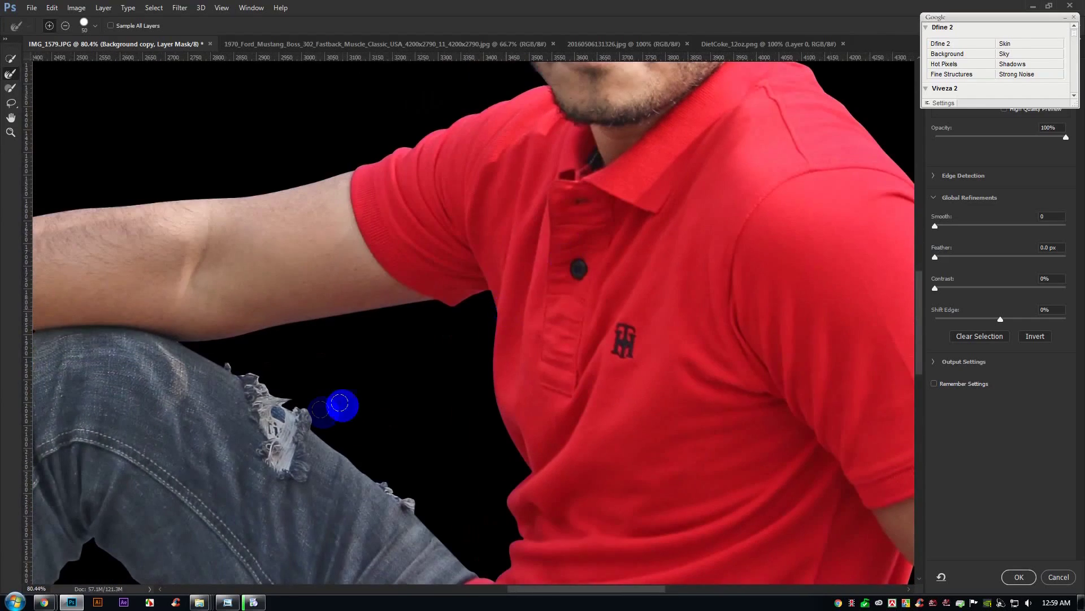
pyautogui.moveTo(339, 403)
pyautogui.mouseDown()
pyautogui.moveTo(305, 407)
pyautogui.moveTo(225, 356)
pyautogui.mouseUp()
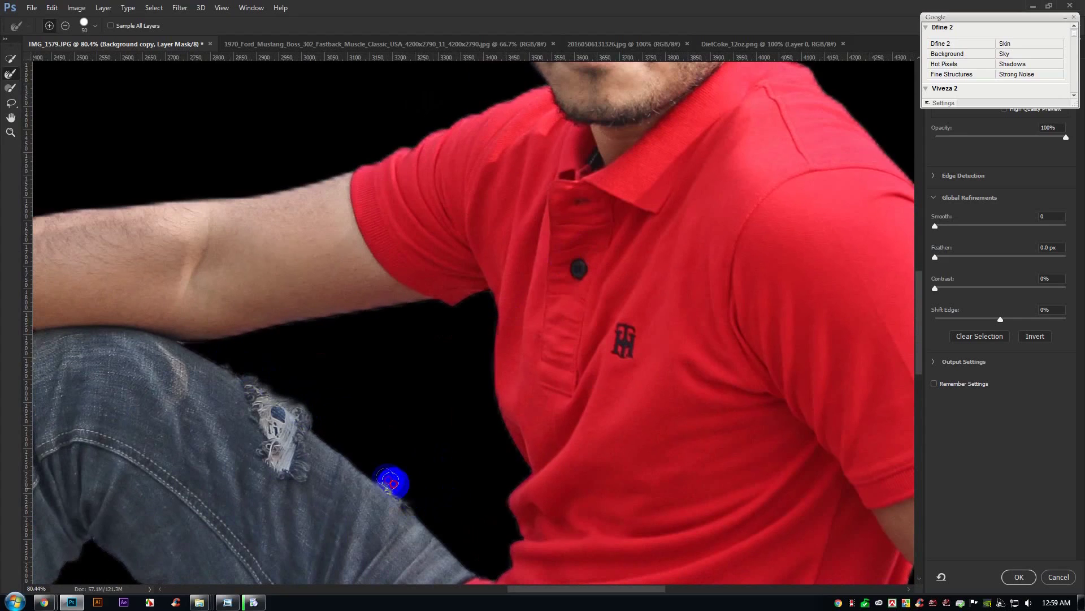
pyautogui.moveTo(405, 446)
pyautogui.mouseDown()
pyautogui.moveTo(417, 453)
pyautogui.moveTo(394, 437)
pyautogui.mouseUp()
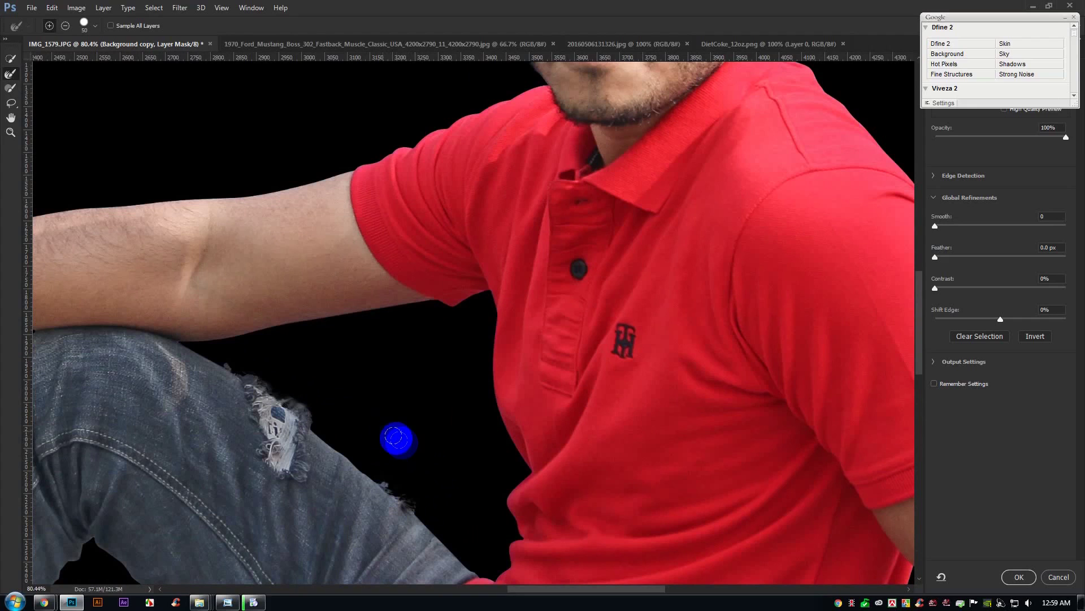
pyautogui.scroll(-8, 401, 444)
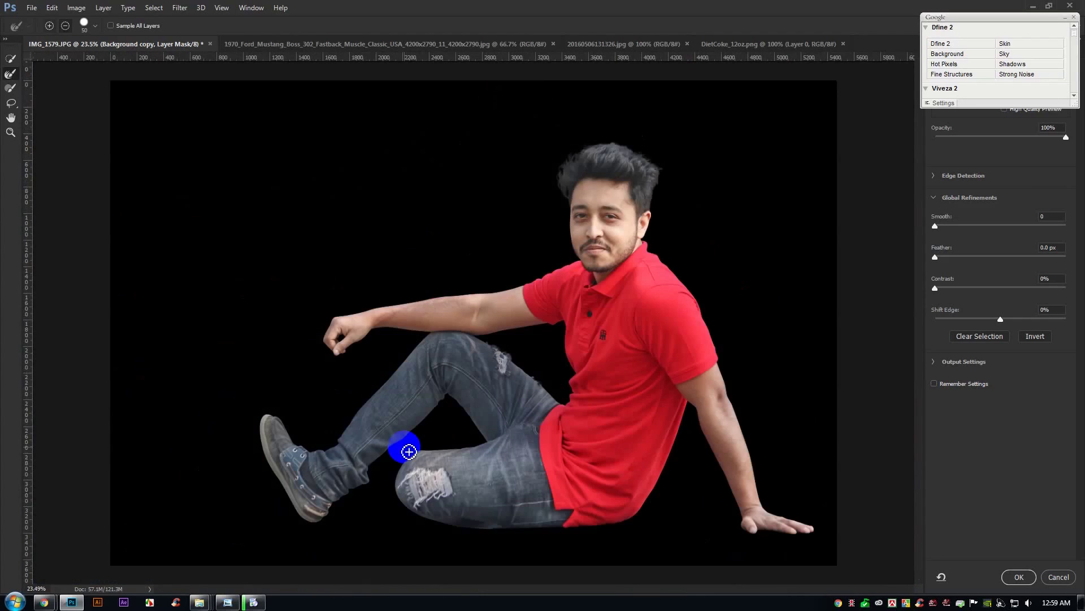
pyautogui.scroll(1, 409, 451)
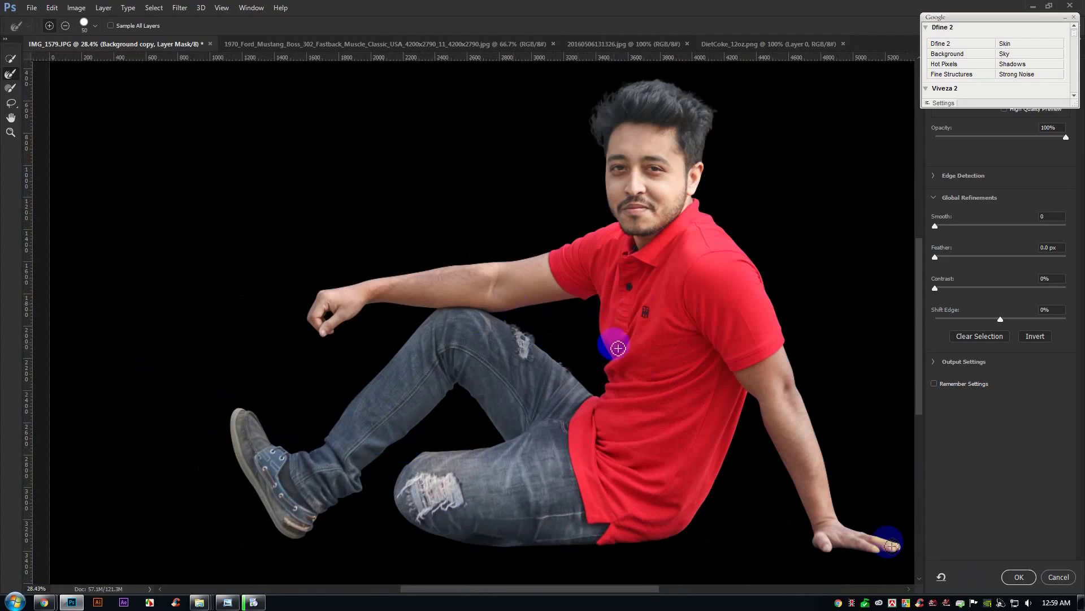
pyautogui.click(1020, 577)
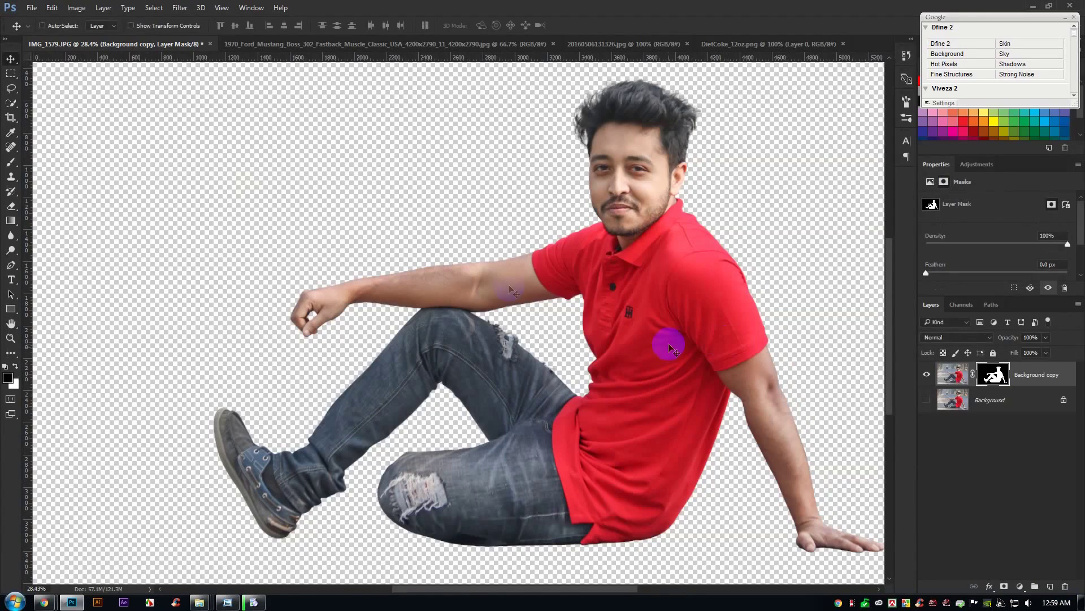
# Show the original Background layer beneath the cutout and unlock it.
pyautogui.scroll(-3, 352, 214)
pyautogui.scroll(1, 477, 266)
pyautogui.click(927, 399)
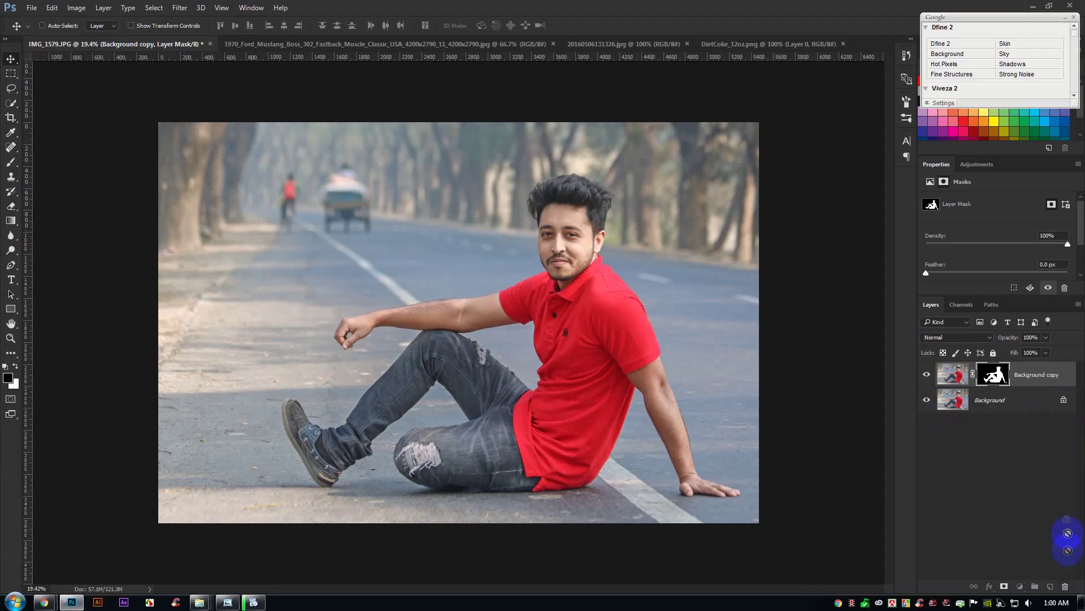
pyautogui.moveTo(1064, 400); pyautogui.dragTo(1066, 587)
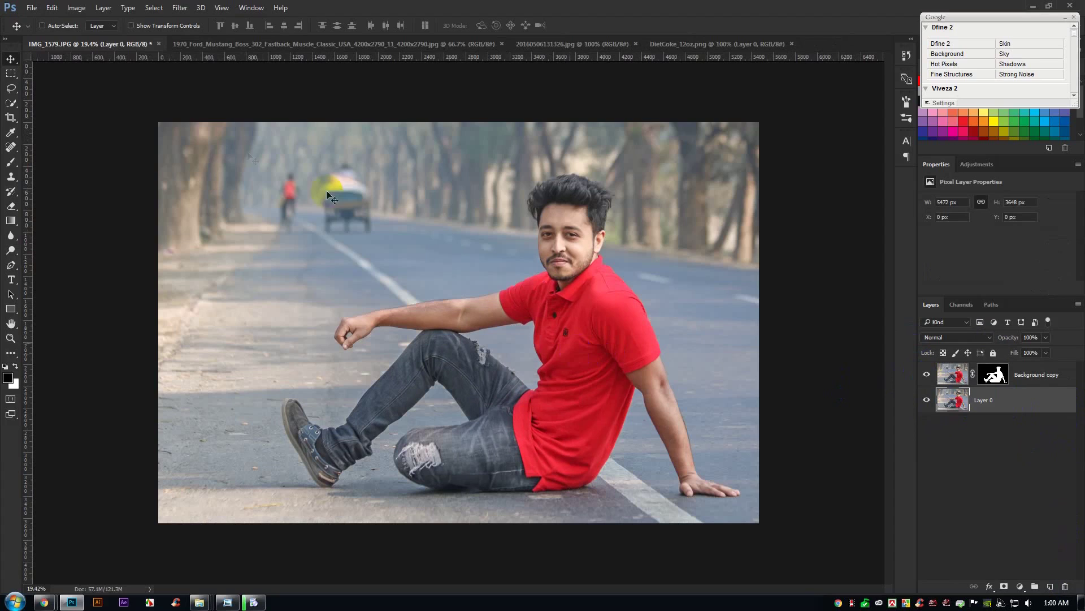
# Create a new 3000 x 1800 pixel artboard document at 72 pixels/inch in RGB Color with white background contents.
pyautogui.click(32, 8)
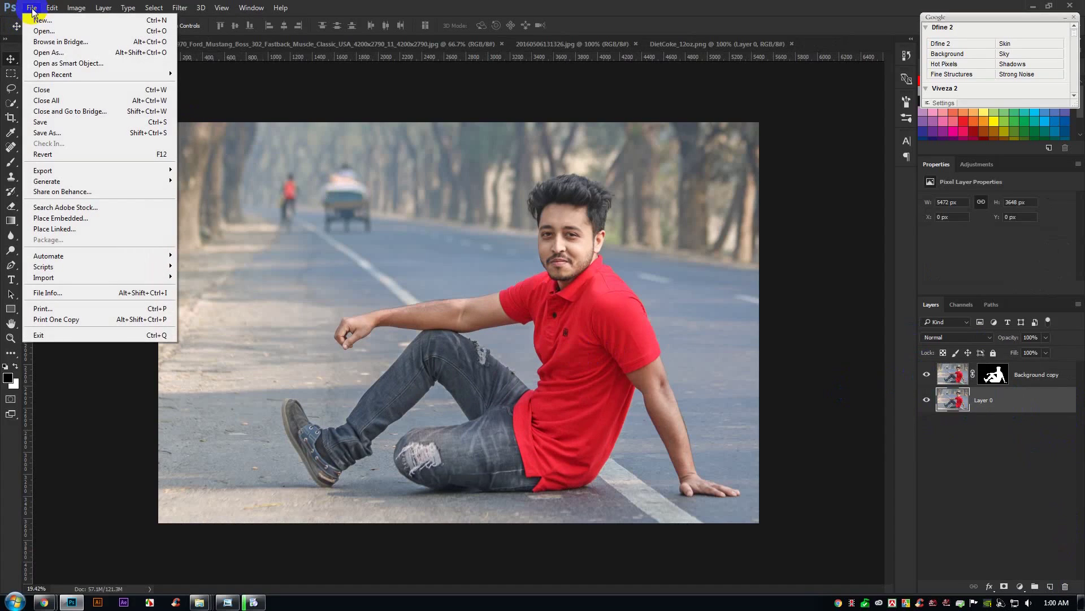
pyautogui.click(38, 20)
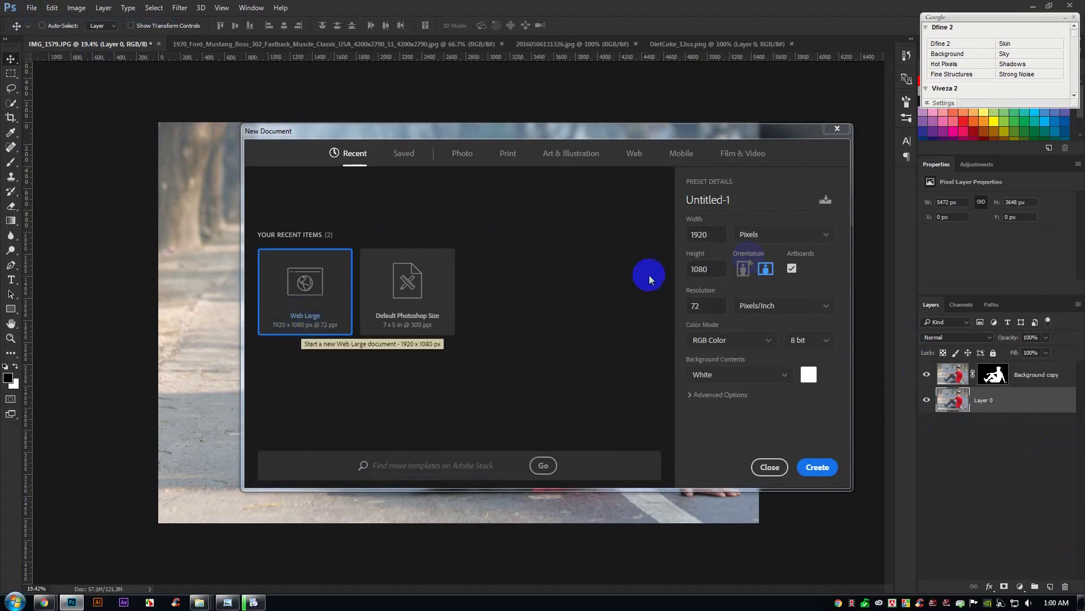
pyautogui.click(767, 240)
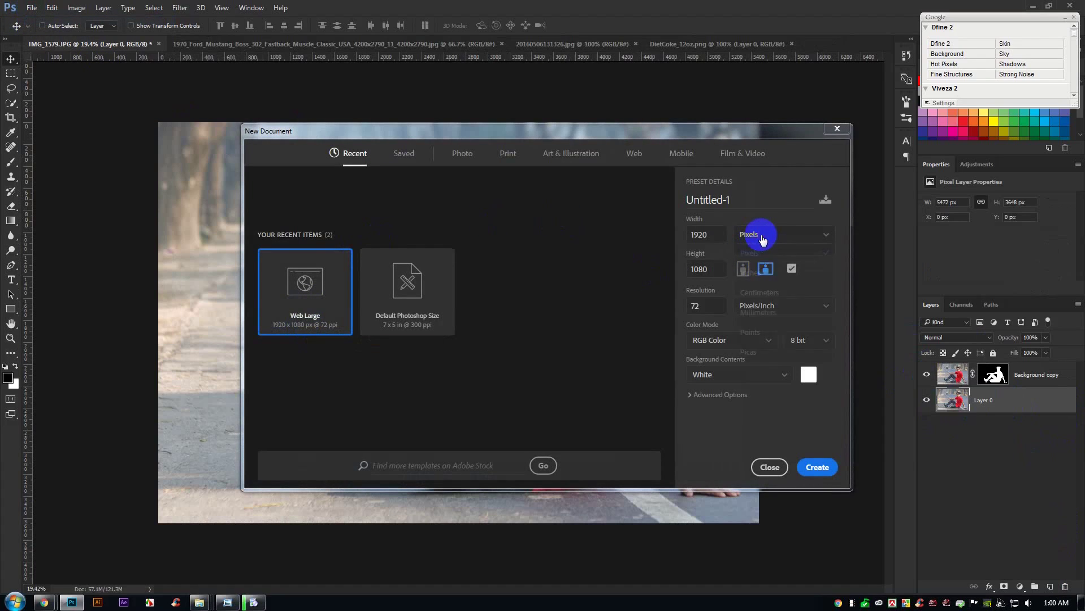
pyautogui.click(718, 235)
pyautogui.write('3000')
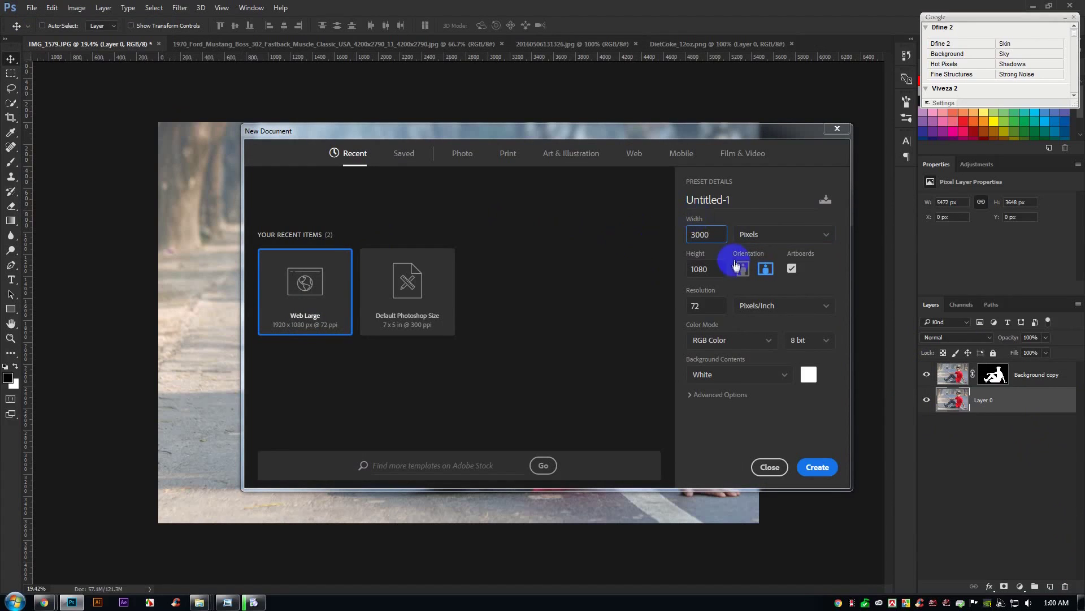
pyautogui.write('1800')
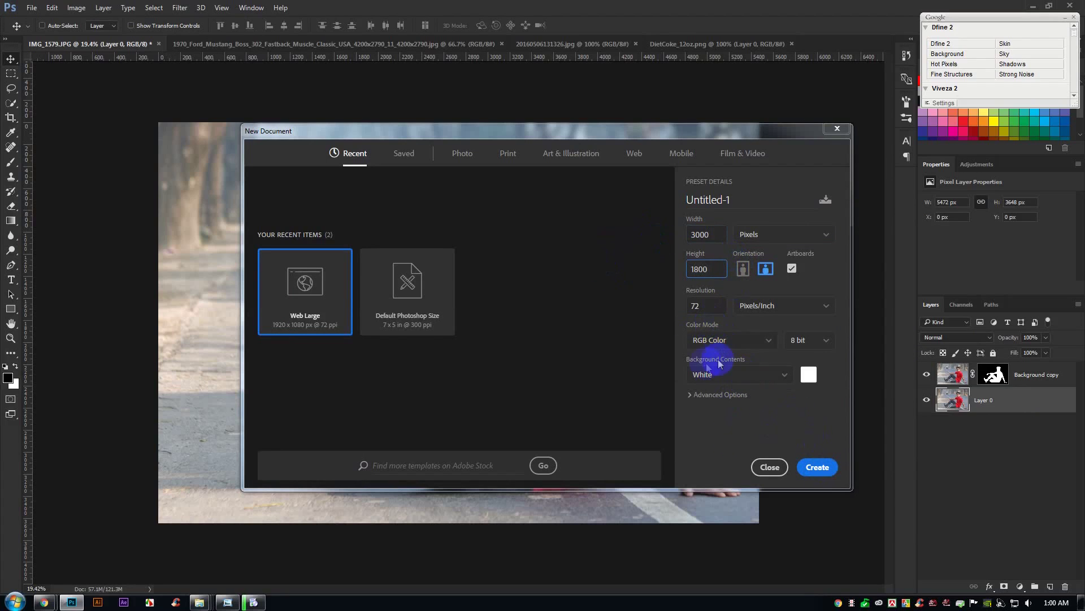
pyautogui.click(829, 474)
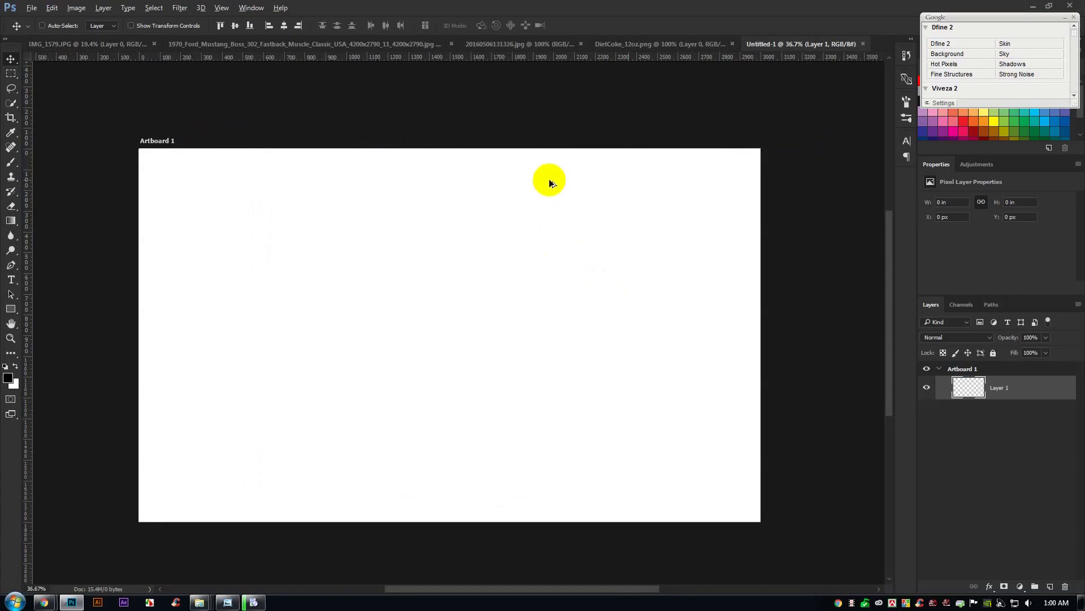
pyautogui.scroll(-1, 548, 181)
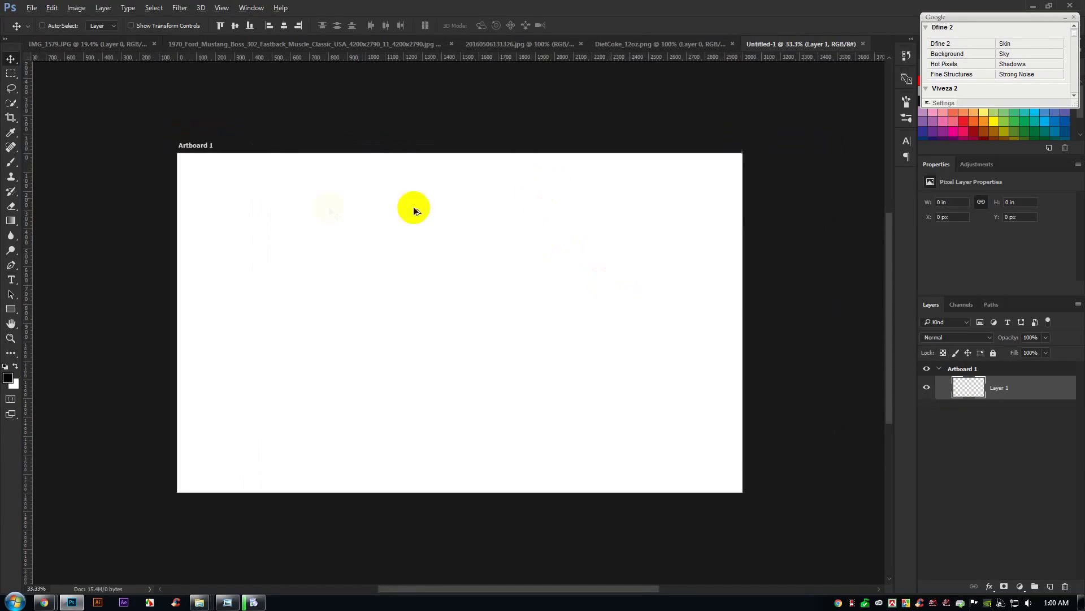
# Extend the artboard upward with the Crop tool to about 3000 x 2019 px and return to the Move tool.
pyautogui.click(11, 117)
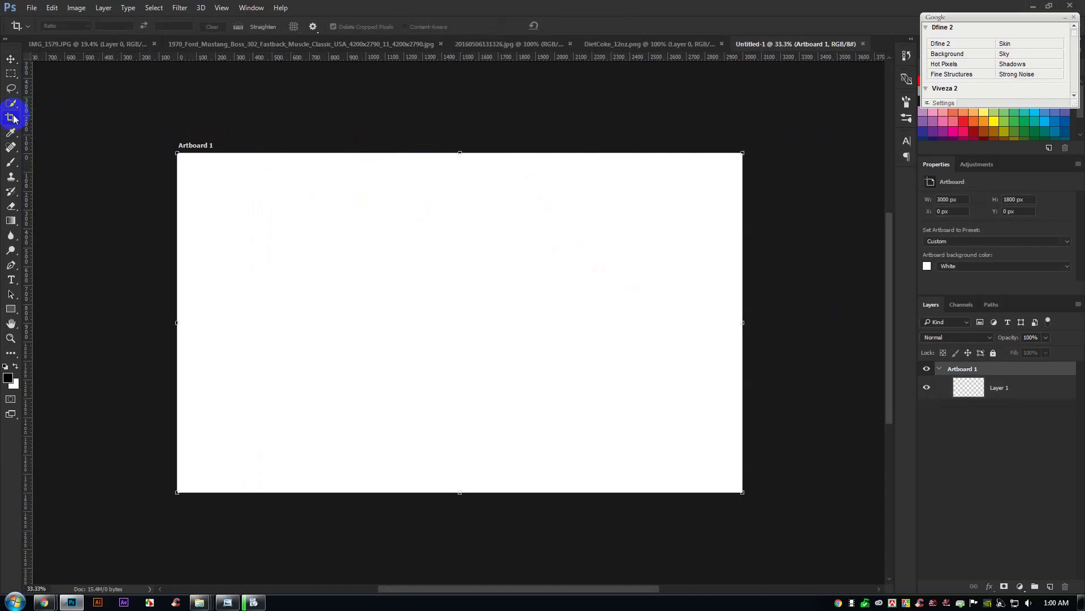
pyautogui.moveTo(456, 152); pyautogui.dragTo(456, 112)
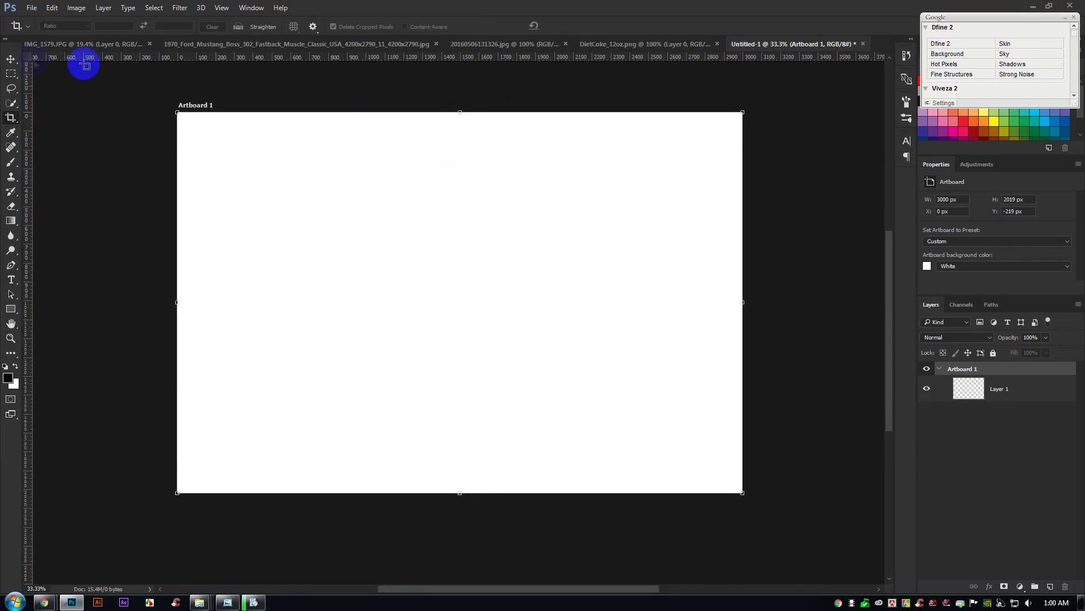
pyautogui.click(11, 58)
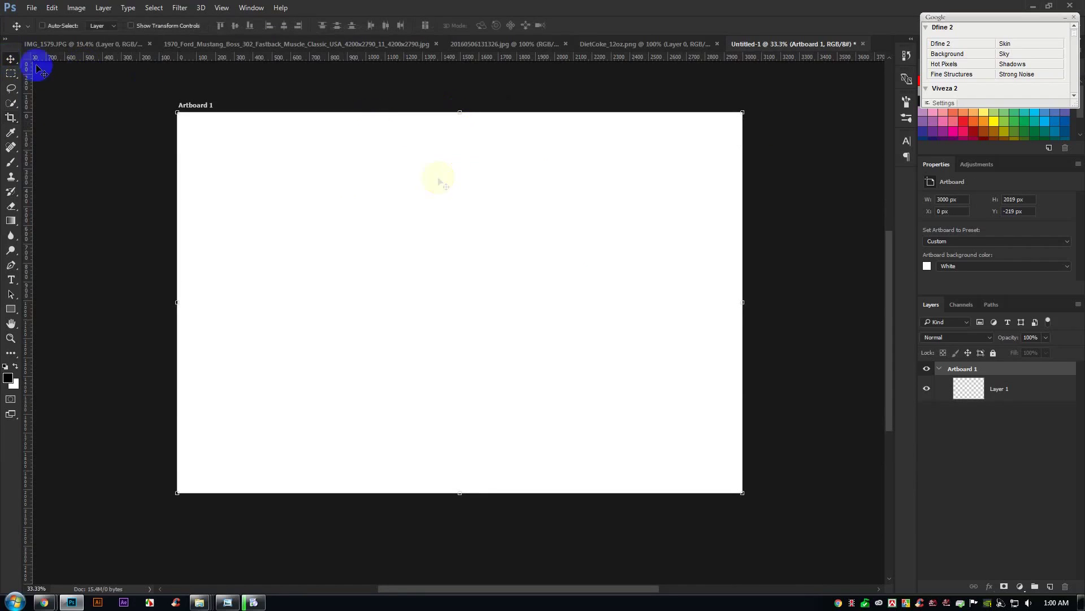
# Apply Shadows/Highlights to the red Mustang photo with shadows at 35% and highlights at 0%, comparing the preview with the original.
pyautogui.click(230, 43)
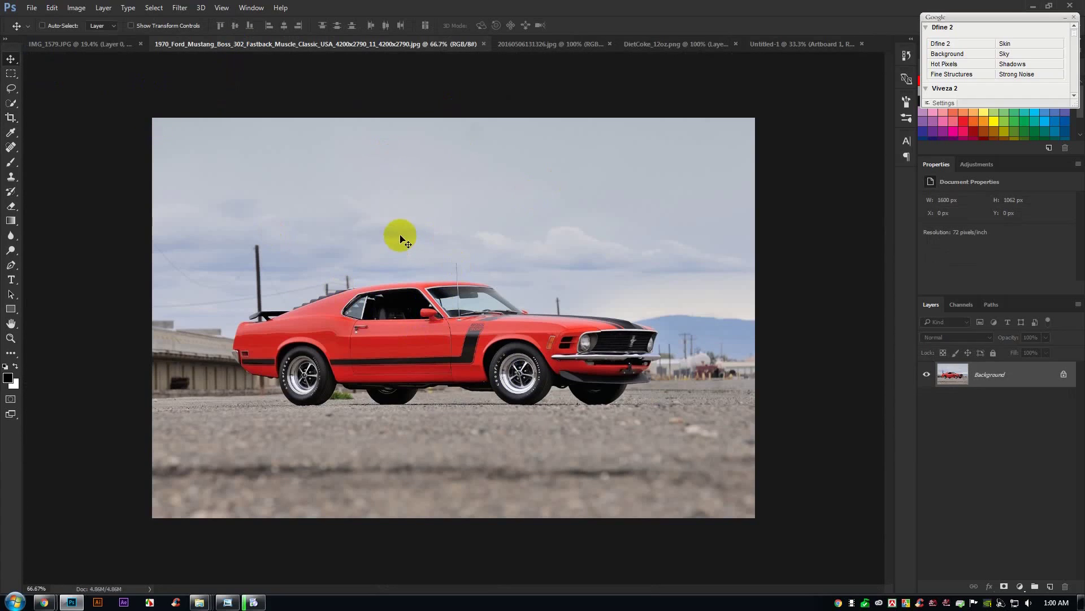
pyautogui.click(76, 7)
pyautogui.moveTo(94, 42)
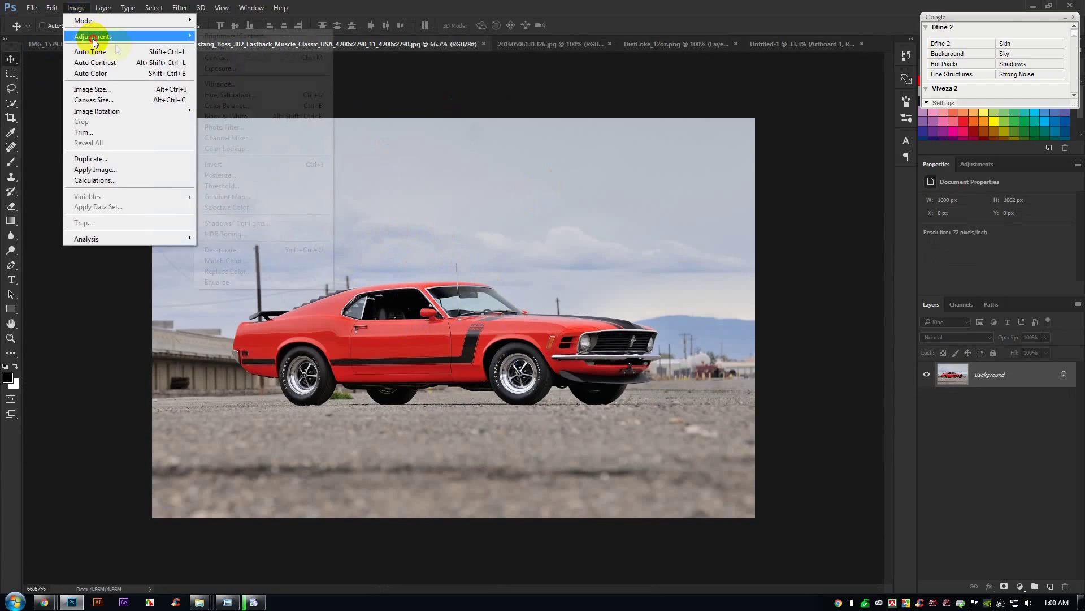
pyautogui.click(266, 223)
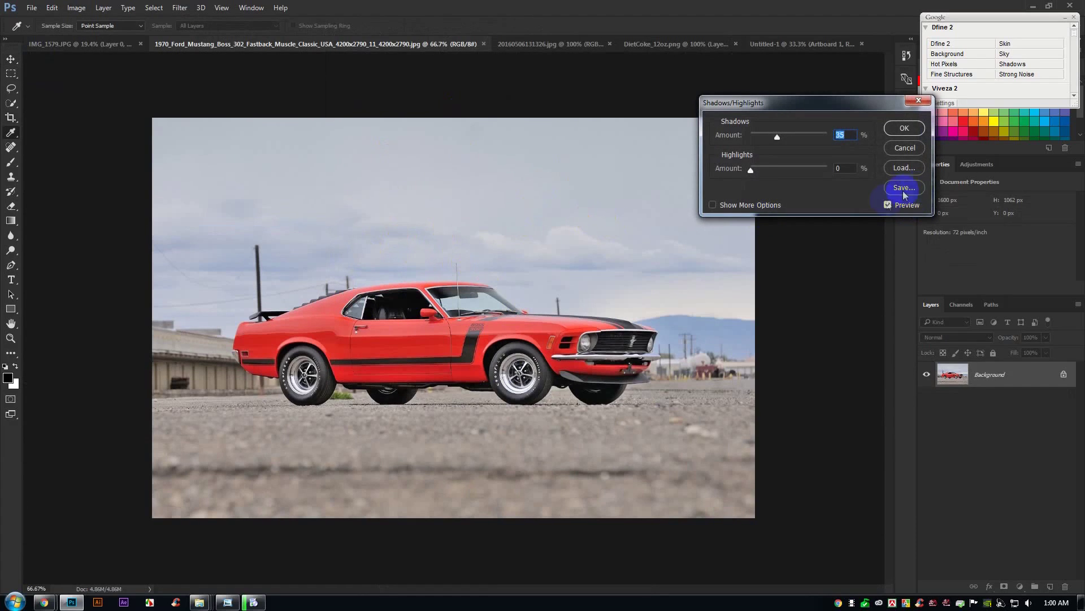
pyautogui.click(760, 204)
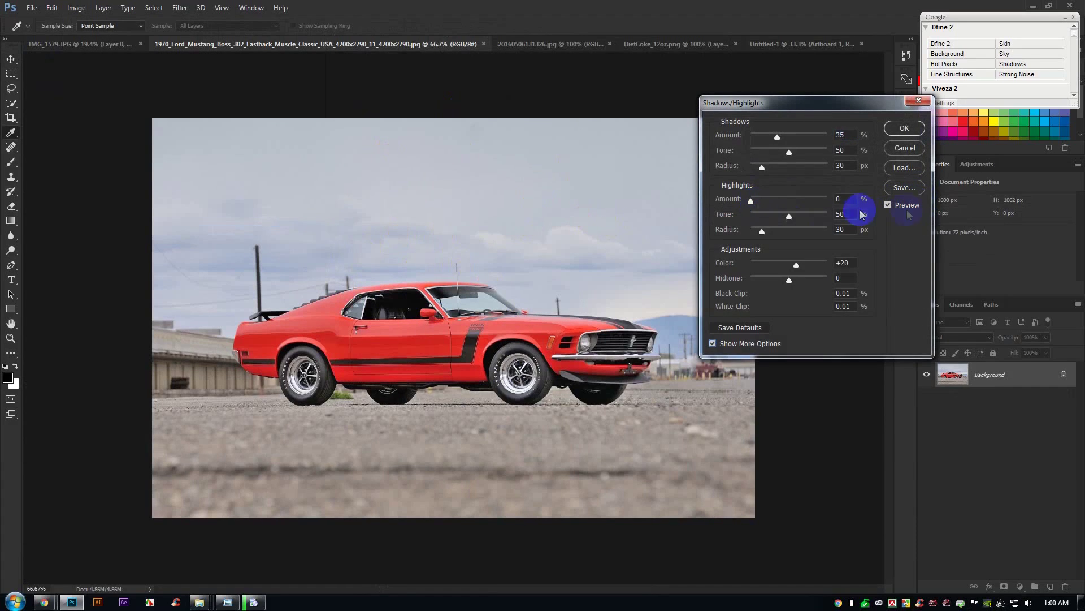
pyautogui.click(886, 204)
pyautogui.click(886, 204)
pyautogui.click(904, 129)
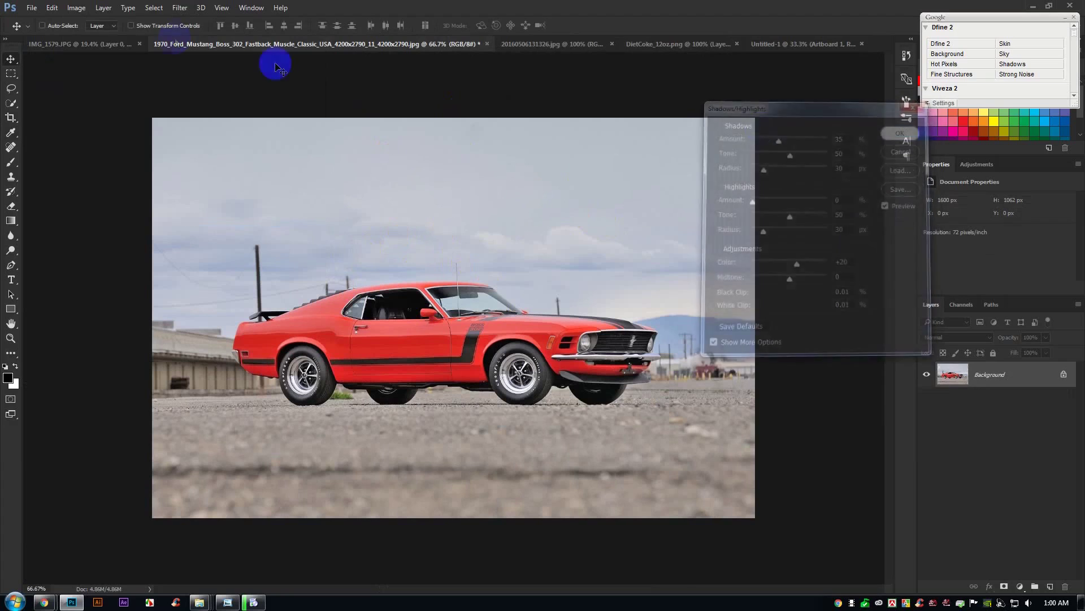
pyautogui.press('v')
# Apply the Camera Raw Filter with Exposure -0.05, Highlights -100, Shadows +65, Blacks -17, Clarity +21 and increased Vibrance.
pyautogui.click(180, 7)
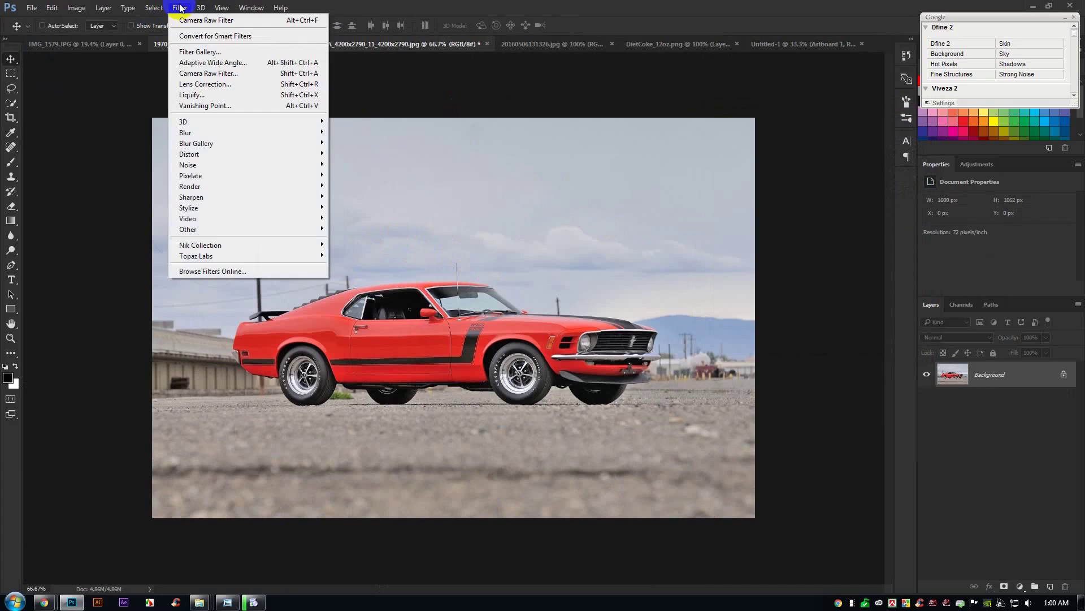
pyautogui.click(190, 73)
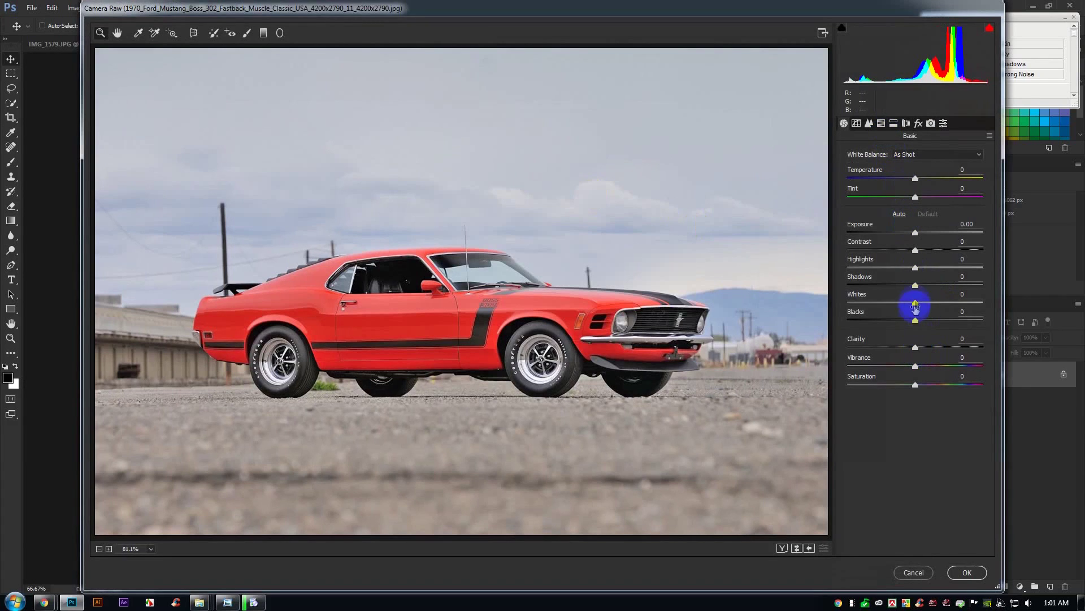
pyautogui.moveTo(916, 288); pyautogui.dragTo(823, 277)
pyautogui.moveTo(931, 352); pyautogui.dragTo(937, 352)
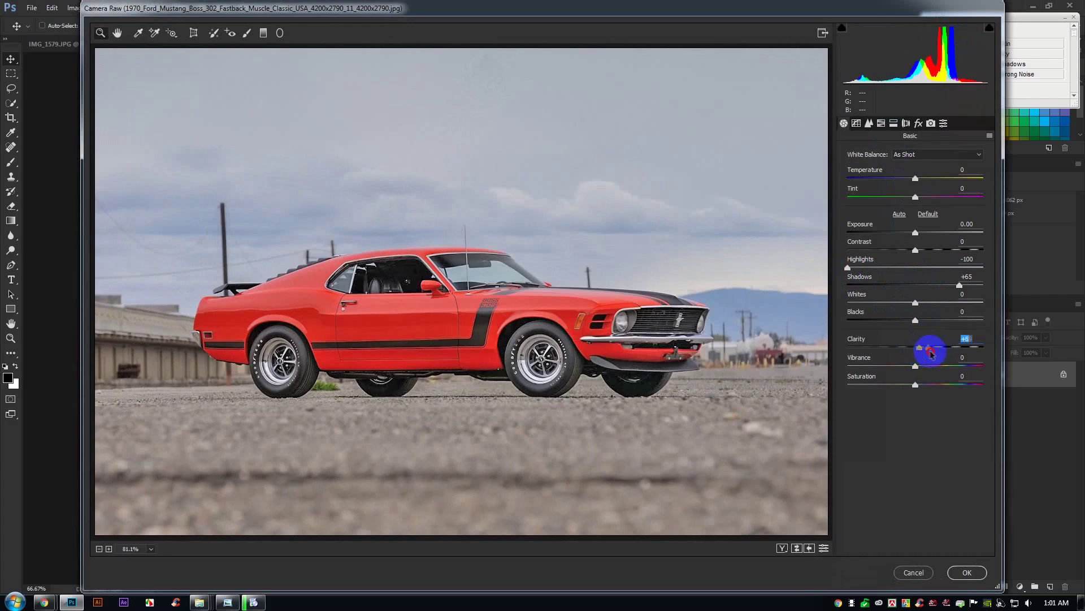
pyautogui.moveTo(915, 320)
pyautogui.mouseDown()
pyautogui.moveTo(941, 315)
pyautogui.moveTo(858, 329)
pyautogui.moveTo(916, 334)
pyautogui.mouseUp()
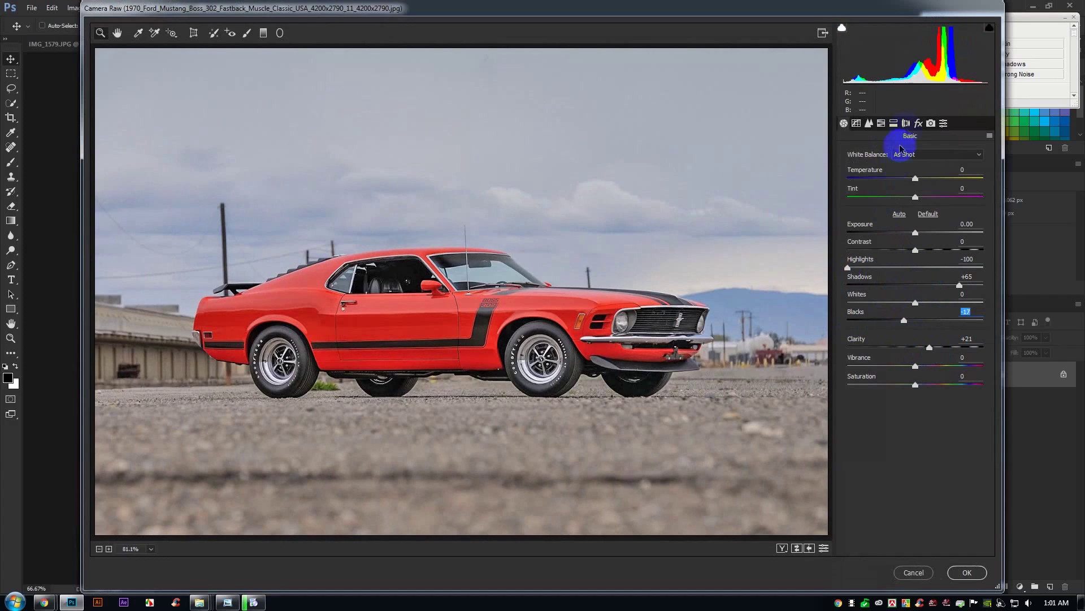
pyautogui.moveTo(917, 235); pyautogui.dragTo(917, 235)
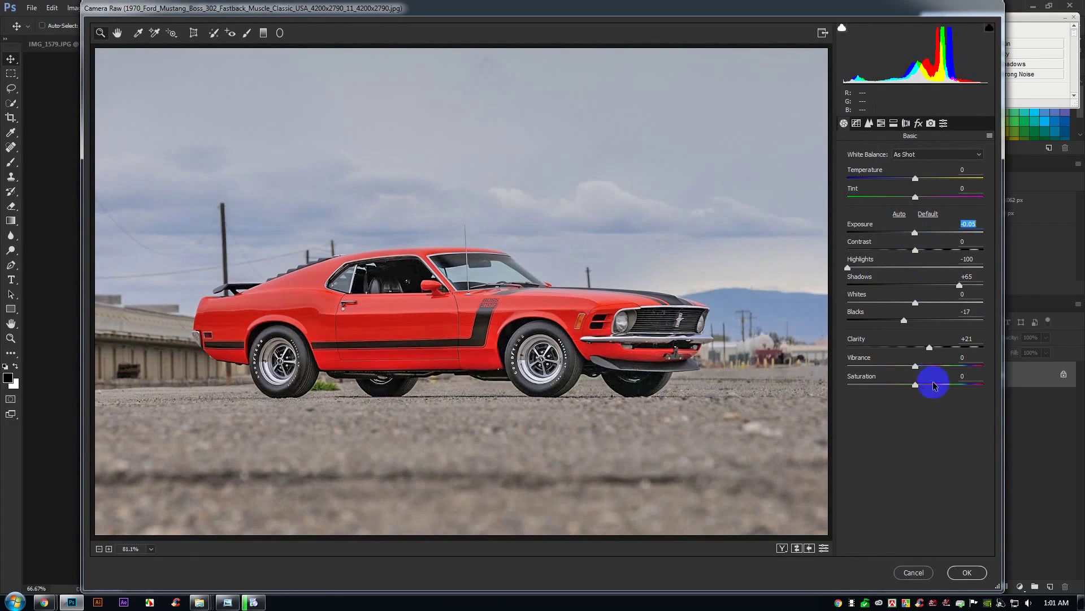
pyautogui.moveTo(916, 369); pyautogui.dragTo(947, 369)
pyautogui.click(967, 576)
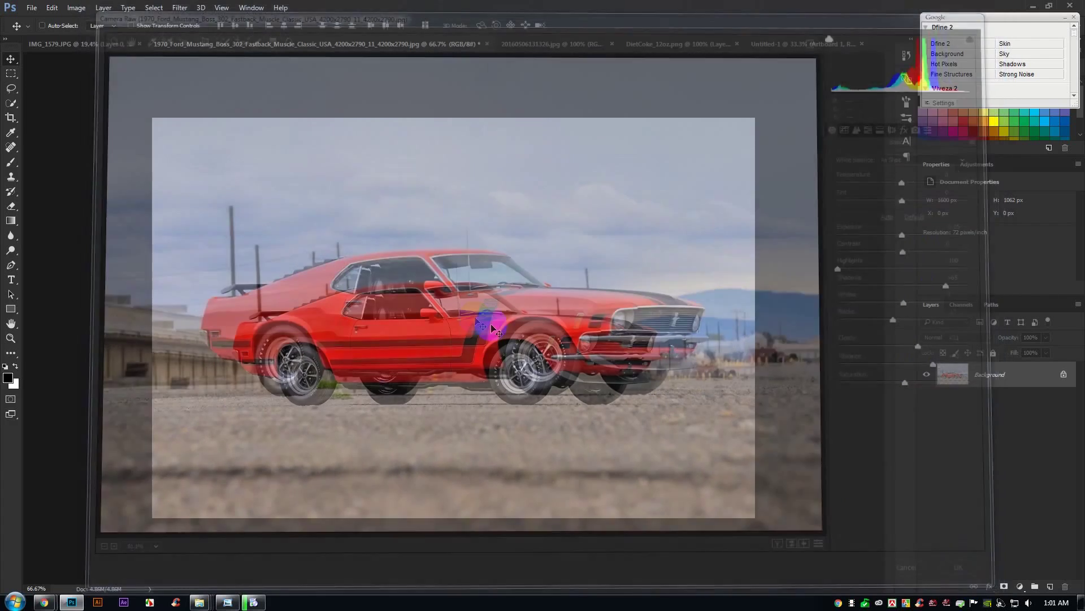
# Bring the Mustang photo into the Untitled-1 artboard, scale it to about 195% and centre it so it fills the artboard.
pyautogui.scroll(1, 484, 330)
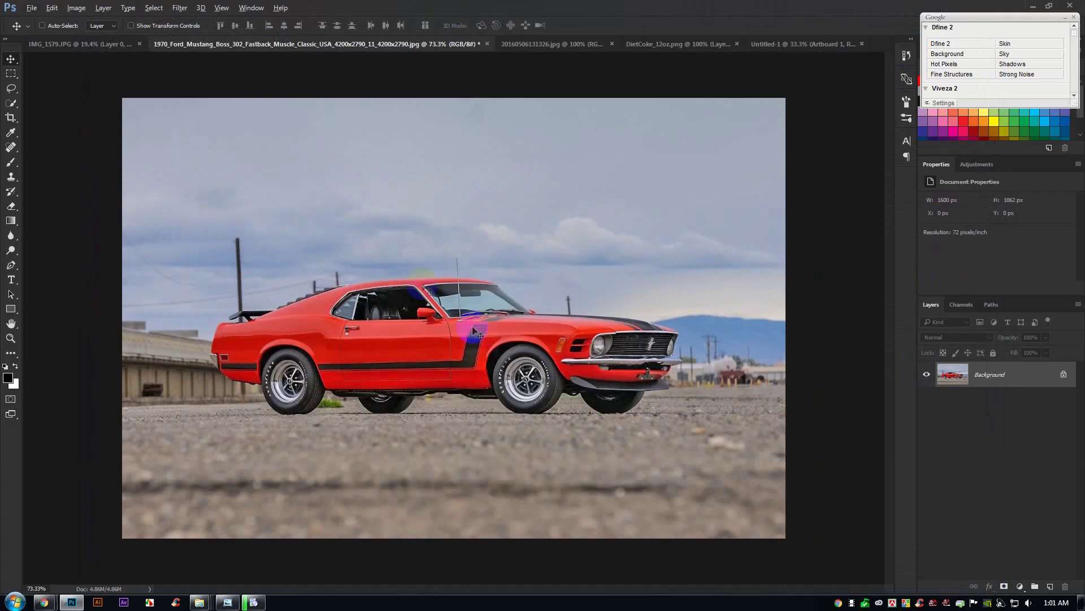
pyautogui.moveTo(774, 45); pyautogui.dragTo(314, 206)
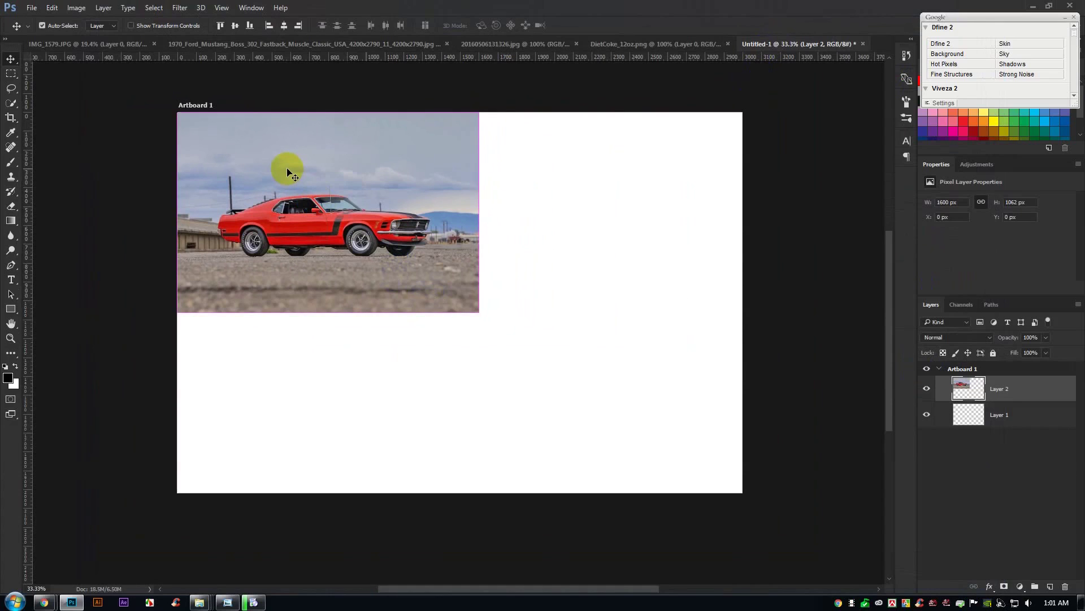
pyautogui.hotkey('ctrl', 't')
pyautogui.moveTo(480, 314); pyautogui.dragTo(732, 497)
pyautogui.moveTo(662, 406); pyautogui.dragTo(650, 405)
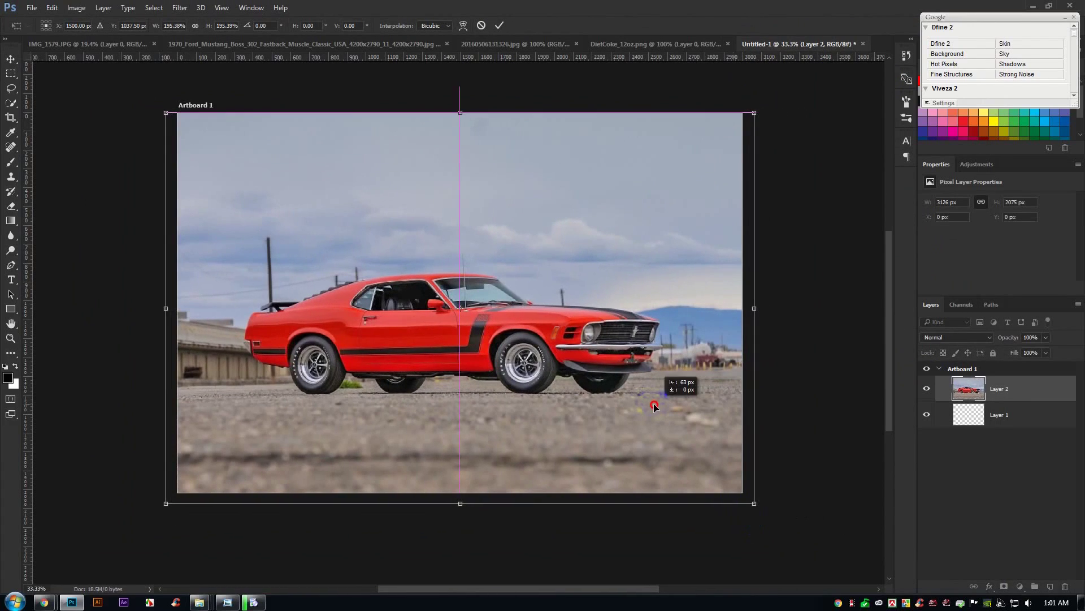
pyautogui.click(500, 26)
# Close the original Mustang photo document without saving its changes.
pyautogui.click(359, 44)
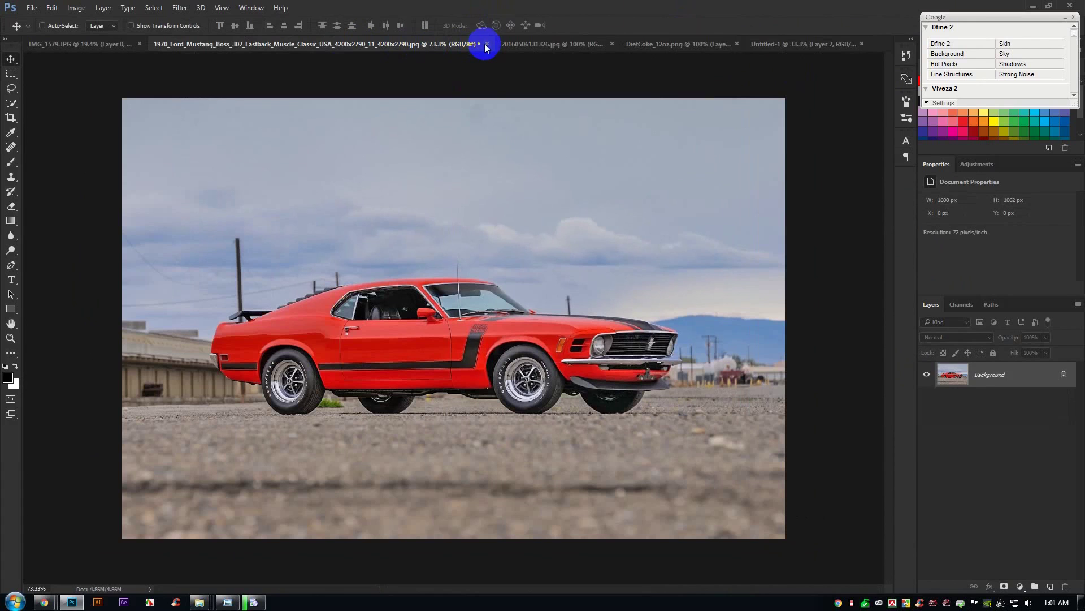
pyautogui.click(485, 44)
pyautogui.click(555, 235)
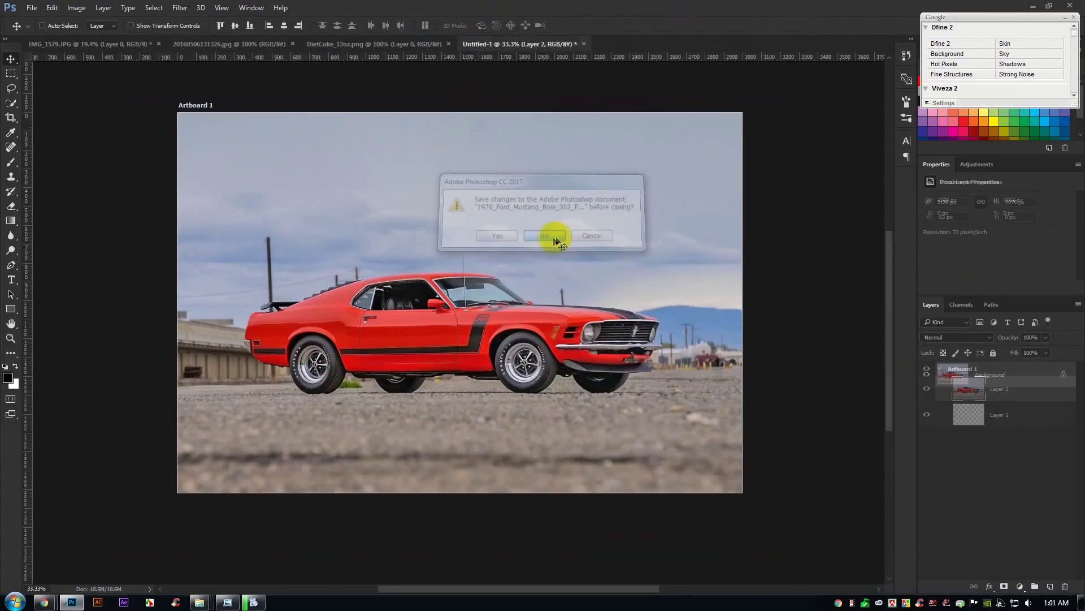
# Bring the masked cutout and the full photo layer from IMG_1579.JPG into the Untitled-1 artboard and group them.
pyautogui.click(138, 43)
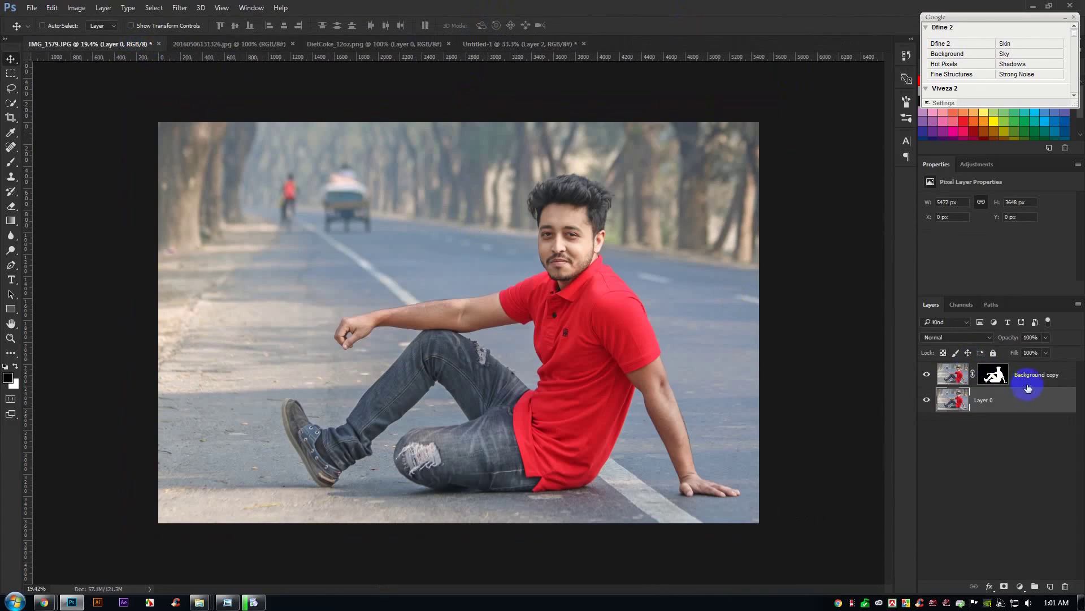
pyautogui.keyDown('ctrl'); pyautogui.click(1033, 378); pyautogui.keyUp('ctrl')
pyautogui.moveTo(539, 269); pyautogui.dragTo(519, 226)
pyautogui.click(1006, 393)
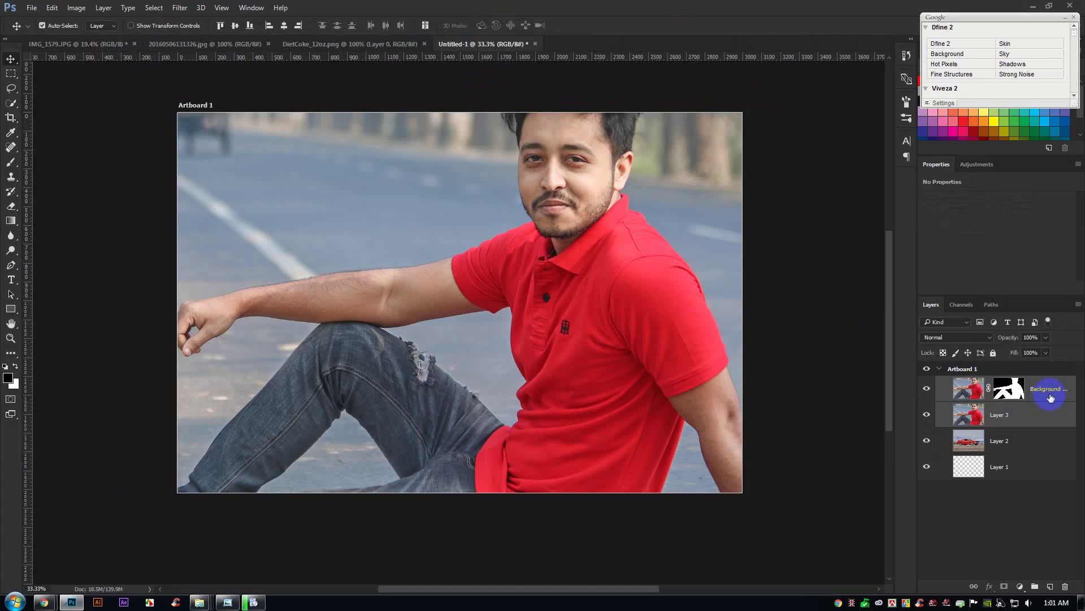
pyautogui.hotkey('ctrl', 'g')
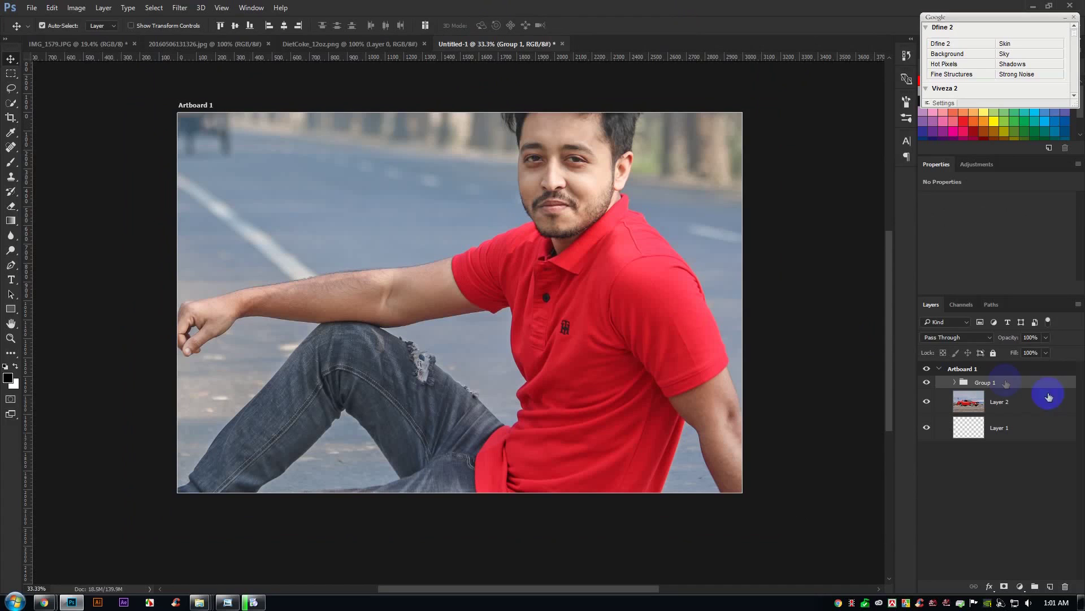
# Scale the man's layer group down to fit inside the artboard and position it in front of the car.
pyautogui.hotkey('ctrl', 't')
pyautogui.scroll(-3, 546, 257)
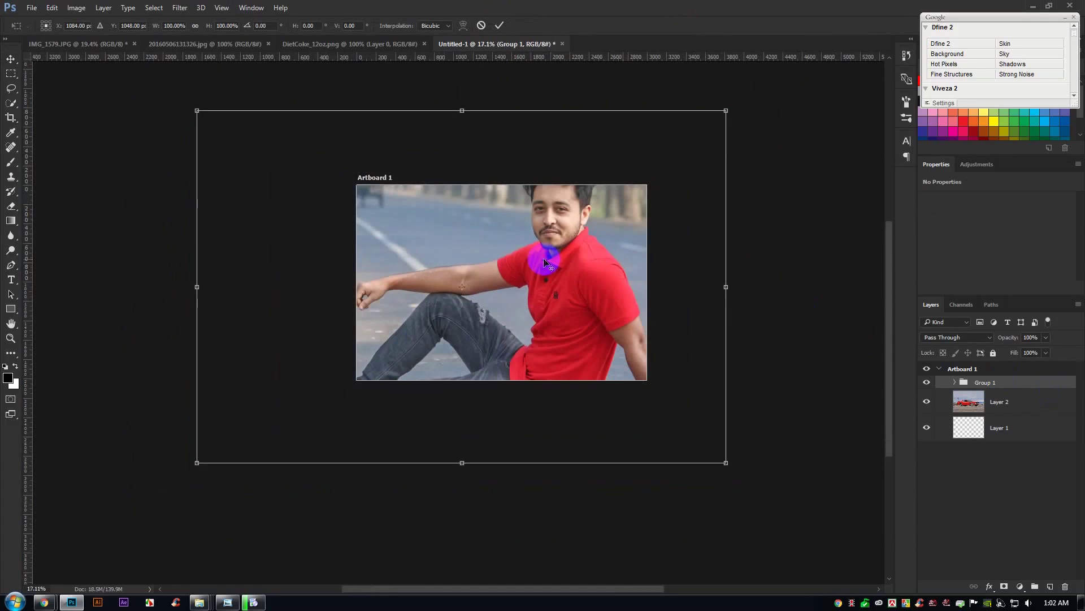
pyautogui.moveTo(727, 111); pyautogui.dragTo(586, 202)
pyautogui.moveTo(557, 259); pyautogui.dragTo(598, 269)
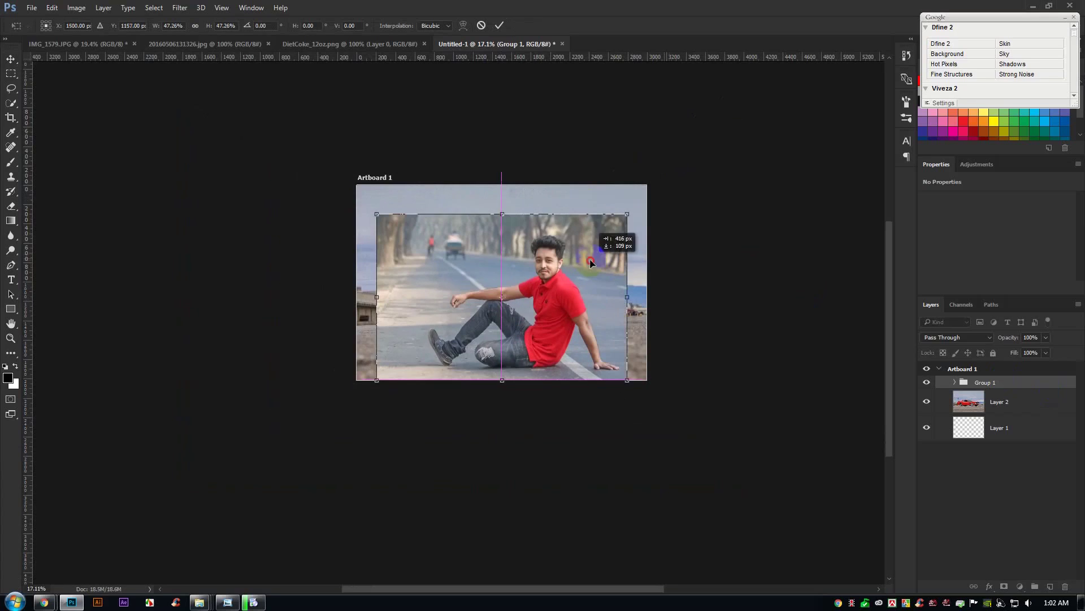
pyautogui.moveTo(626, 213); pyautogui.dragTo(587, 247)
pyautogui.click(500, 25)
pyautogui.scroll(3, 497, 323)
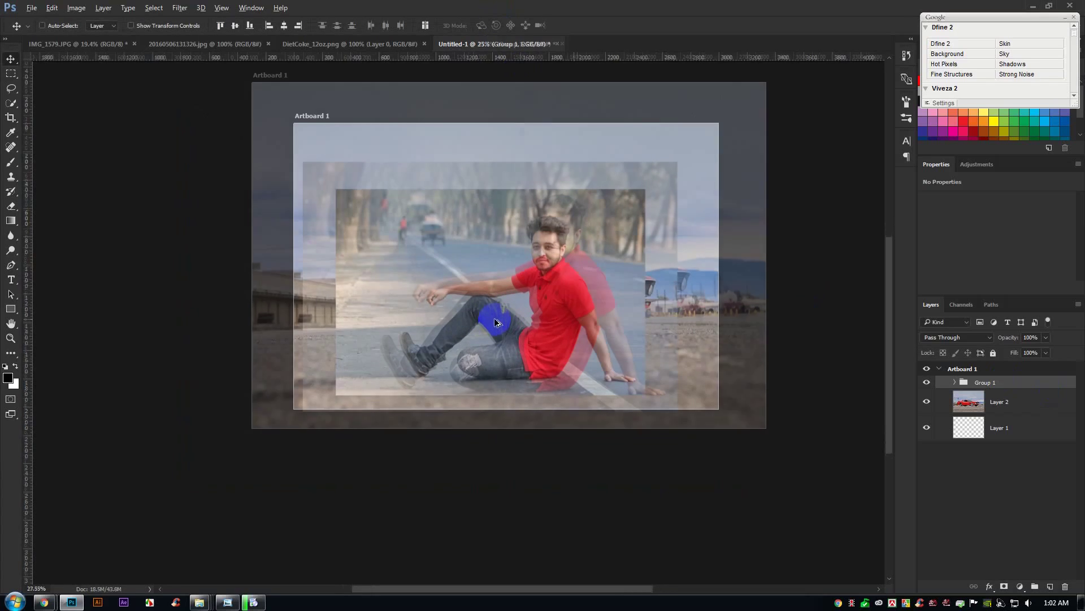
# Hide the full road photo layer inside the group so only the man's cutout shows over the car scene.
pyautogui.click(954, 382)
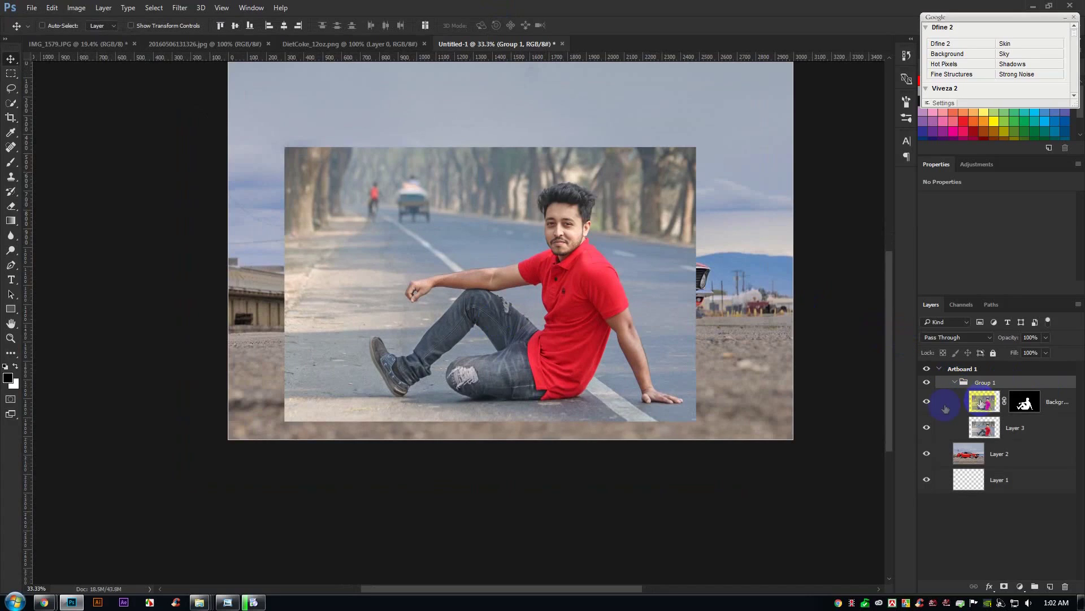
pyautogui.click(927, 428)
pyautogui.click(957, 403)
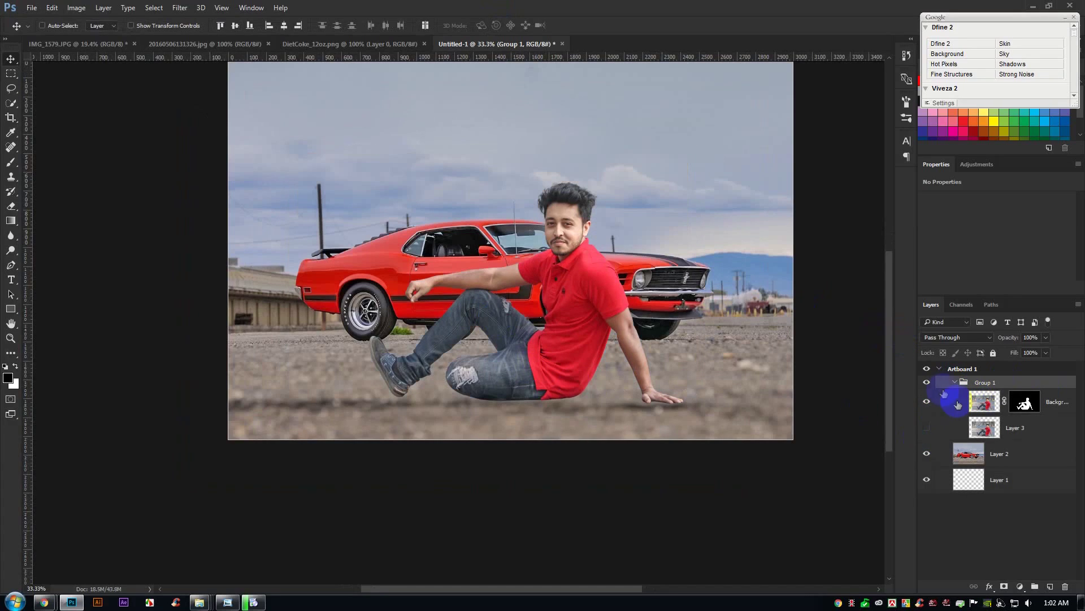
pyautogui.click(955, 384)
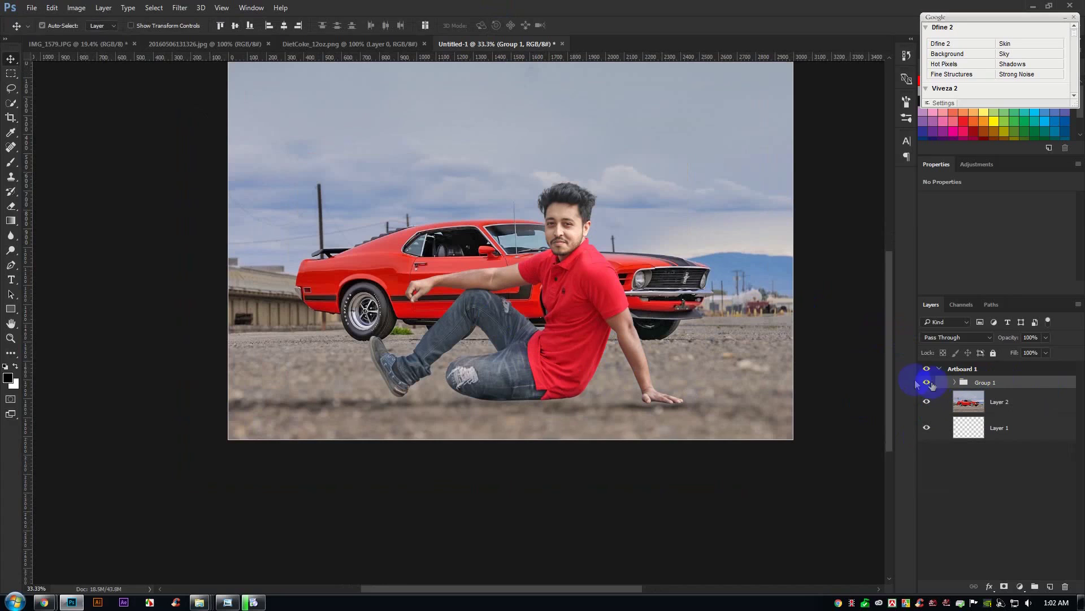
# Enlarge the man's group to about 133% and move it slightly left of the artboard's centre, against its lower edge.
pyautogui.hotkey('ctrl', 't')
pyautogui.moveTo(708, 139); pyautogui.dragTo(754, 111)
pyautogui.moveTo(658, 247); pyautogui.dragTo(660, 225)
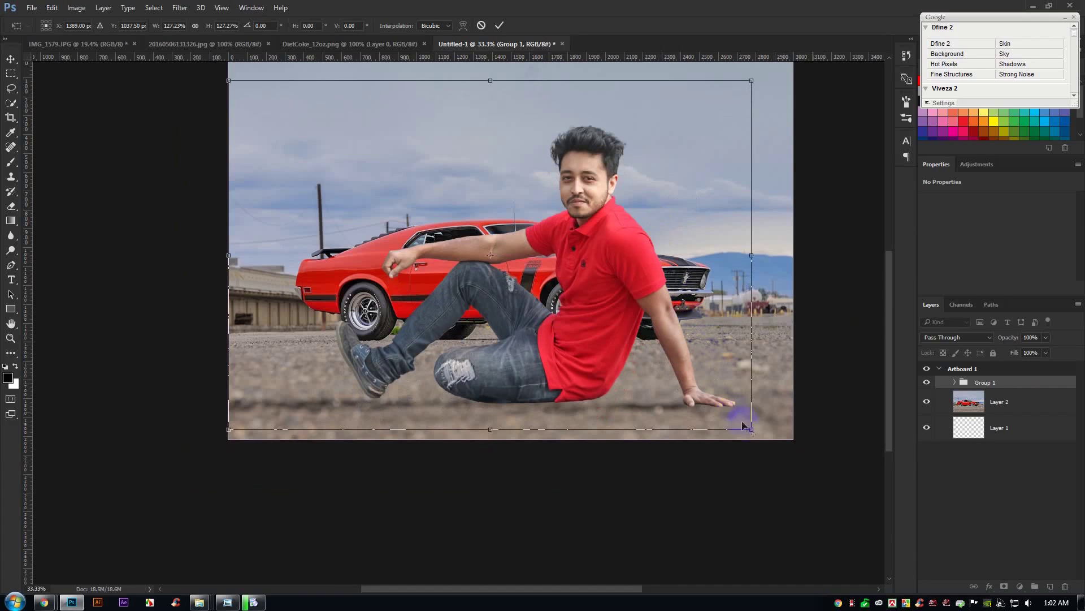
pyautogui.moveTo(760, 432); pyautogui.dragTo(766, 435)
pyautogui.moveTo(612, 311); pyautogui.dragTo(568, 316)
pyautogui.scroll(1, 616, 315)
pyautogui.click(499, 24)
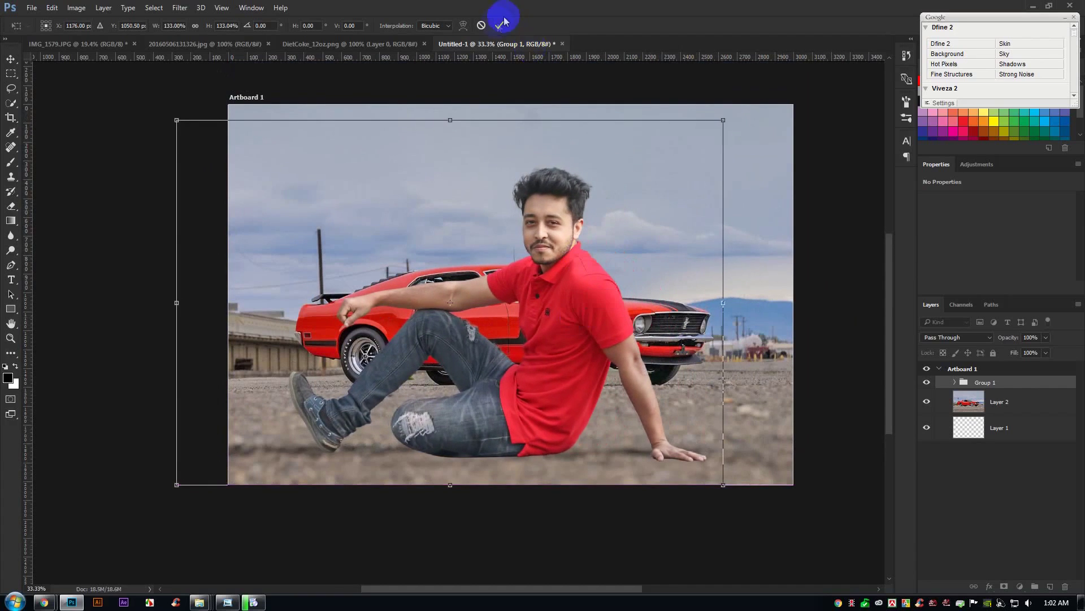
# Show the full road photo layer inside the group, try adding a layer mask to it, and undo the mask.
pyautogui.click(955, 383)
pyautogui.click(927, 429)
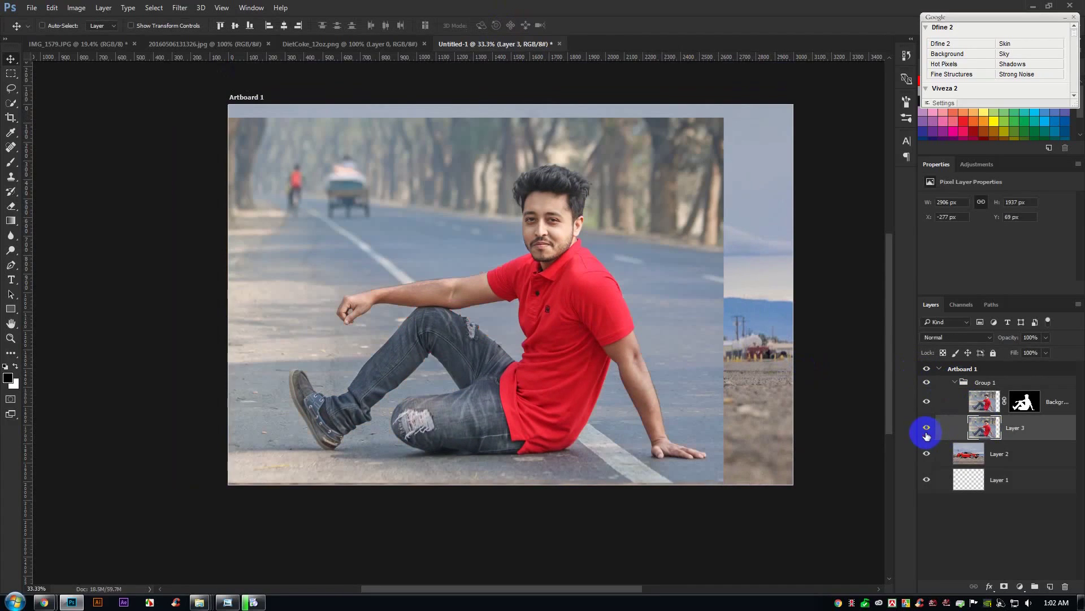
pyautogui.click(1002, 431)
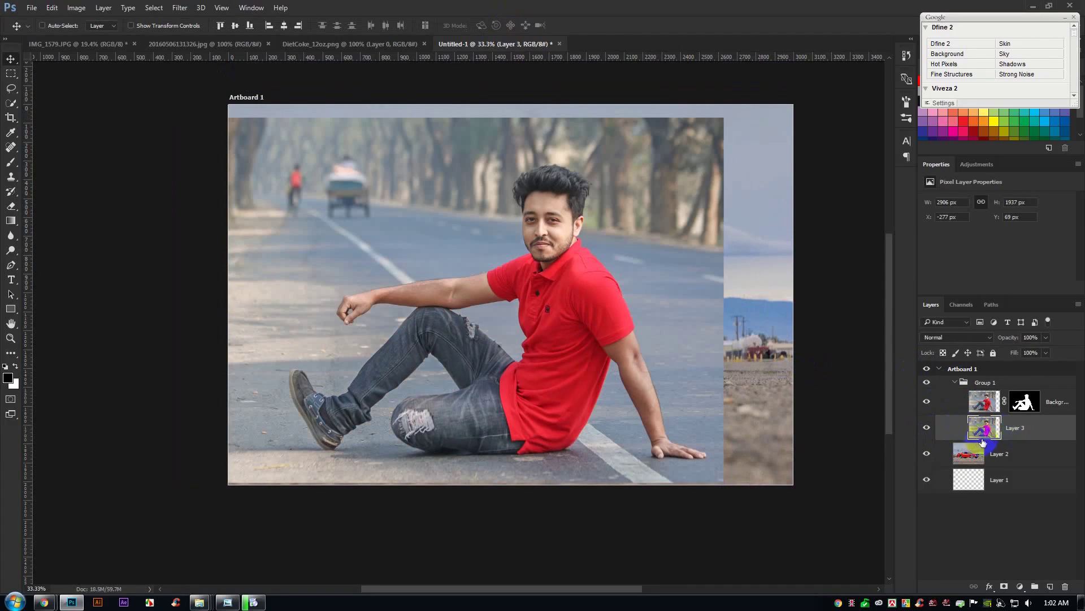
pyautogui.click(1004, 587)
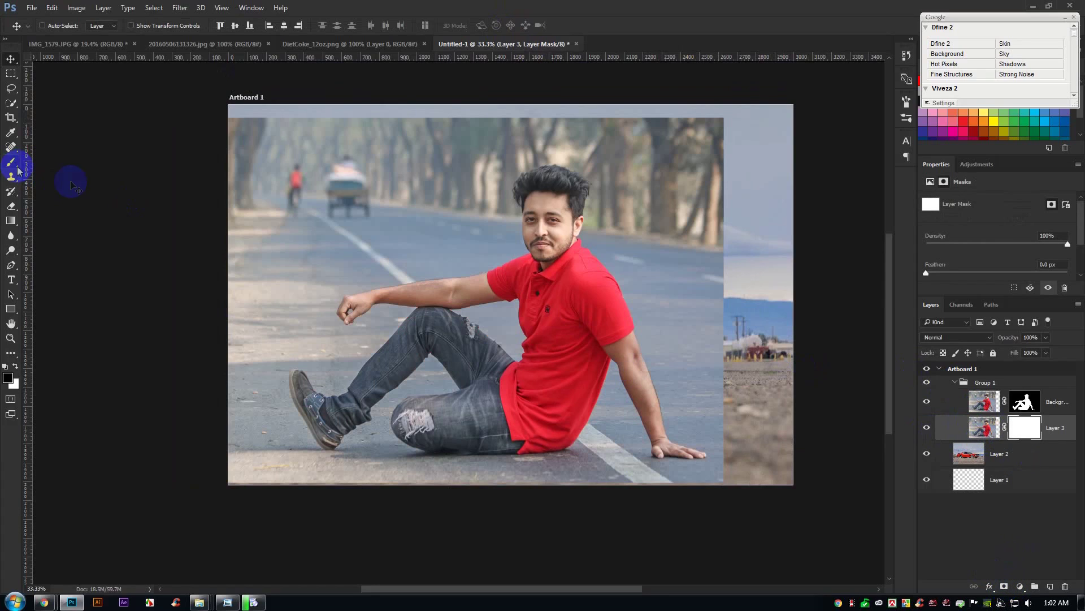
pyautogui.hotkey('ctrl', 'z')
# Duplicate the full road photo layer (Layer 3), rename the copy "Shadow" and the original "ackground".
pyautogui.rightClick(1023, 427)
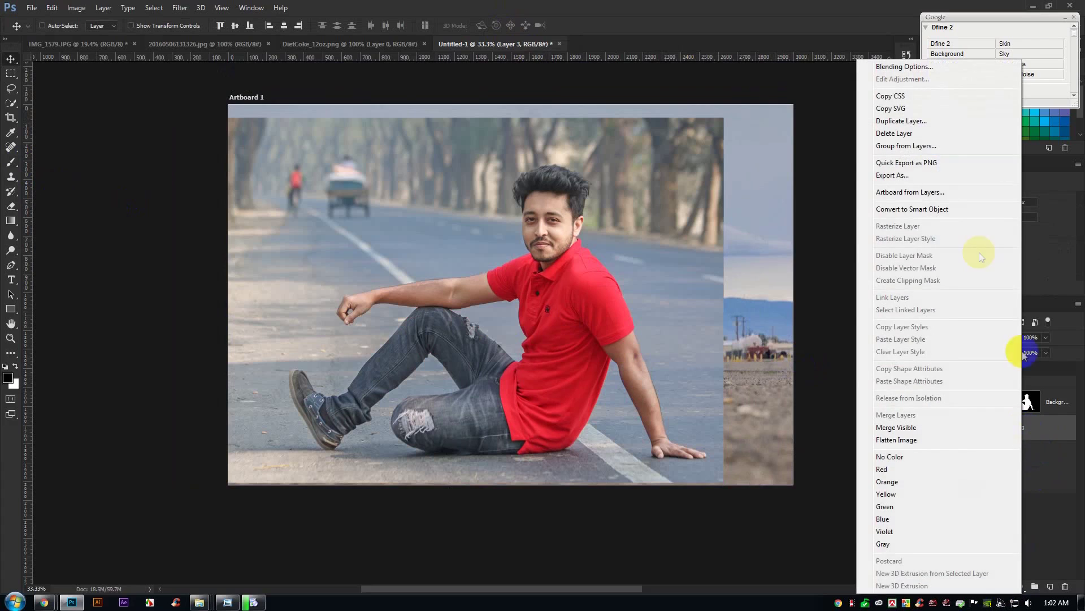
pyautogui.click(899, 119)
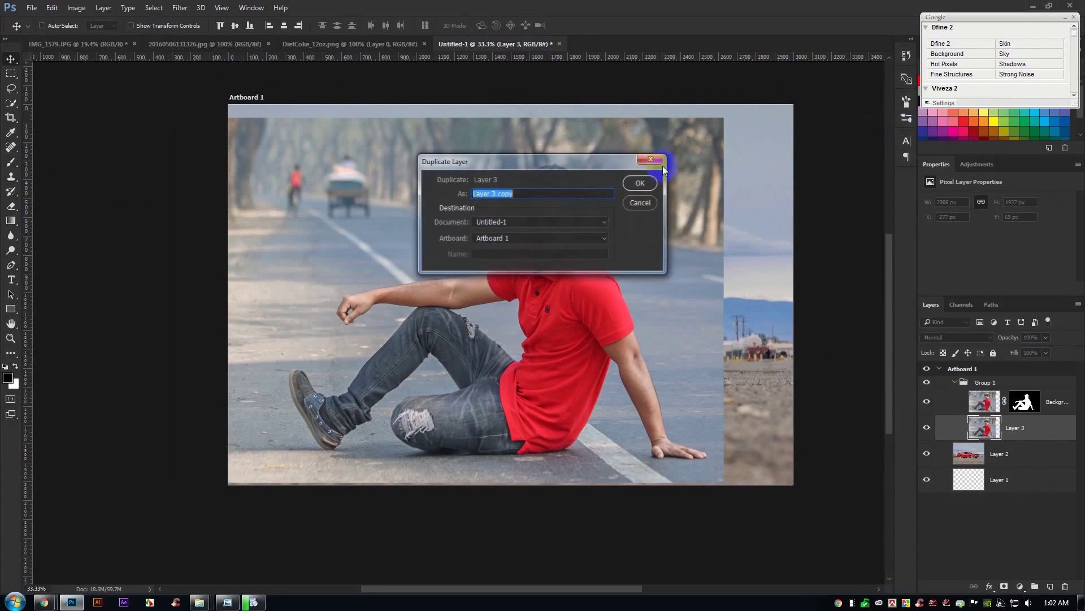
pyautogui.click(639, 182)
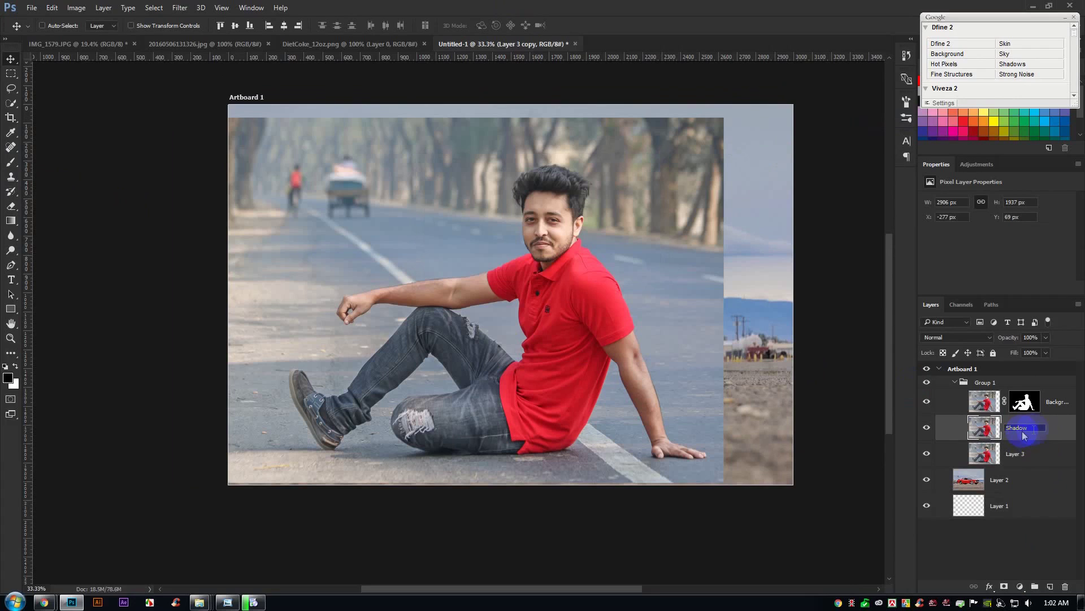
pyautogui.click(1020, 454)
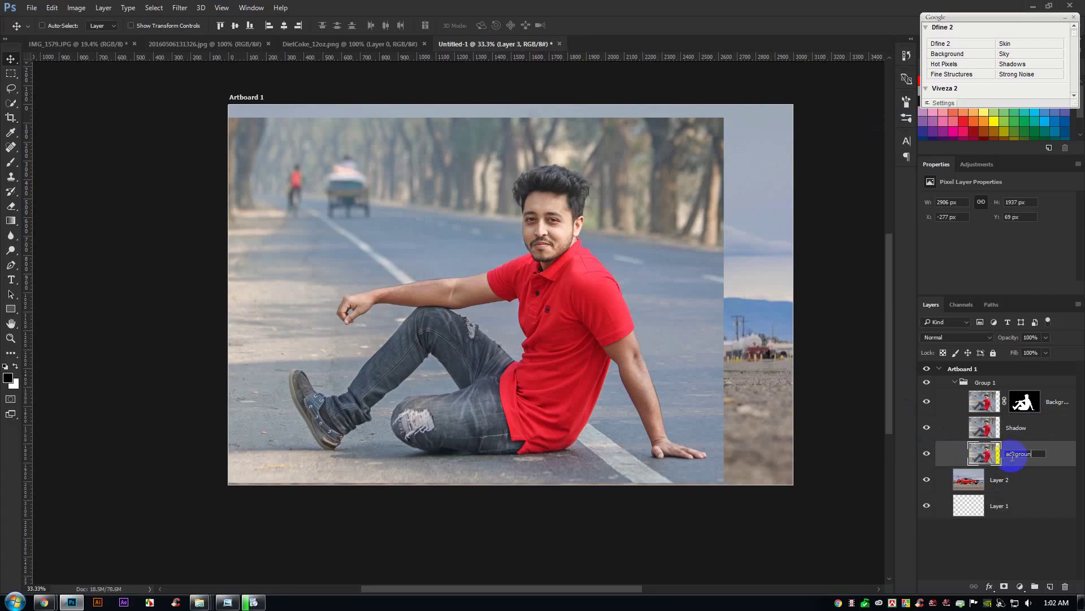
pyautogui.click(1059, 403)
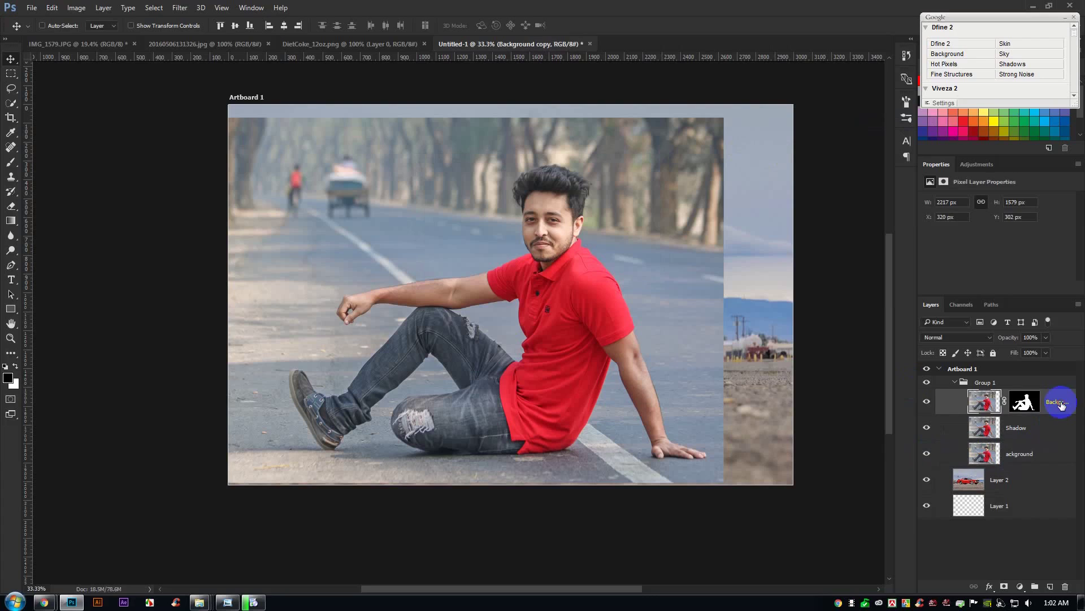
# Hide the Shadow layer and add a layer mask to the "ackground" road photo layer beneath it.
pyautogui.click(1030, 442)
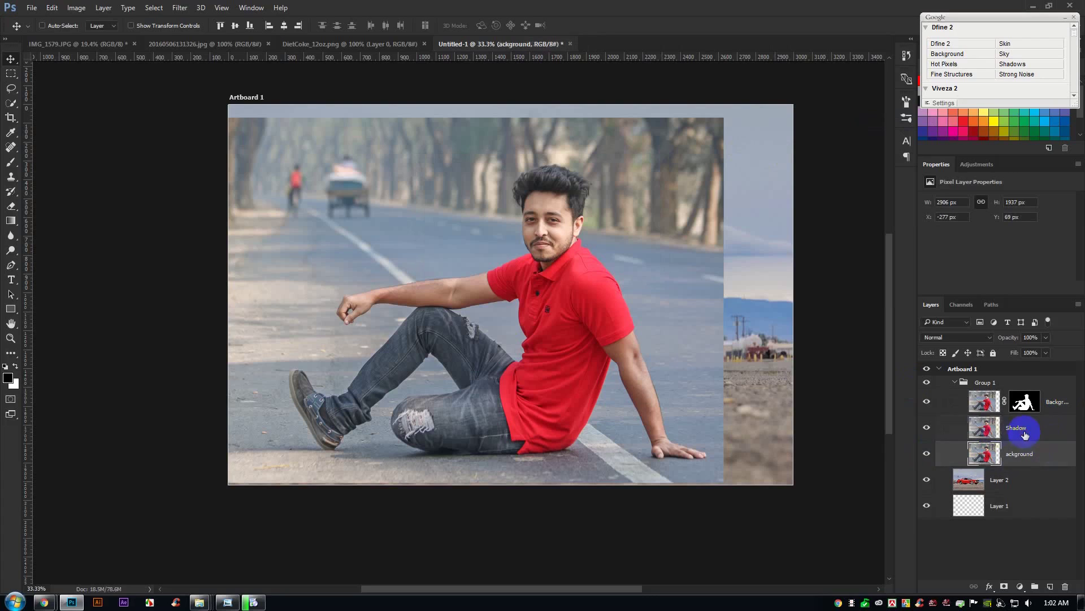
pyautogui.click(927, 427)
pyautogui.click(1004, 588)
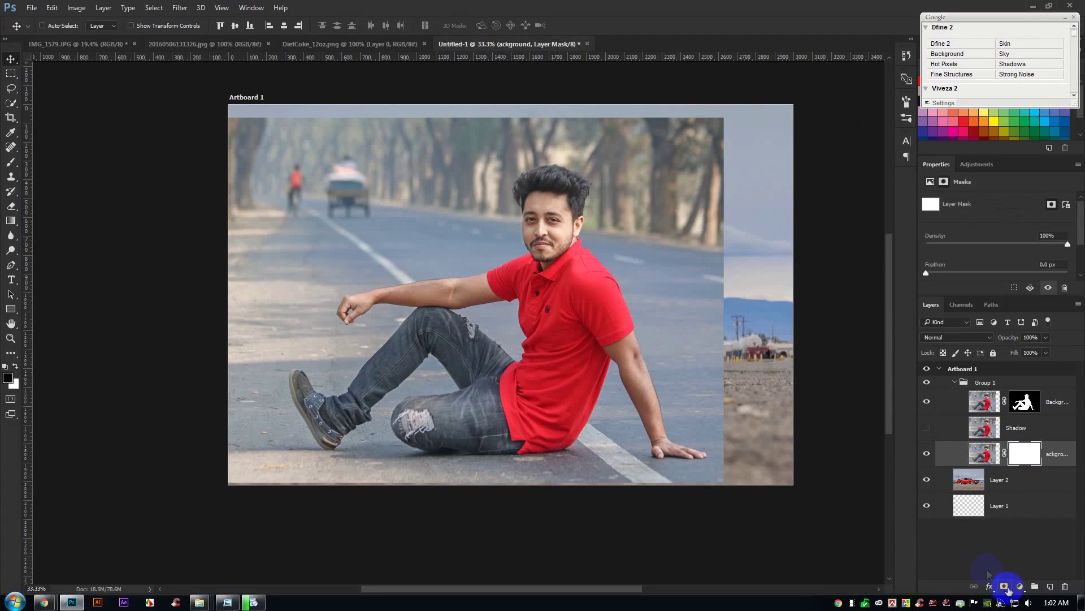
# Apply a vertical black-to-white gradient to the road layer's mask so only the ground around the man remains over the car scene.
pyautogui.click(12, 225)
pyautogui.click(60, 220)
pyautogui.moveTo(446, 188); pyautogui.dragTo(450, 102)
pyautogui.hotkey('ctrl', 'z')
pyautogui.moveTo(477, 230); pyautogui.dragTo(474, 302)
pyautogui.moveTo(436, 354); pyautogui.dragTo(447, 426)
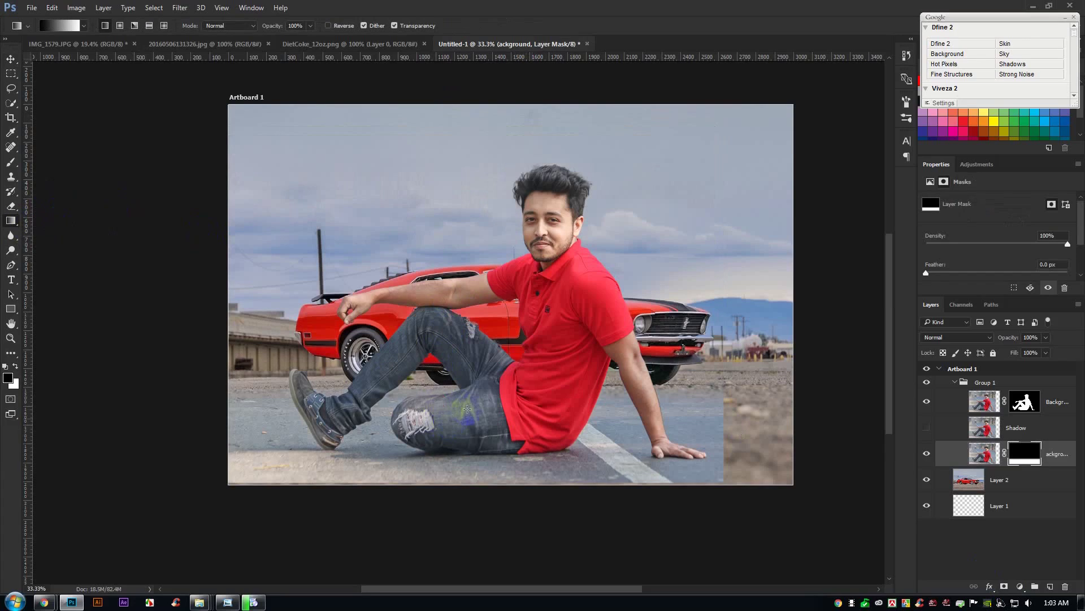
# Paint out the road photo's hard edge beside the man's hand on the layer mask with a large soft black brush.
pyautogui.click(10, 162)
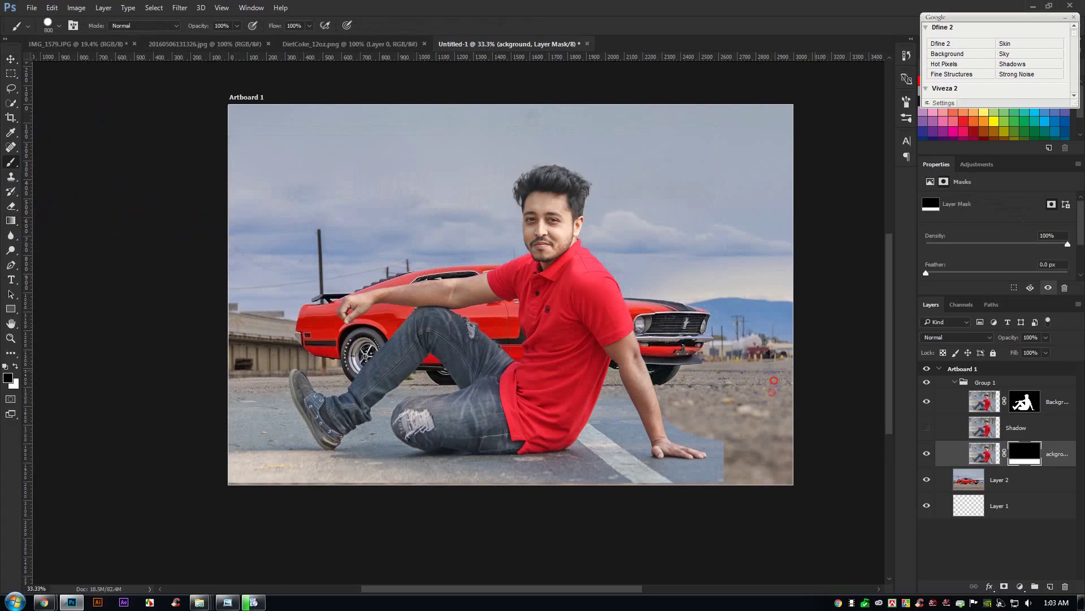
pyautogui.rightClick(681, 234)
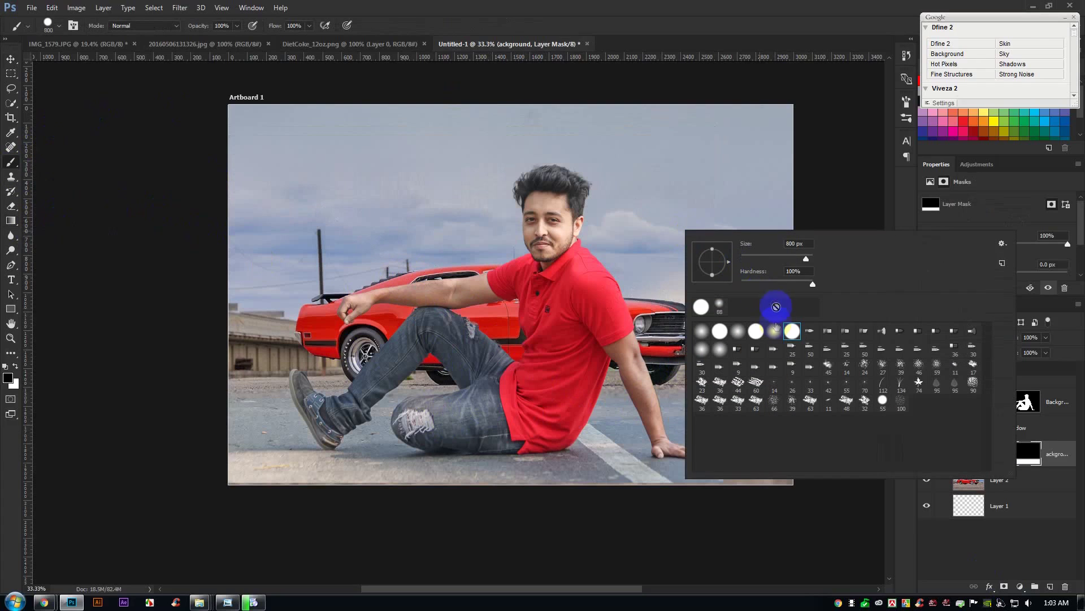
pyautogui.doubleClick(766, 327)
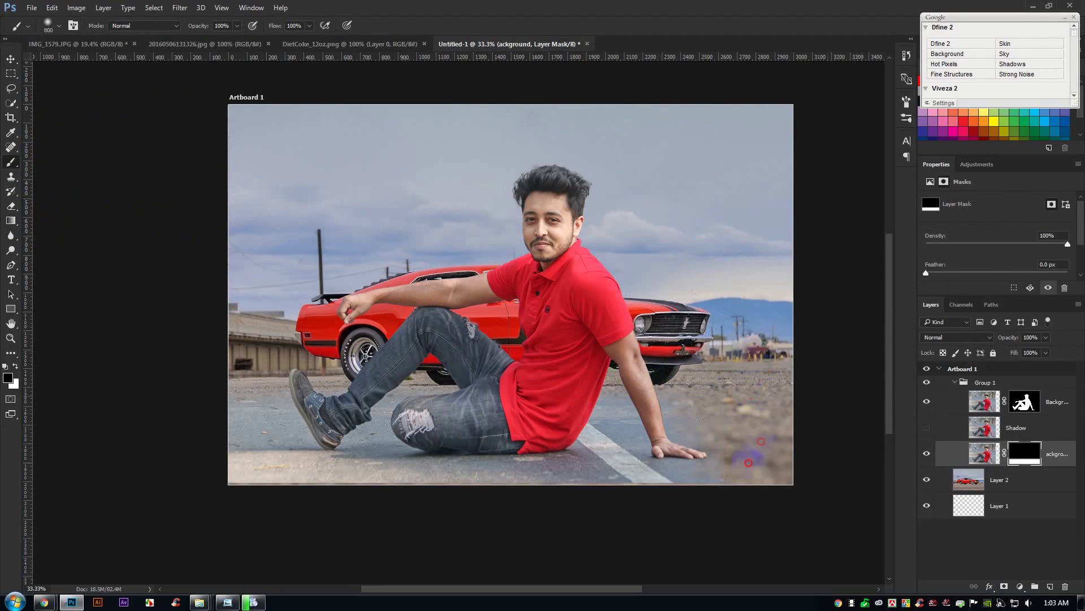
# Scale the man's group down slightly and place it against the artboard's lower edge.
pyautogui.click(10, 58)
pyautogui.click(982, 377)
pyautogui.moveTo(656, 311); pyautogui.dragTo(674, 329)
pyautogui.press('ctrl')
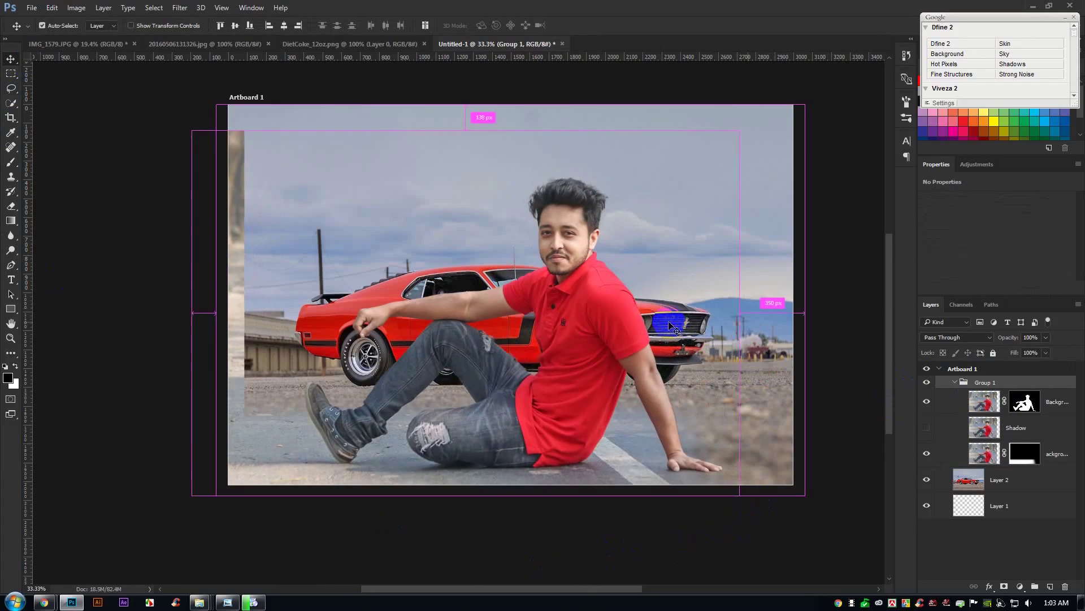
pyautogui.hotkey('ctrl', 't')
pyautogui.moveTo(736, 133)
pyautogui.mouseDown()
pyautogui.moveTo(710, 138)
pyautogui.moveTo(719, 143)
pyautogui.mouseUp()
pyautogui.moveTo(647, 223); pyautogui.dragTo(645, 226)
pyautogui.press('Return')
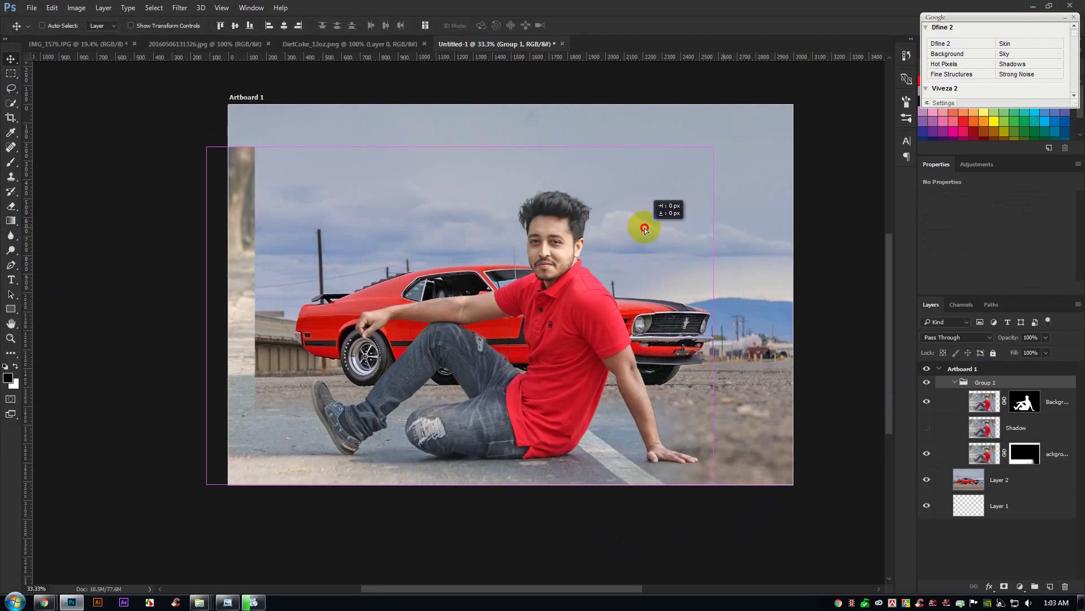
pyautogui.click(1025, 454)
pyautogui.moveTo(481, 331); pyautogui.dragTo(601, 326)
pyautogui.hotkey('ctrl', 'z')
# Move the man's group toward the right side of the artboard to expose the leftover road photo edges.
pyautogui.click(975, 381)
pyautogui.moveTo(497, 315); pyautogui.dragTo(582, 321)
pyautogui.click(11, 74)
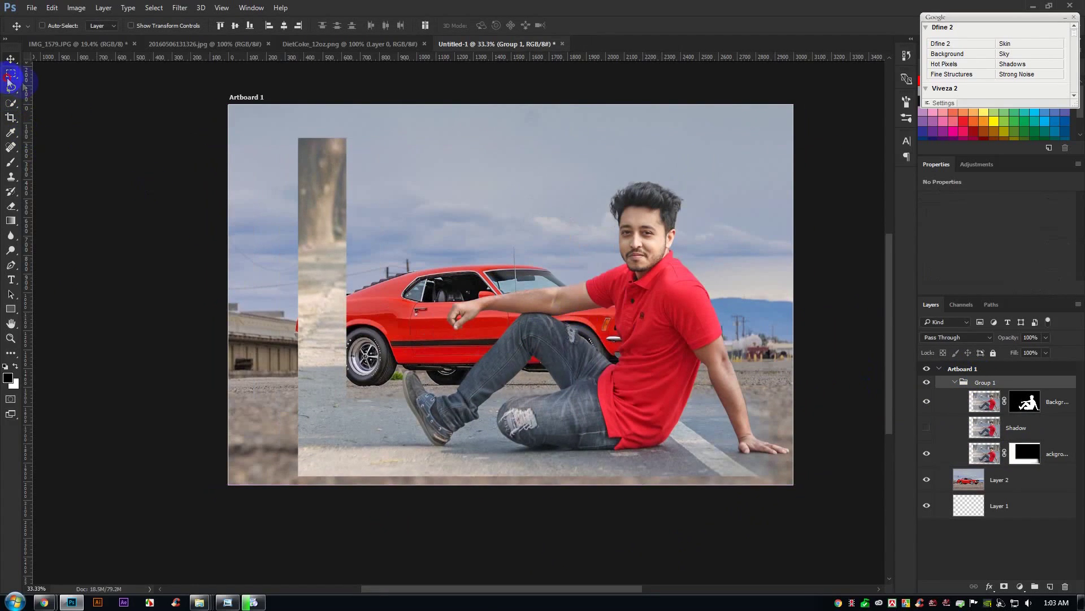
# Paint black on the road layer's mask over the leftover vertical strip and the photo's left and lower edges.
pyautogui.click(11, 163)
pyautogui.click(1030, 456)
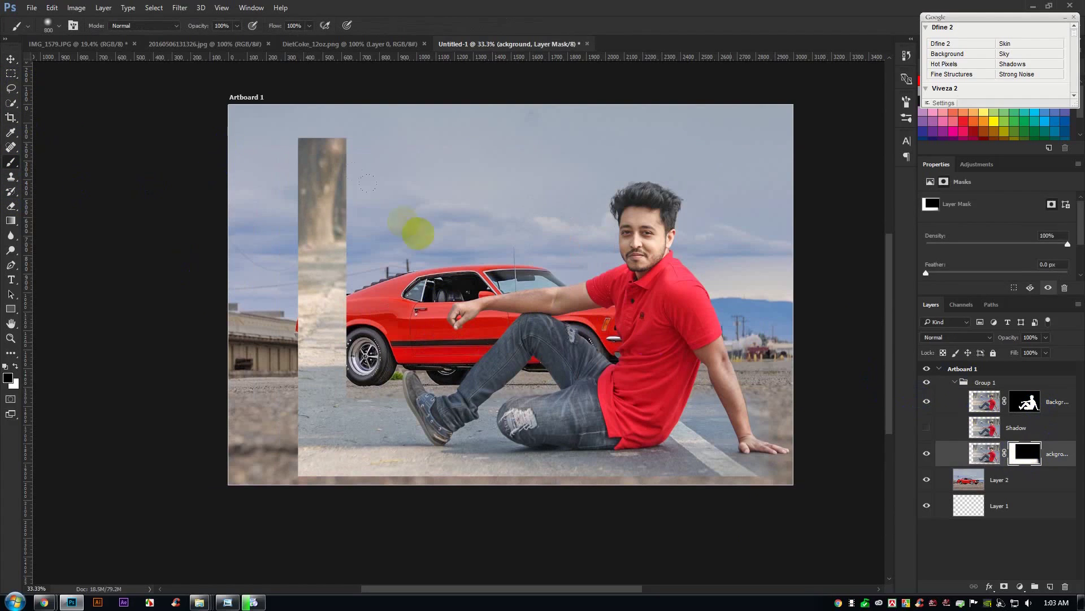
pyautogui.moveTo(307, 157)
pyautogui.mouseDown()
pyautogui.moveTo(308, 216)
pyautogui.moveTo(273, 259)
pyautogui.moveTo(272, 280)
pyautogui.moveTo(342, 167)
pyautogui.moveTo(411, 170)
pyautogui.moveTo(284, 274)
pyautogui.moveTo(312, 322)
pyautogui.moveTo(277, 478)
pyautogui.moveTo(314, 514)
pyautogui.moveTo(401, 531)
pyautogui.moveTo(487, 530)
pyautogui.moveTo(354, 519)
pyautogui.moveTo(777, 515)
pyautogui.moveTo(703, 524)
pyautogui.mouseUp()
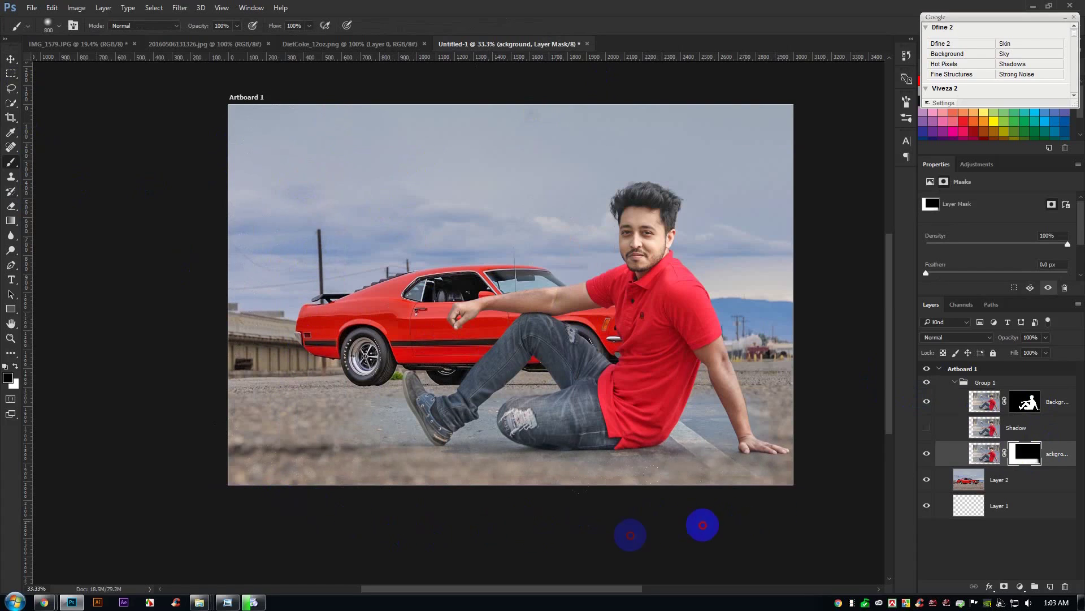
# Move the man's group slightly left and down so he sits in front of the car.
pyautogui.click(10, 58)
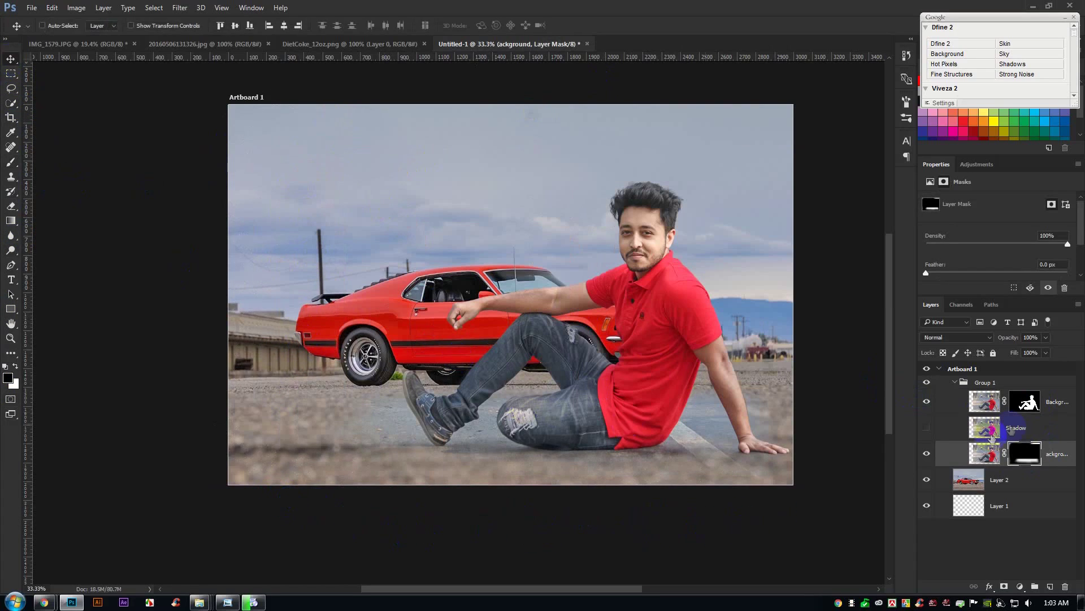
pyautogui.click(971, 386)
pyautogui.moveTo(622, 378); pyautogui.dragTo(581, 399)
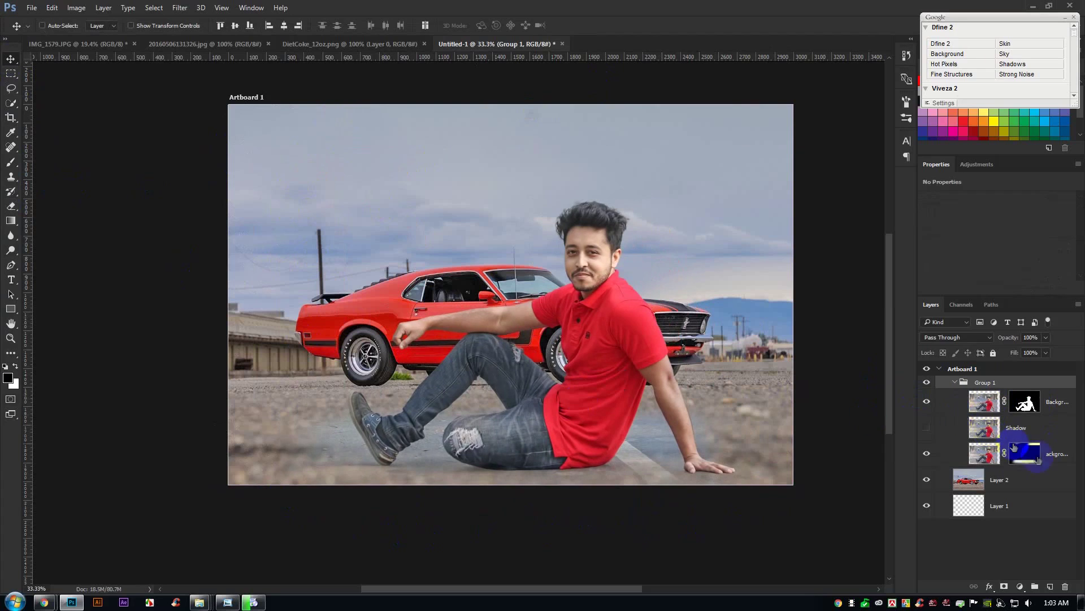
# Paint white on the road layer's mask to restore the road beneath the man, and soften its outer edges with black.
pyautogui.click(1025, 454)
pyautogui.click(10, 165)
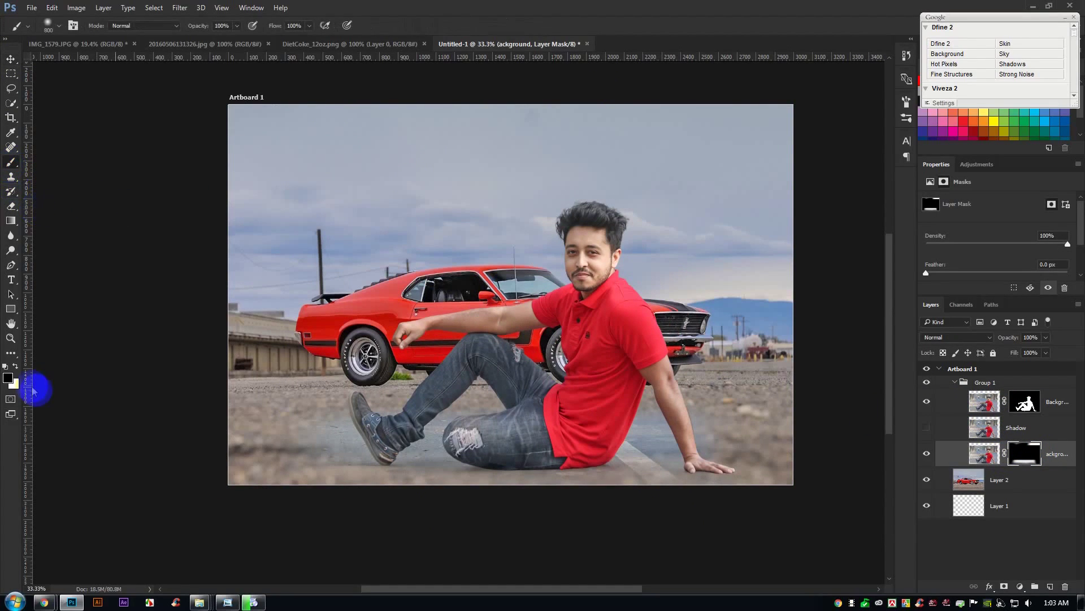
pyautogui.press('d')
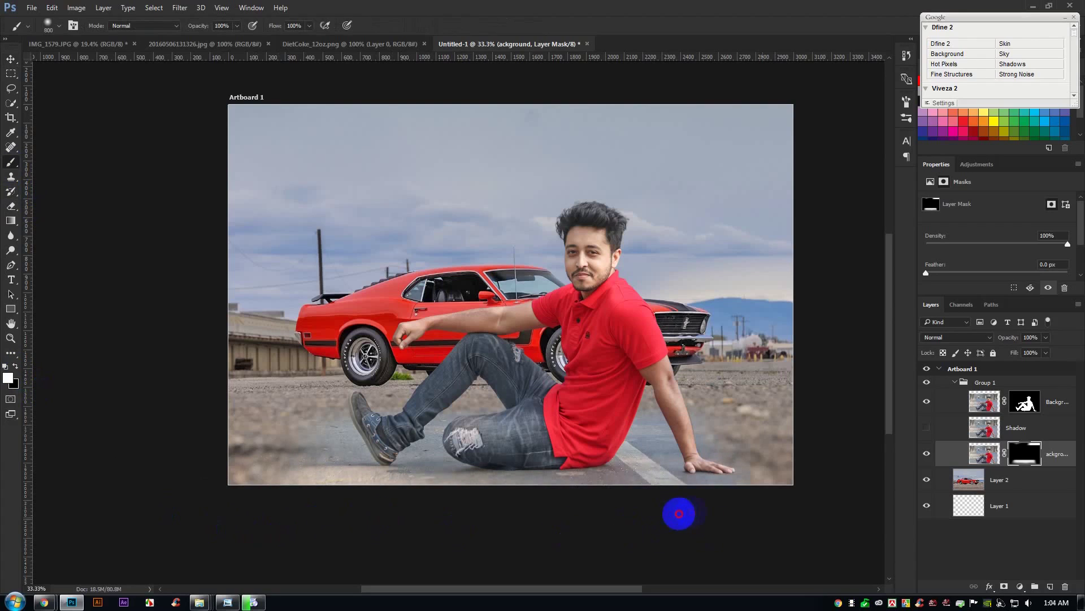
pyautogui.click(356, 487)
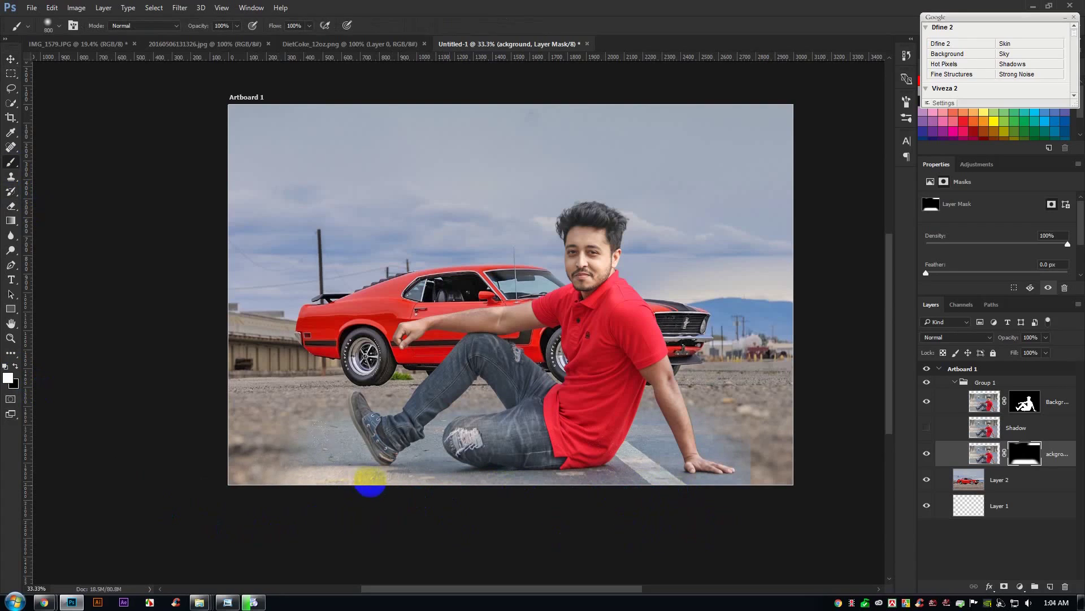
pyautogui.click(15, 366)
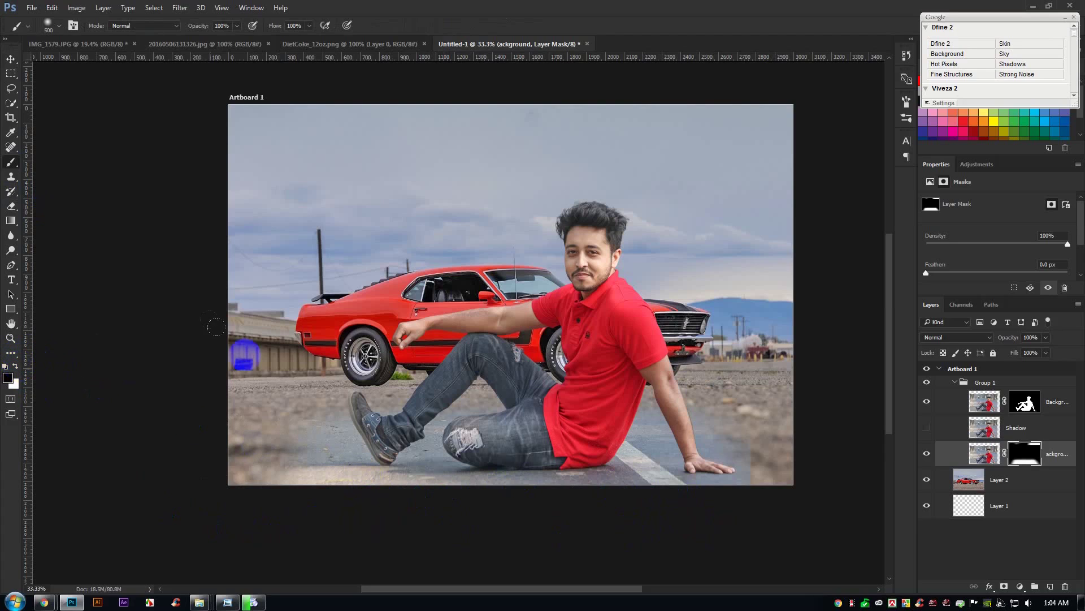
pyautogui.moveTo(344, 367); pyautogui.dragTo(364, 388)
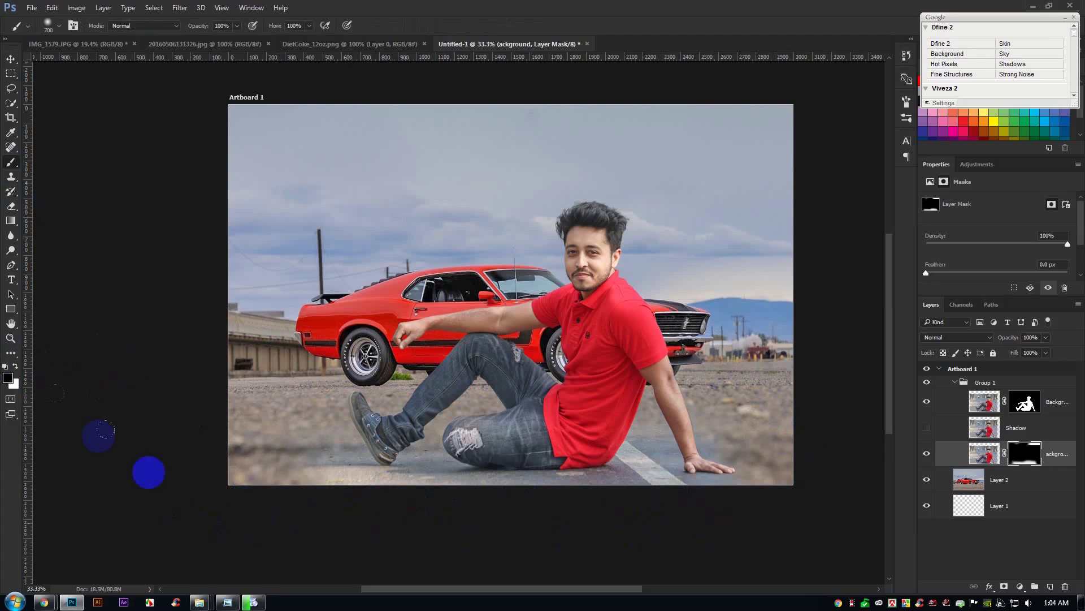
# Enlarge the Mustang scene layer to about 3395 × 2253 px, aligned with the artboard's upper-left corner.
pyautogui.click(10, 59)
pyautogui.click(988, 487)
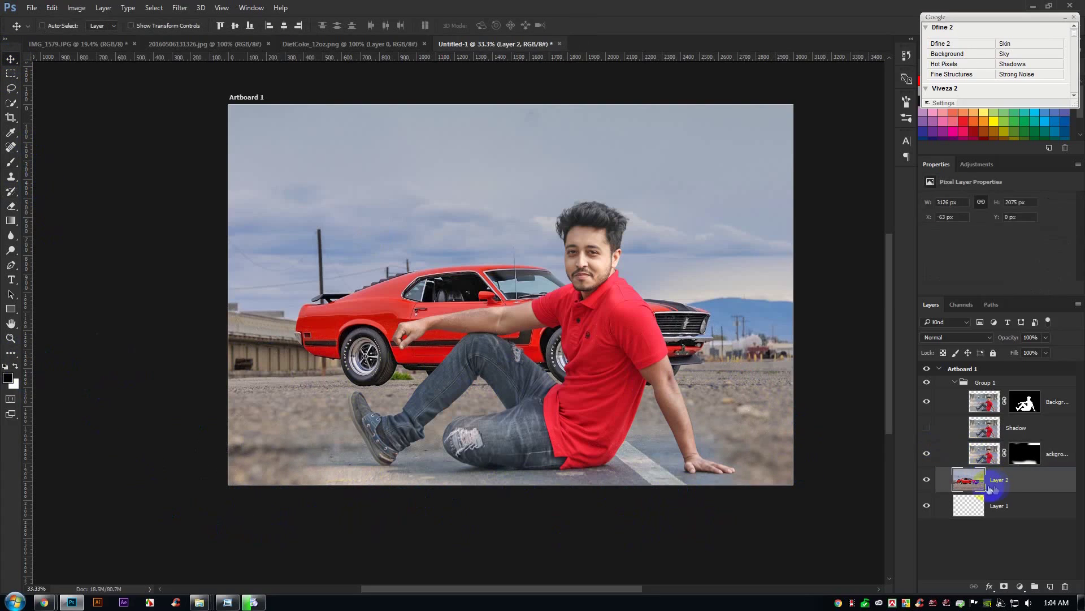
pyautogui.hotkey('ctrl', 't')
pyautogui.moveTo(806, 487); pyautogui.dragTo(310, 402)
pyautogui.scroll(-3, 311, 402)
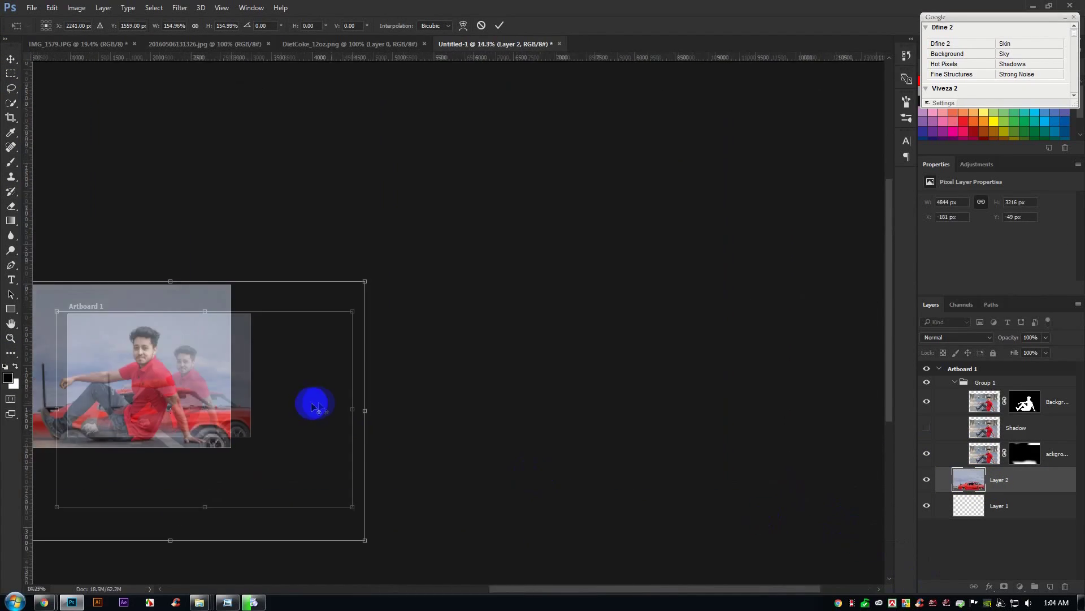
pyautogui.hscroll(-5, 317, 351)
pyautogui.scroll(2, 449, 327)
pyautogui.scroll(2, 446, 346)
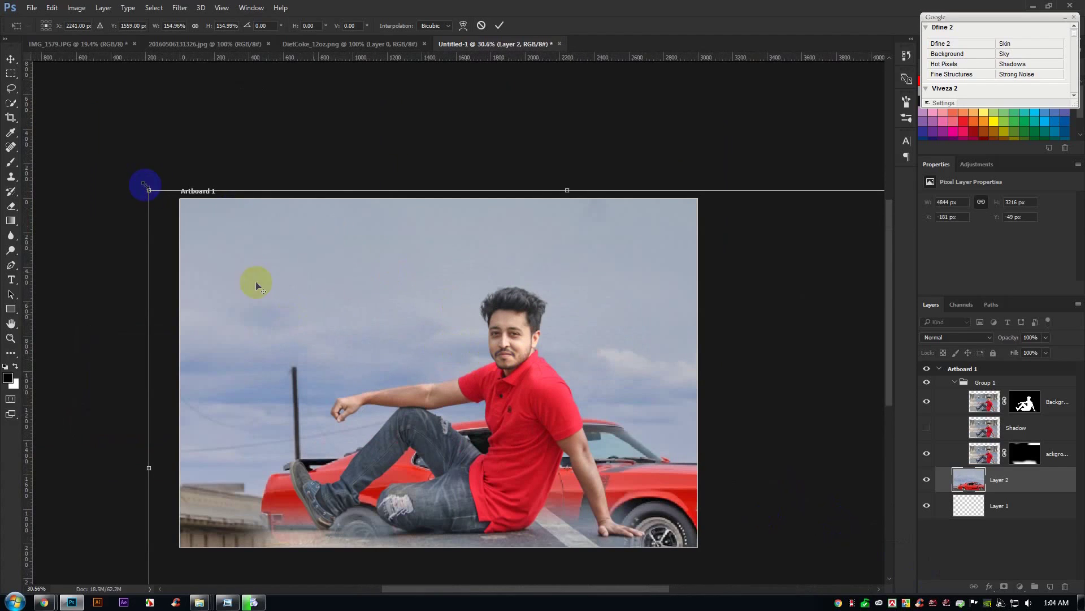
pyautogui.moveTo(149, 188); pyautogui.dragTo(294, 299)
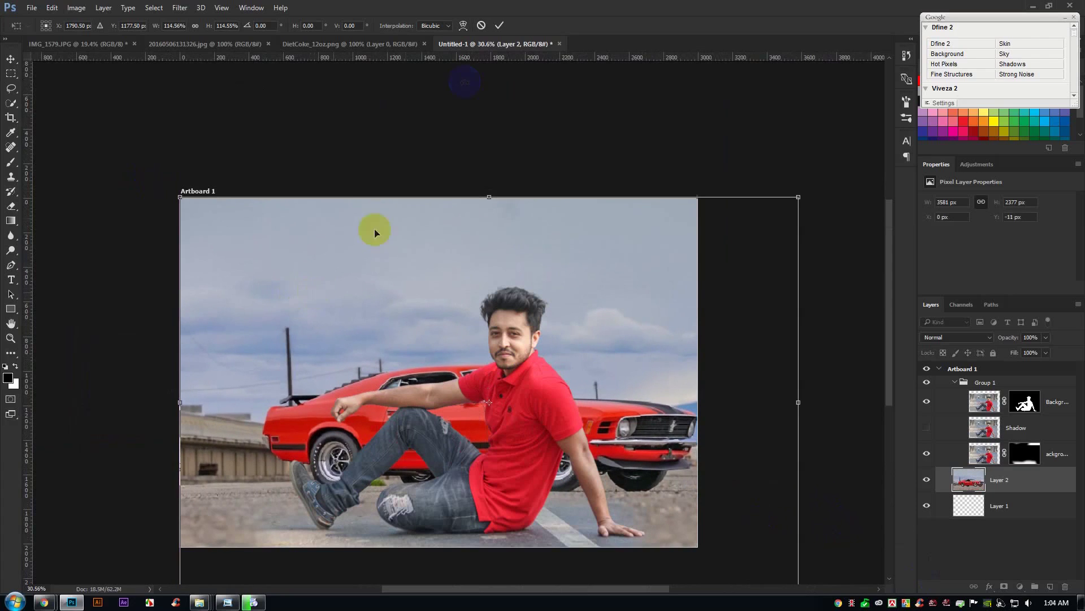
pyautogui.moveTo(796, 199); pyautogui.dragTo(720, 250)
pyautogui.click(500, 26)
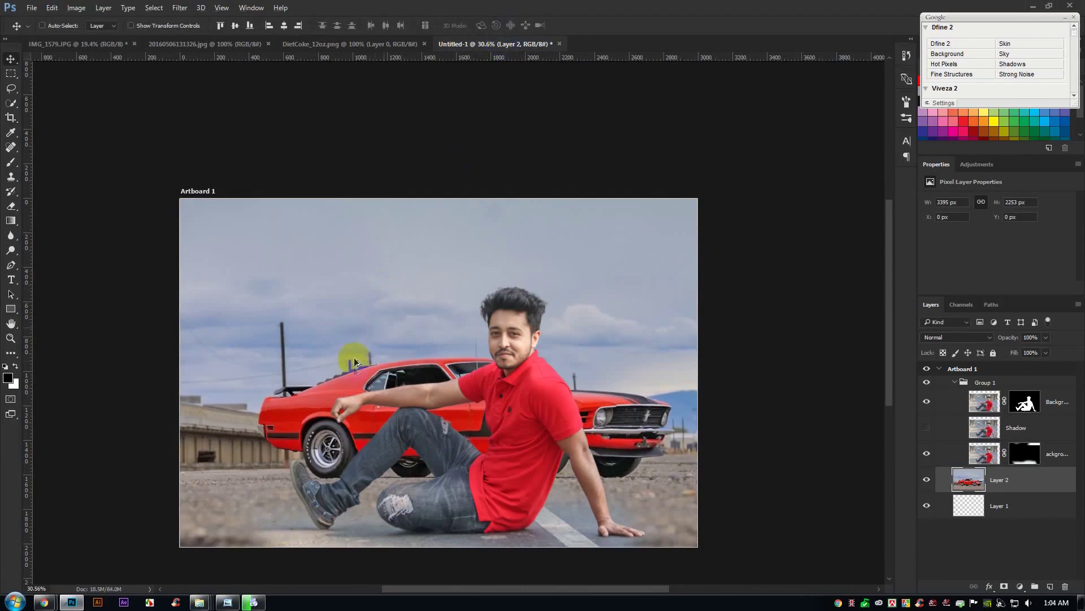
# Move the man's group slightly left in front of the enlarged car.
pyautogui.scroll(3, 353, 357)
pyautogui.click(981, 384)
pyautogui.moveTo(667, 391); pyautogui.dragTo(637, 394)
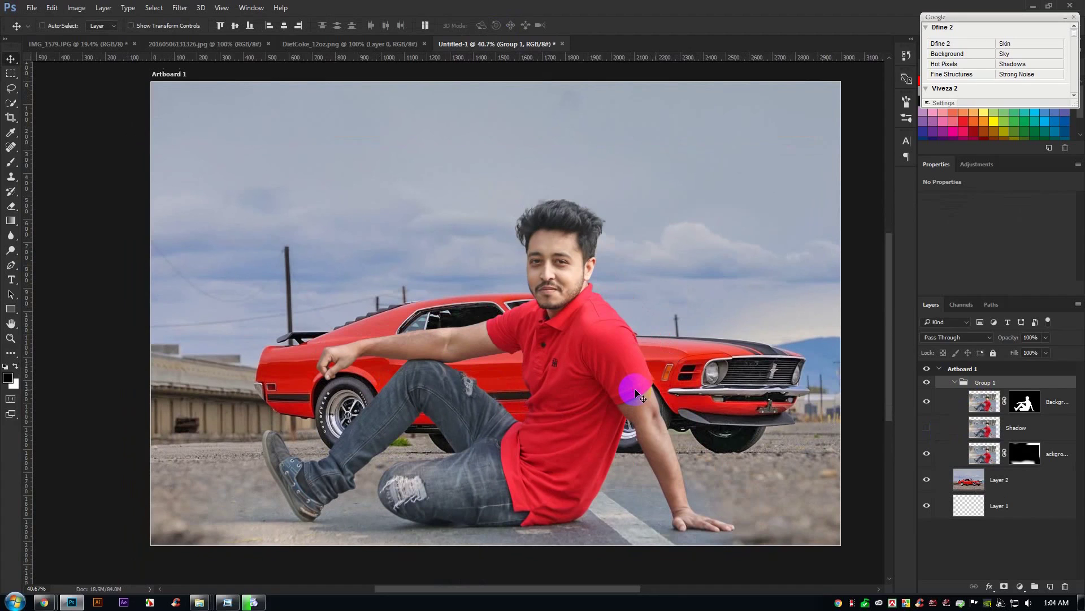
# Show the Shadow layer with the Multiply blend mode and hide its content with an inverted, black layer mask.
pyautogui.click(927, 427)
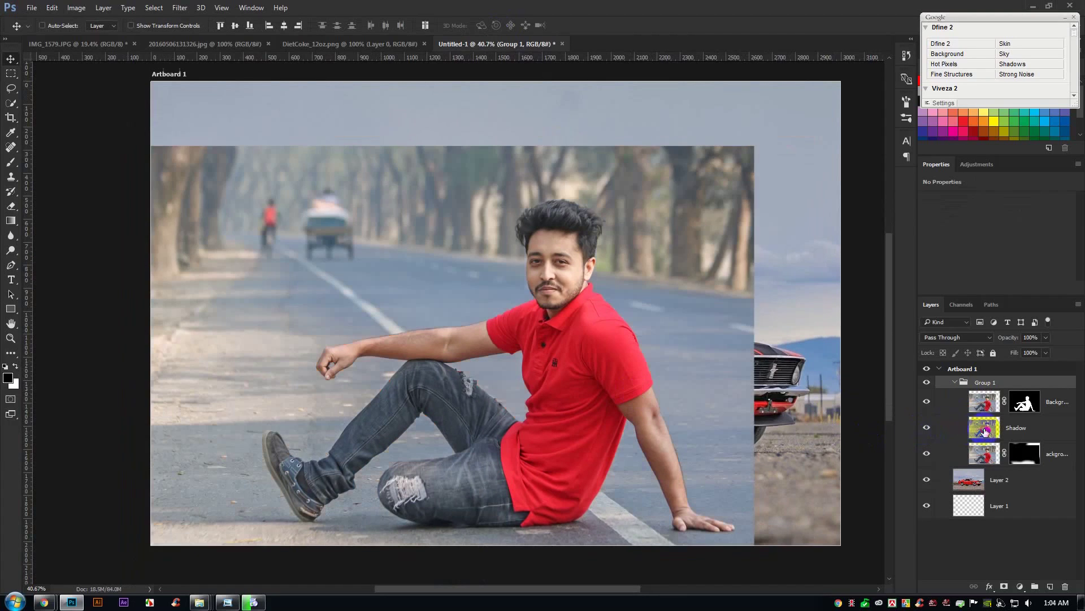
pyautogui.click(970, 415)
pyautogui.click(958, 338)
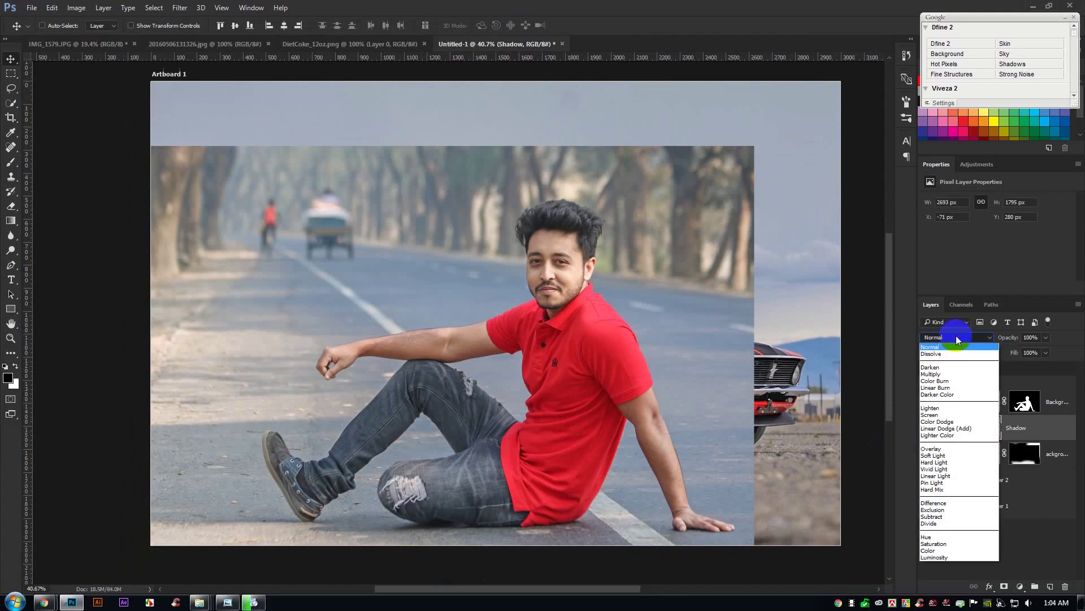
pyautogui.click(934, 375)
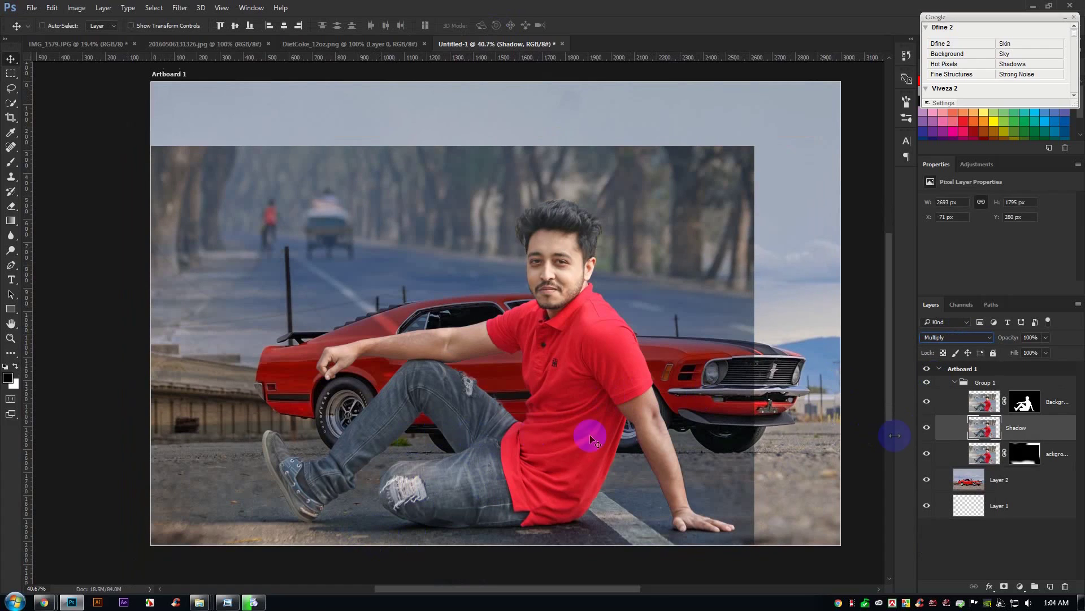
pyautogui.click(1005, 586)
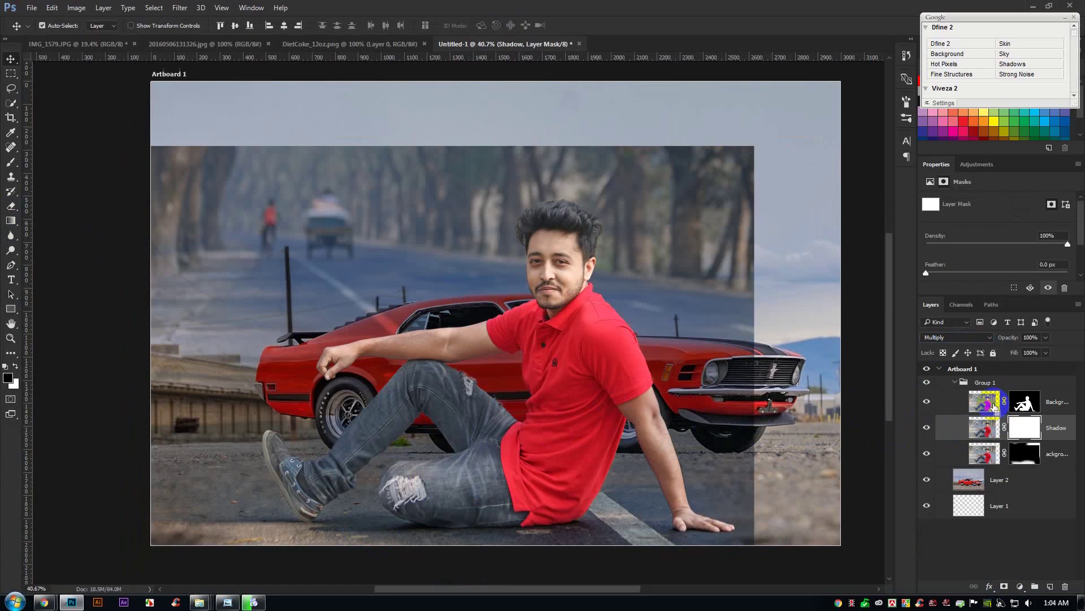
pyautogui.hotkey('ctrl', 'i')
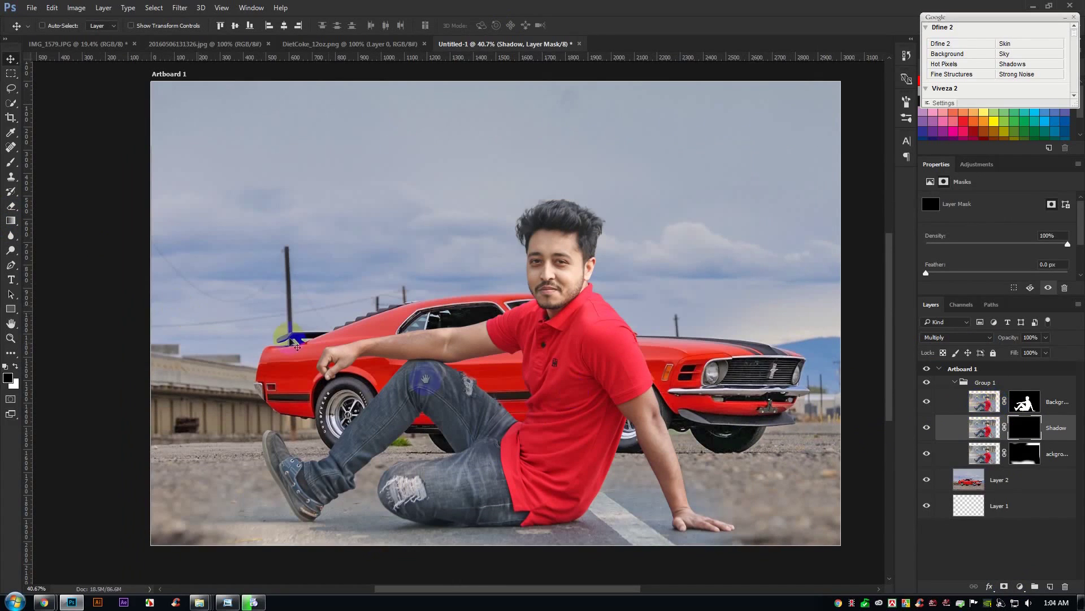
# Paint black with a soft brush on the "ackground" layer's mask to remove the road around the man's hand and along the lower edge.
pyautogui.scroll(-2, 460, 339)
pyautogui.click(1029, 456)
pyautogui.click(11, 162)
pyautogui.click(690, 493)
pyautogui.moveTo(689, 494); pyautogui.dragTo(681, 476)
pyautogui.moveTo(628, 547)
pyautogui.mouseDown()
pyautogui.moveTo(525, 567)
pyautogui.moveTo(354, 566)
pyautogui.moveTo(208, 524)
pyautogui.mouseUp()
pyautogui.moveTo(364, 515)
pyautogui.mouseDown()
pyautogui.moveTo(399, 553)
pyautogui.moveTo(498, 568)
pyautogui.mouseUp()
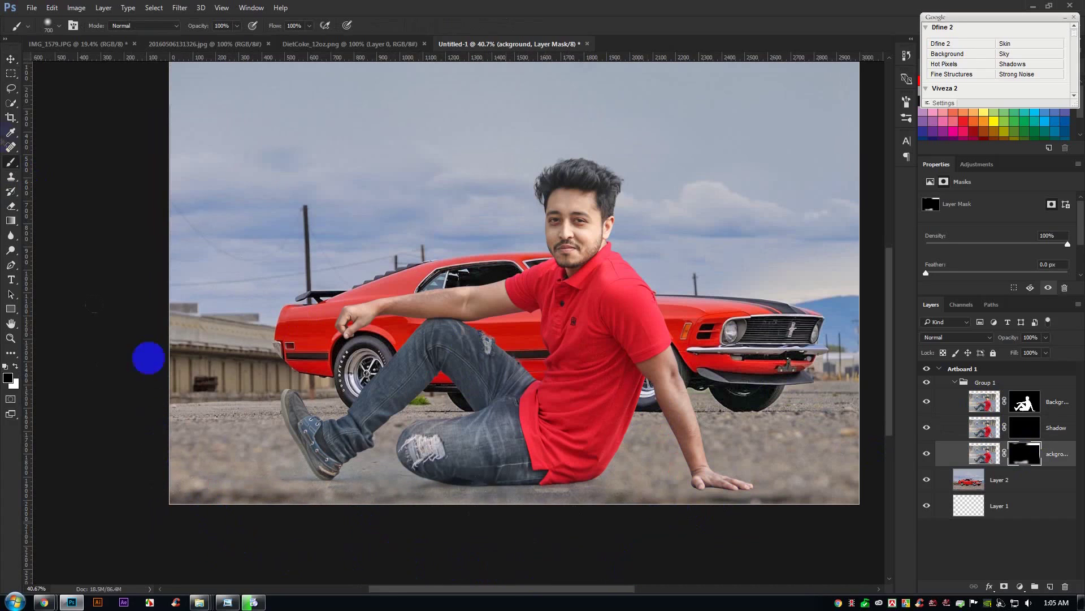
# Paint white with a soft brush on the Shadow layer's mask around the seated man's base and lower the layer's opacity to 25%.
pyautogui.click(17, 75)
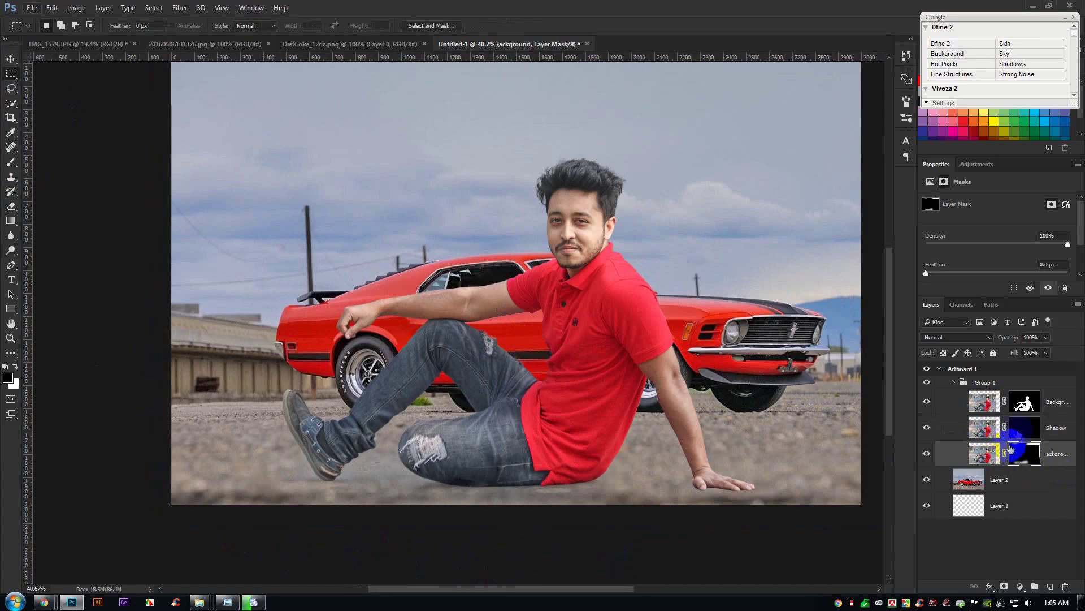
pyautogui.click(1020, 427)
pyautogui.click(11, 162)
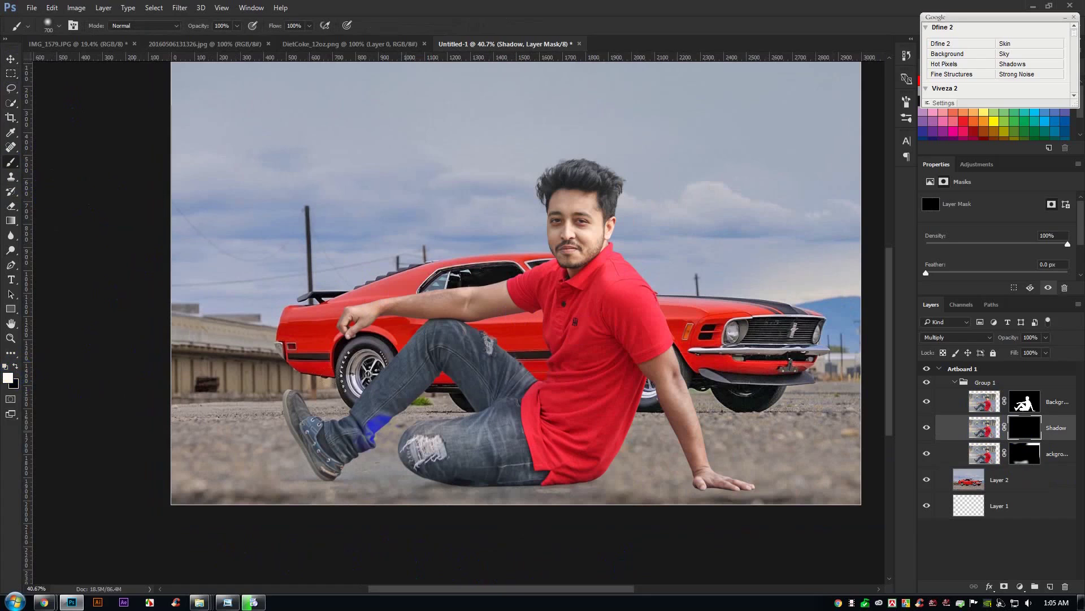
pyautogui.moveTo(363, 436); pyautogui.dragTo(337, 438)
pyautogui.hotkey('ctrl', 'z')
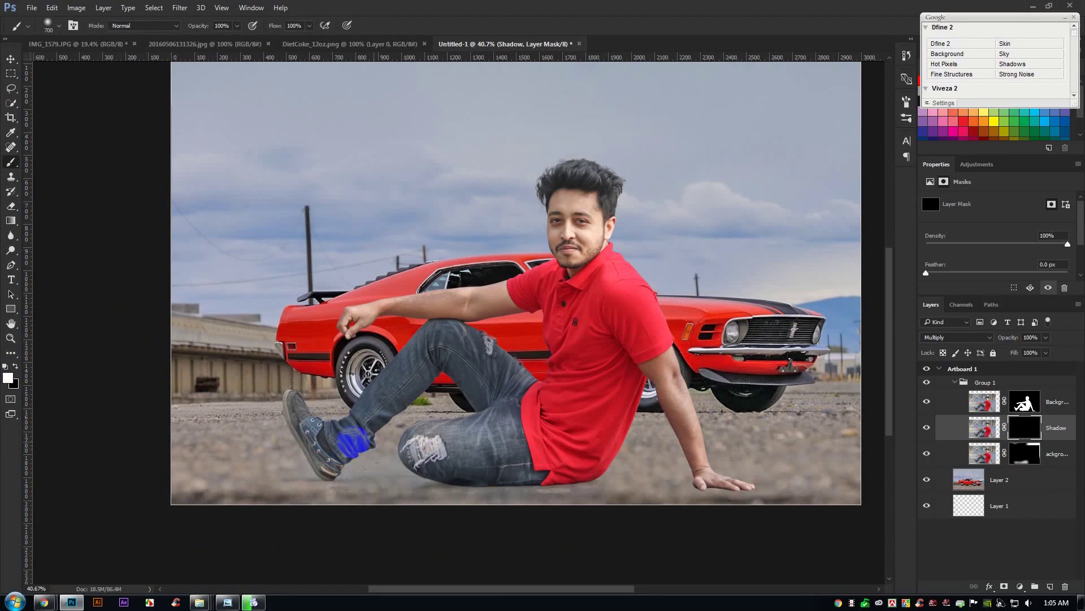
pyautogui.moveTo(289, 476)
pyautogui.mouseDown()
pyautogui.moveTo(637, 481)
pyautogui.moveTo(625, 478)
pyautogui.moveTo(573, 479)
pyautogui.moveTo(647, 493)
pyautogui.moveTo(630, 472)
pyautogui.moveTo(733, 478)
pyautogui.moveTo(632, 461)
pyautogui.moveTo(646, 451)
pyautogui.moveTo(274, 484)
pyautogui.mouseUp()
pyautogui.click(1018, 402)
pyautogui.moveTo(1006, 338); pyautogui.dragTo(967, 338)
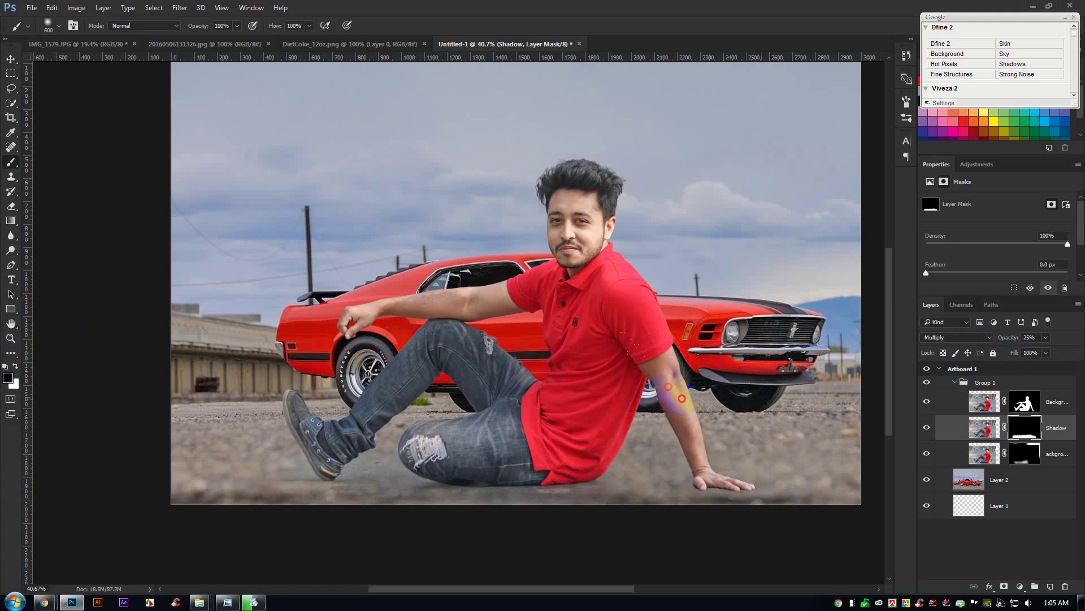
# Paint white on the "ackground" layer's mask along the lower edge to restore the original road beneath the man.
pyautogui.click(1012, 453)
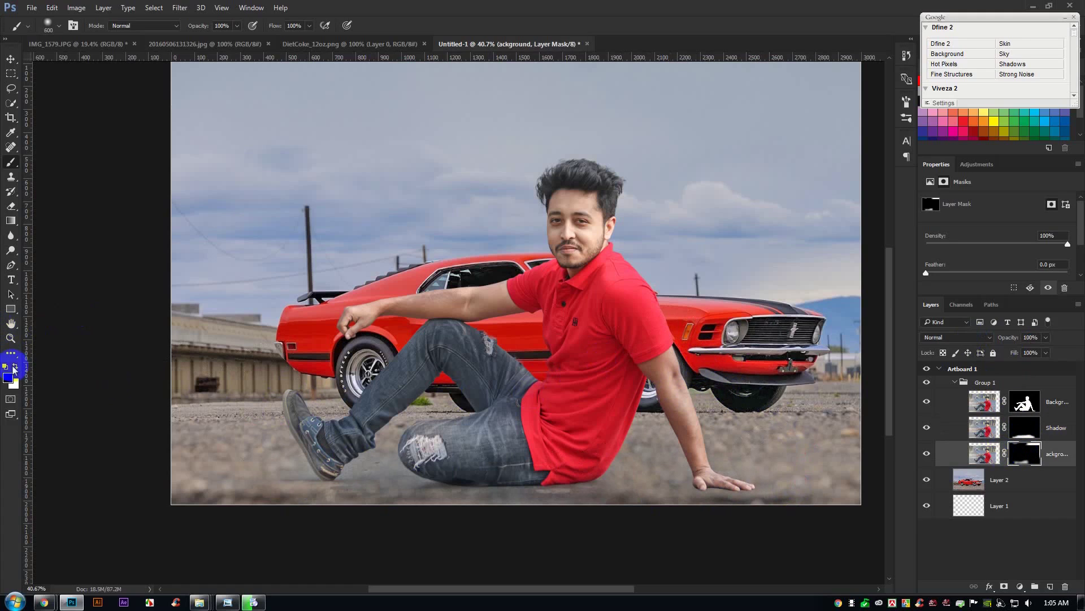
pyautogui.moveTo(334, 502)
pyautogui.mouseDown()
pyautogui.moveTo(313, 509)
pyautogui.moveTo(576, 538)
pyautogui.moveTo(714, 524)
pyautogui.moveTo(676, 512)
pyautogui.mouseUp()
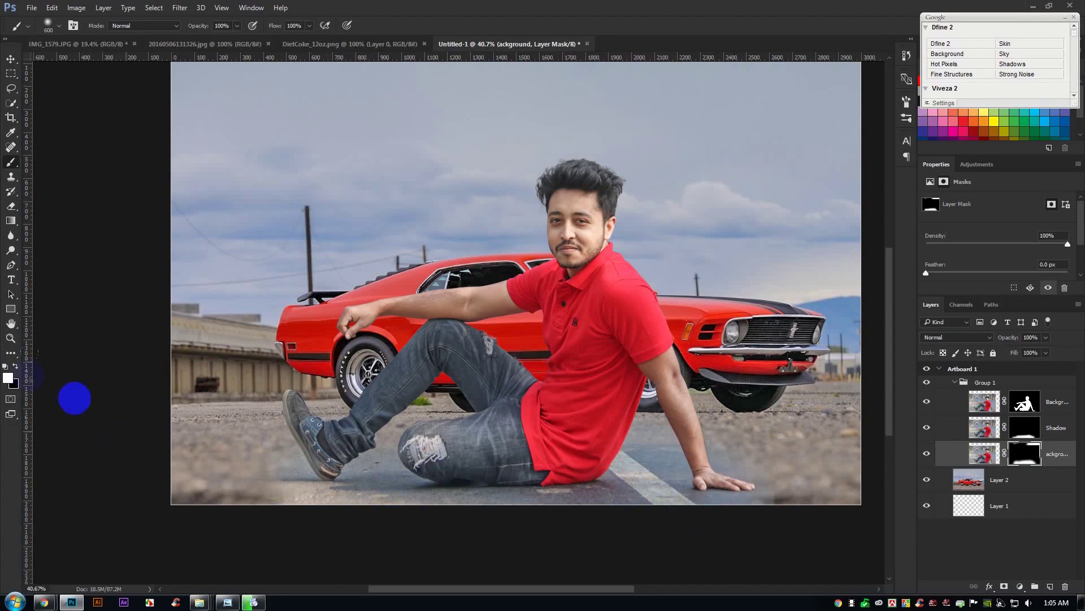
pyautogui.click(14, 366)
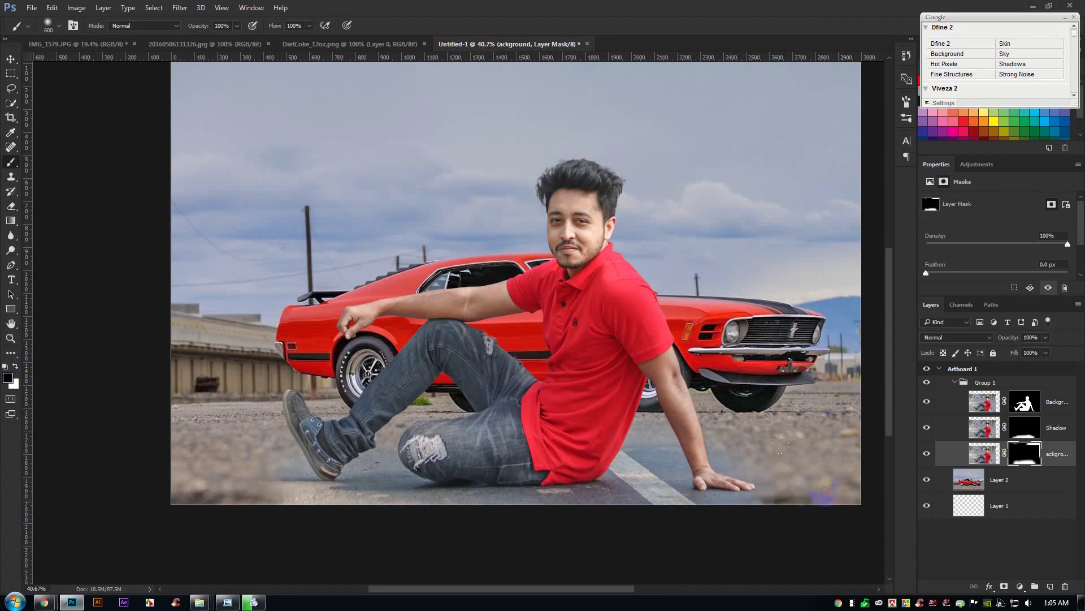
# Delete the empty Layer 1 beneath the Mustang scene.
pyautogui.click(10, 59)
pyautogui.scroll(-3, 473, 358)
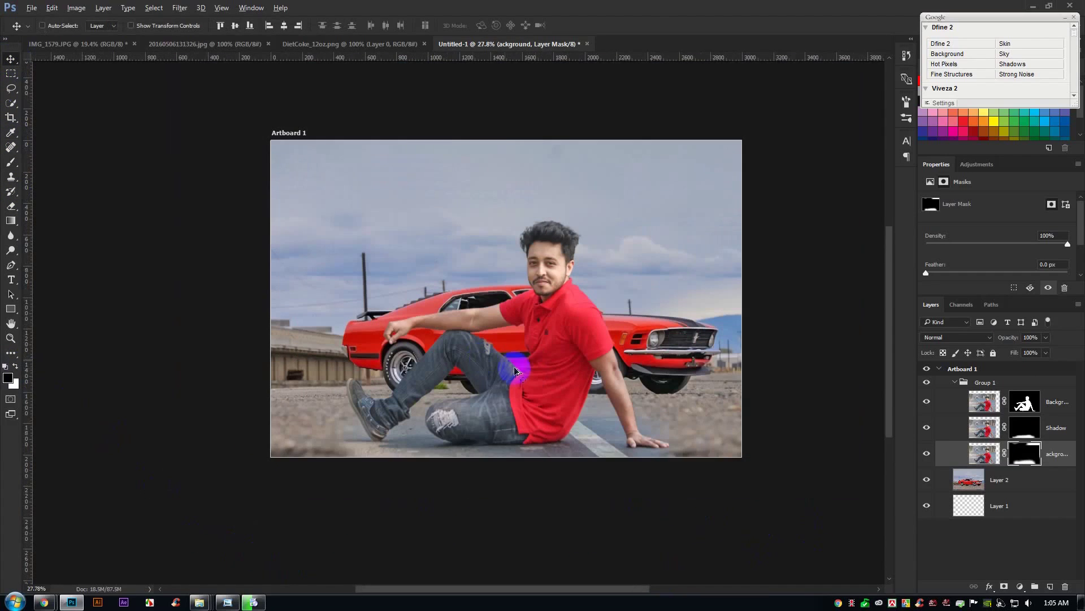
pyautogui.click(1018, 496)
pyautogui.click(1065, 586)
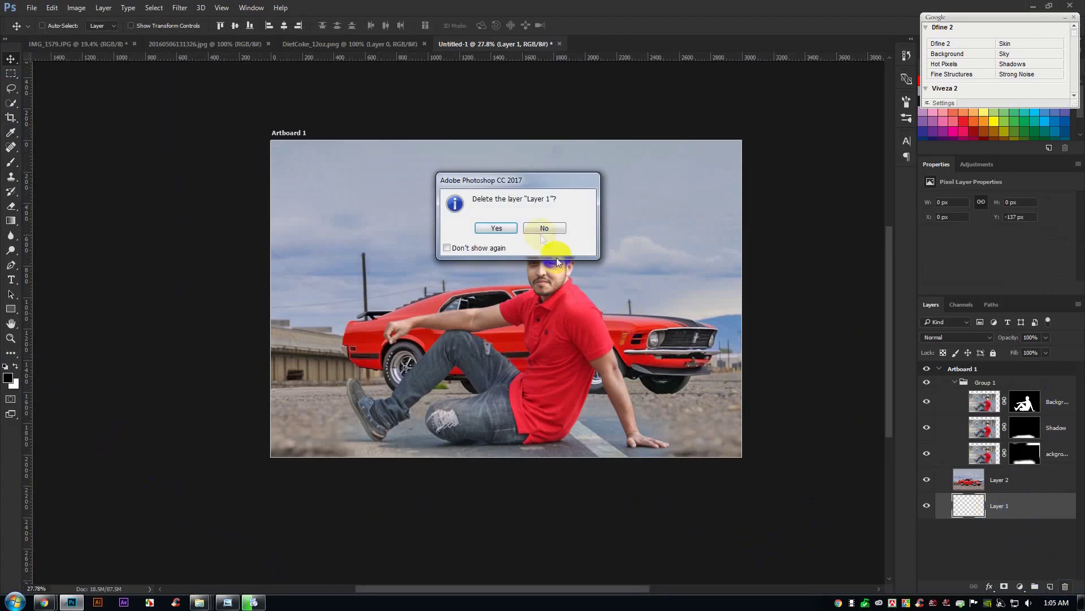
pyautogui.click(496, 228)
# Enlarge the Mustang scene layer to about 3790 × 2515 px, positioned at about X -346 px and Y -206 px.
pyautogui.hotkey('ctrl', 't')
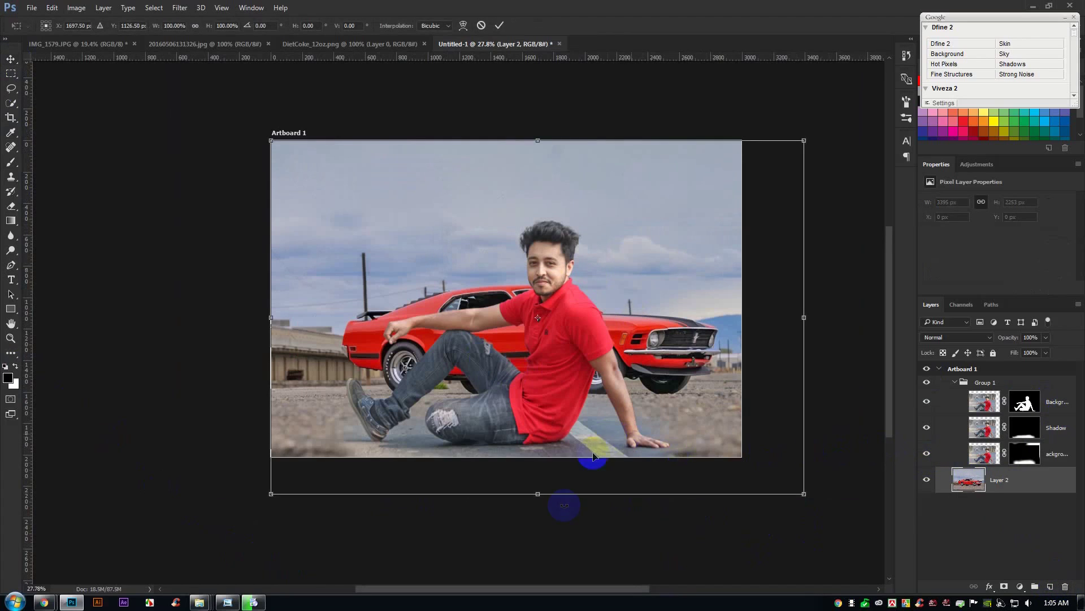
pyautogui.moveTo(565, 412); pyautogui.dragTo(574, 389)
pyautogui.moveTo(810, 141); pyautogui.dragTo(858, 104)
pyautogui.moveTo(767, 188); pyautogui.dragTo(739, 181)
pyautogui.moveTo(652, 234); pyautogui.dragTo(630, 238)
pyautogui.moveTo(799, 101); pyautogui.dragTo(807, 102)
pyautogui.moveTo(750, 180); pyautogui.dragTo(741, 160)
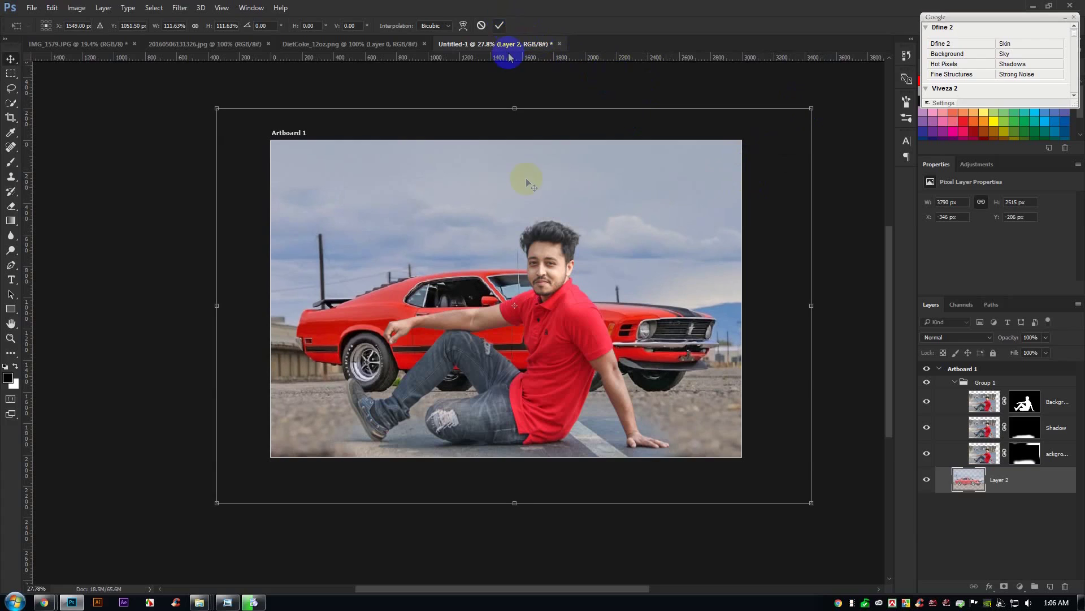
pyautogui.click(499, 26)
pyautogui.scroll(2, 615, 357)
pyautogui.moveTo(584, 432); pyautogui.dragTo(591, 430)
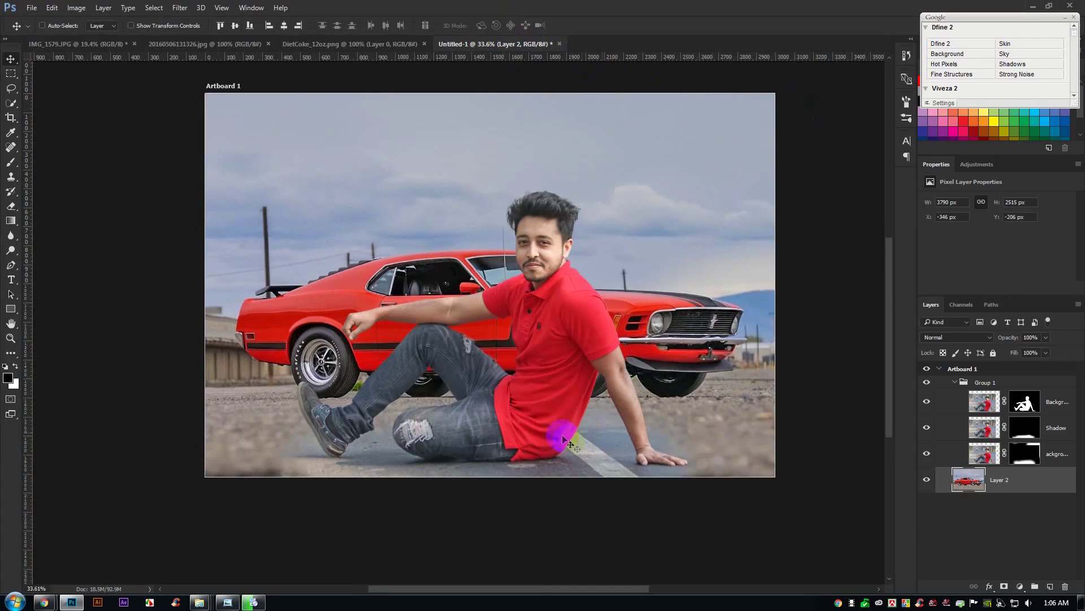
# Collapse Group 1 and toggle its visibility to compare the scene with and without the man.
pyautogui.click(961, 384)
pyautogui.click(955, 382)
pyautogui.click(928, 383)
pyautogui.click(927, 385)
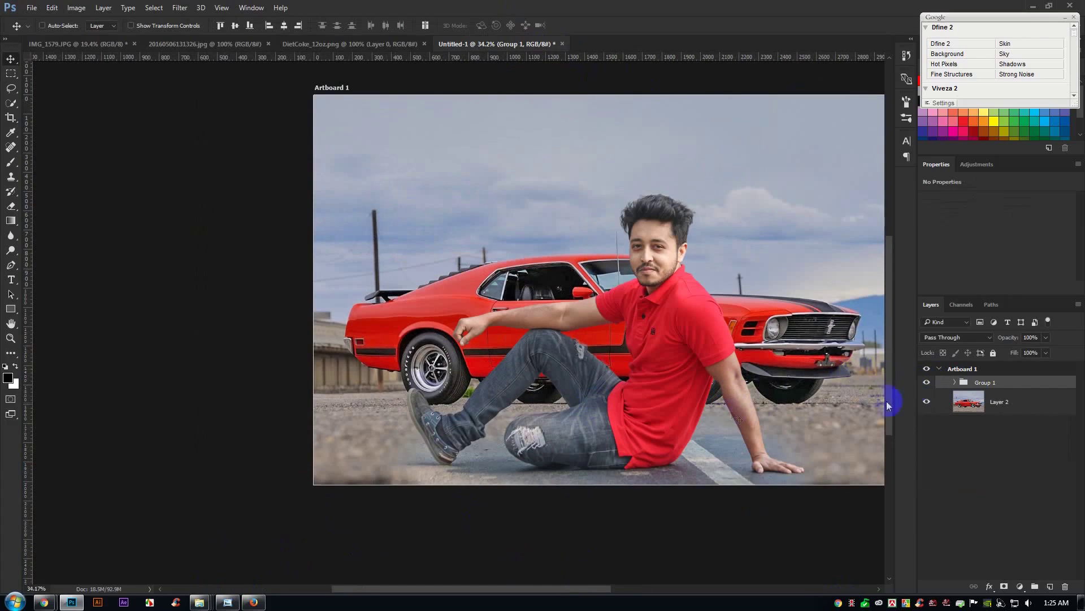
# Paint black on the "ackground" layer's mask to remove the original road and white line around the man's hand and along the lower edge.
pyautogui.scroll(3, 886, 404)
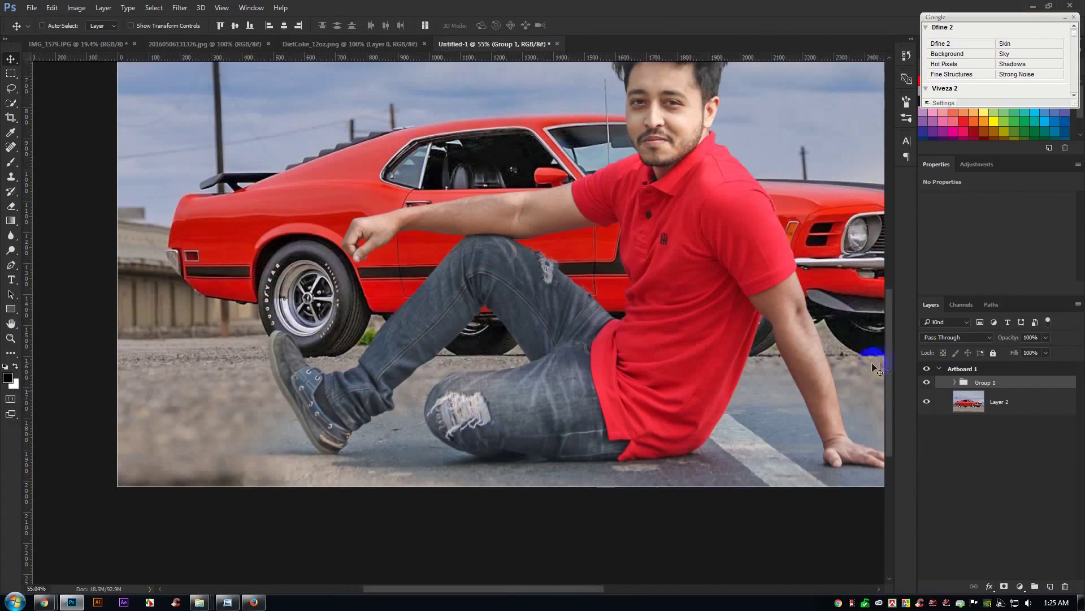
pyautogui.click(954, 382)
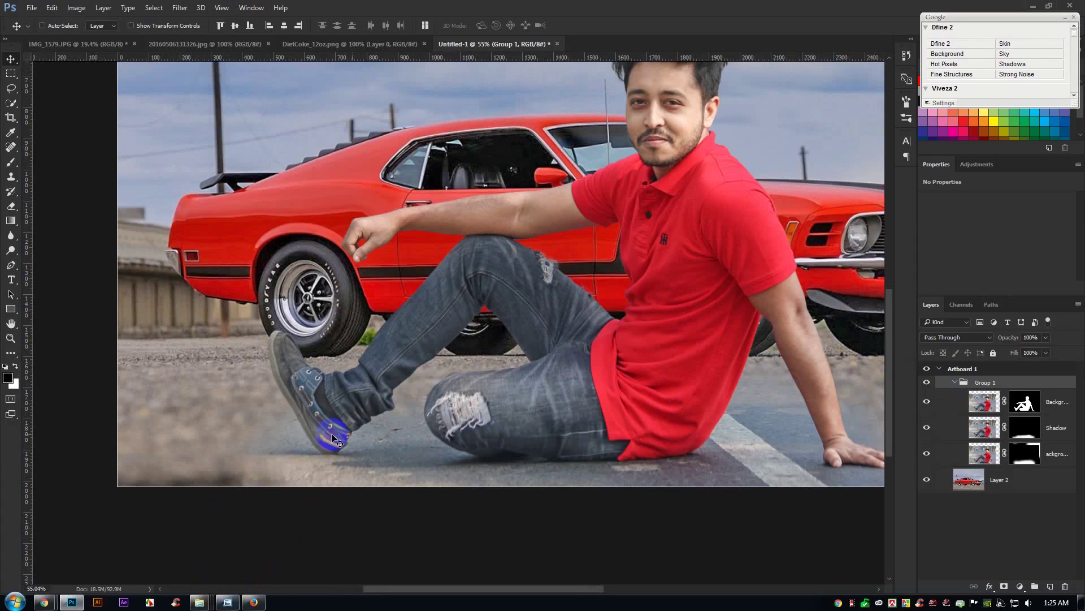
pyautogui.moveTo(10, 161); pyautogui.dragTo(48, 164)
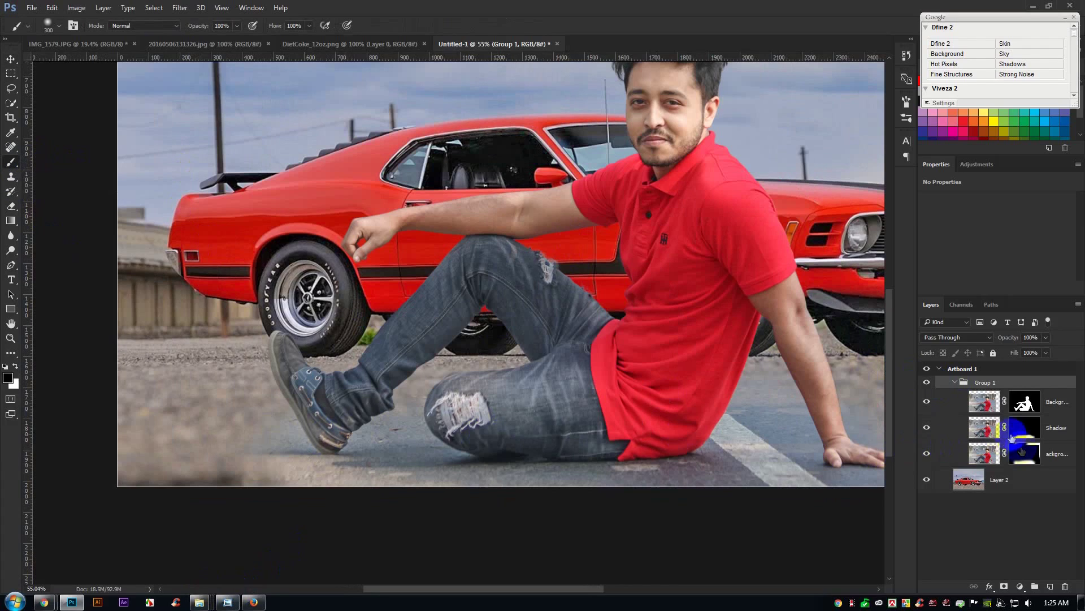
pyautogui.click(933, 456)
pyautogui.click(931, 454)
pyautogui.click(933, 455)
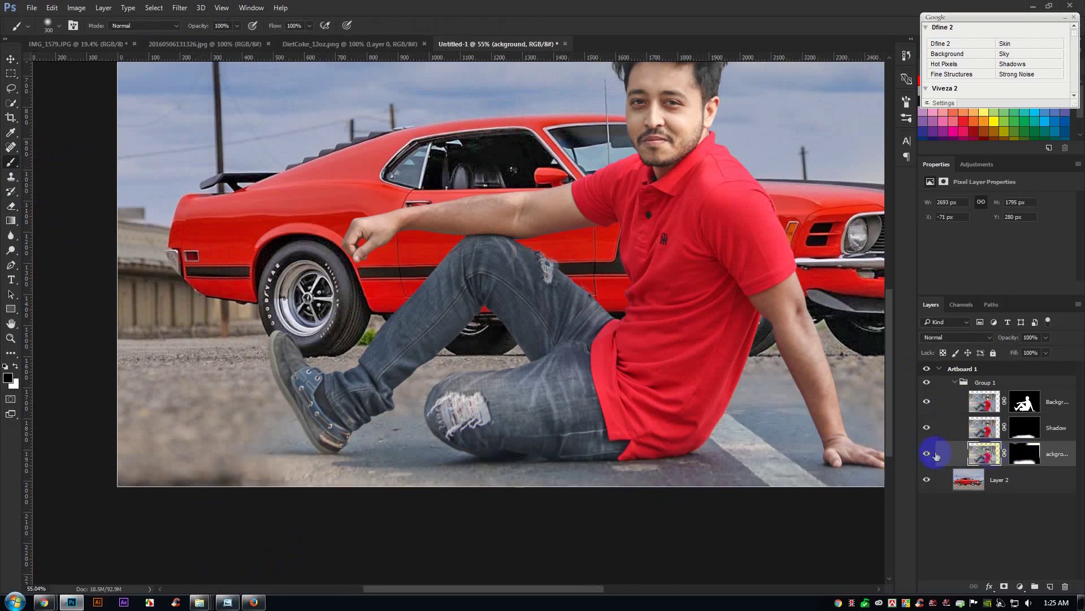
pyautogui.click(1024, 456)
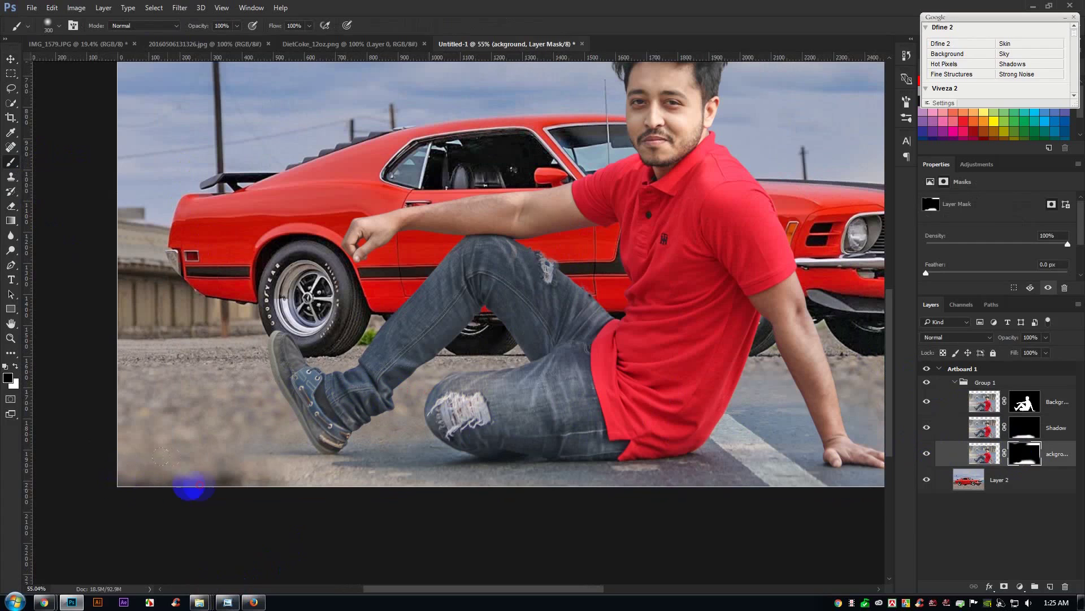
pyautogui.moveTo(191, 470)
pyautogui.mouseDown()
pyautogui.moveTo(302, 516)
pyautogui.moveTo(271, 495)
pyautogui.moveTo(677, 486)
pyautogui.moveTo(598, 491)
pyautogui.moveTo(783, 495)
pyautogui.moveTo(811, 520)
pyautogui.moveTo(746, 513)
pyautogui.moveTo(794, 519)
pyautogui.moveTo(799, 491)
pyautogui.mouseUp()
pyautogui.hscroll(5, 800, 491)
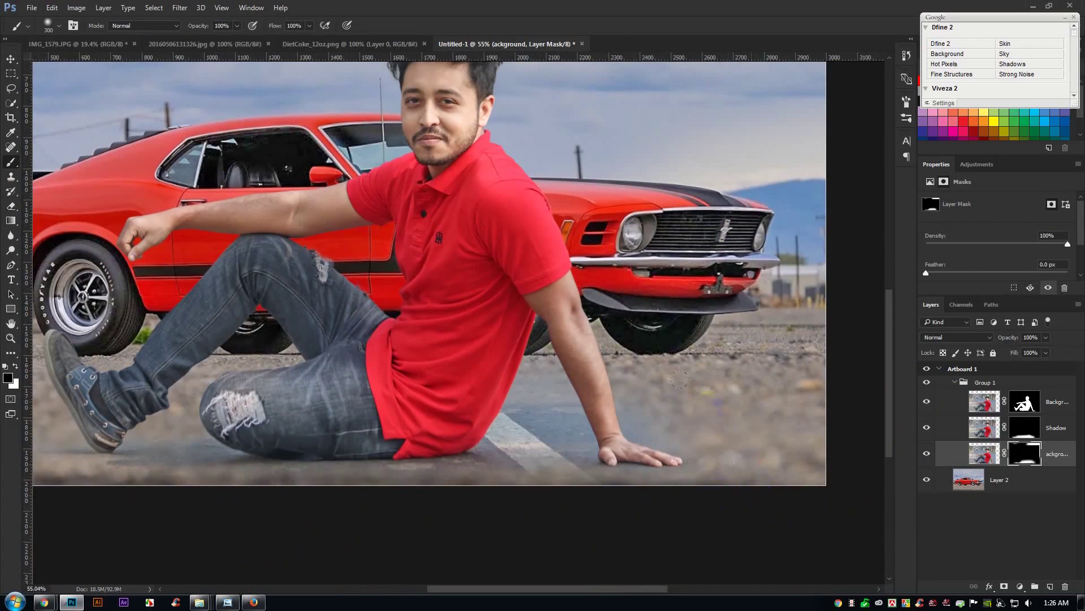
pyautogui.moveTo(695, 478)
pyautogui.mouseDown()
pyautogui.moveTo(649, 511)
pyautogui.moveTo(599, 520)
pyautogui.mouseUp()
pyautogui.moveTo(546, 398); pyautogui.dragTo(527, 395)
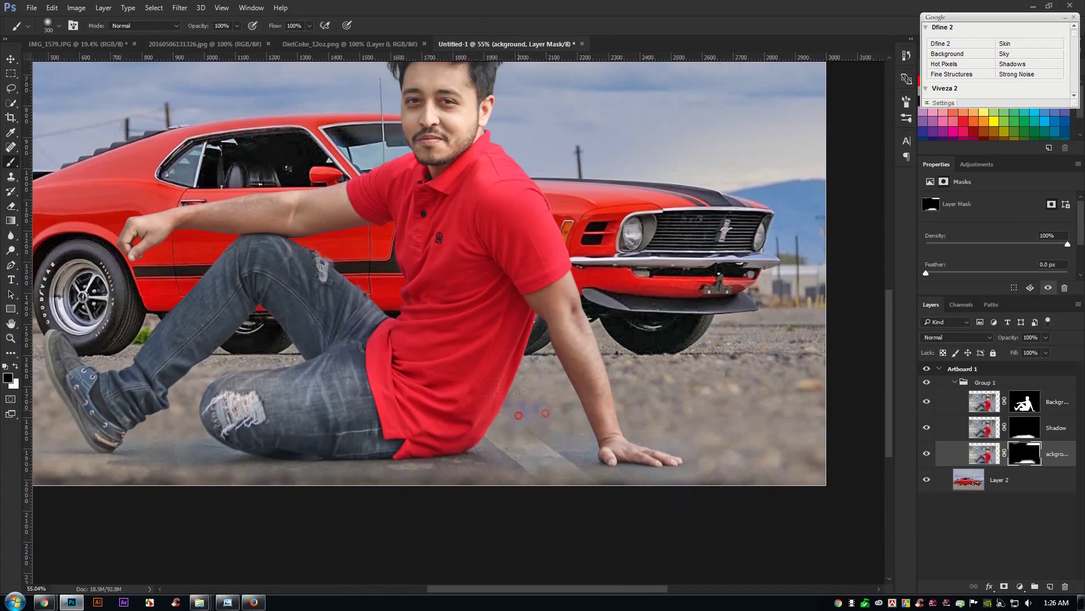
pyautogui.moveTo(523, 434)
pyautogui.mouseDown()
pyautogui.moveTo(539, 470)
pyautogui.moveTo(578, 500)
pyautogui.moveTo(653, 501)
pyautogui.mouseUp()
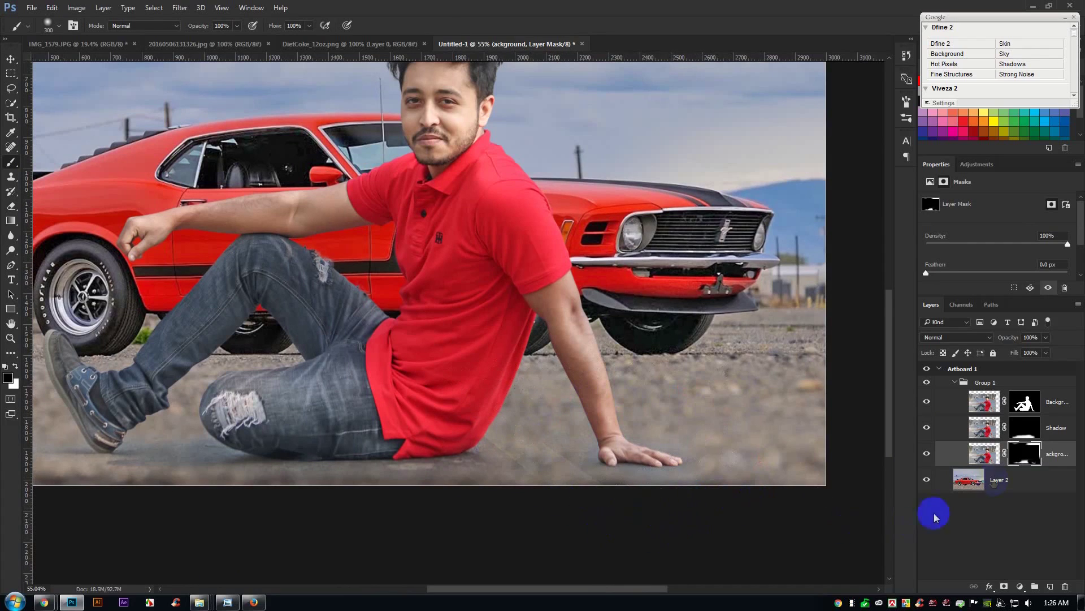
pyautogui.click(1024, 429)
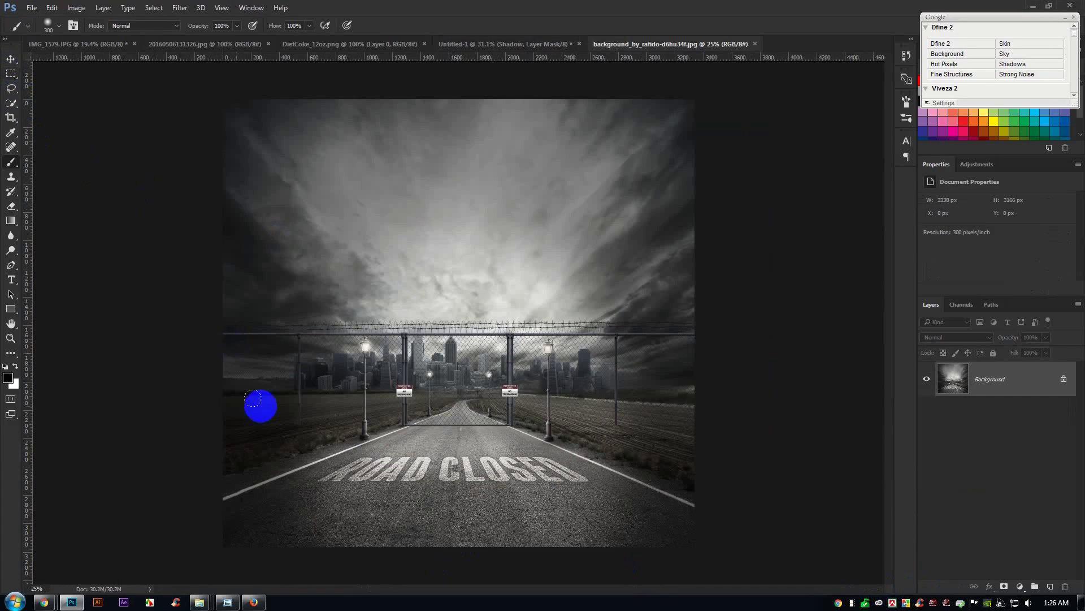
# Copy the ROAD CLOSED asphalt strip from the dark road image, close that image, and paste the strip directly above the Mustang scene layer.
pyautogui.click(10, 73)
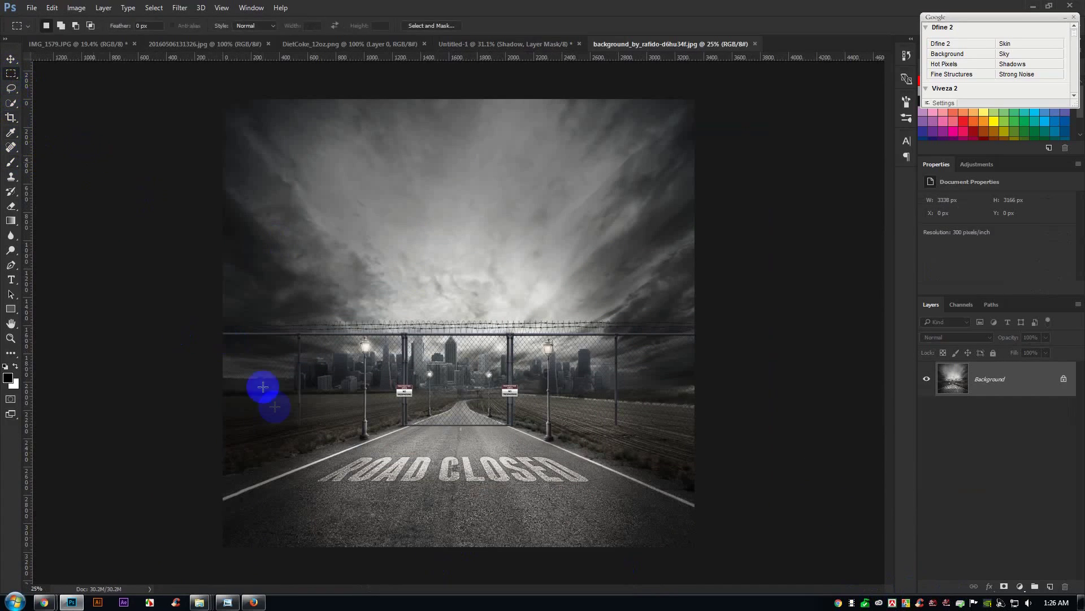
pyautogui.moveTo(222, 446)
pyautogui.mouseDown()
pyautogui.moveTo(300, 499)
pyautogui.moveTo(575, 585)
pyautogui.moveTo(738, 589)
pyautogui.mouseUp()
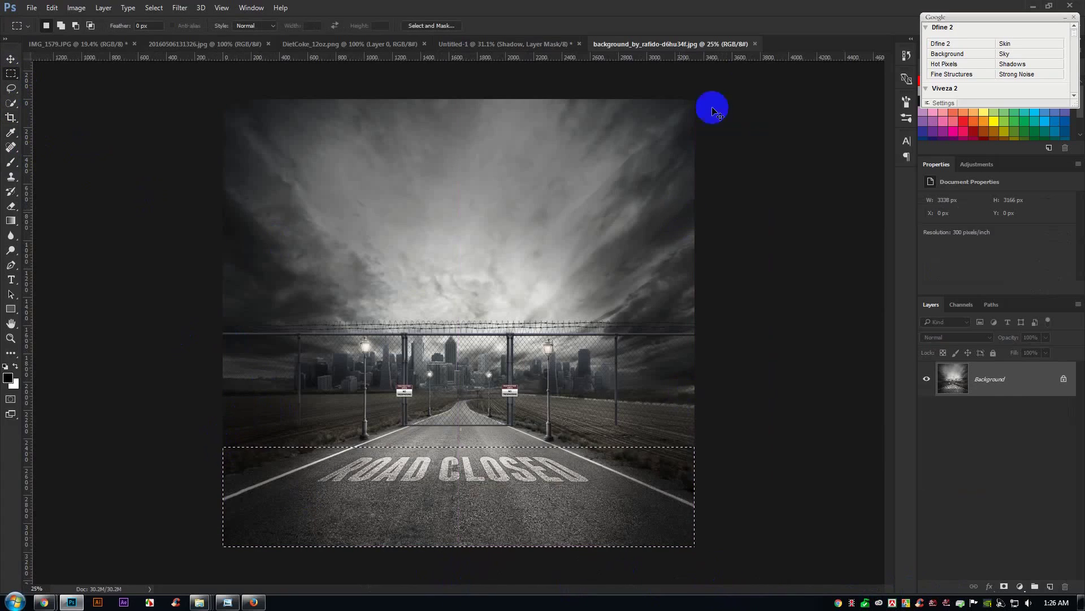
pyautogui.click(754, 44)
pyautogui.click(996, 475)
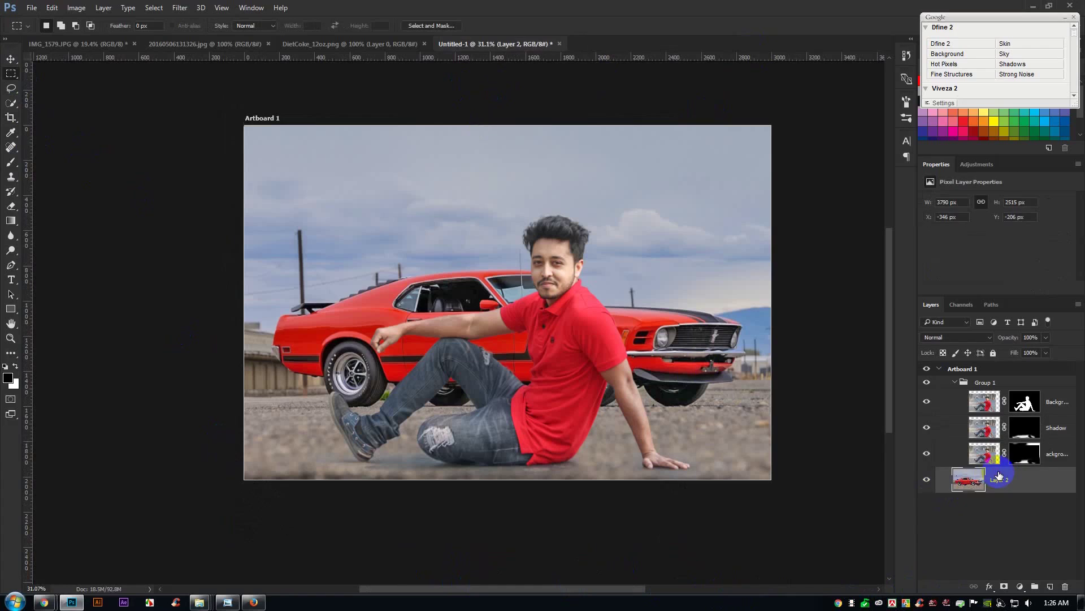
pyautogui.hotkey('ctrl', 'v')
# Transform the pasted road strip in perspective to about 3720 × 445 px, covering the ground along the artboard's lower edge.
pyautogui.hotkey('ctrl', 't')
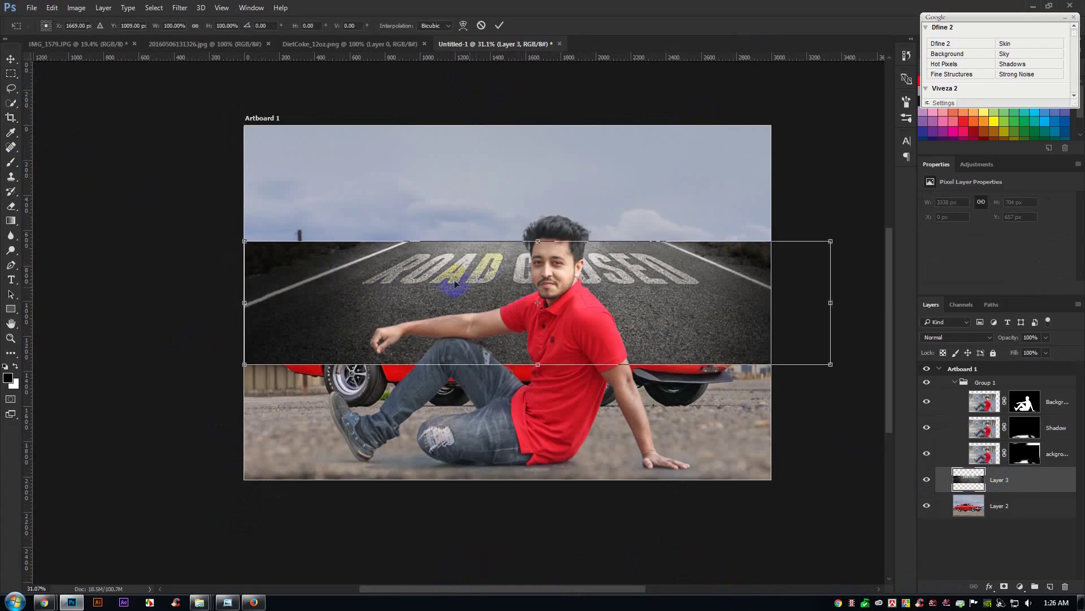
pyautogui.moveTo(830, 241); pyautogui.dragTo(778, 264)
pyautogui.moveTo(508, 255); pyautogui.dragTo(545, 448)
pyautogui.moveTo(773, 479); pyautogui.dragTo(835, 480)
pyautogui.moveTo(509, 408); pyautogui.dragTo(509, 402)
pyautogui.moveTo(764, 405); pyautogui.dragTo(828, 399)
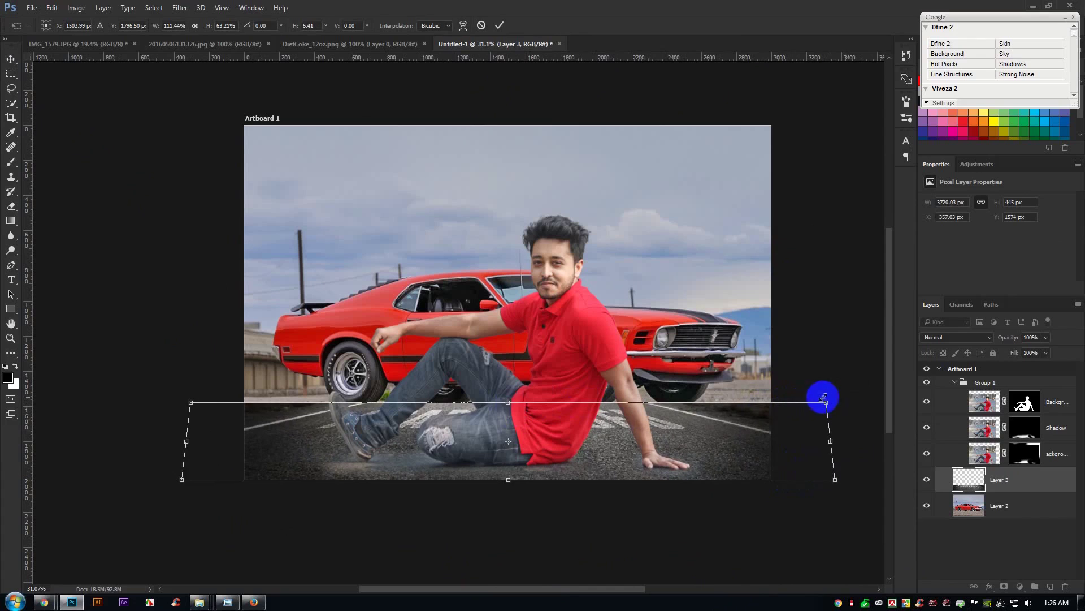
pyautogui.press('Return')
# Add a layer mask to the road strip and paint black along its upper edge to blend it into the gravel behind the man.
pyautogui.scroll(2, 642, 433)
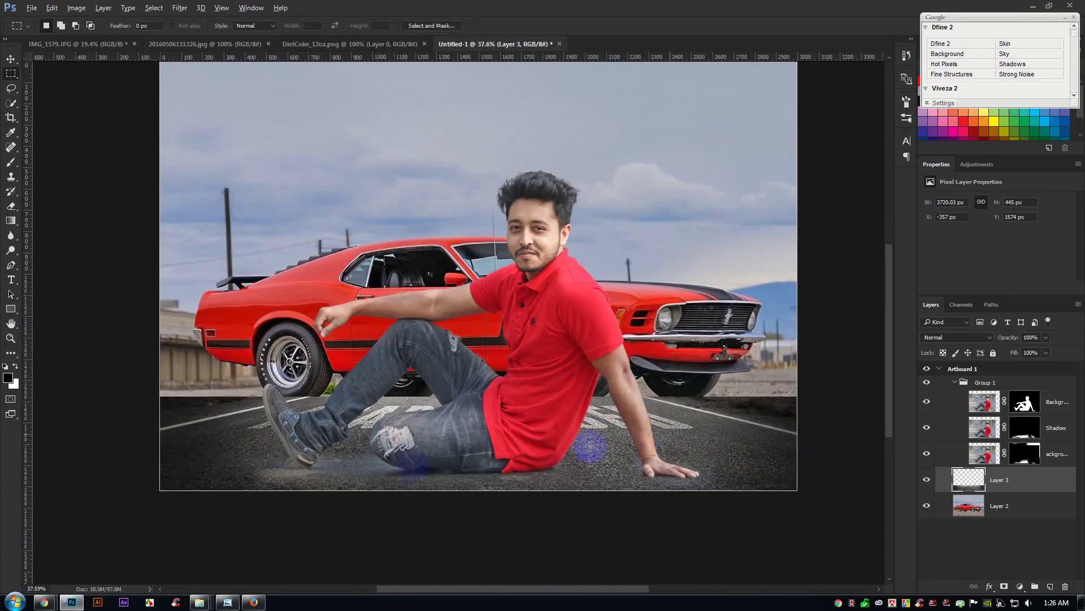
pyautogui.scroll(1, 371, 467)
pyautogui.hscroll(-2, 443, 458)
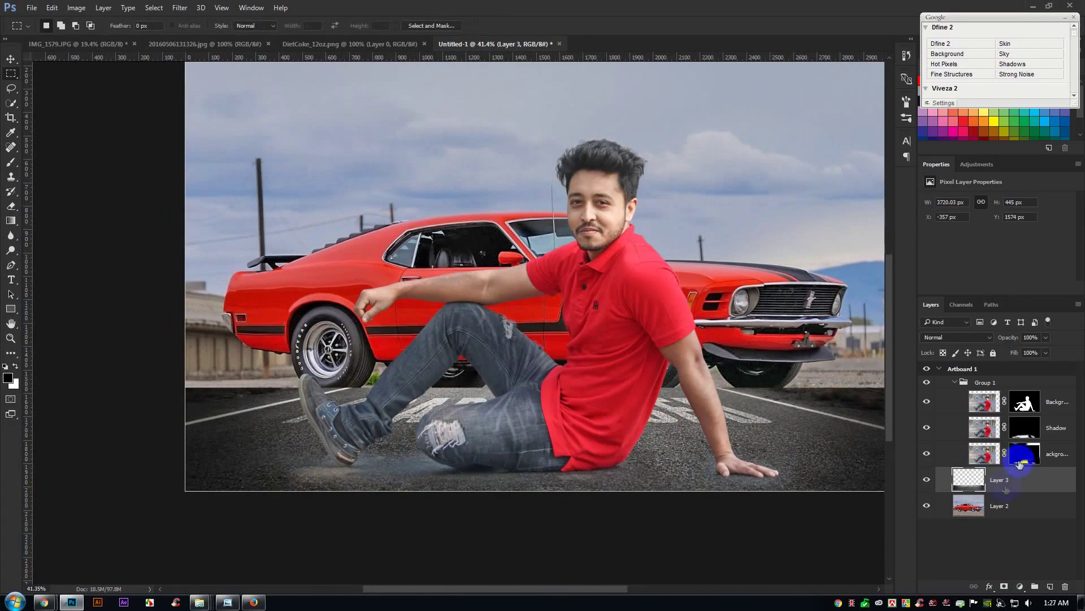
pyautogui.click(1004, 586)
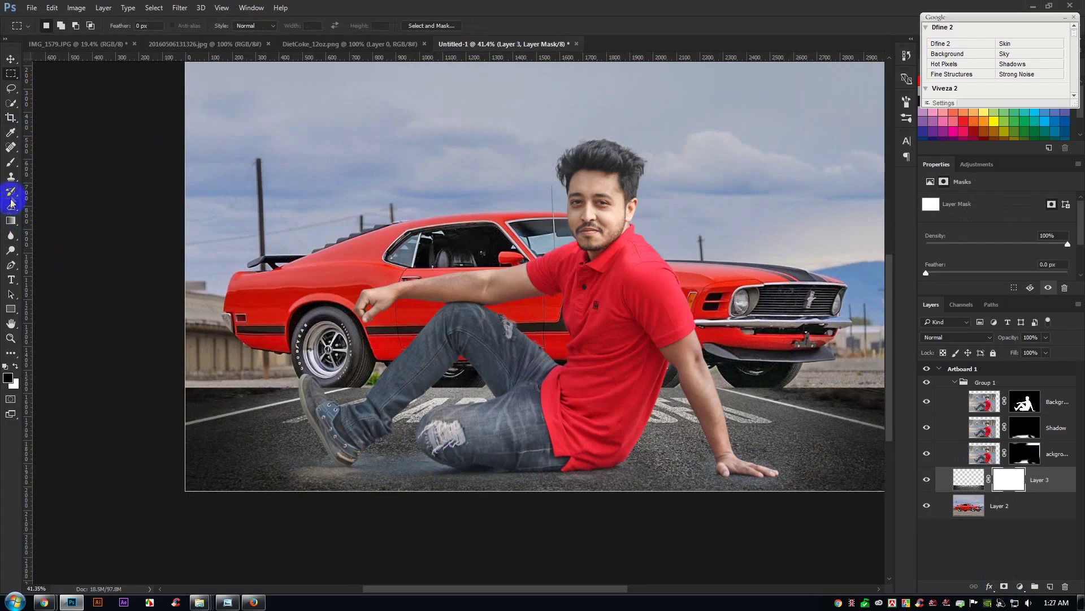
pyautogui.click(11, 164)
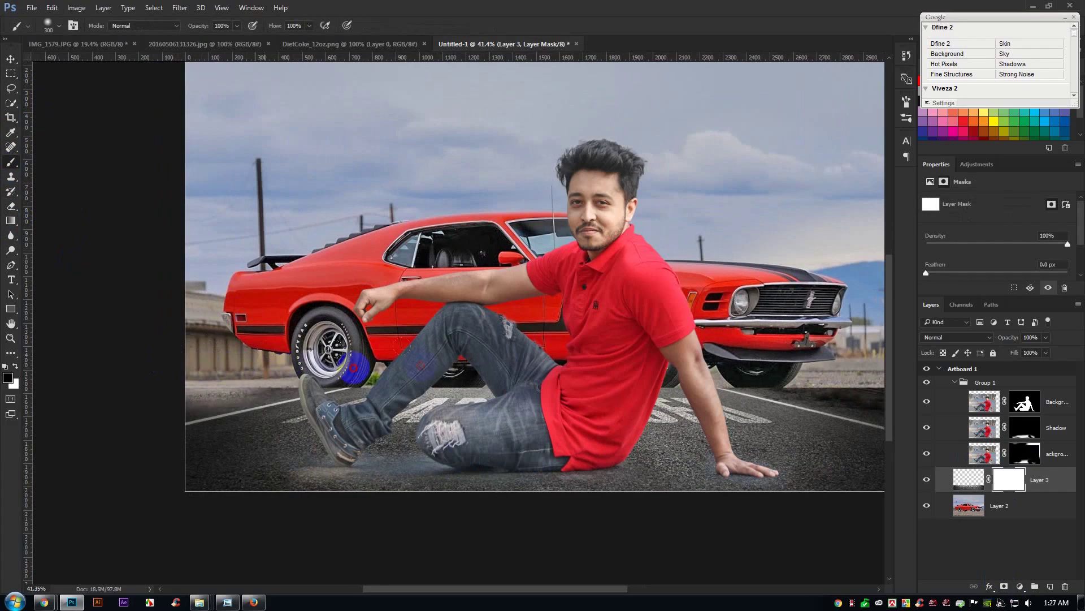
pyautogui.moveTo(731, 368)
pyautogui.mouseDown()
pyautogui.moveTo(298, 365)
pyautogui.moveTo(73, 384)
pyautogui.mouseUp()
pyautogui.keyDown('alt'); pyautogui.click(376, 339); pyautogui.keyUp('alt')
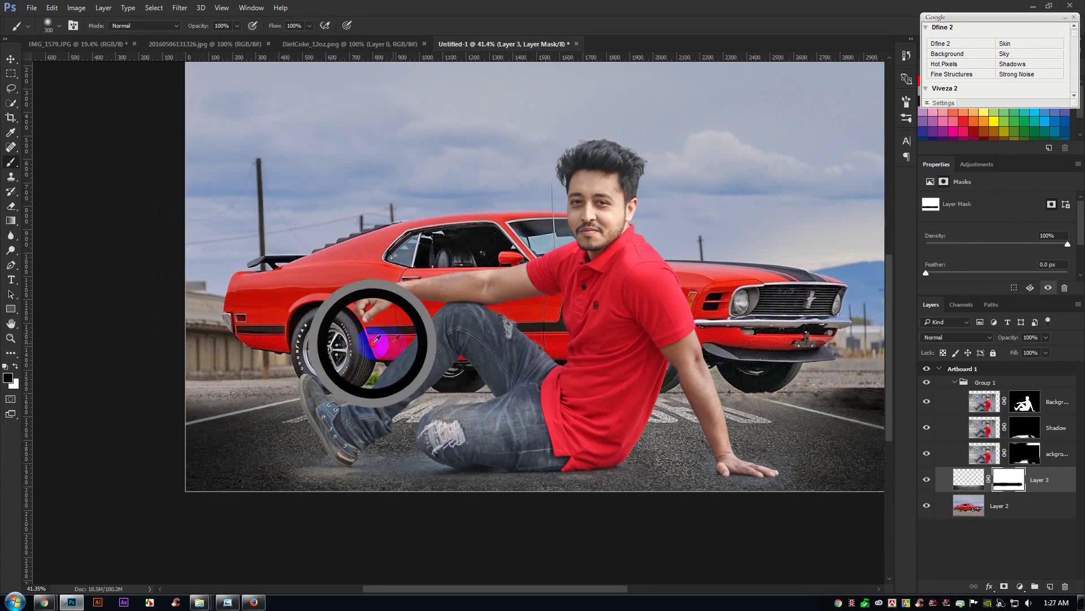
pyautogui.scroll(-1, 656, 351)
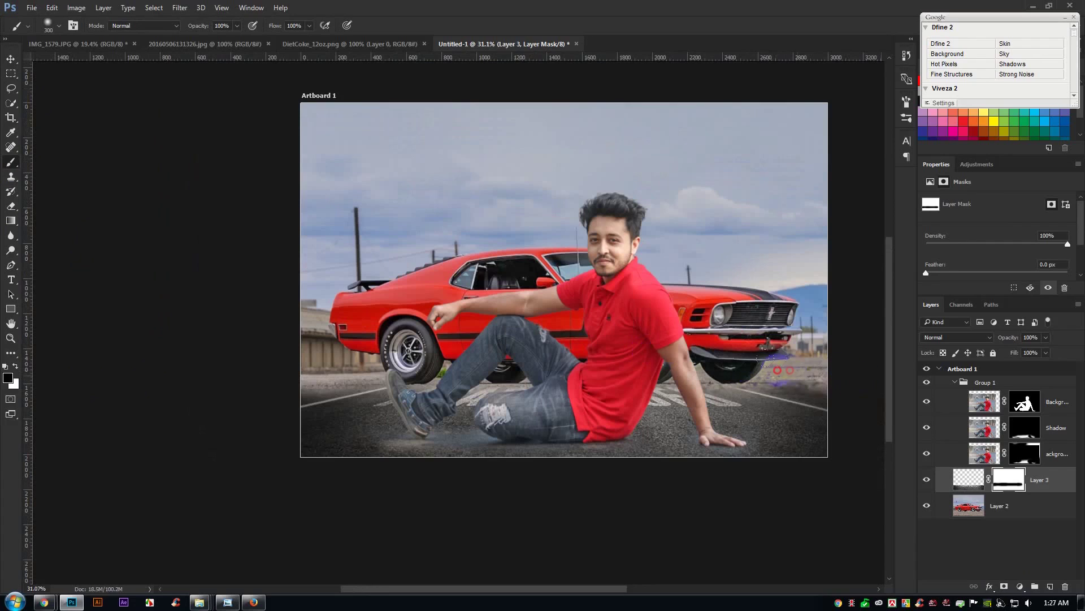
pyautogui.moveTo(246, 382)
pyautogui.mouseDown()
pyautogui.moveTo(364, 364)
pyautogui.moveTo(572, 365)
pyautogui.mouseUp()
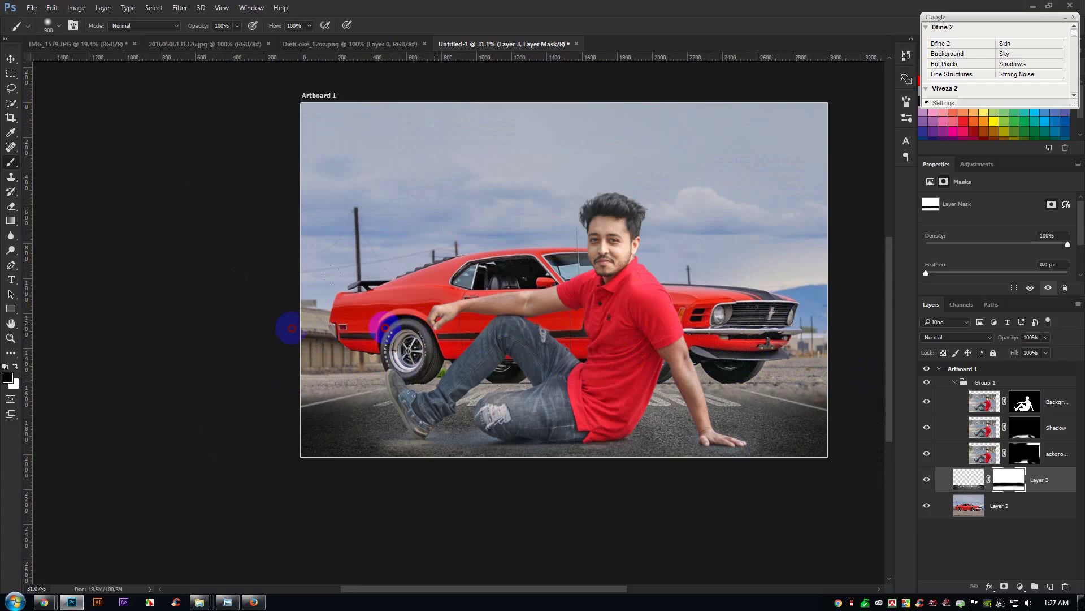
pyautogui.moveTo(274, 328); pyautogui.dragTo(394, 328)
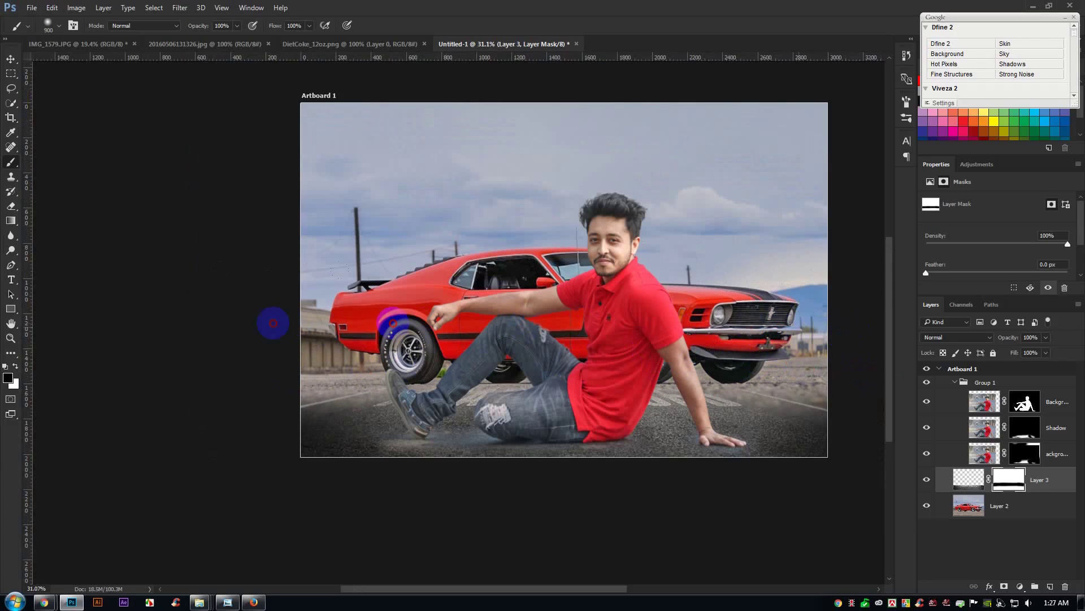
pyautogui.click(11, 59)
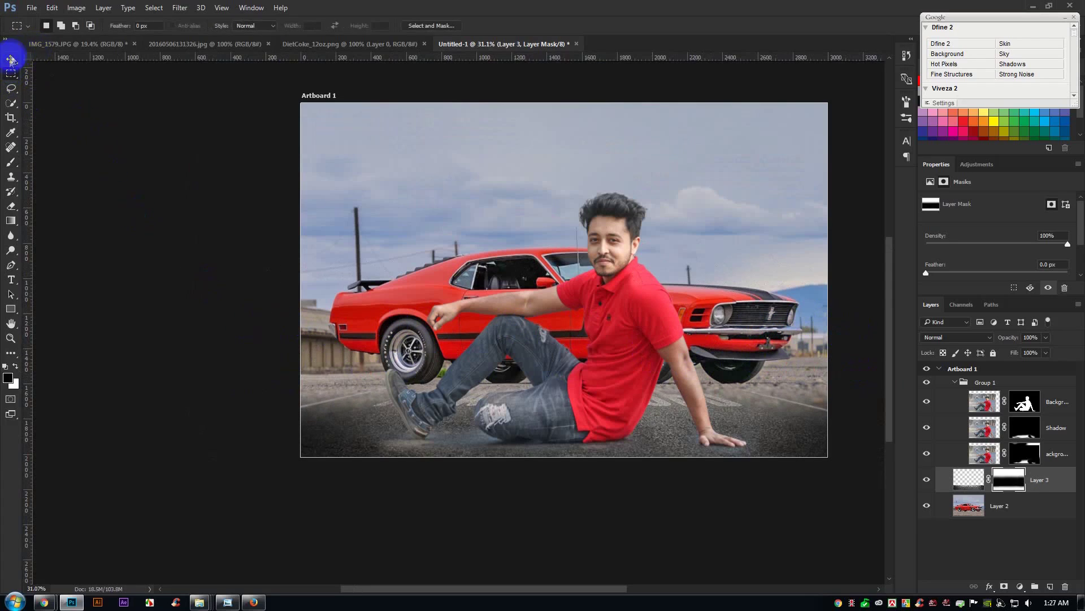
pyautogui.click(77, 8)
pyautogui.moveTo(164, 35)
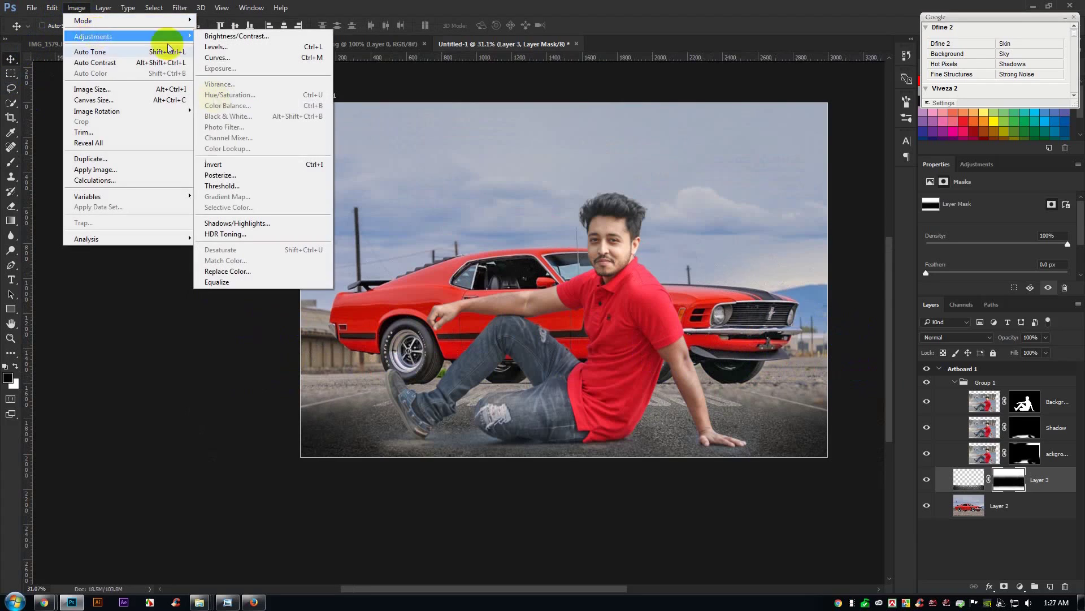
pyautogui.click(246, 223)
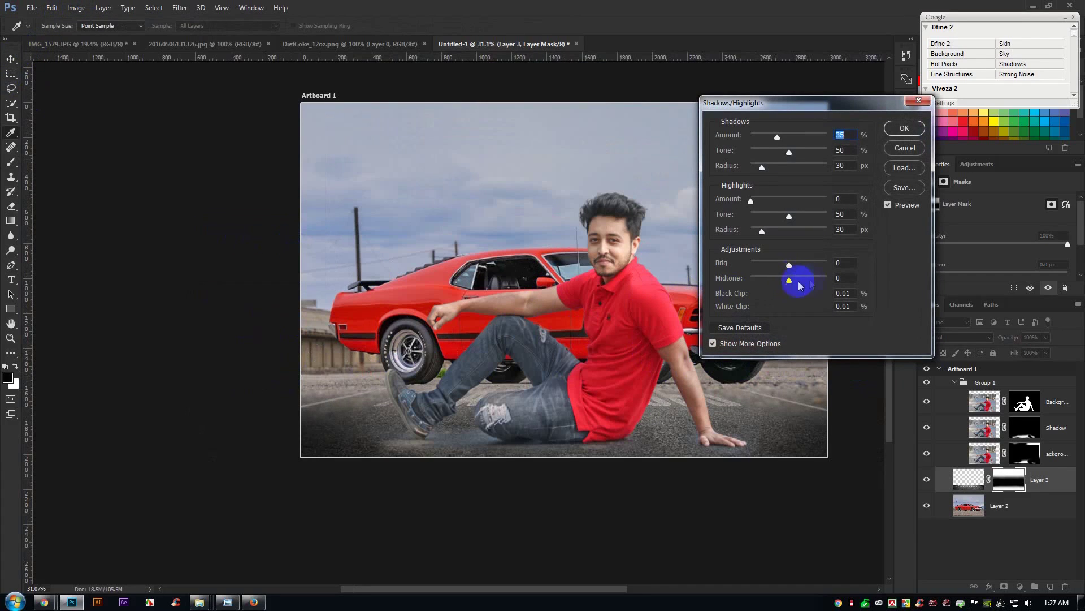
pyautogui.click(905, 148)
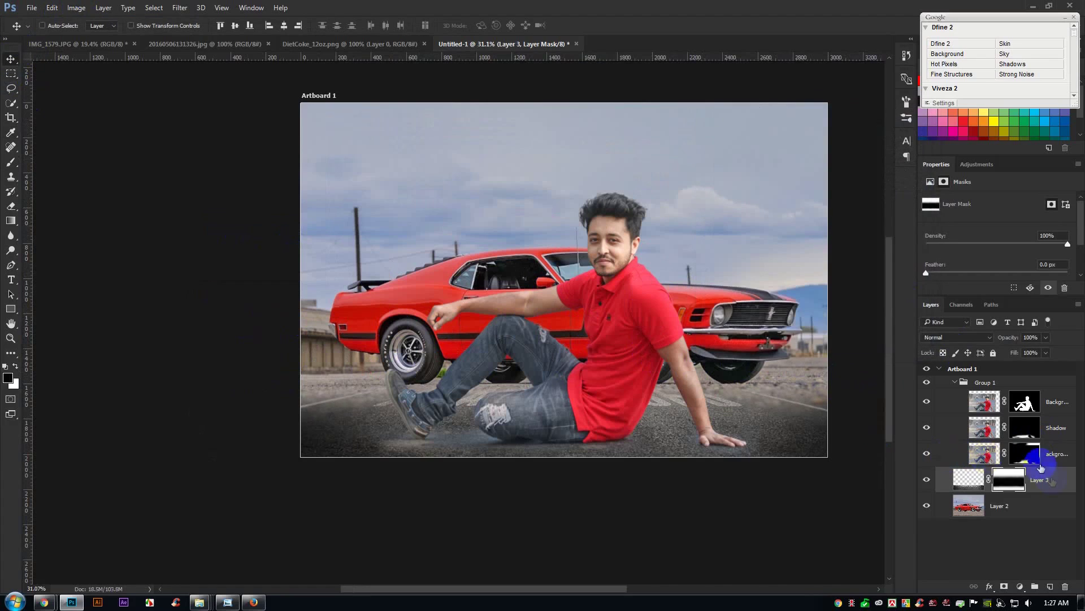
# Apply a Shadows/Highlights adjustment to Layer 3's image, not its mask, with a 35% shadows amount and +20 color.
pyautogui.click(968, 478)
pyautogui.click(76, 8)
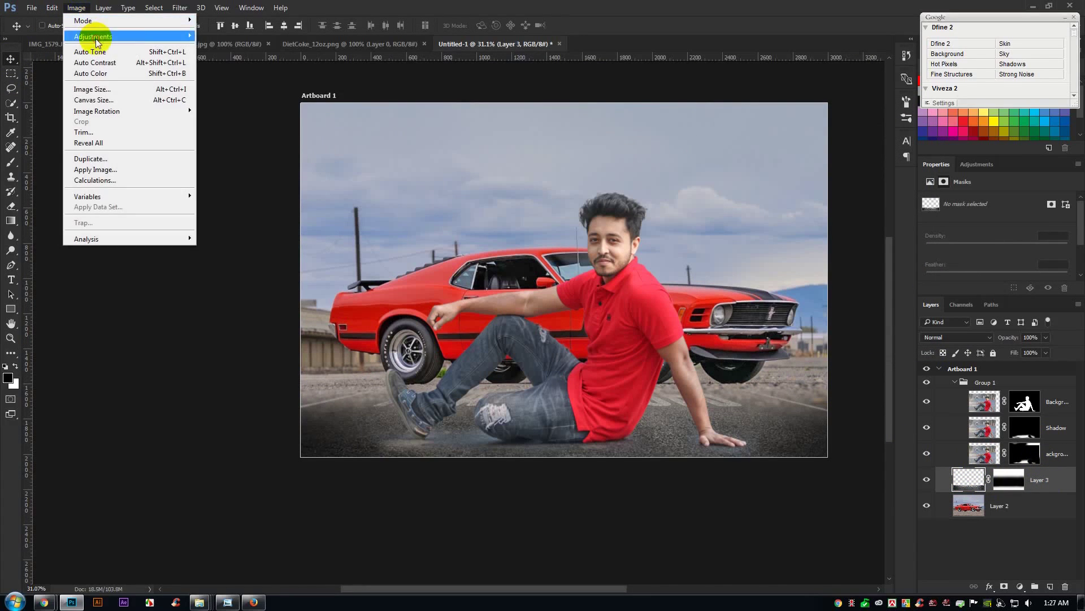
pyautogui.moveTo(97, 37)
pyautogui.click(258, 224)
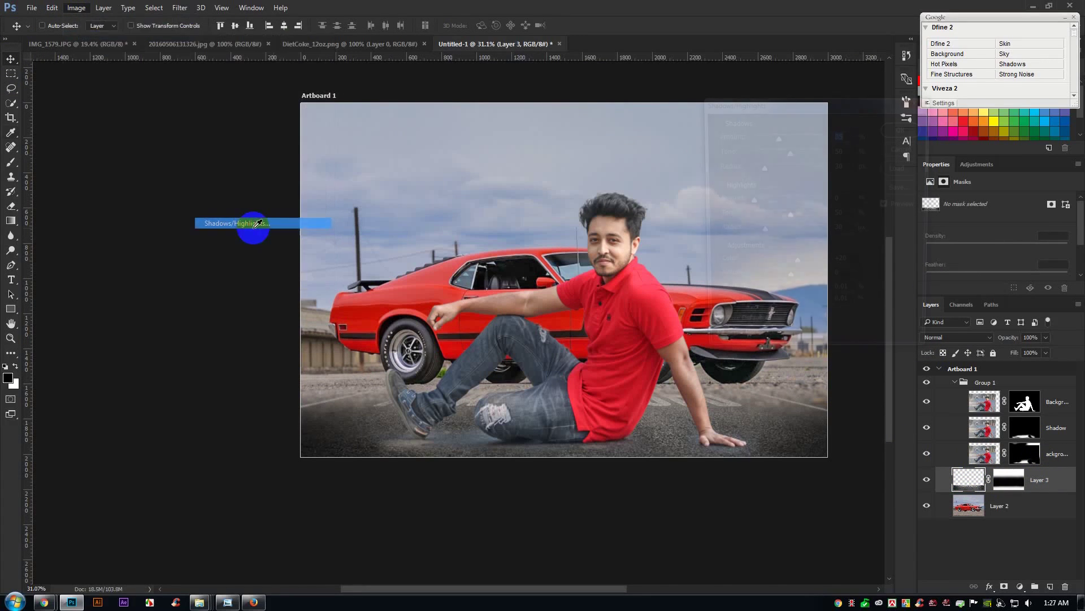
pyautogui.click(904, 128)
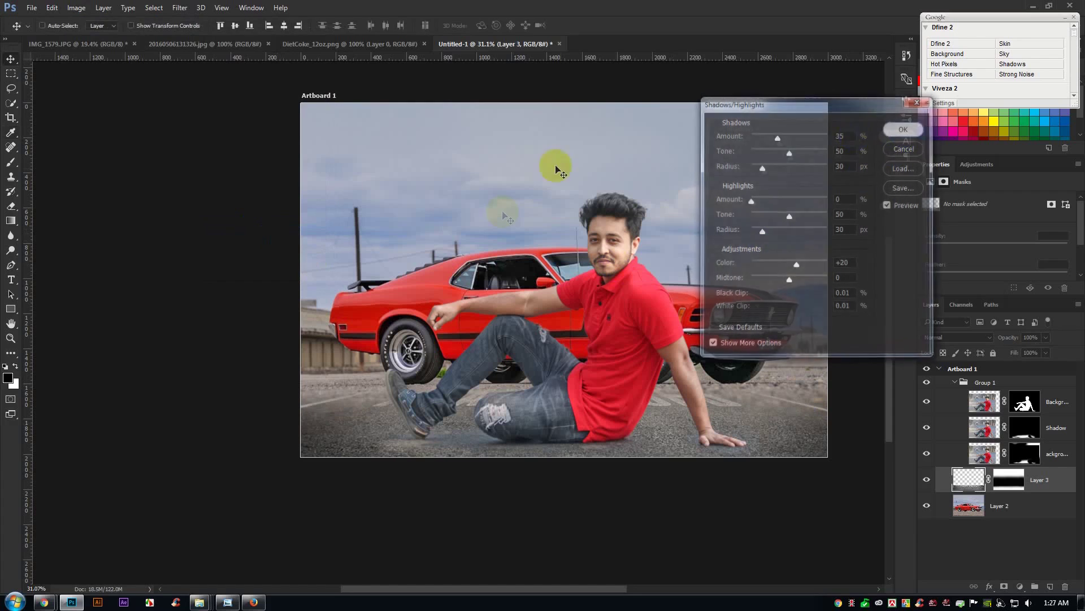
# Apply a Color Balance adjustment to Layer 3, shifting its midtones slightly toward magenta and yellow.
pyautogui.scroll(2, 504, 294)
pyautogui.press('v')
pyautogui.click(77, 8)
pyautogui.moveTo(181, 36)
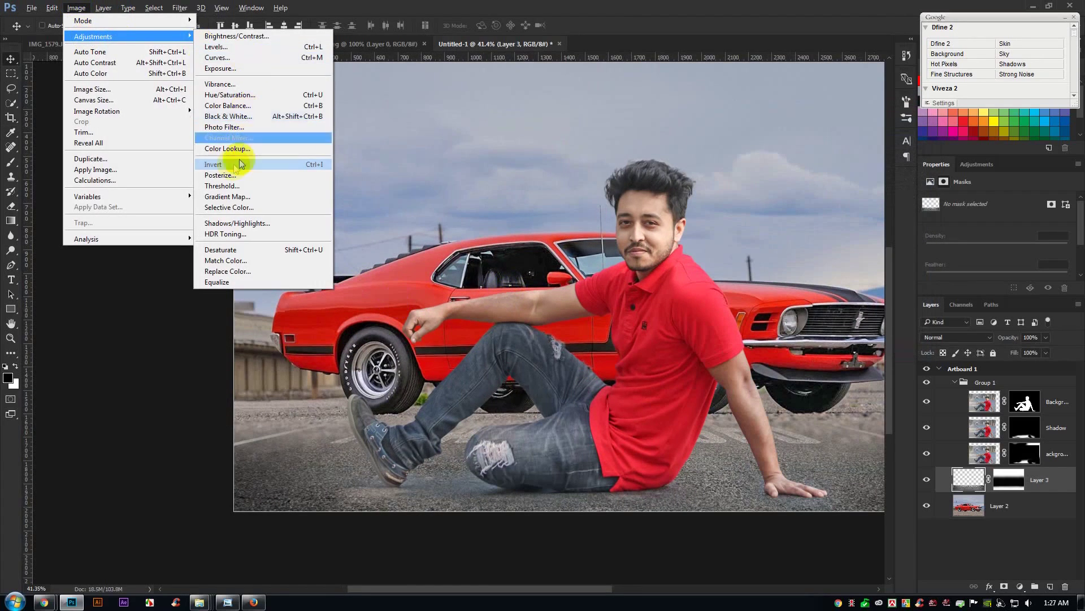
pyautogui.click(226, 106)
pyautogui.moveTo(547, 151); pyautogui.dragTo(620, 114)
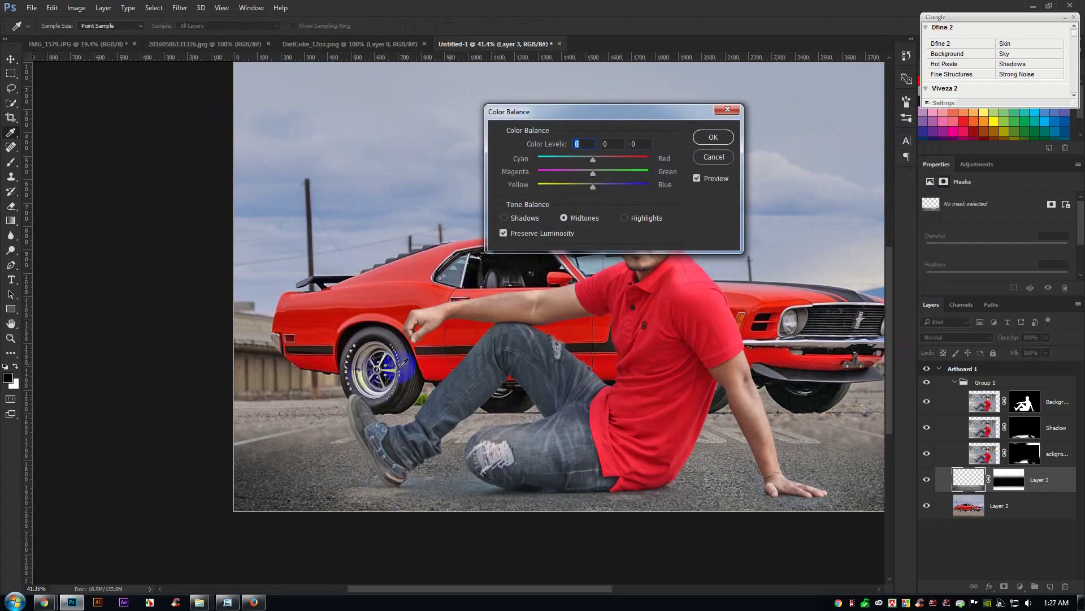
pyautogui.moveTo(593, 172); pyautogui.dragTo(589, 175)
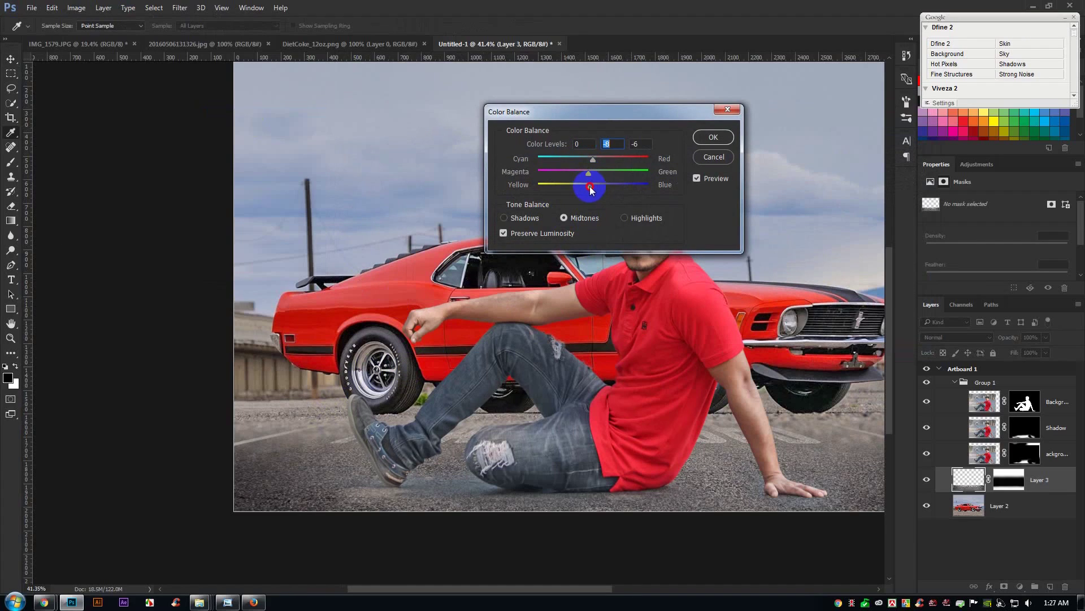
pyautogui.click(714, 137)
pyautogui.press('v')
# Add a Color Balance adjustment layer clipped to the "ackground" layer in Group 1.
pyautogui.scroll(1, 537, 473)
pyautogui.scroll(1, 456, 506)
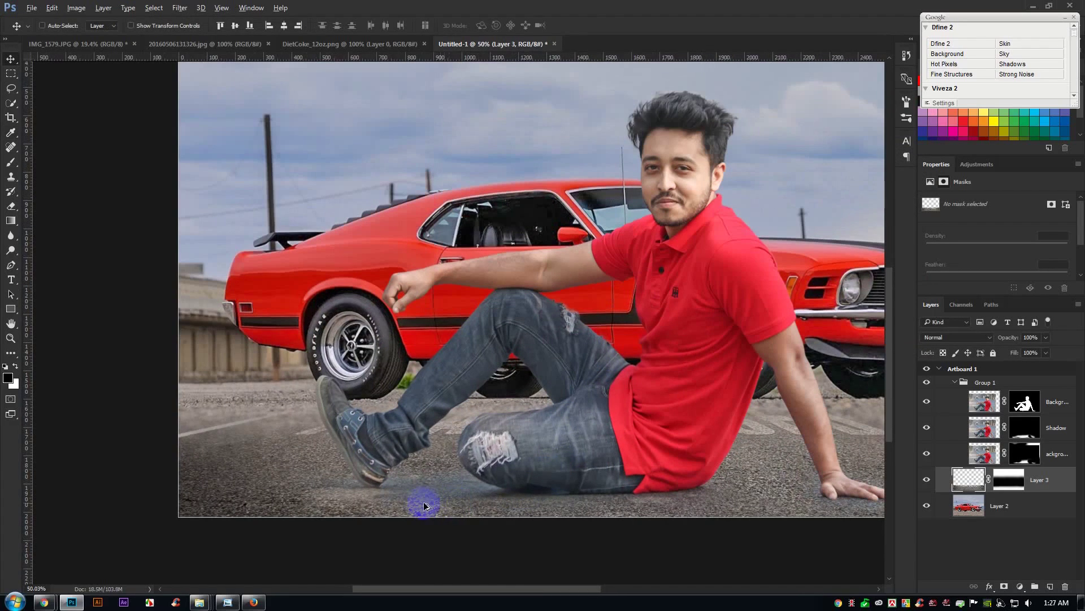
pyautogui.click(1055, 452)
pyautogui.click(1019, 586)
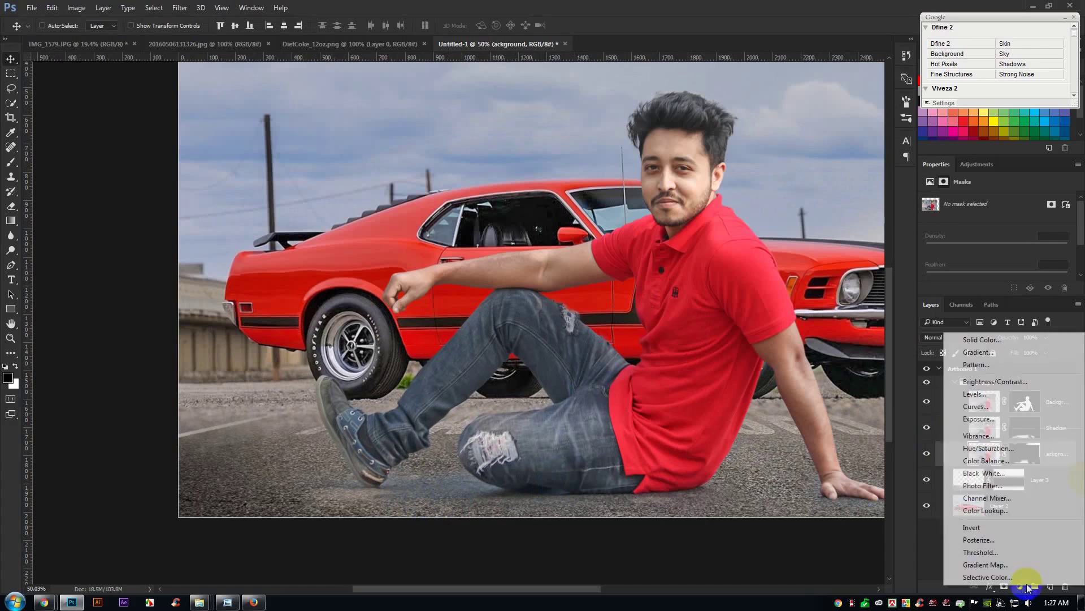
pyautogui.click(986, 460)
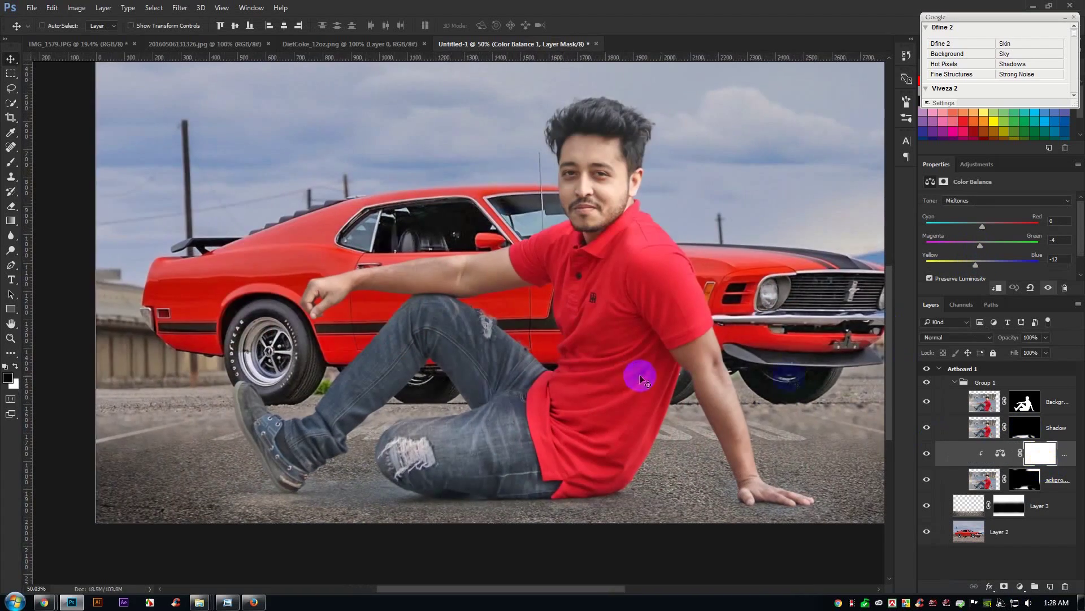
pyautogui.click(998, 288)
# Set the clipped Color Balance layer's midtones to -12 Cyan/Red, -24 Magenta/Green and -46 Yellow/Blue.
pyautogui.click(976, 266)
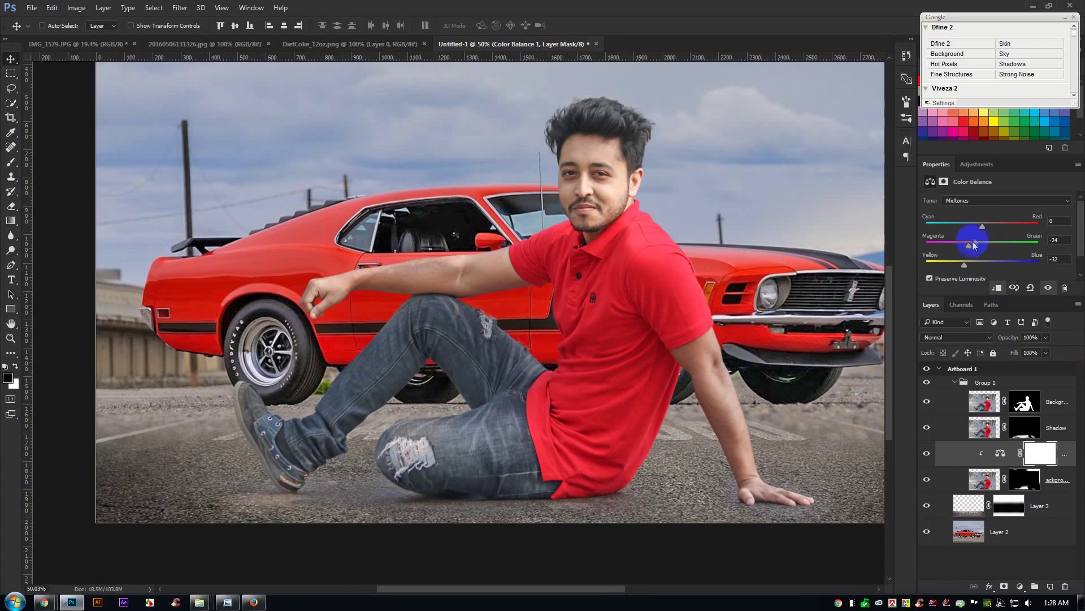
pyautogui.moveTo(981, 229); pyautogui.dragTo(974, 229)
pyautogui.click(966, 264)
pyautogui.moveTo(971, 267); pyautogui.dragTo(941, 270)
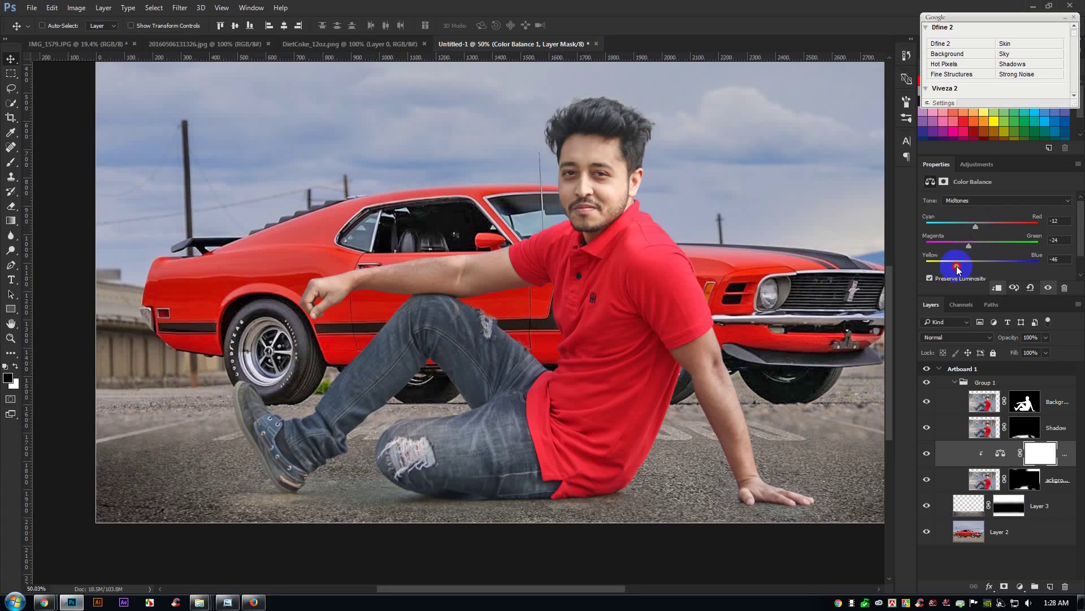
# Turn the Color Balance layer's mask black and paint white on it over the ground beneath the man.
pyautogui.scroll(-2, 507, 454)
pyautogui.scroll(-1, 500, 458)
pyautogui.scroll(1, 526, 457)
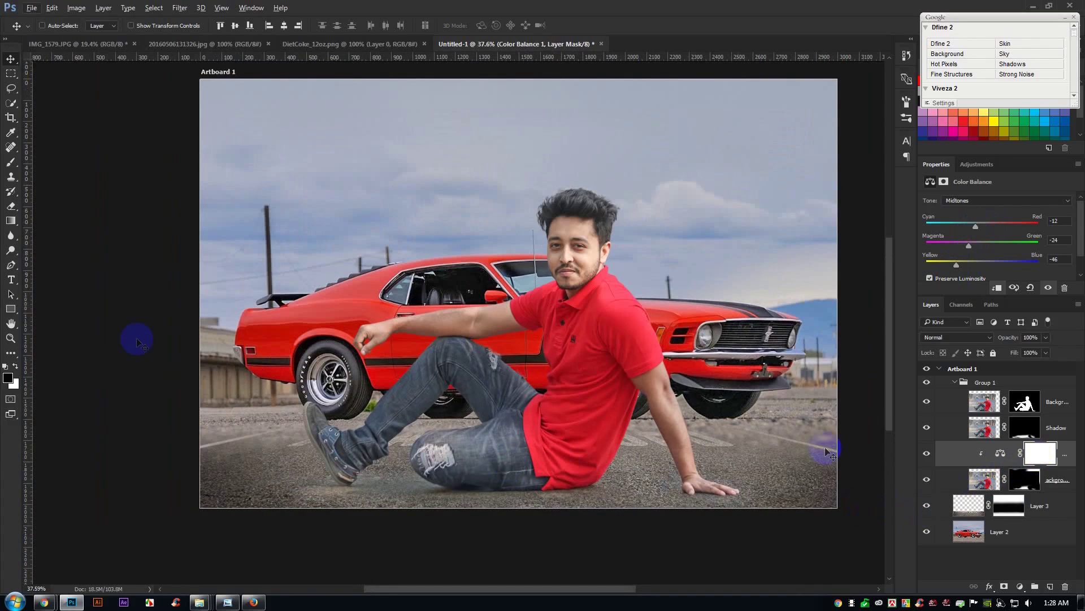
pyautogui.click(10, 163)
pyautogui.scroll(1, 337, 513)
pyautogui.press('d')
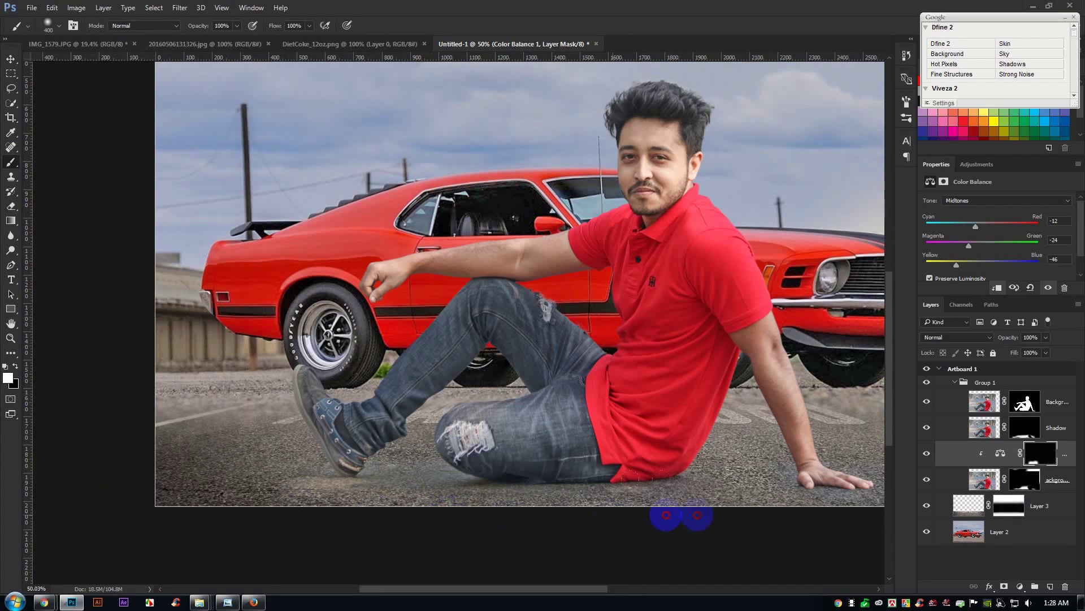
pyautogui.click(12, 59)
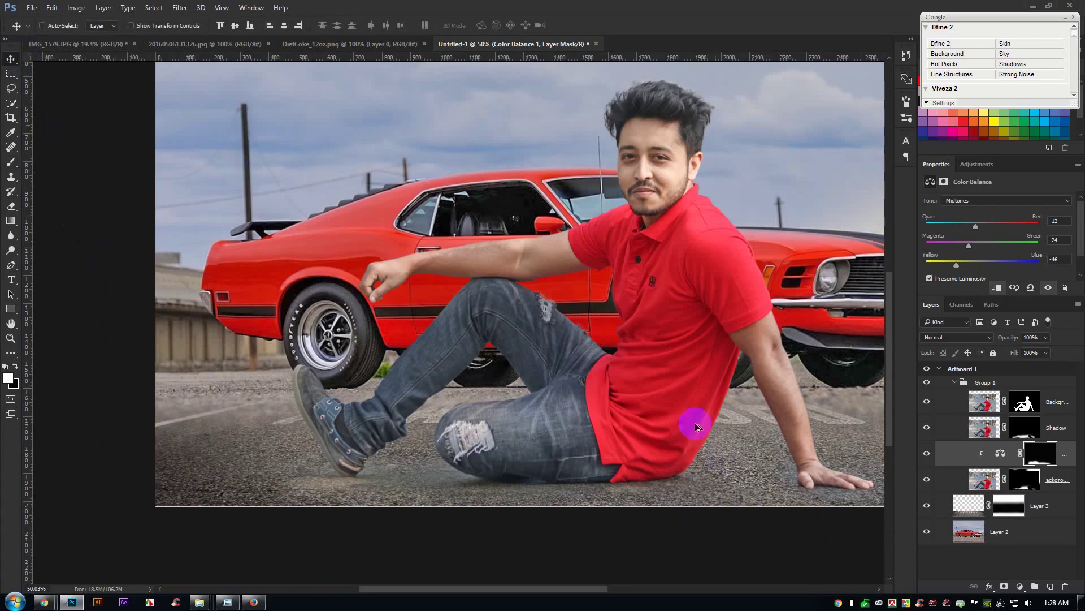
# Transform Layer 3's ground into a perspective trapezoid about 4855 by 552 px and move it up 32 px.
pyautogui.scroll(-1, 690, 424)
pyautogui.click(1057, 507)
pyautogui.scroll(-1, 678, 470)
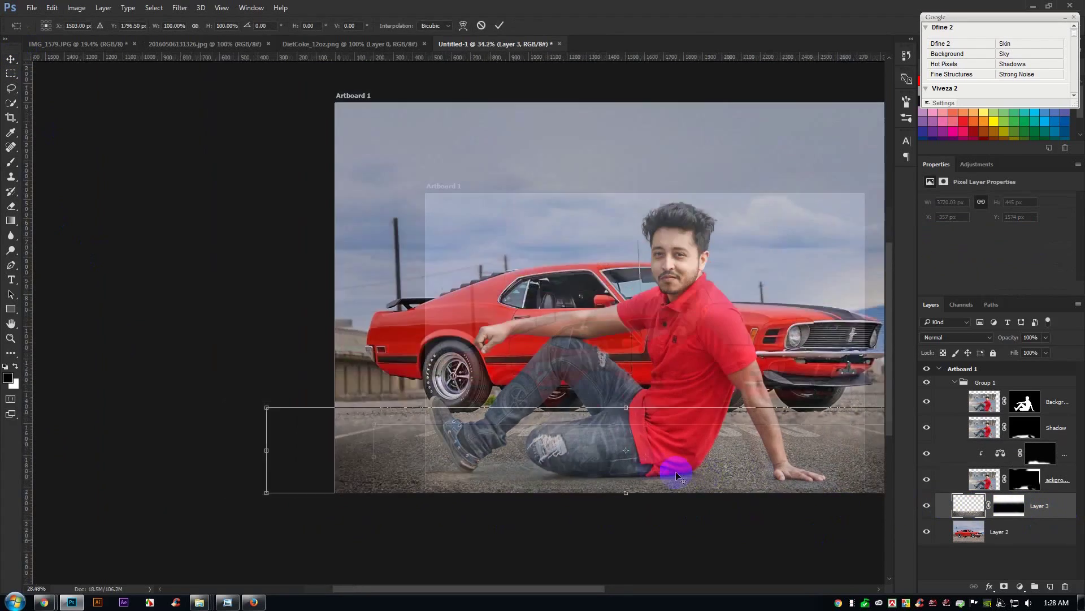
pyautogui.hotkey('ctrl', 't')
pyautogui.hscroll(3, 580, 447)
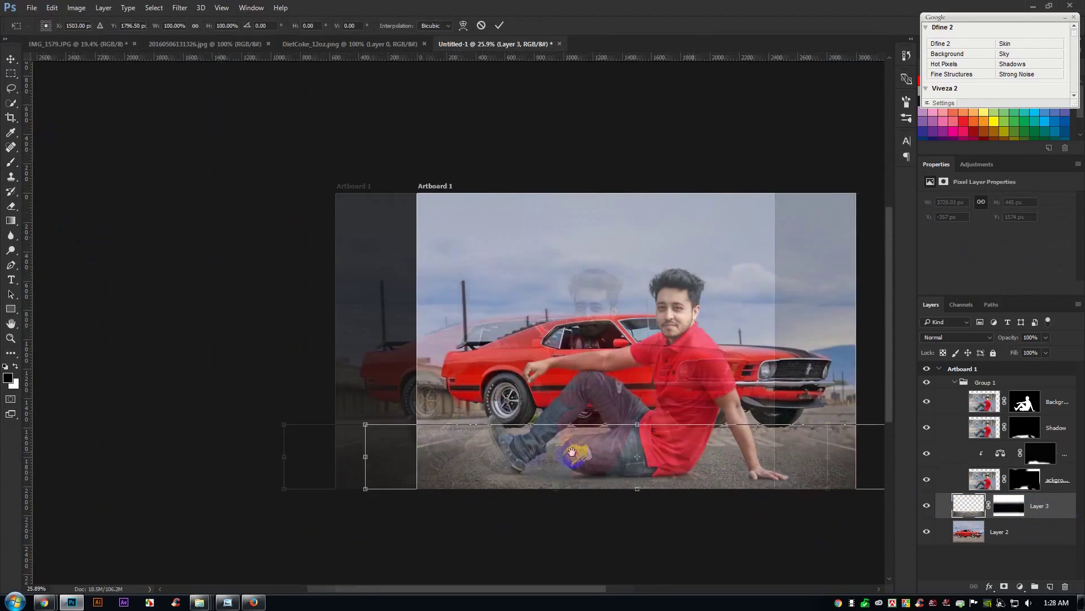
pyautogui.moveTo(478, 420); pyautogui.dragTo(481, 414)
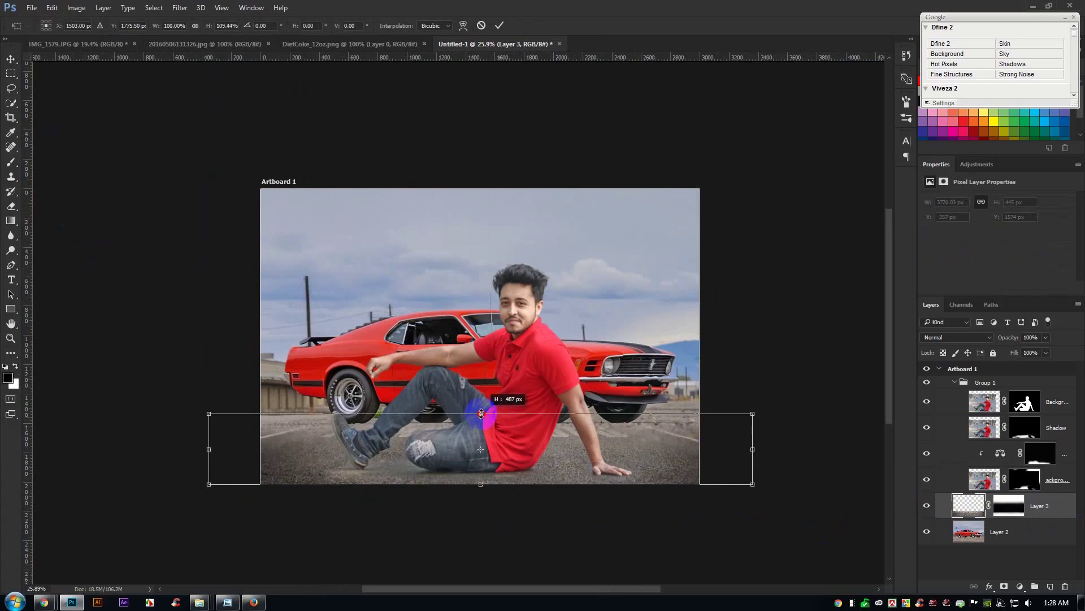
pyautogui.moveTo(752, 484); pyautogui.dragTo(826, 487)
pyautogui.moveTo(758, 451); pyautogui.dragTo(752, 449)
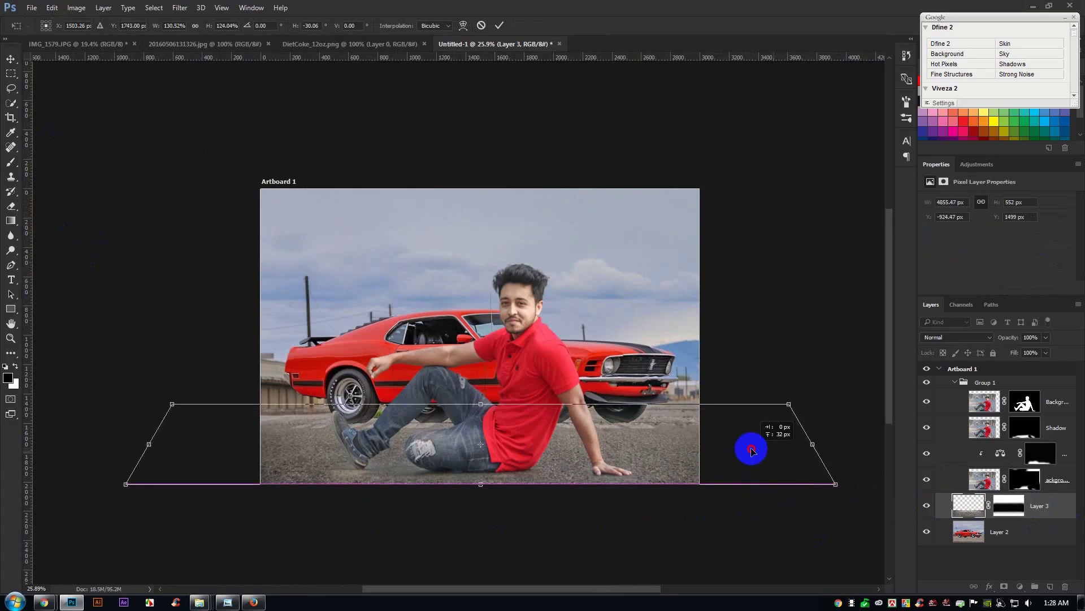
pyautogui.click(498, 26)
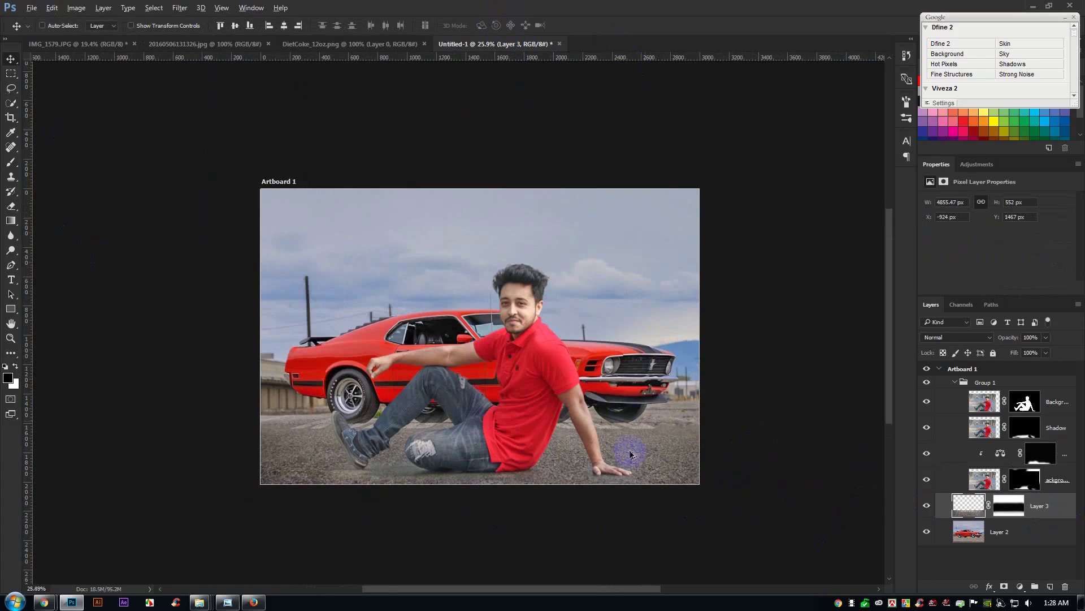
# Paint black on Layer 3's mask along the upper edge of the ground to blend it below the car.
pyautogui.scroll(2, 626, 453)
pyautogui.scroll(2, 632, 456)
pyautogui.click(1009, 505)
pyautogui.press('x')
pyautogui.click(11, 163)
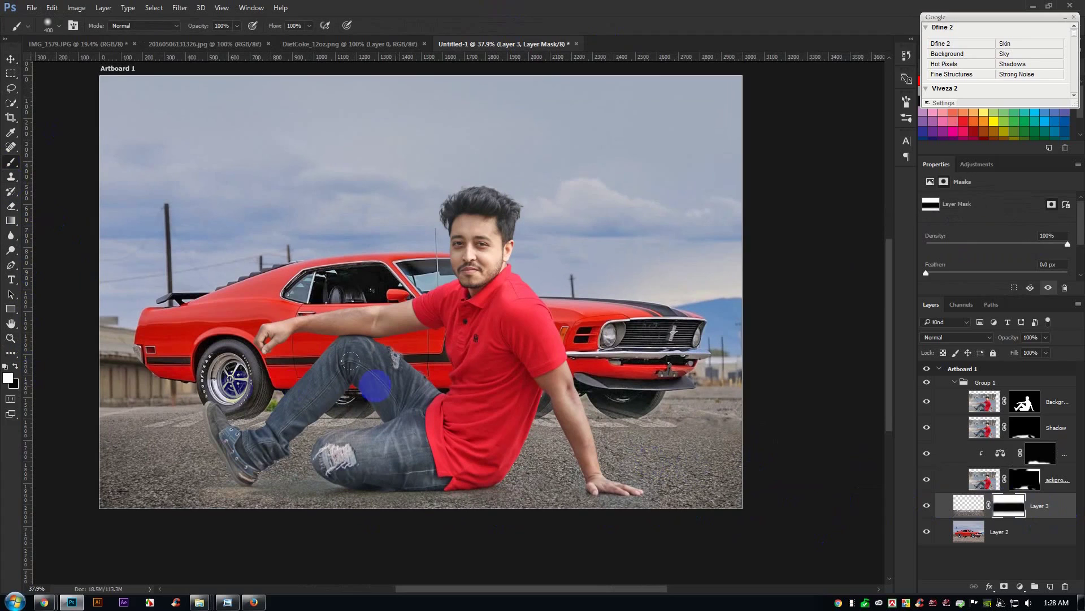
pyautogui.click(17, 367)
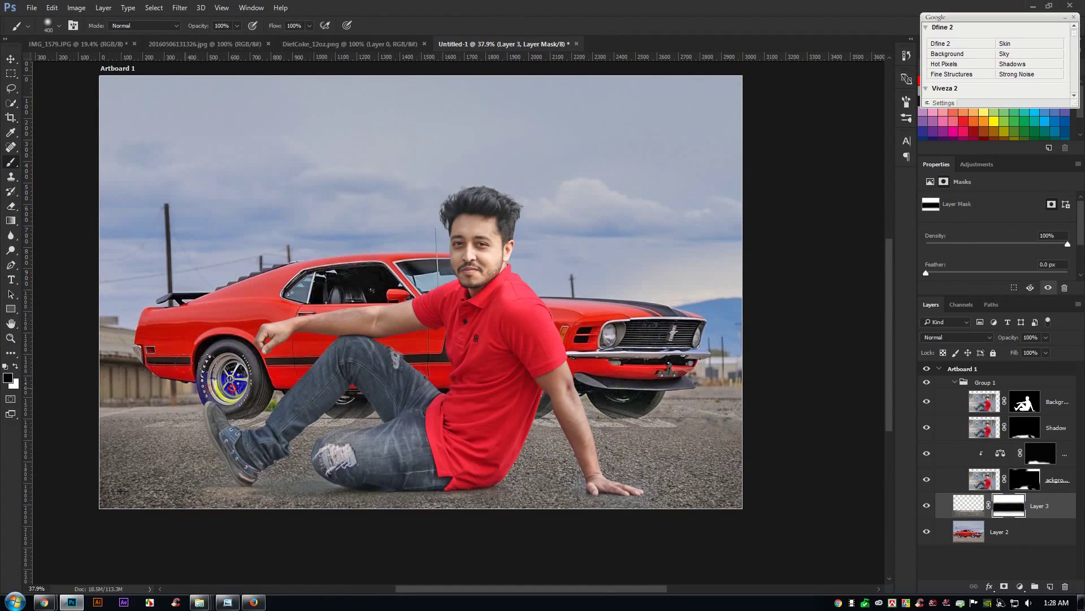
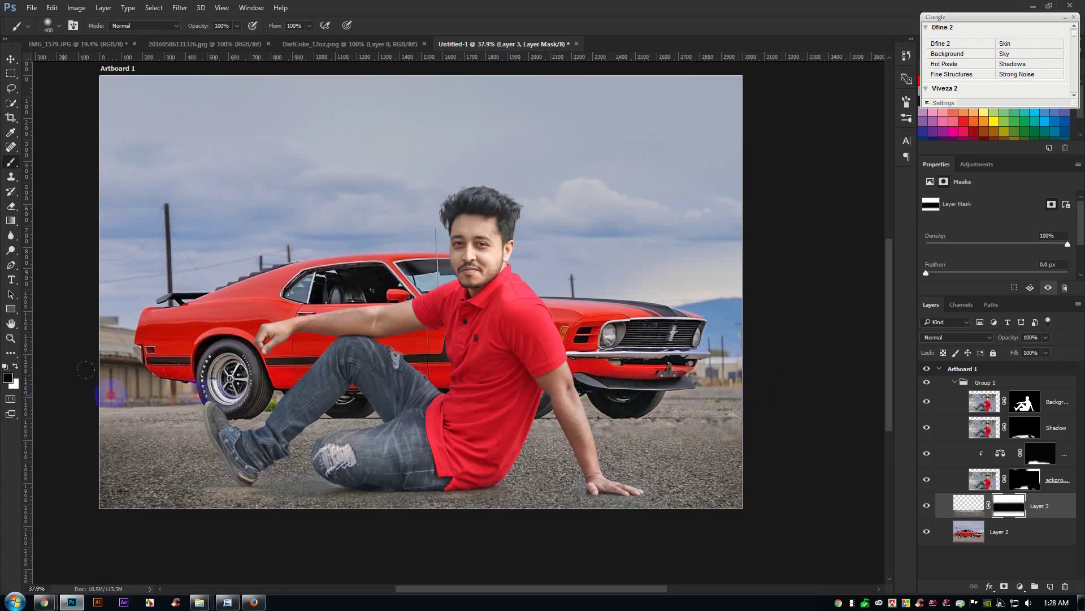
pyautogui.click(9, 61)
# Start a Tilt-Shift blur on Layer 3's image and place its centre on the ground beneath the man.
pyautogui.click(1046, 513)
pyautogui.click(180, 8)
pyautogui.moveTo(283, 134)
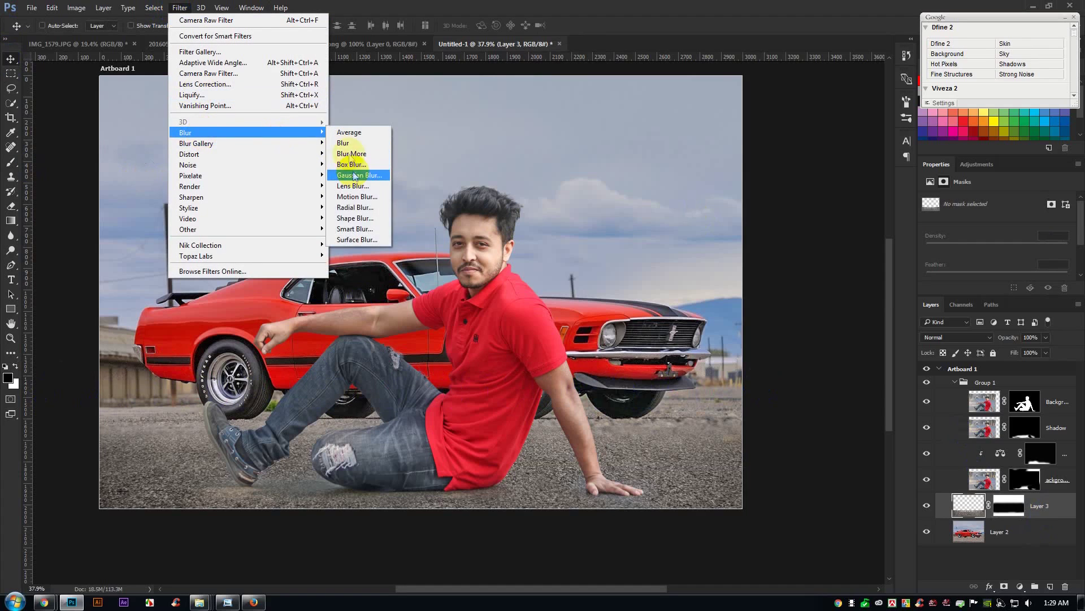
pyautogui.moveTo(223, 143)
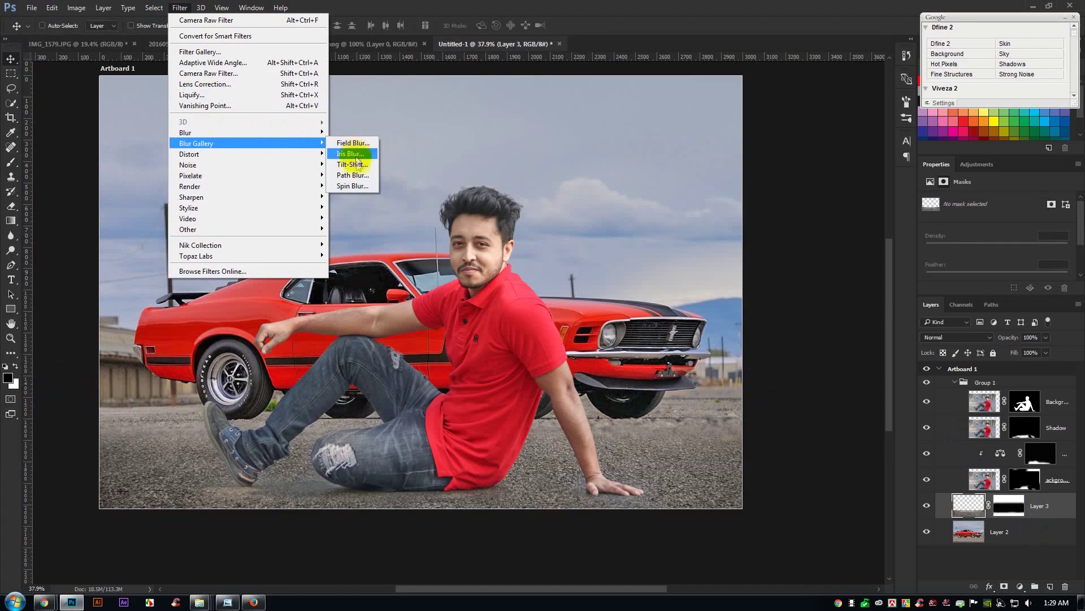
pyautogui.click(352, 164)
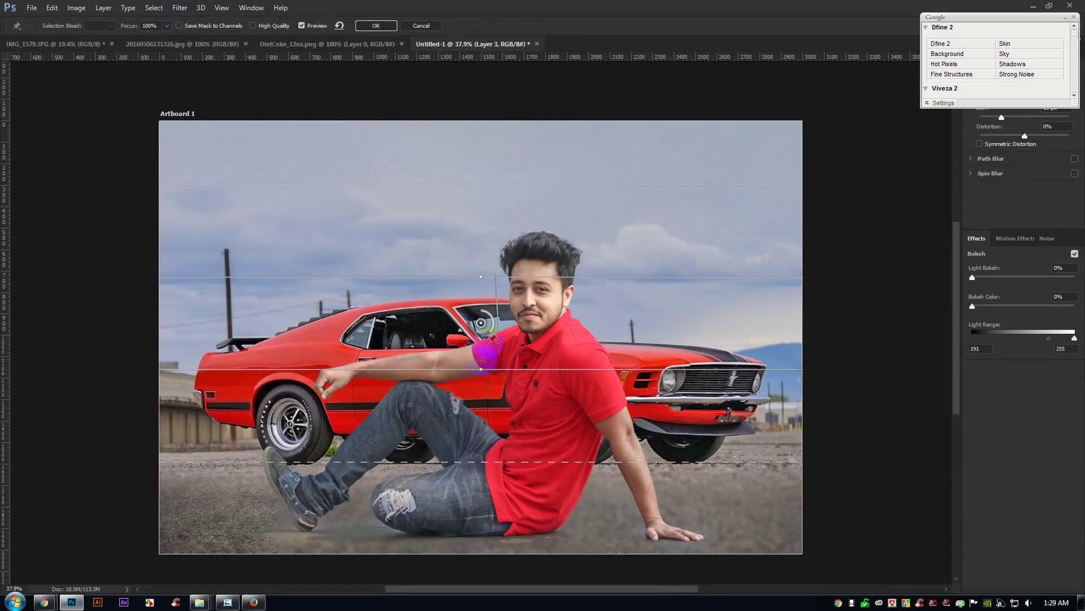
pyautogui.moveTo(481, 322); pyautogui.dragTo(492, 537)
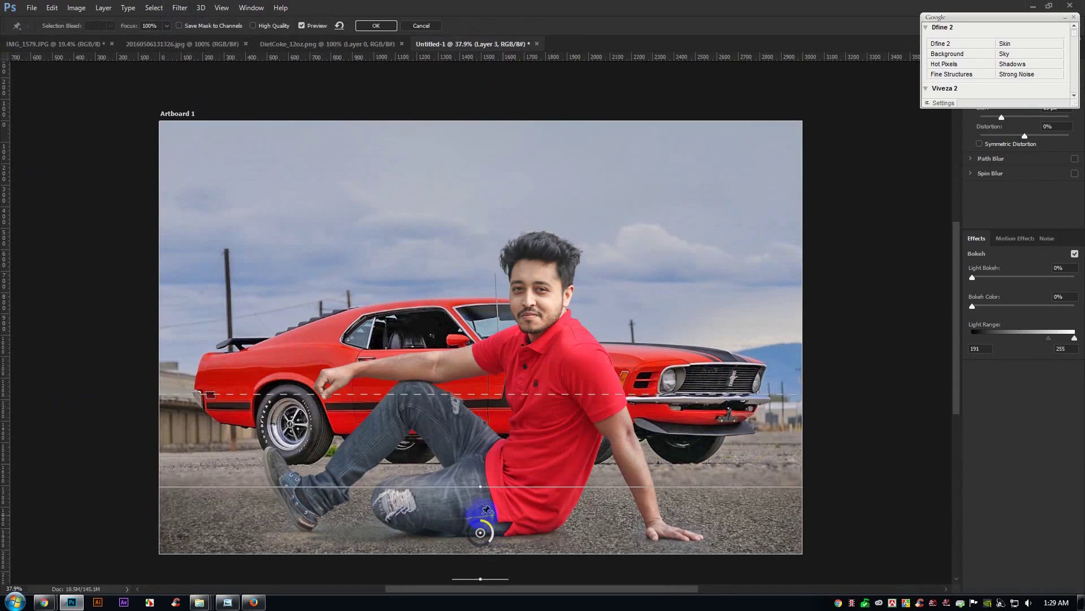
# Narrow the tilt-shift's sharp zone to the ground beneath the man, reduce the blur, and extend its upper transition towards the car.
pyautogui.moveTo(491, 485); pyautogui.dragTo(504, 530)
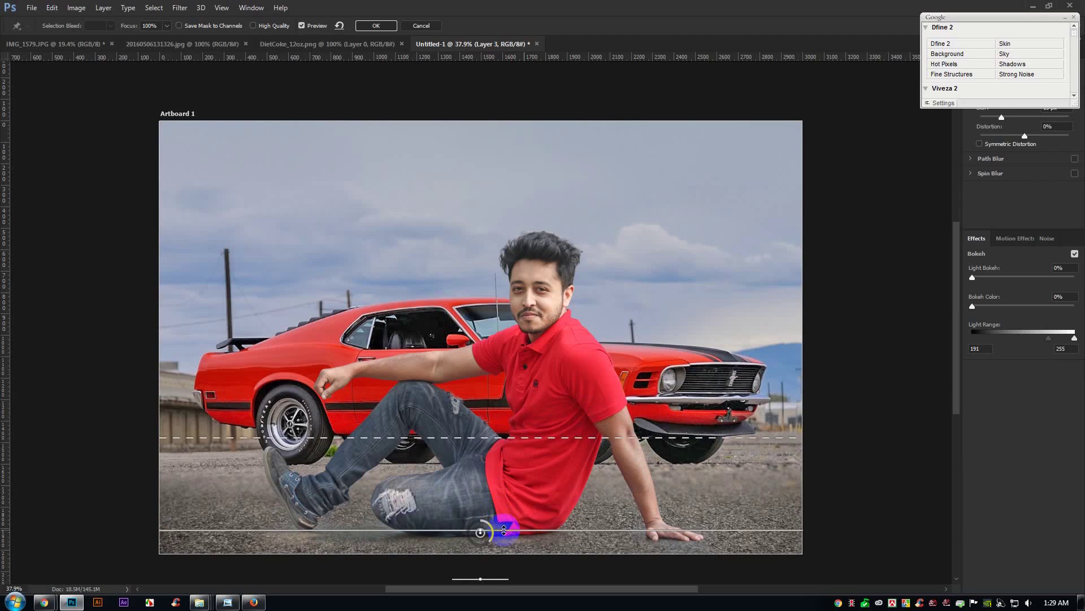
pyautogui.moveTo(497, 532); pyautogui.dragTo(495, 535)
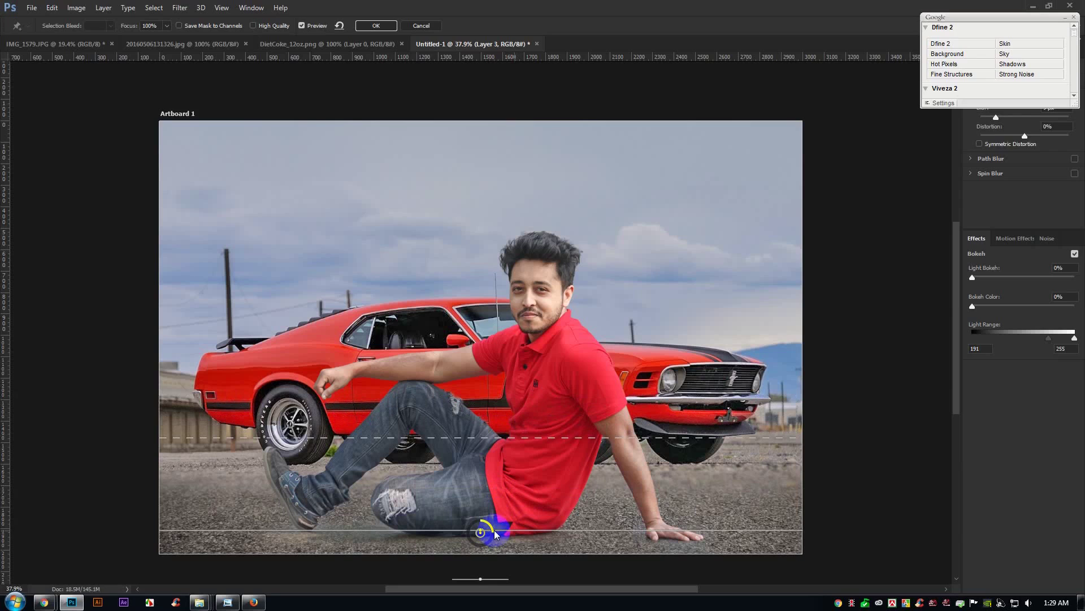
pyautogui.moveTo(492, 530); pyautogui.dragTo(487, 522)
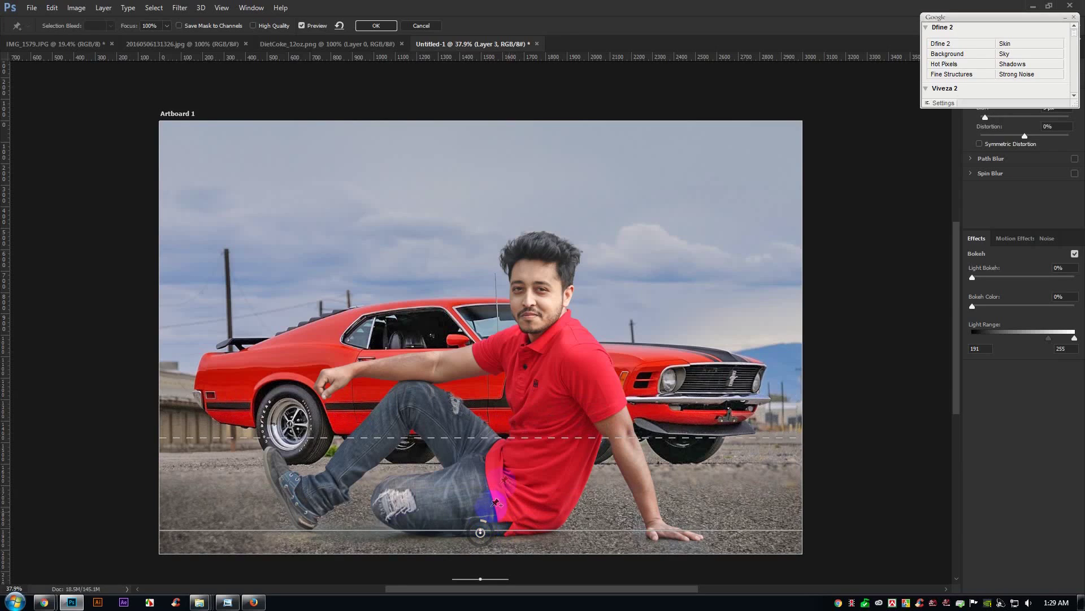
pyautogui.moveTo(516, 437); pyautogui.dragTo(517, 399)
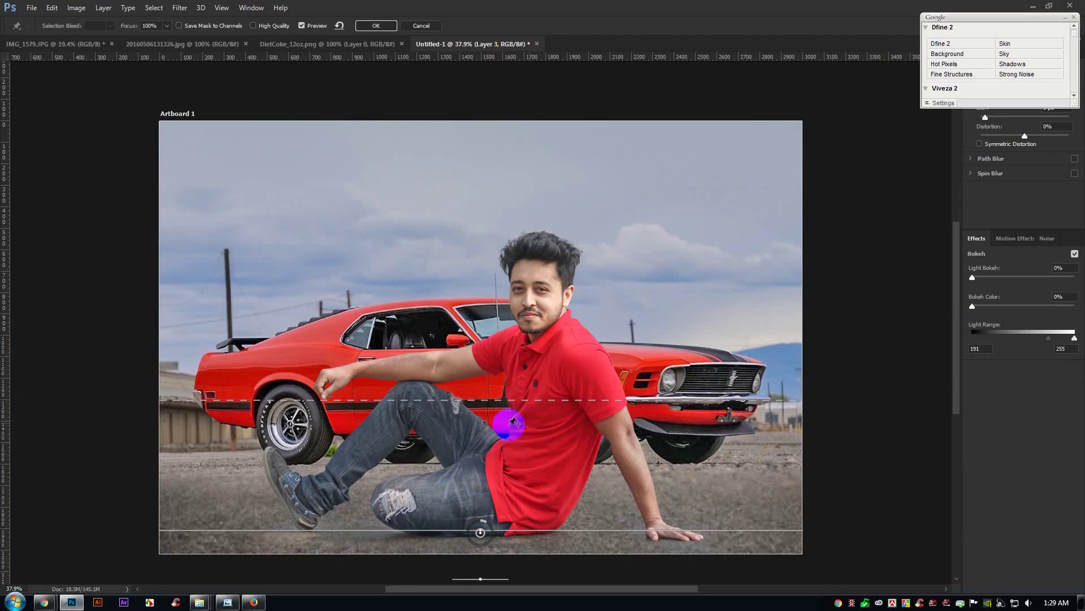
# Move the tilt-shift centre just below the artboard's lower edge and apply the blur to Layer 3.
pyautogui.moveTo(483, 532)
pyautogui.mouseDown()
pyautogui.moveTo(481, 543)
pyautogui.moveTo(484, 526)
pyautogui.moveTo(495, 534)
pyautogui.moveTo(482, 540)
pyautogui.mouseUp()
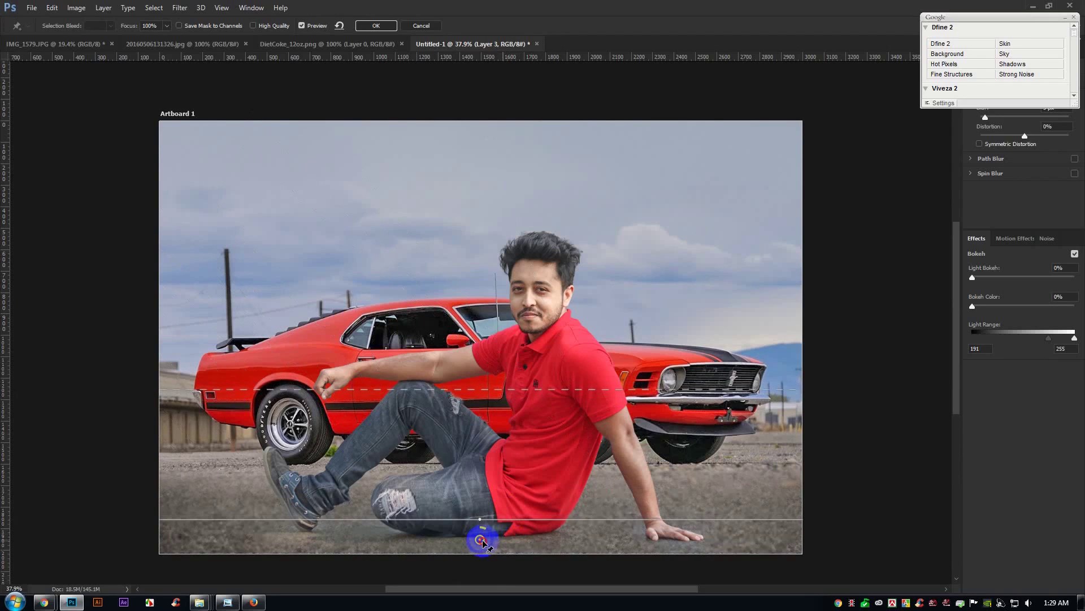
pyautogui.moveTo(482, 551); pyautogui.dragTo(481, 561)
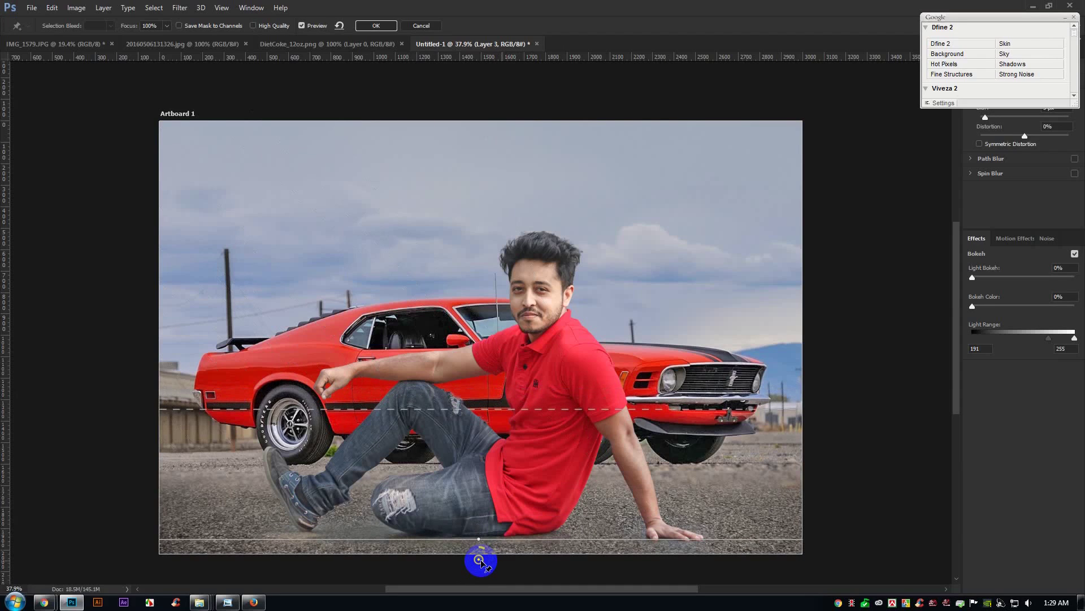
pyautogui.click(385, 26)
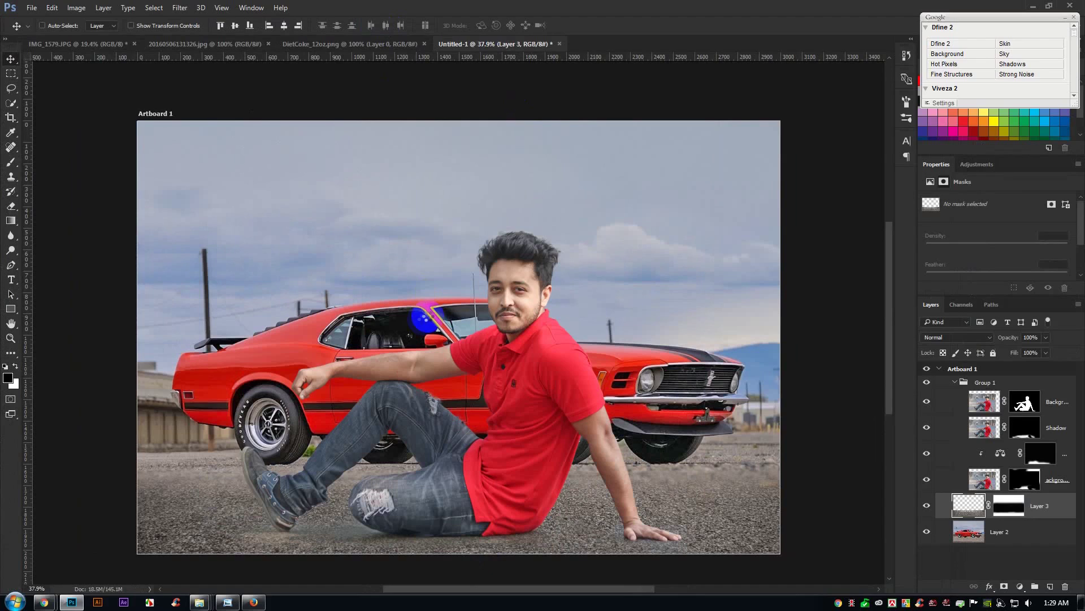
pyautogui.click(291, 160)
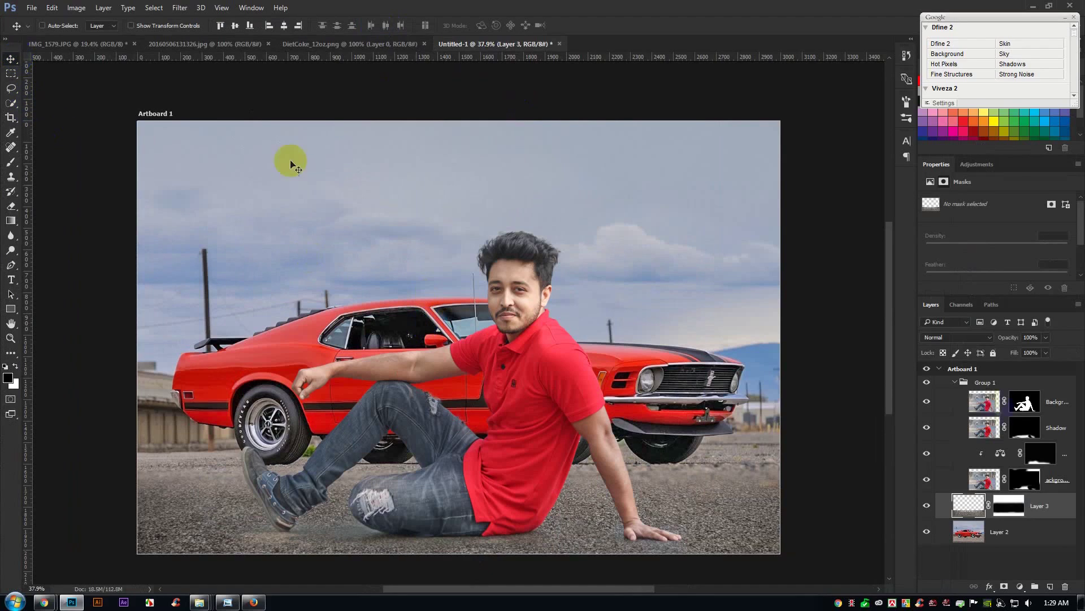
# Start a Tilt-Shift blur on Layer 2, centring it on the ground beneath the man with a narrow sharp zone.
pyautogui.click(999, 529)
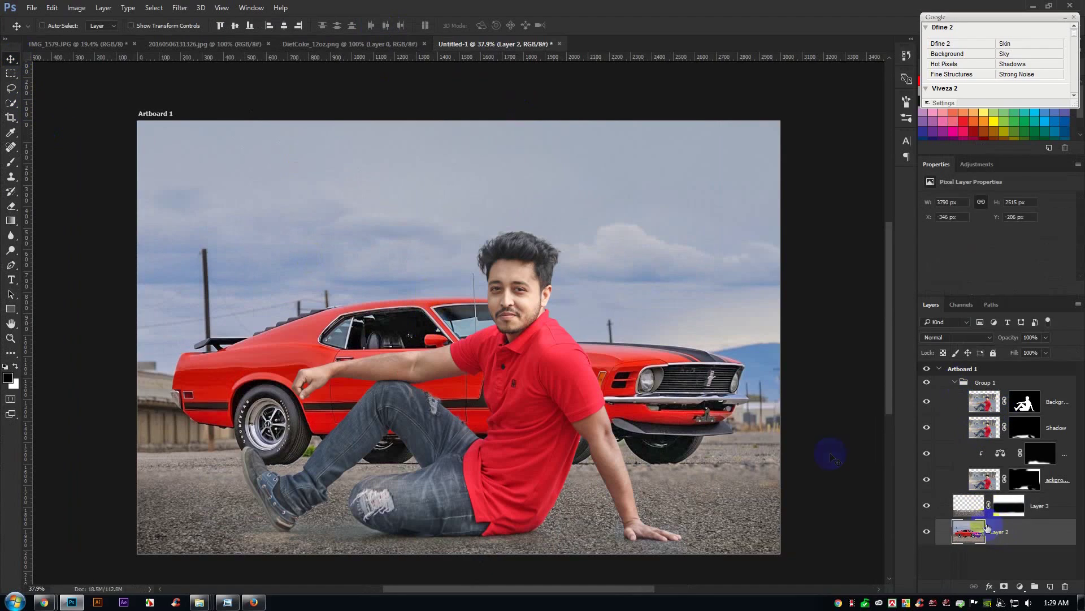
pyautogui.click(180, 7)
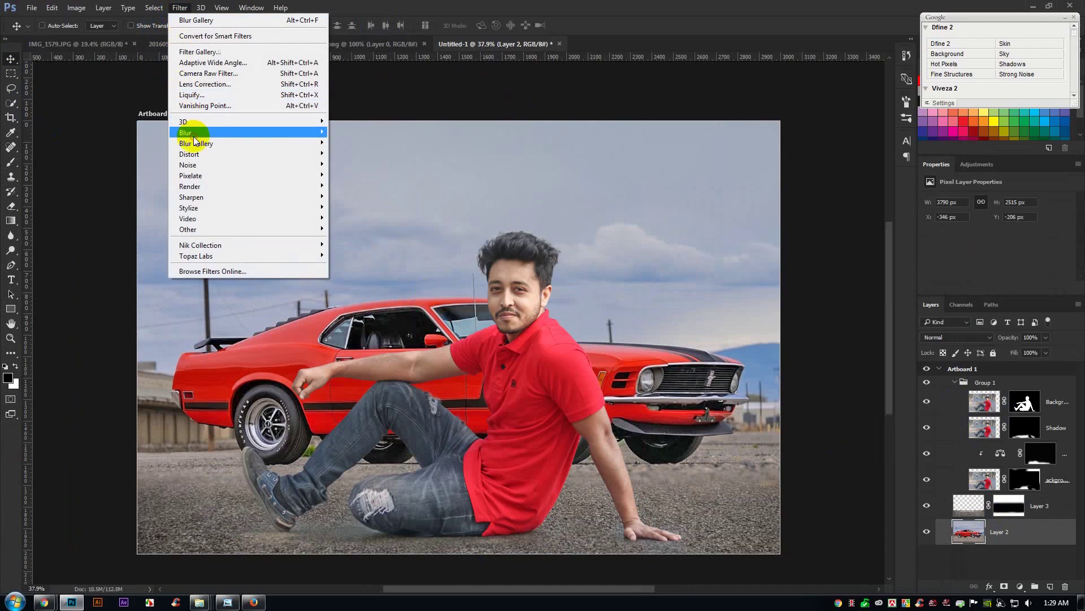
pyautogui.moveTo(192, 133)
pyautogui.moveTo(237, 142)
pyautogui.click(351, 164)
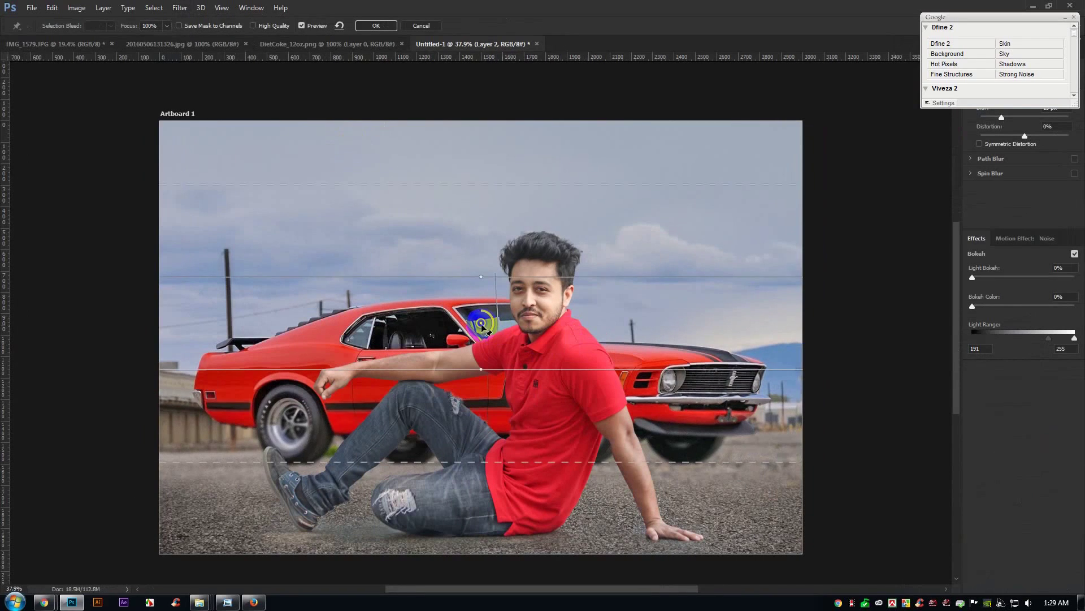
pyautogui.moveTo(486, 327); pyautogui.dragTo(478, 528)
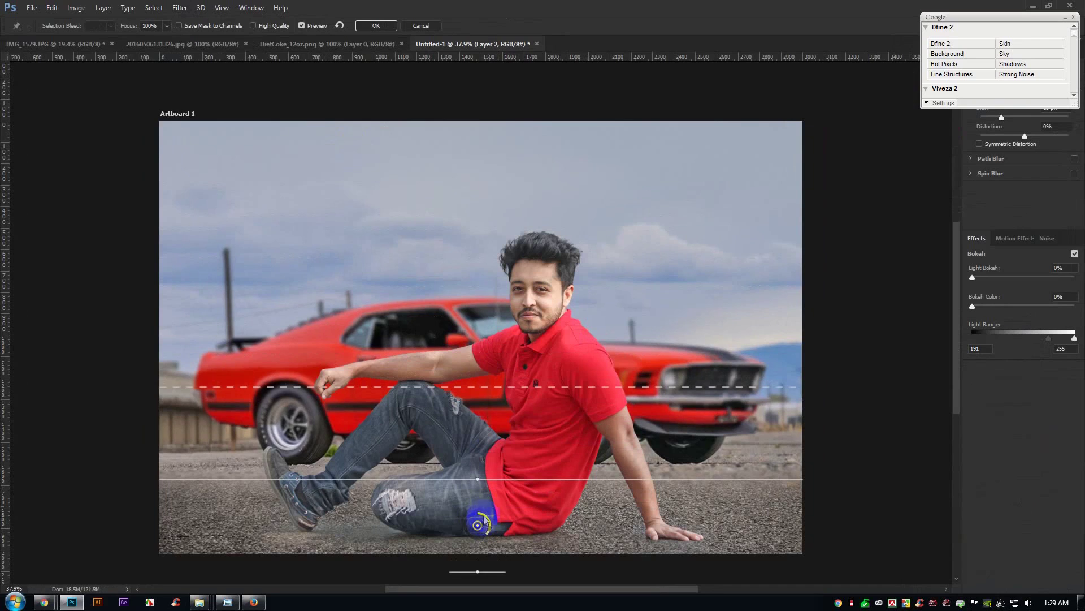
pyautogui.moveTo(478, 526); pyautogui.dragTo(480, 538)
pyautogui.moveTo(496, 491); pyautogui.dragTo(509, 525)
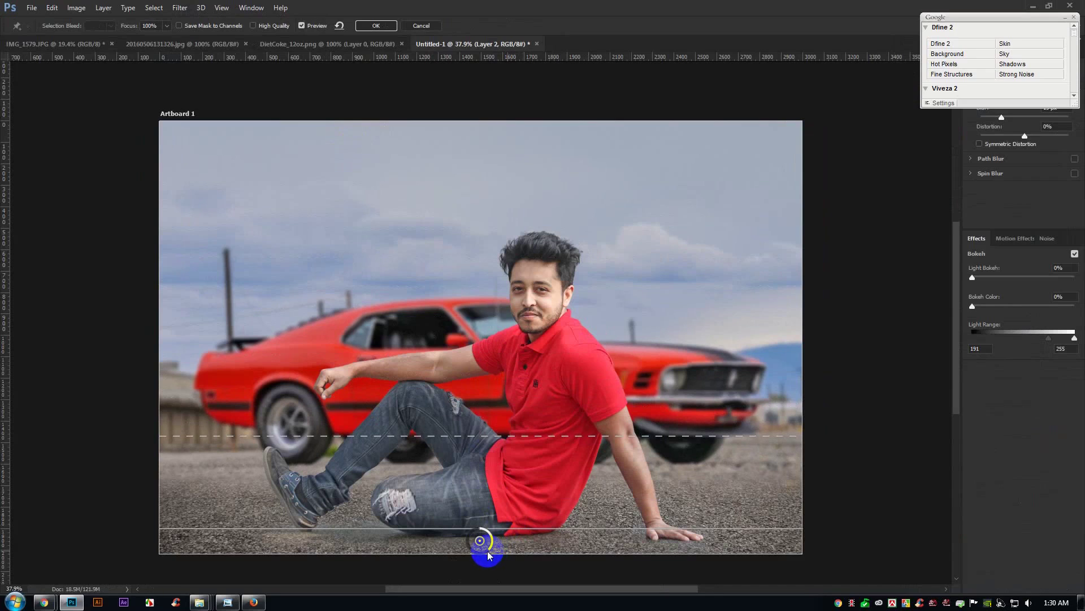
# Reduce the tilt-shift amount until the car is only slightly blurred and apply it to Layer 2.
pyautogui.moveTo(486, 555); pyautogui.dragTo(484, 555)
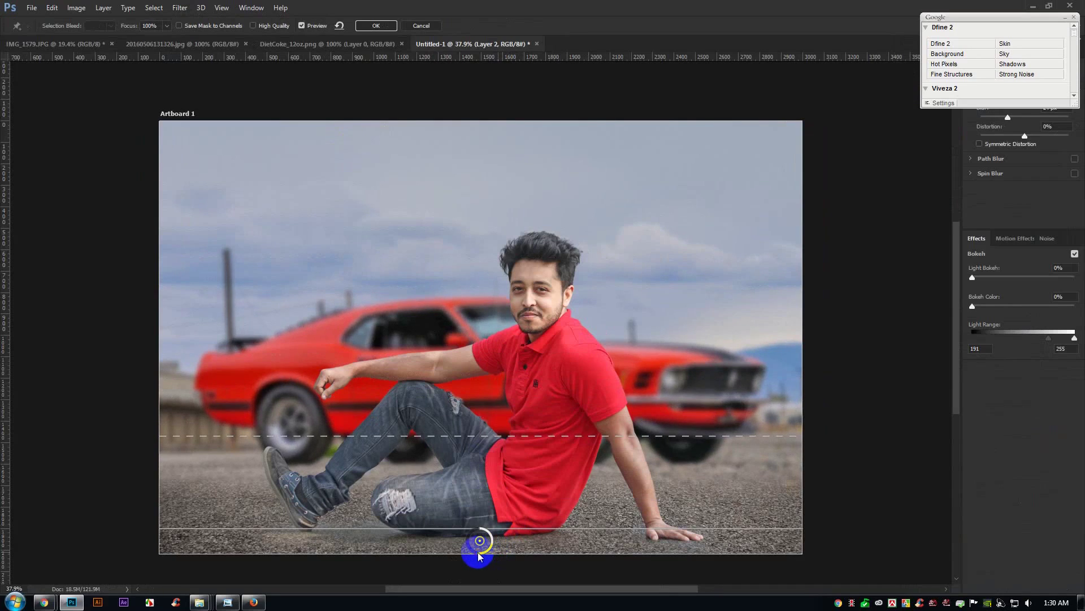
pyautogui.moveTo(483, 556); pyautogui.dragTo(490, 552)
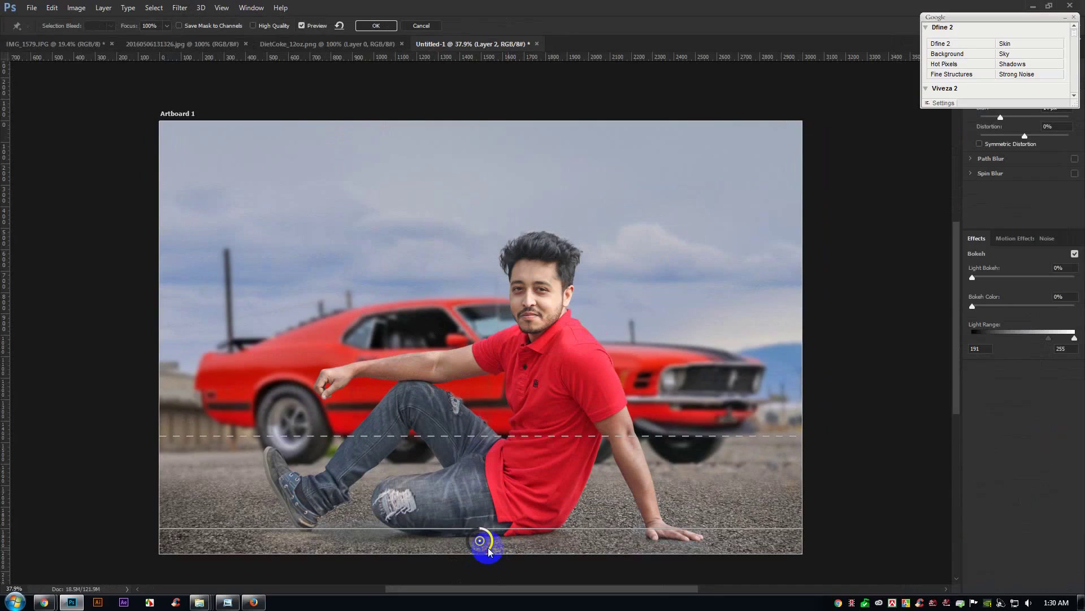
pyautogui.moveTo(491, 545); pyautogui.dragTo(496, 543)
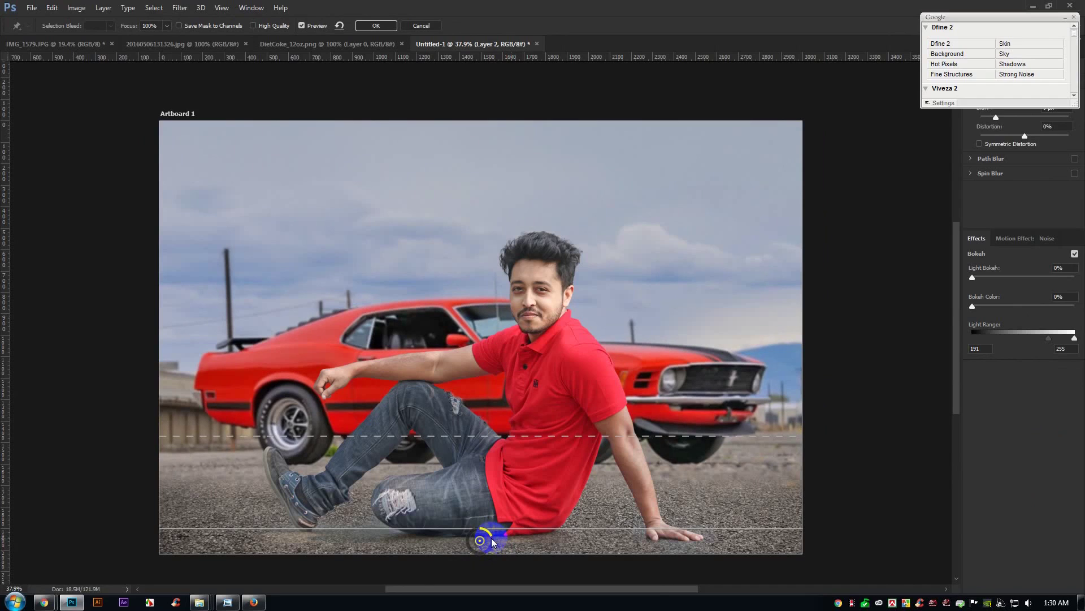
pyautogui.moveTo(491, 541); pyautogui.dragTo(492, 535)
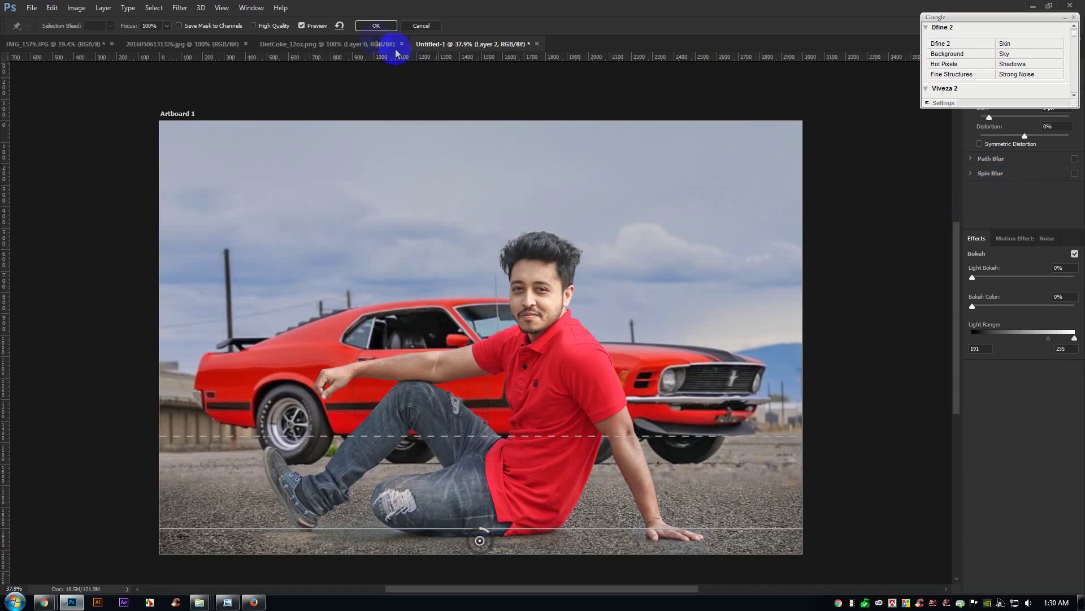
pyautogui.click(374, 26)
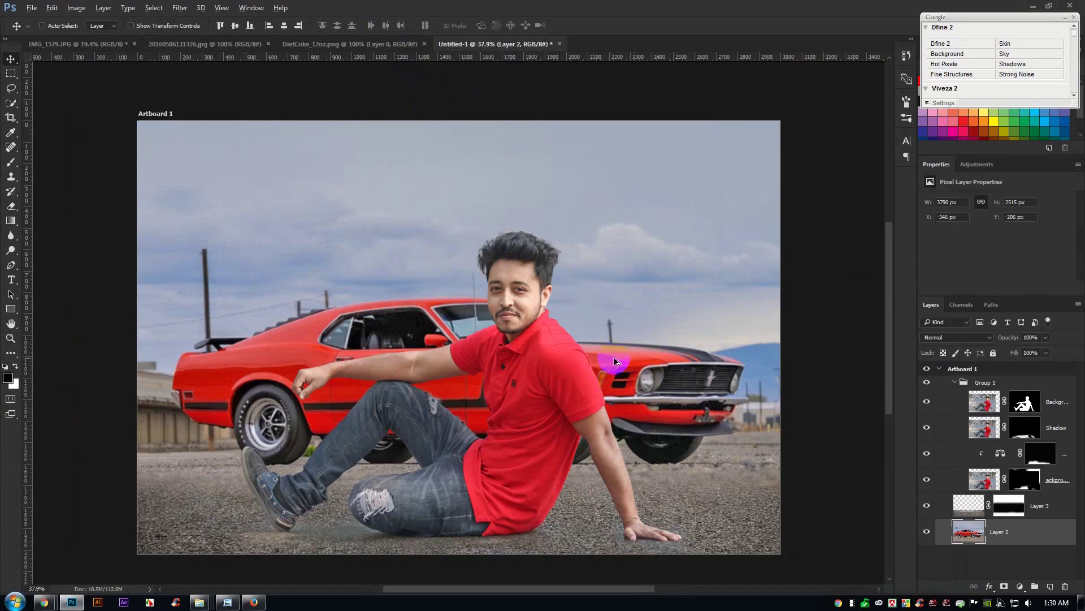
pyautogui.click(1029, 545)
pyautogui.scroll(-1, 665, 426)
pyautogui.scroll(1, 666, 426)
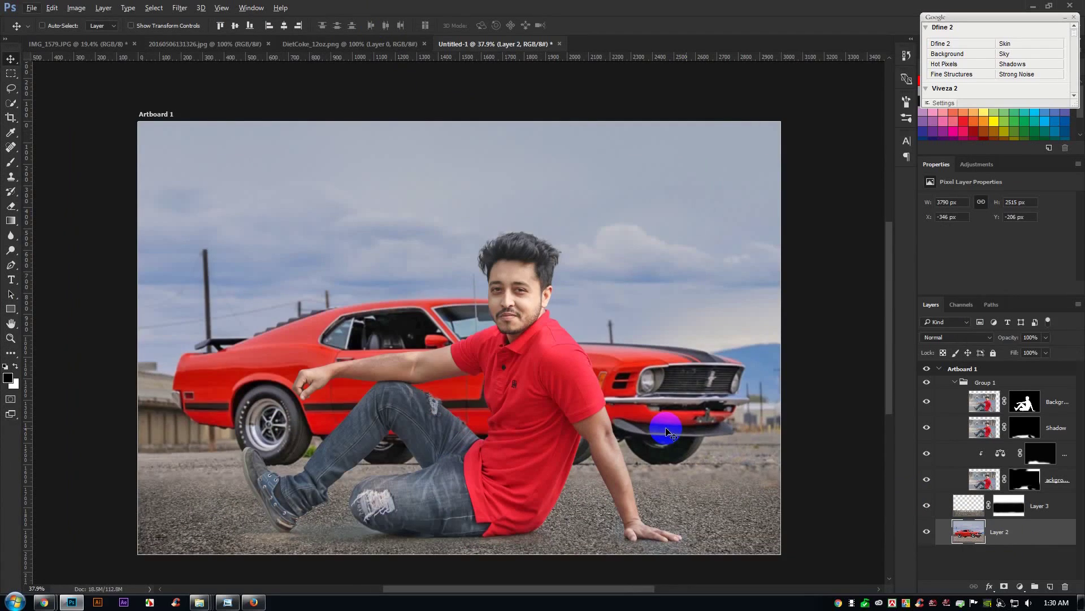
pyautogui.scroll(-1, 636, 428)
pyautogui.click(179, 8)
pyautogui.click(550, 256)
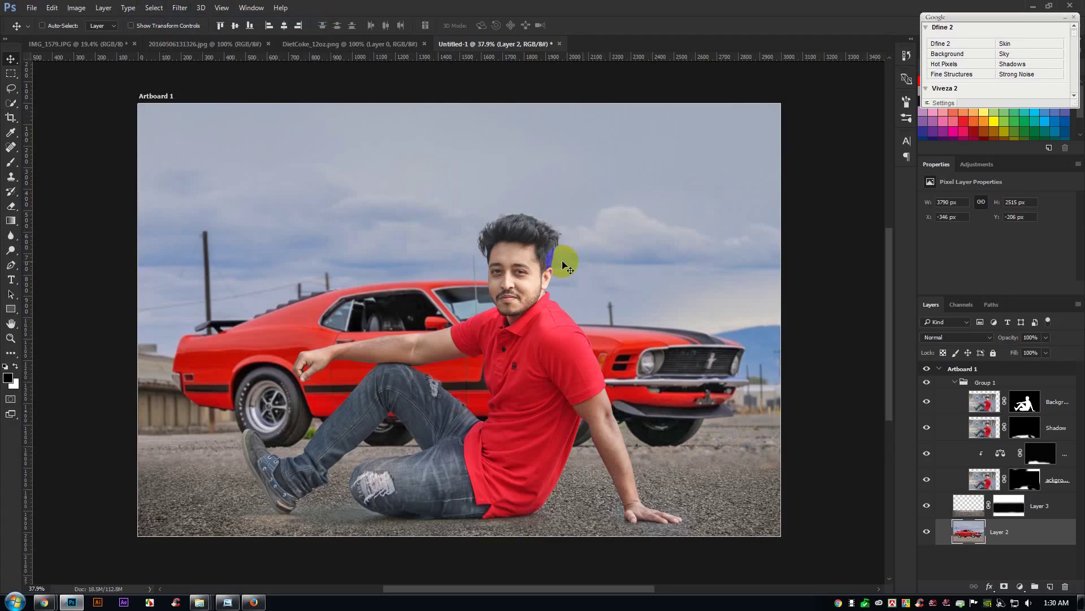
pyautogui.click(180, 7)
pyautogui.press('Escape')
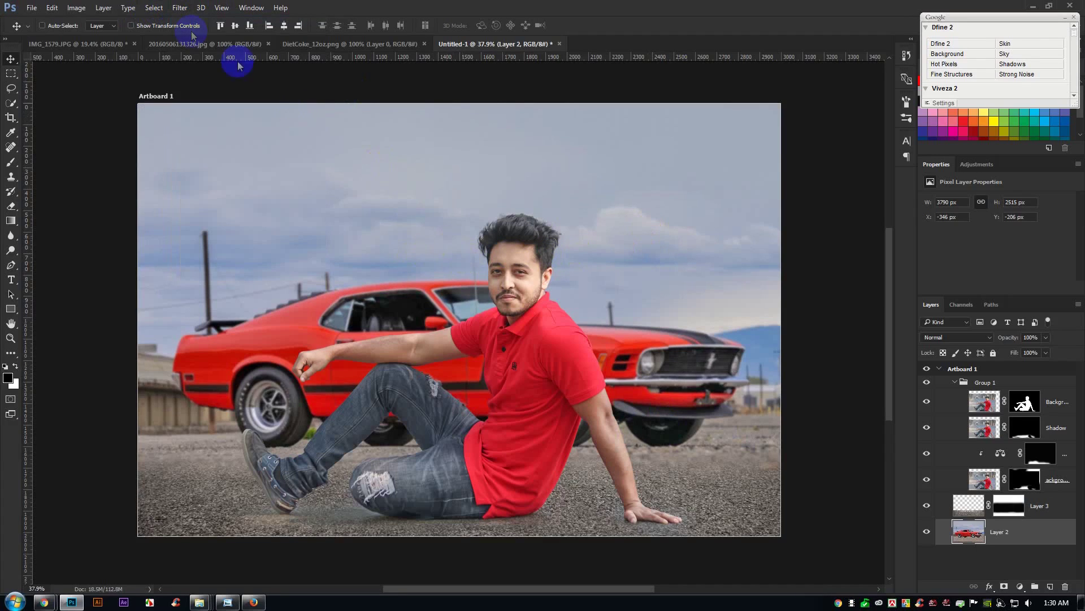
# Apply a Gaussian Blur with a 3-pixel radius to the car background on Layer 2.
pyautogui.click(180, 9)
pyautogui.moveTo(200, 132)
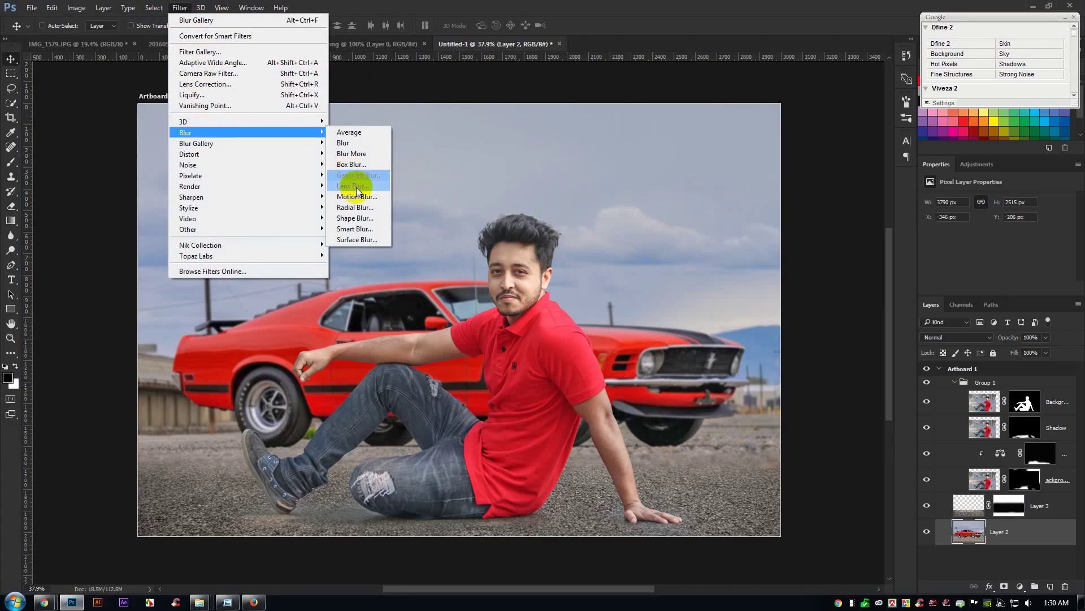
pyautogui.click(357, 177)
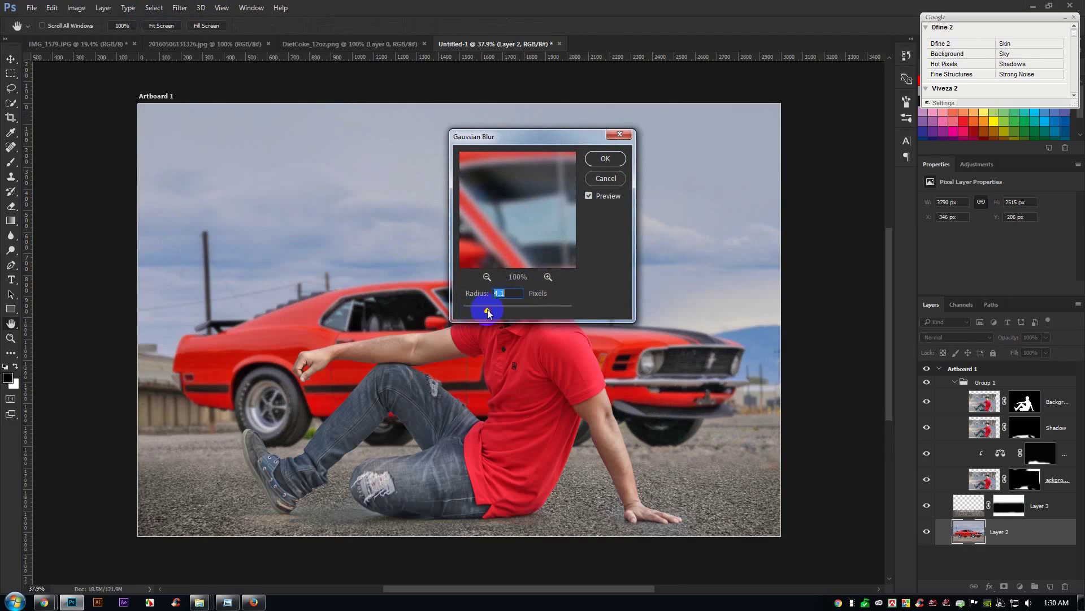
pyautogui.moveTo(498, 310); pyautogui.dragTo(483, 314)
pyautogui.moveTo(503, 139); pyautogui.dragTo(641, 145)
pyautogui.moveTo(622, 314); pyautogui.dragTo(624, 310)
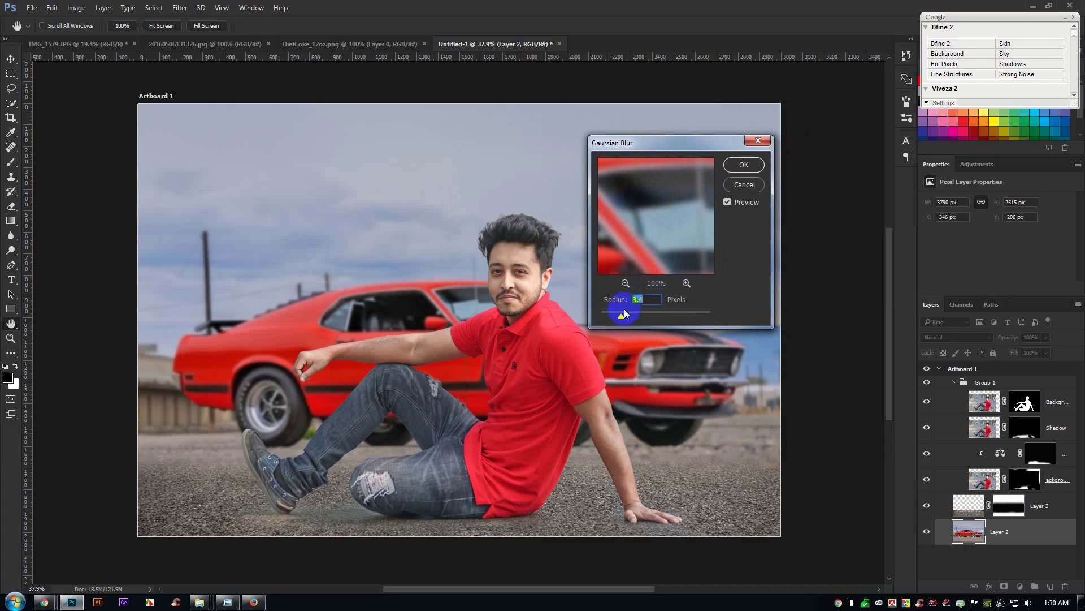
pyautogui.click(743, 165)
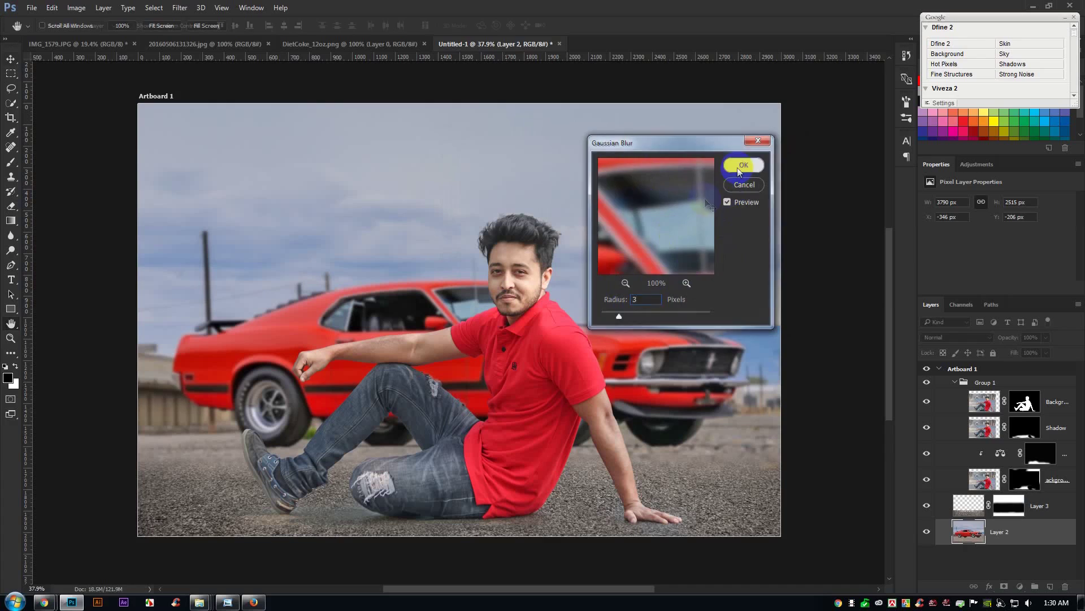
pyautogui.scroll(1, 553, 293)
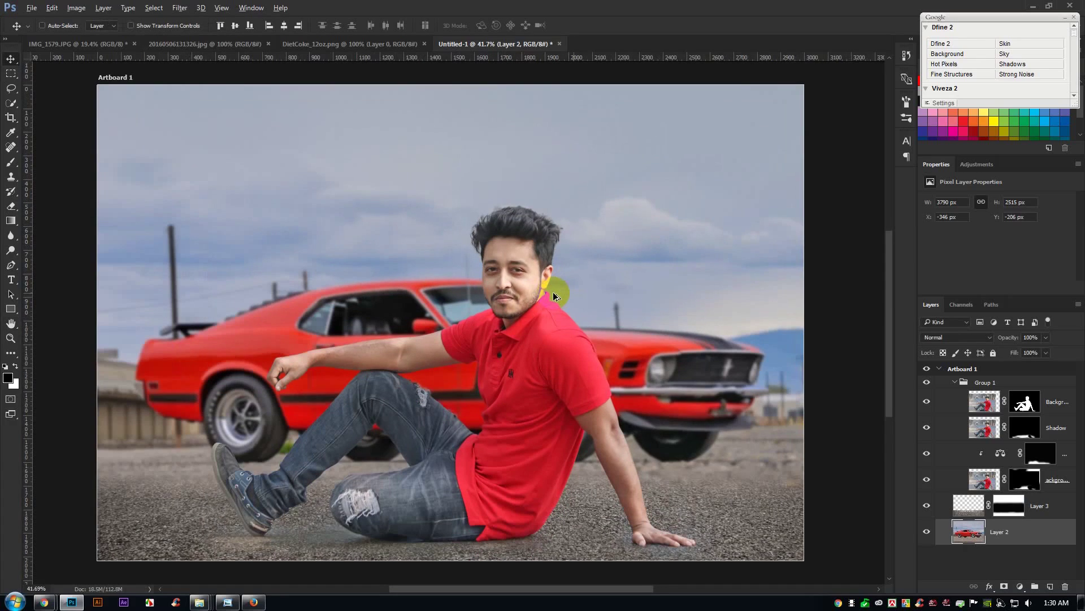
pyautogui.scroll(-1, 553, 293)
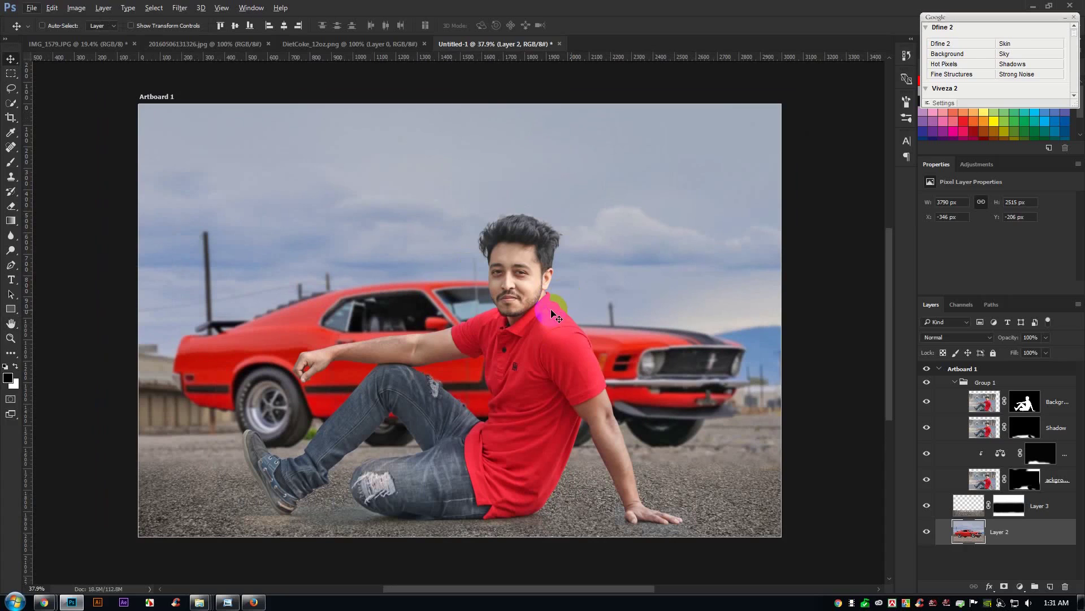
pyautogui.click(358, 46)
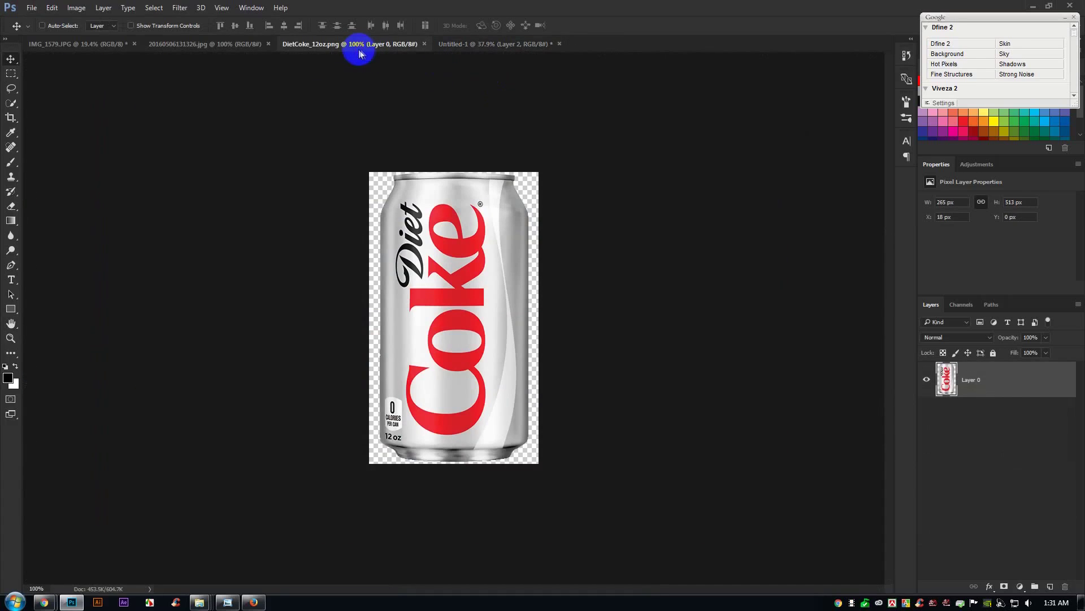
pyautogui.click(207, 45)
pyautogui.moveTo(536, 67); pyautogui.dragTo(666, 344)
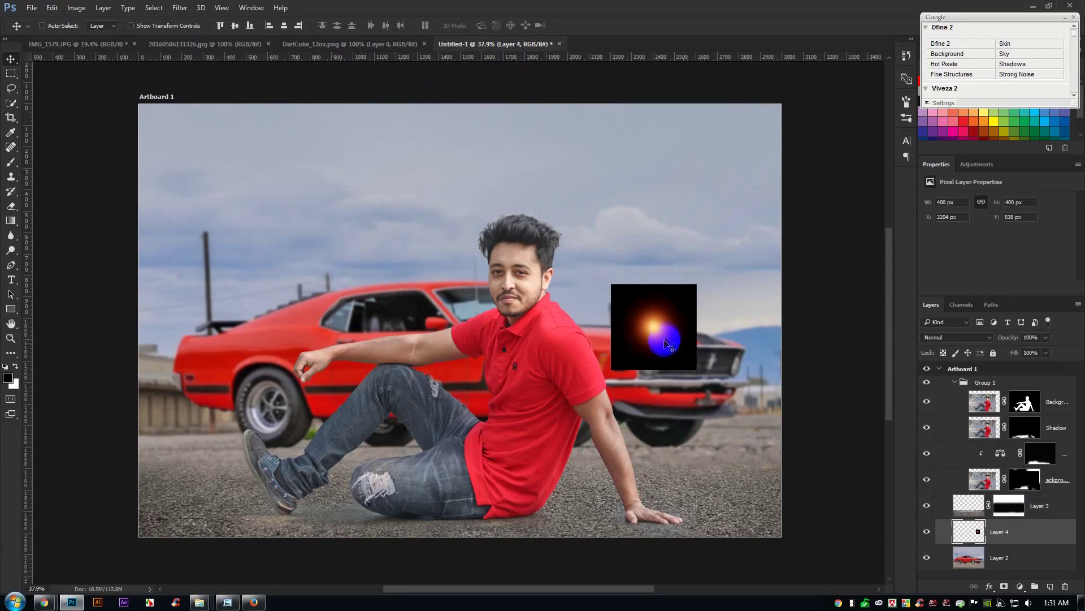
pyautogui.click(1065, 586)
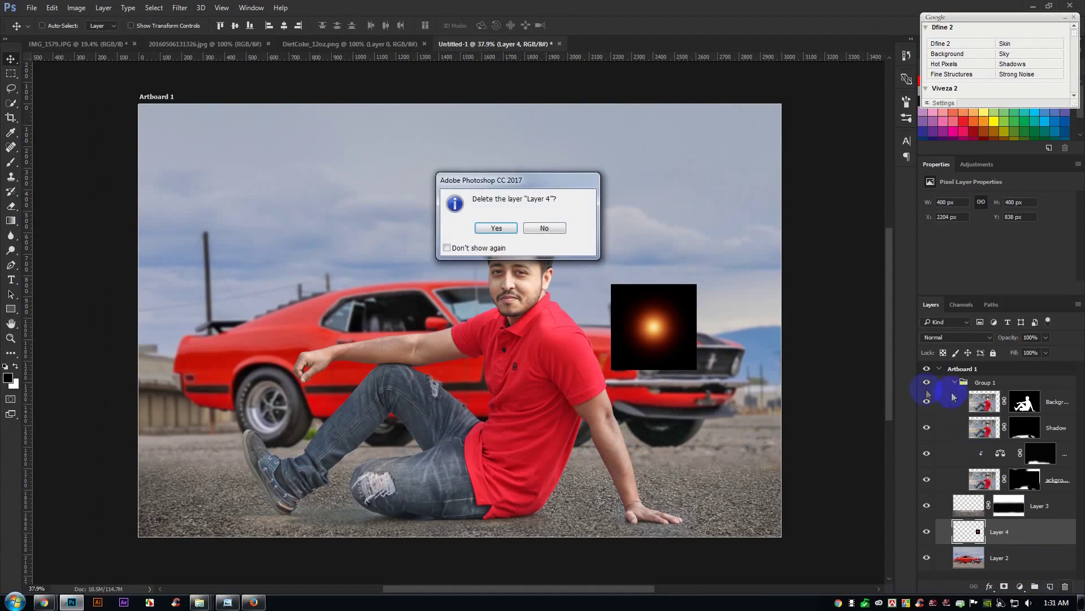
pyautogui.click(537, 229)
pyautogui.moveTo(1025, 537); pyautogui.dragTo(1066, 586)
# Collapse and select Group 1, and copy the can from DietCoke_12oz.png into the composite above it.
pyautogui.click(955, 382)
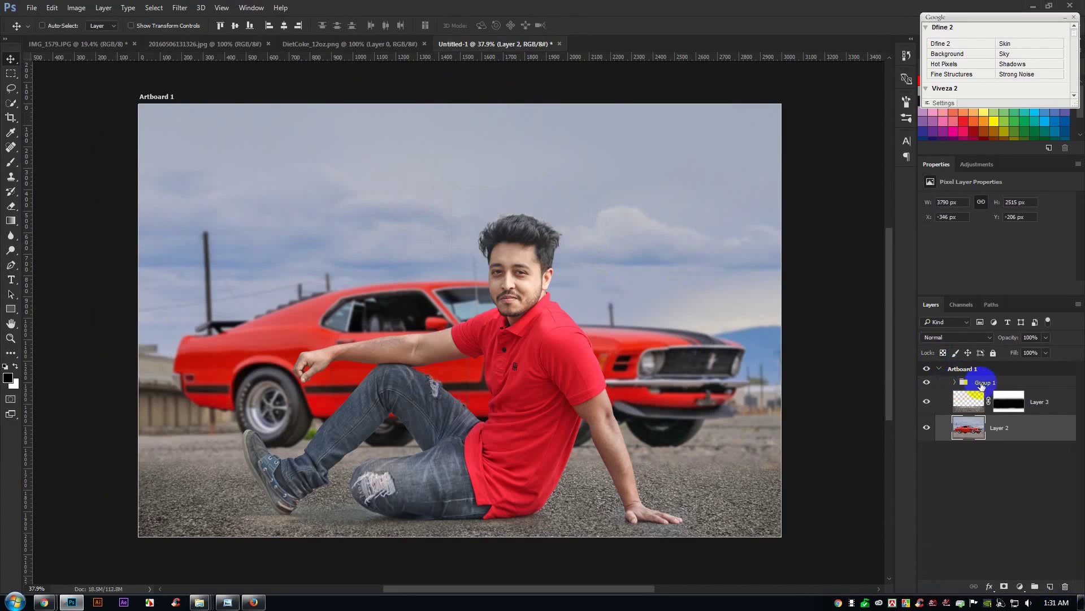
pyautogui.moveTo(967, 400); pyautogui.dragTo(979, 404)
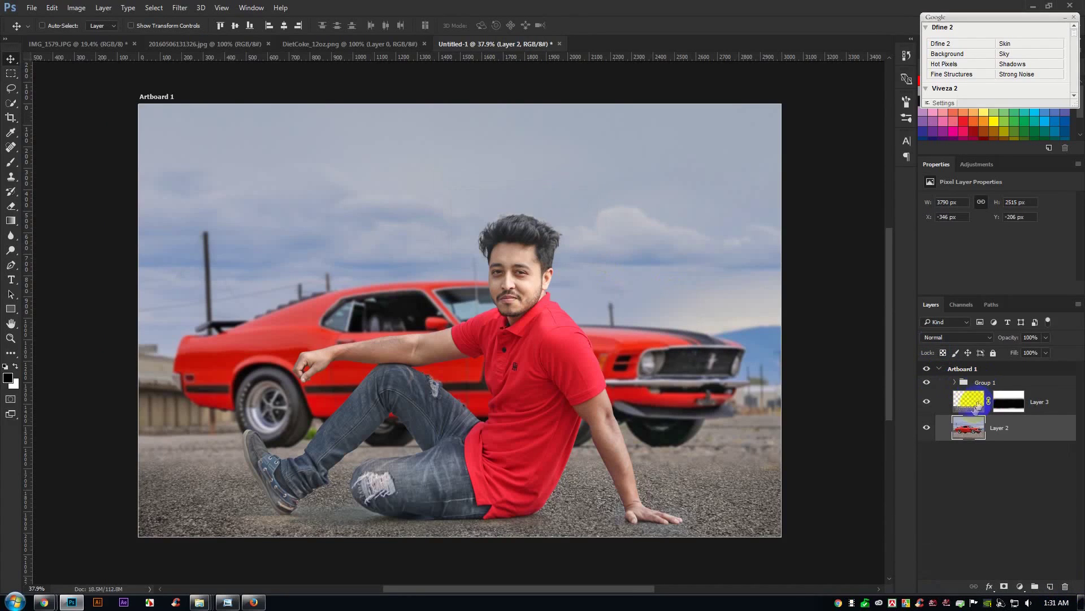
pyautogui.click(1012, 380)
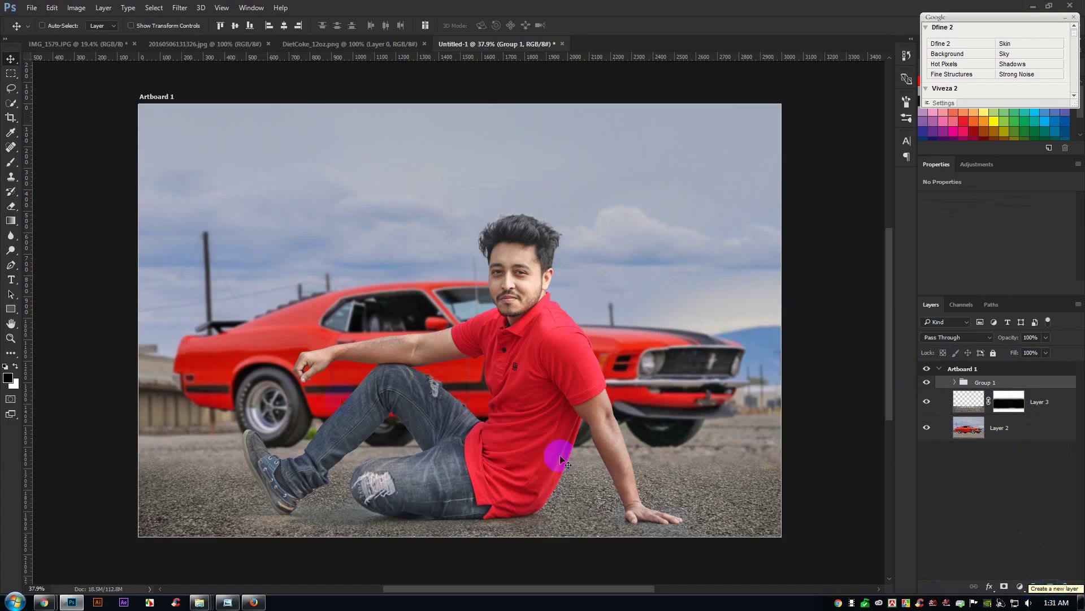
pyautogui.click(326, 45)
pyautogui.moveTo(446, 241); pyautogui.dragTo(288, 356)
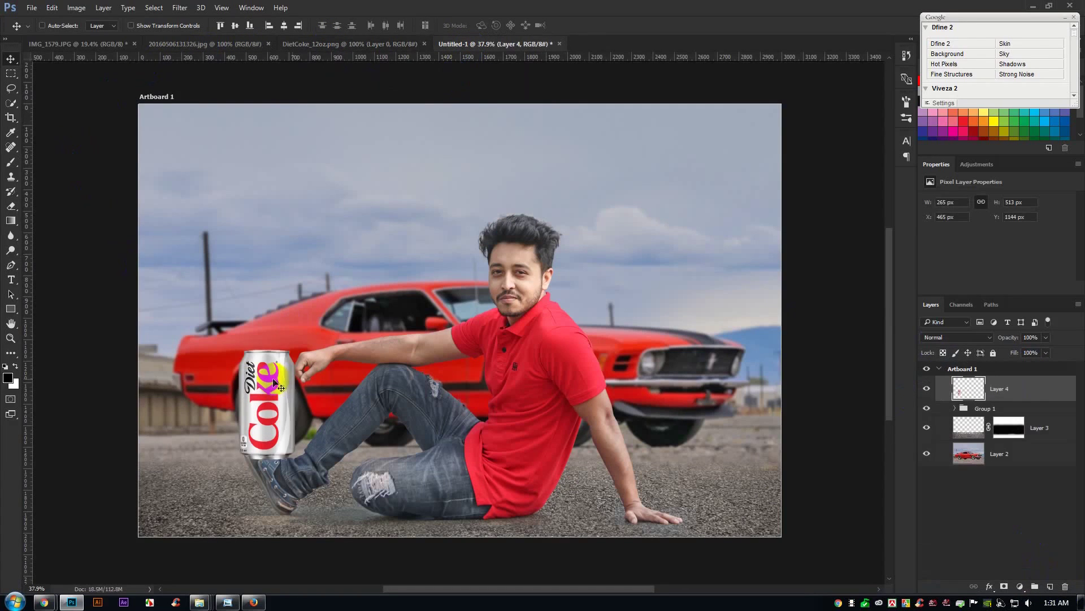
# Scale the Diet Coke can to about 101 by 193 px and place it on the ground beside the man's supporting hand.
pyautogui.hotkey('ctrl', 't')
pyautogui.moveTo(294, 346); pyautogui.dragTo(734, 479)
pyautogui.press('Return')
pyautogui.scroll(3, 735, 519)
pyautogui.scroll(4, 735, 519)
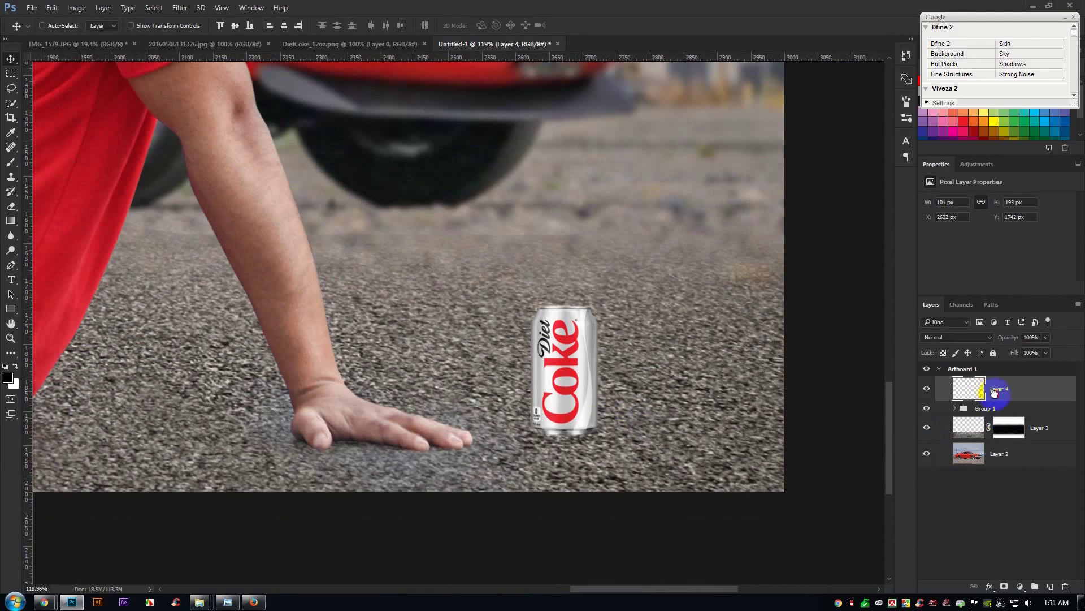
# Move the upright can's Layer 4 below Group 1 and add an empty layer directly beneath it.
pyautogui.moveTo(994, 392); pyautogui.dragTo(1003, 419)
pyautogui.scroll(1, 591, 399)
pyautogui.click(1001, 430)
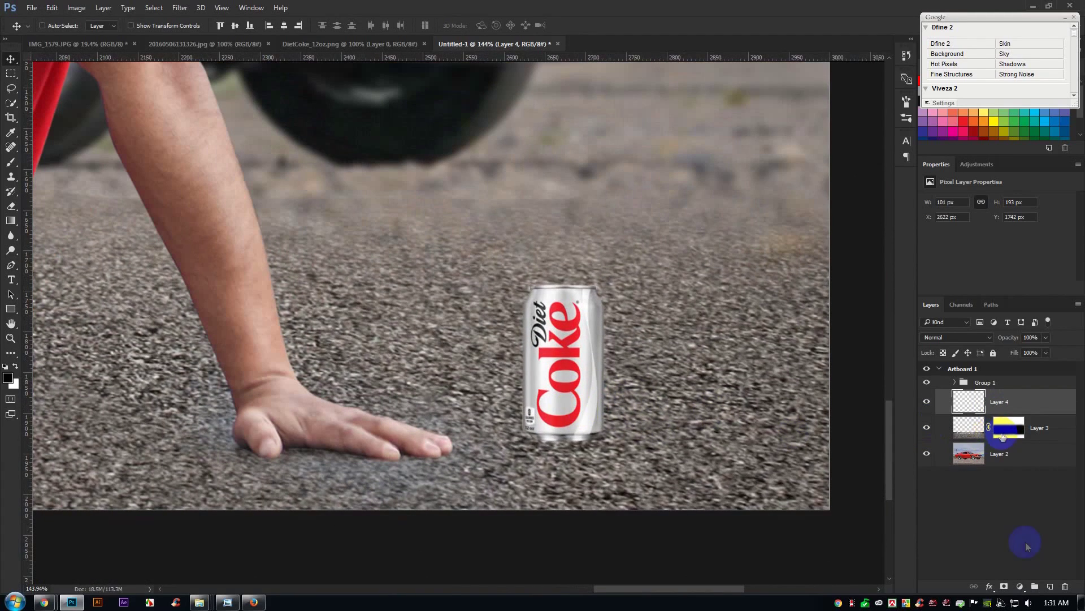
pyautogui.click(1049, 586)
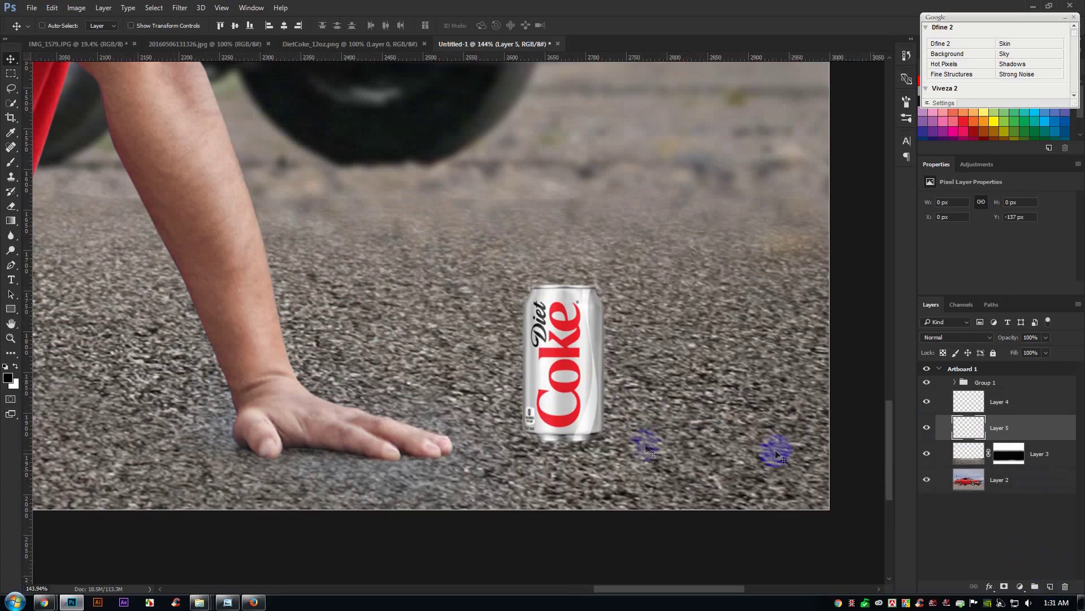
# Paint a soft black 400 px brush dab and flatten it into a shadow about 208 by 33 px under the can.
pyautogui.click(11, 163)
pyautogui.rightClick(347, 305)
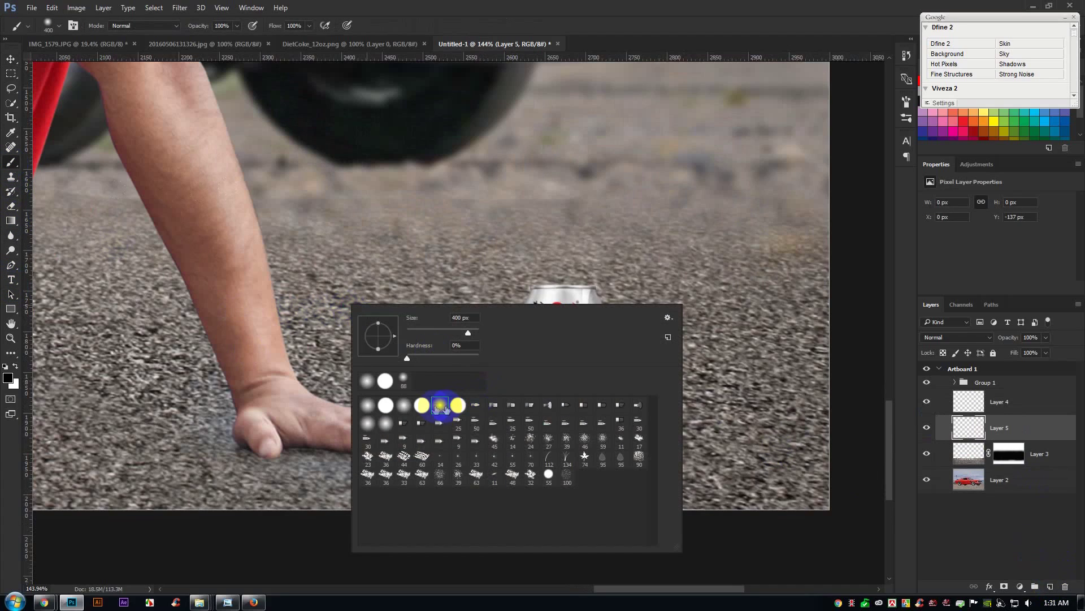
pyautogui.click(409, 217)
pyautogui.press('v')
pyautogui.hotkey('ctrl', 't')
pyautogui.moveTo(411, 155); pyautogui.dragTo(646, 440)
pyautogui.moveTo(561, 457); pyautogui.dragTo(599, 445)
pyautogui.press('Return')
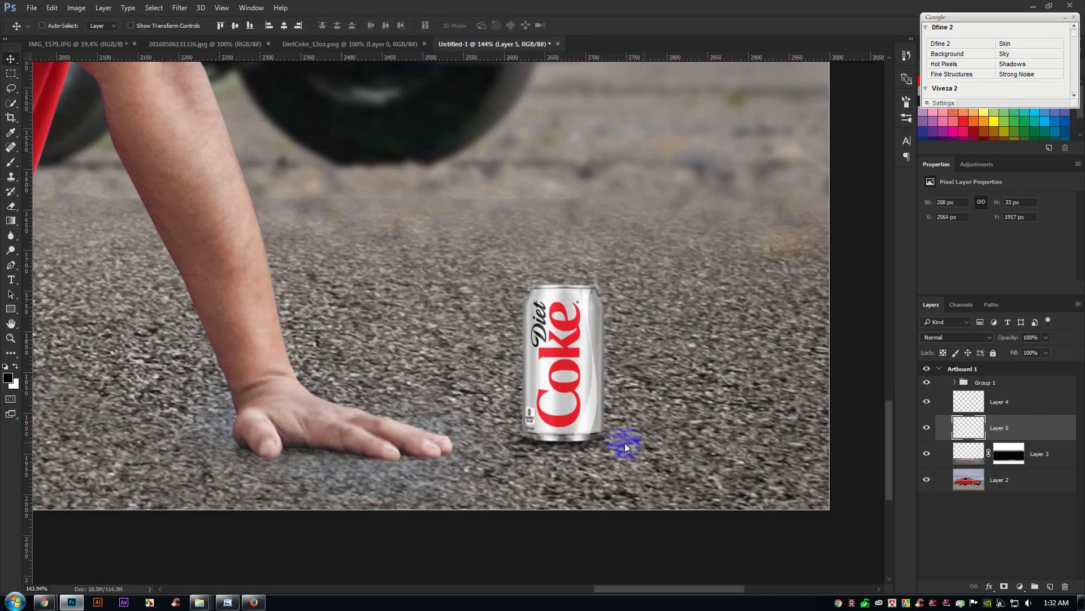
# Lower the can shadow's opacity to 71% and enlarge the shadow to about 384 by 61 px.
pyautogui.moveTo(1010, 337); pyautogui.dragTo(995, 342)
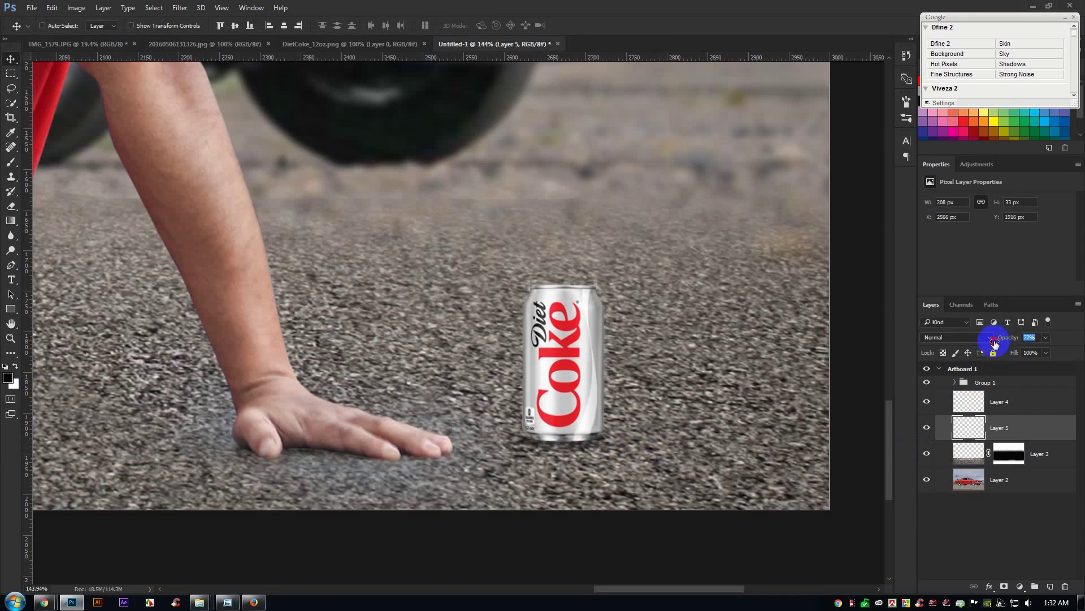
pyautogui.scroll(-6, 711, 376)
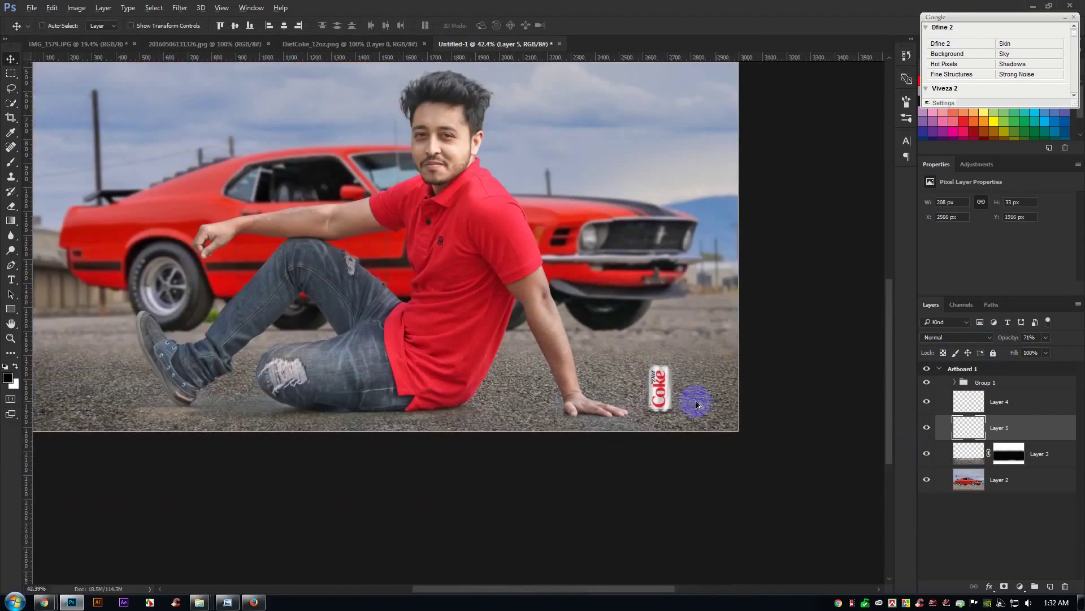
pyautogui.hotkey('ctrl', 't')
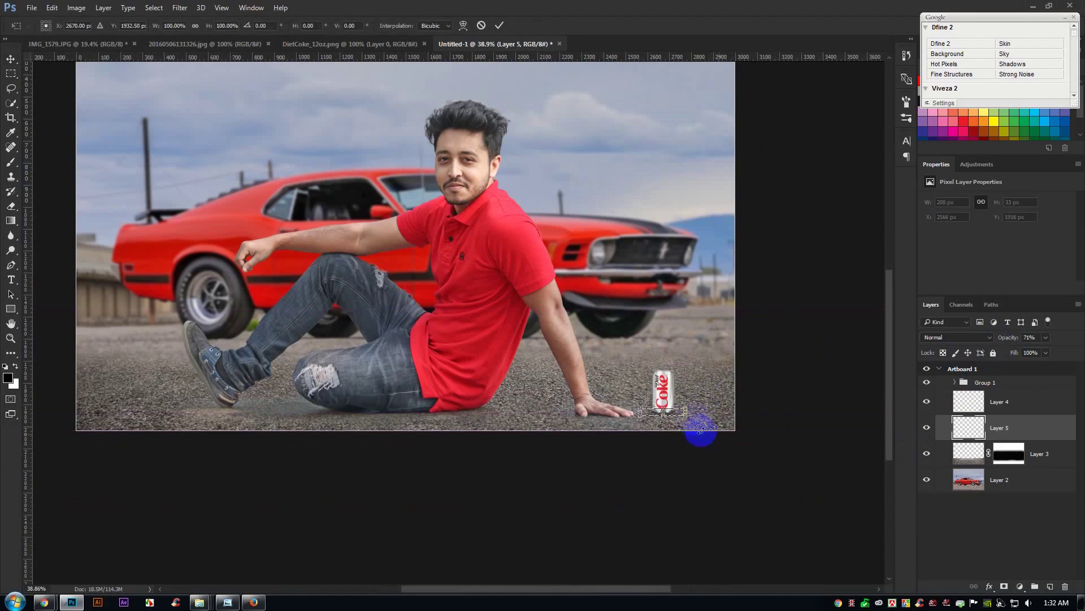
pyautogui.moveTo(714, 419)
pyautogui.mouseDown()
pyautogui.moveTo(704, 422)
pyautogui.moveTo(715, 424)
pyautogui.mouseUp()
pyautogui.press('Return')
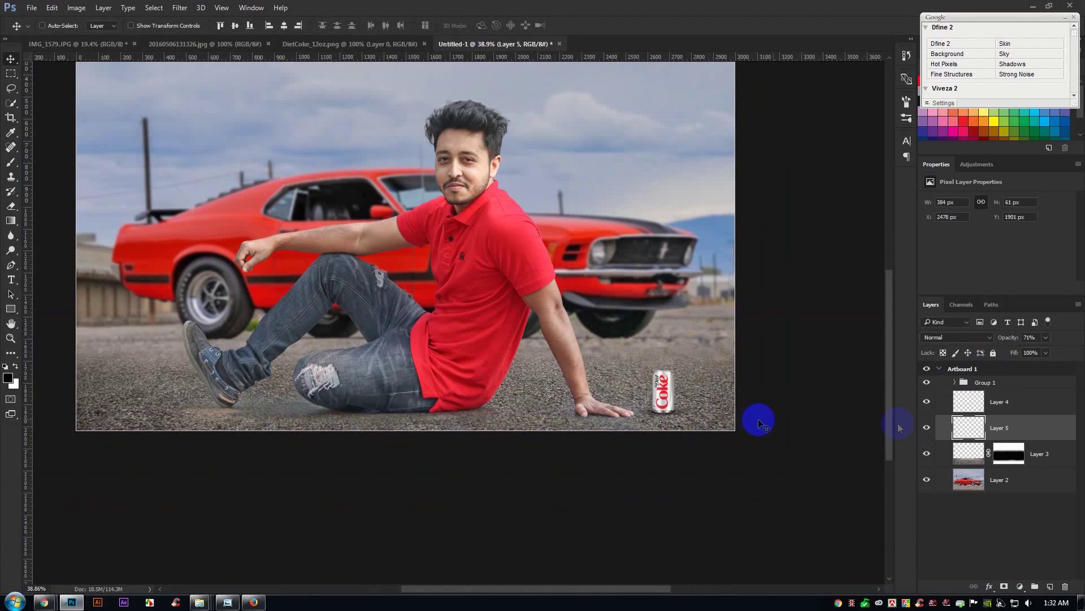
# Duplicate the Diet Coke can and lay the copy on its side in front of the raised shoe, about 150 by 81 px.
pyautogui.click(1002, 409)
pyautogui.moveTo(662, 399); pyautogui.dragTo(162, 452)
pyautogui.hotkey('ctrl', 't')
pyautogui.moveTo(168, 401); pyautogui.dragTo(173, 383)
pyautogui.press('Return')
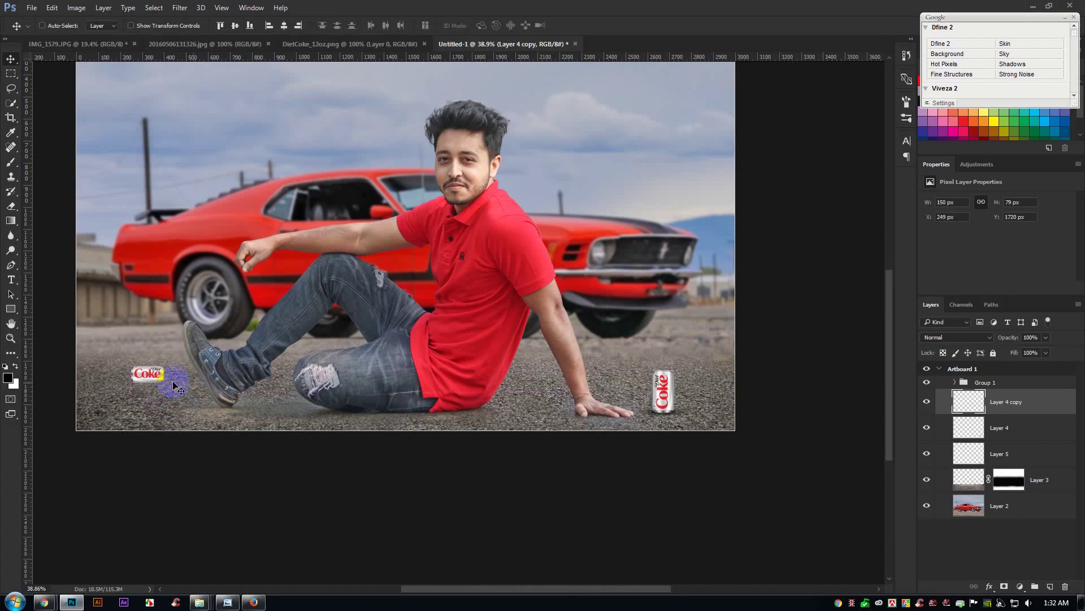
pyautogui.hotkey('ctrl', 't')
pyautogui.moveTo(150, 393); pyautogui.dragTo(199, 406)
pyautogui.press('Return')
# Duplicate the shadow on Layer 5 and place the copy on the ground beneath the lying can.
pyautogui.scroll(5, 199, 406)
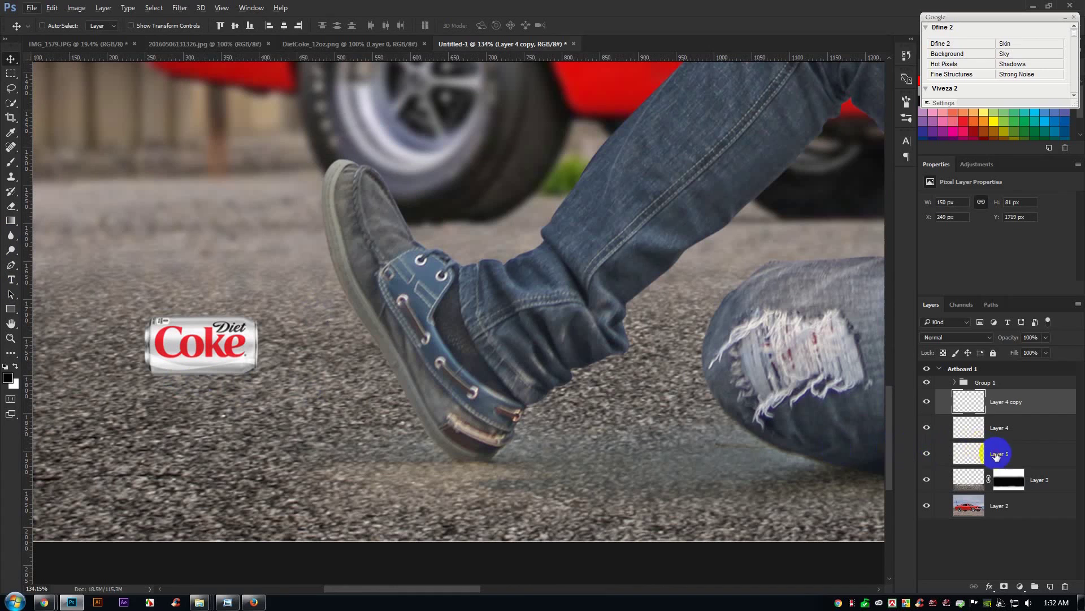
pyautogui.click(993, 451)
pyautogui.moveTo(690, 432); pyautogui.dragTo(235, 408)
pyautogui.scroll(-4, 388, 428)
pyautogui.moveTo(647, 434); pyautogui.dragTo(70, 436)
pyautogui.moveTo(562, 450); pyautogui.dragTo(263, 390)
pyautogui.moveTo(263, 390); pyautogui.dragTo(343, 417)
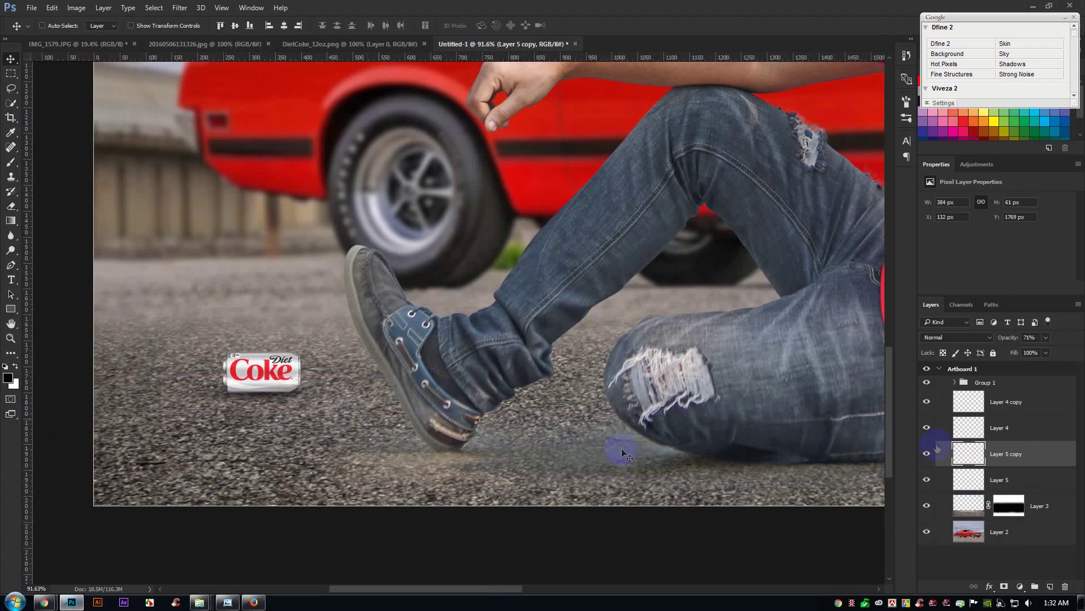
# Group both can layers together with their two shadow layers.
pyautogui.moveTo(1006, 410); pyautogui.dragTo(1018, 478)
pyautogui.hotkey('ctrl', 'g')
pyautogui.moveTo(790, 424); pyautogui.dragTo(357, 362)
pyautogui.scroll(-2, 358, 362)
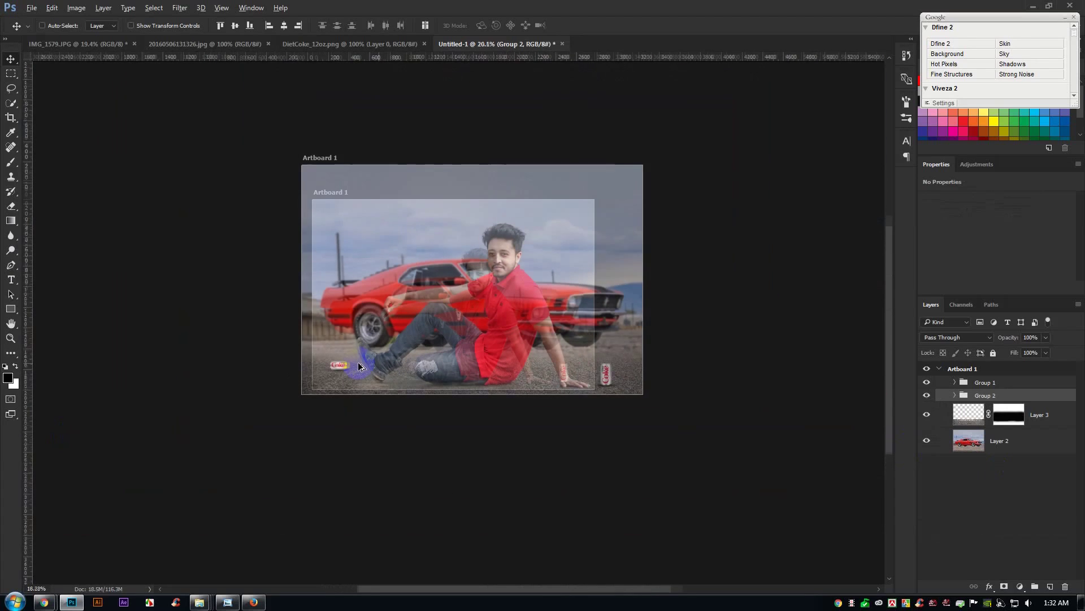
pyautogui.scroll(3, 359, 366)
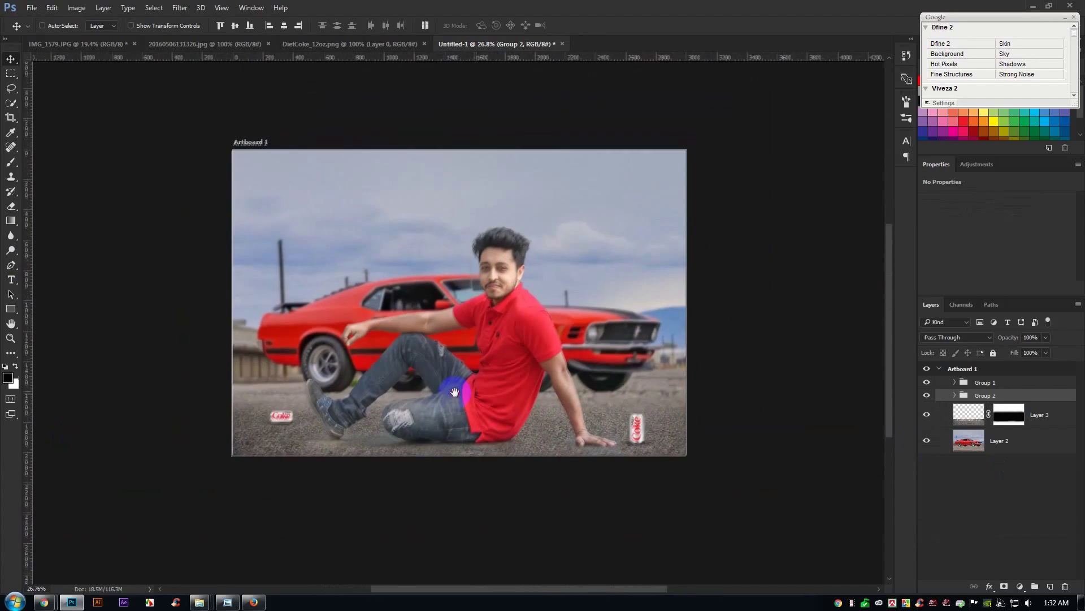
pyautogui.scroll(3, 889, 429)
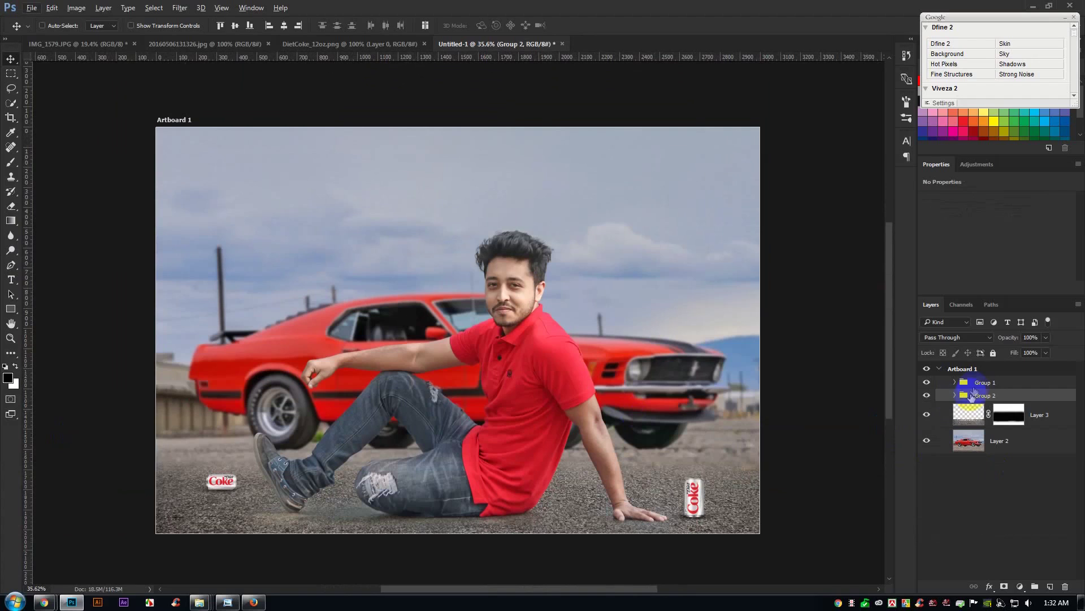
# Add a new layer above Group 1 and fill it with the merged image using Apply Image with Multiply blending.
pyautogui.click(984, 383)
pyautogui.click(1054, 586)
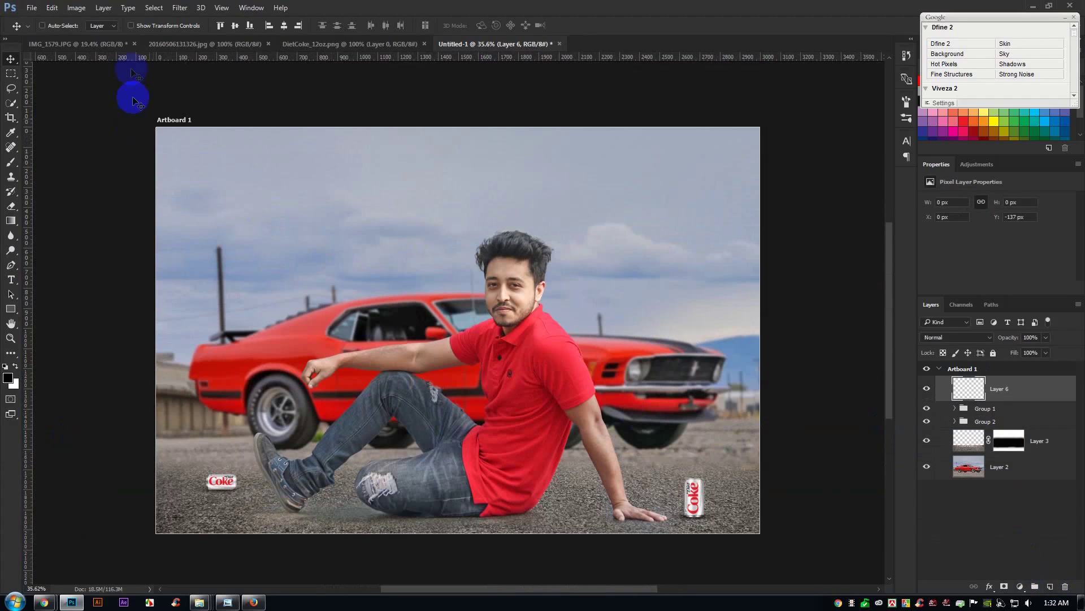
pyautogui.click(76, 8)
pyautogui.click(116, 169)
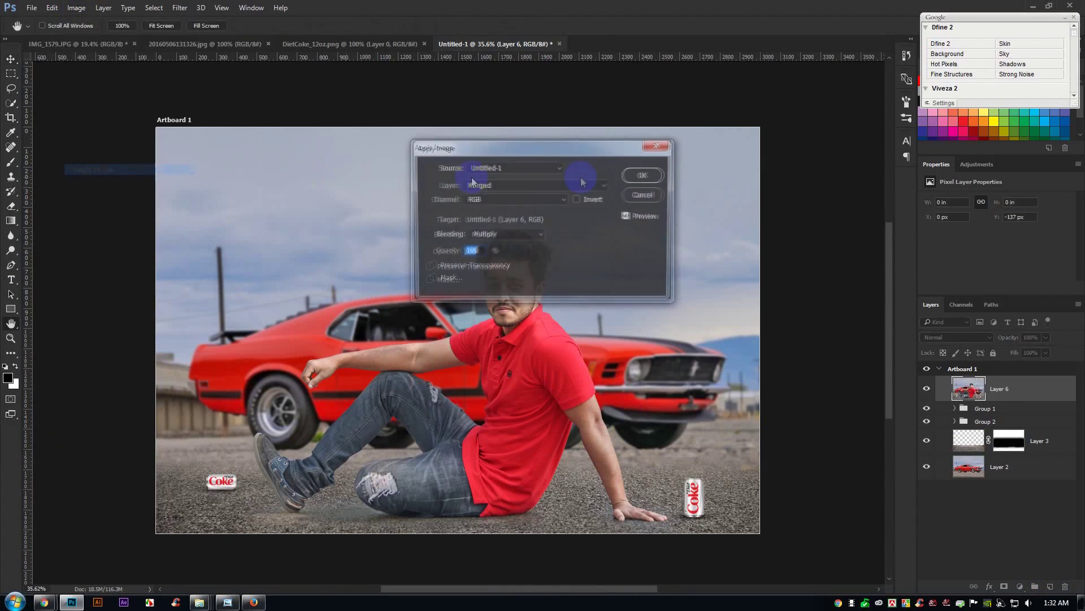
pyautogui.click(639, 175)
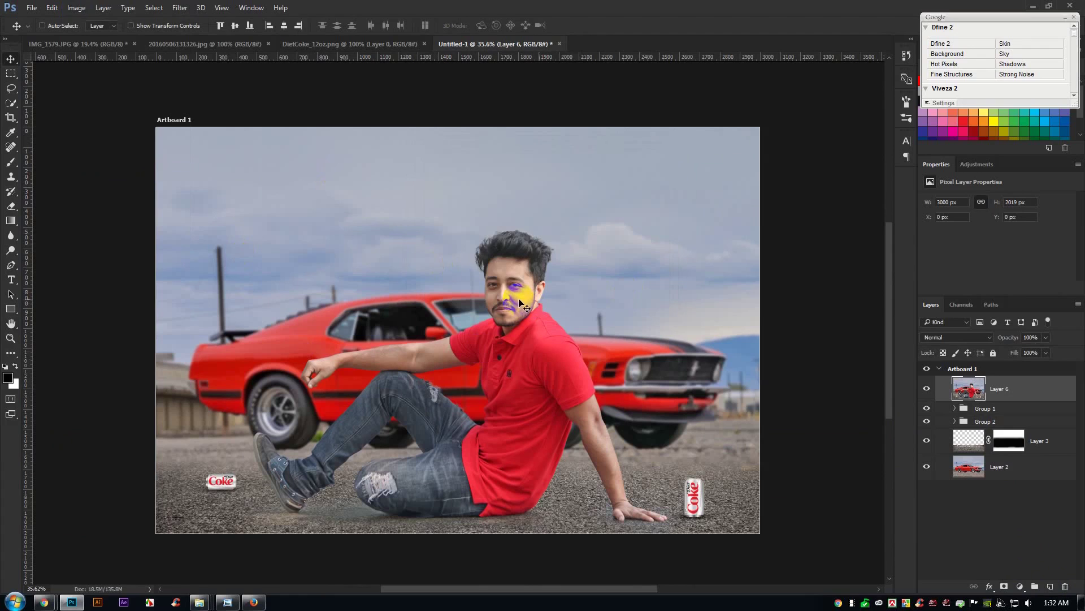
# Open the merged Layer 6 in Color Efex Pro 4 and dismiss its introductory promotion.
pyautogui.click(181, 8)
pyautogui.moveTo(195, 246)
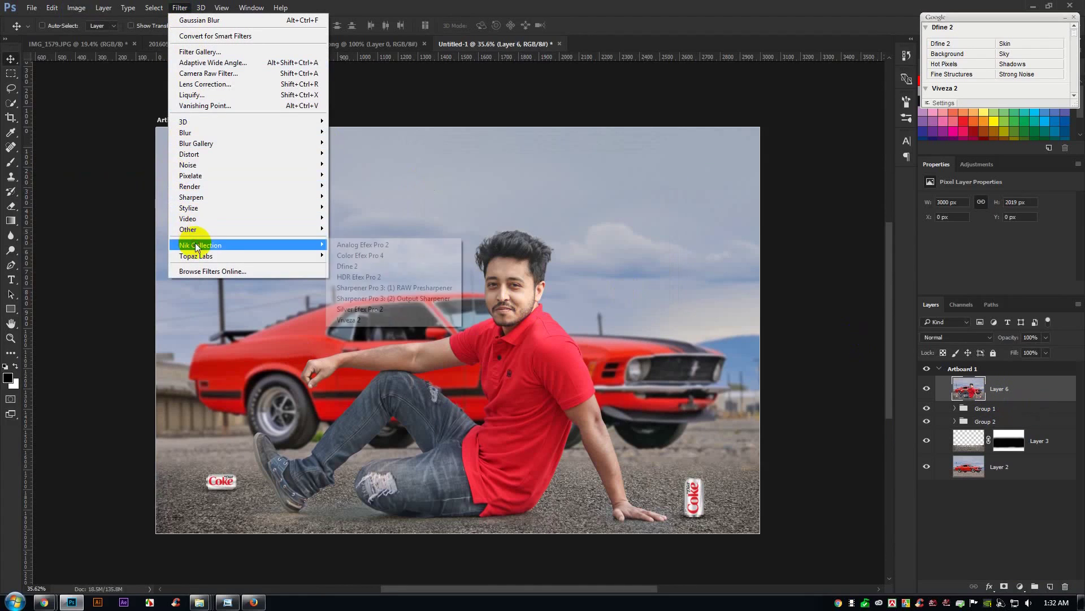
pyautogui.click(372, 257)
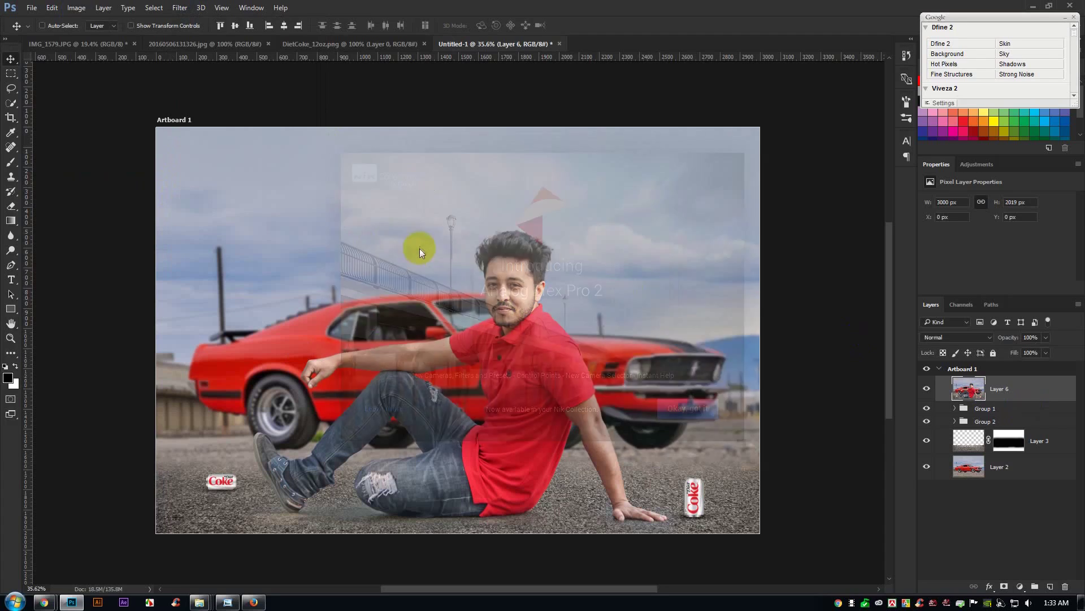
pyautogui.click(699, 411)
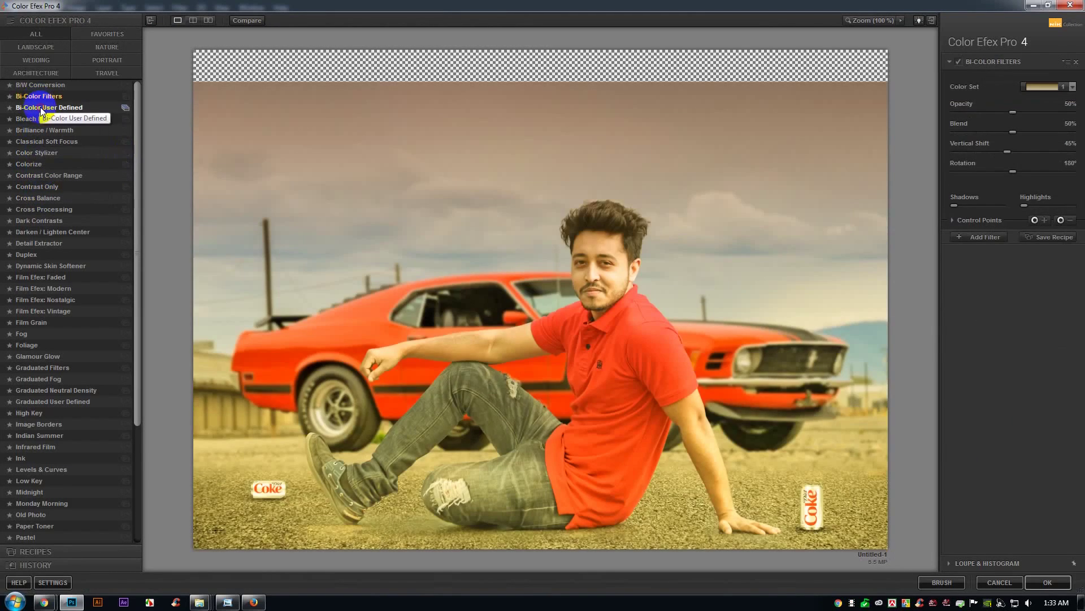
# Preview the Color Efex filters on the image one by one, from Bi-Color User Defined to Cross Processing.
pyautogui.click(39, 107)
pyautogui.click(35, 118)
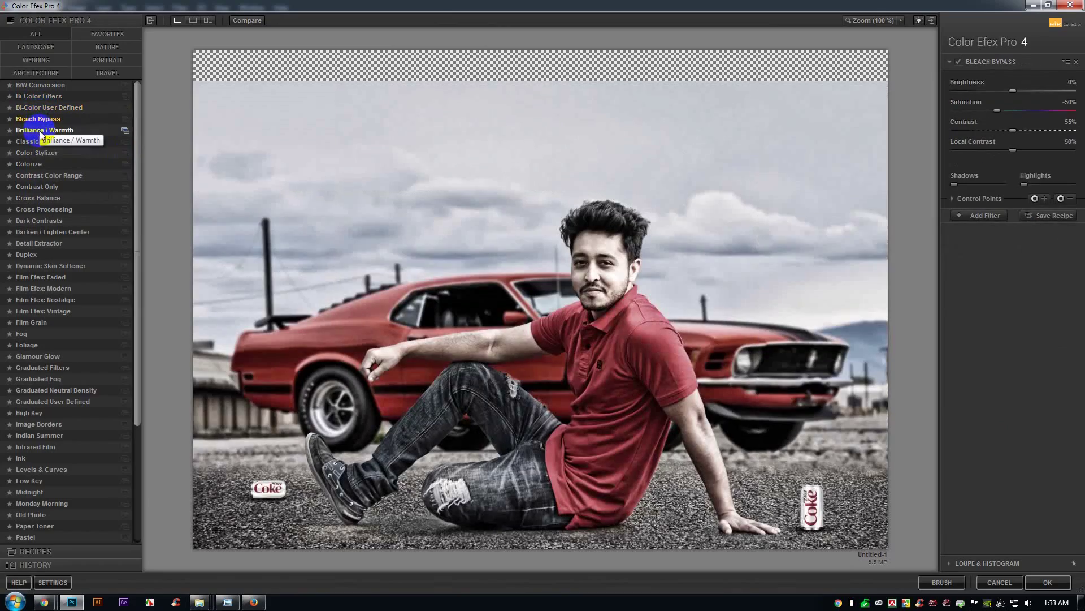
pyautogui.click(42, 131)
pyautogui.click(43, 152)
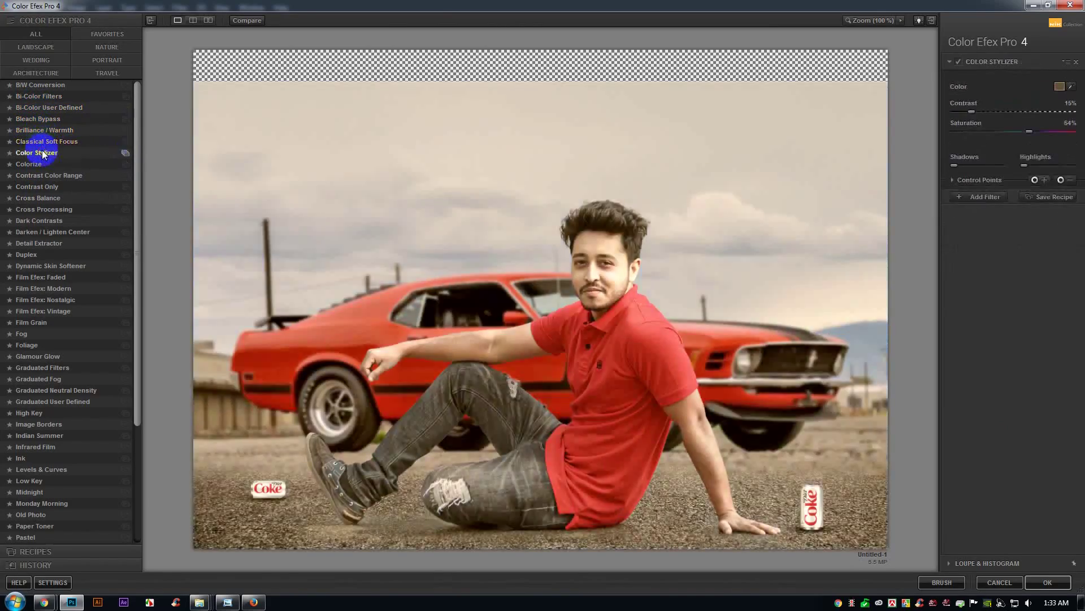
pyautogui.click(36, 164)
pyautogui.click(38, 176)
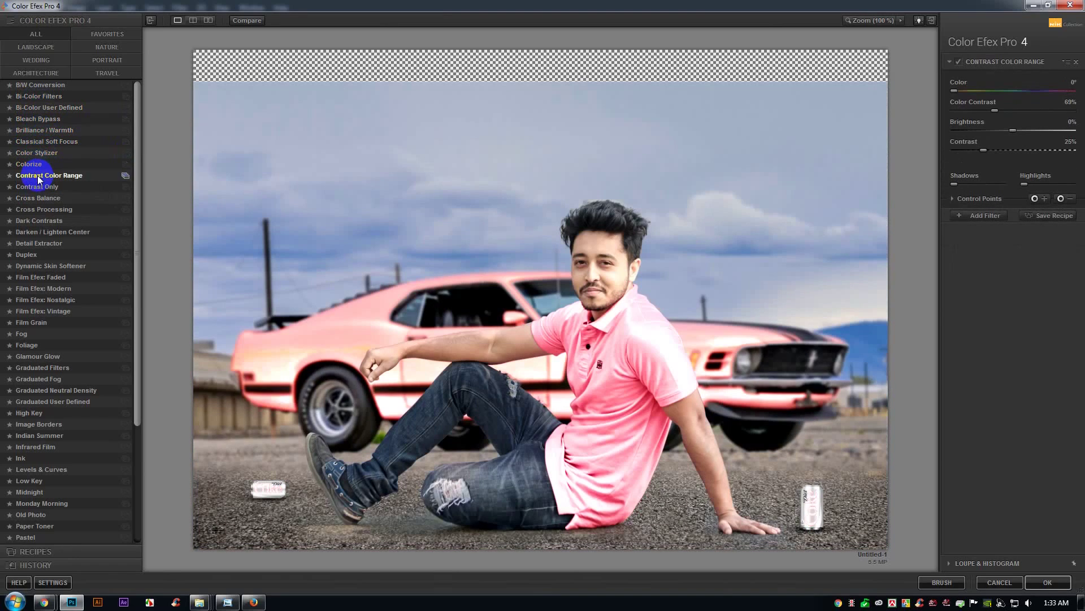
pyautogui.click(37, 187)
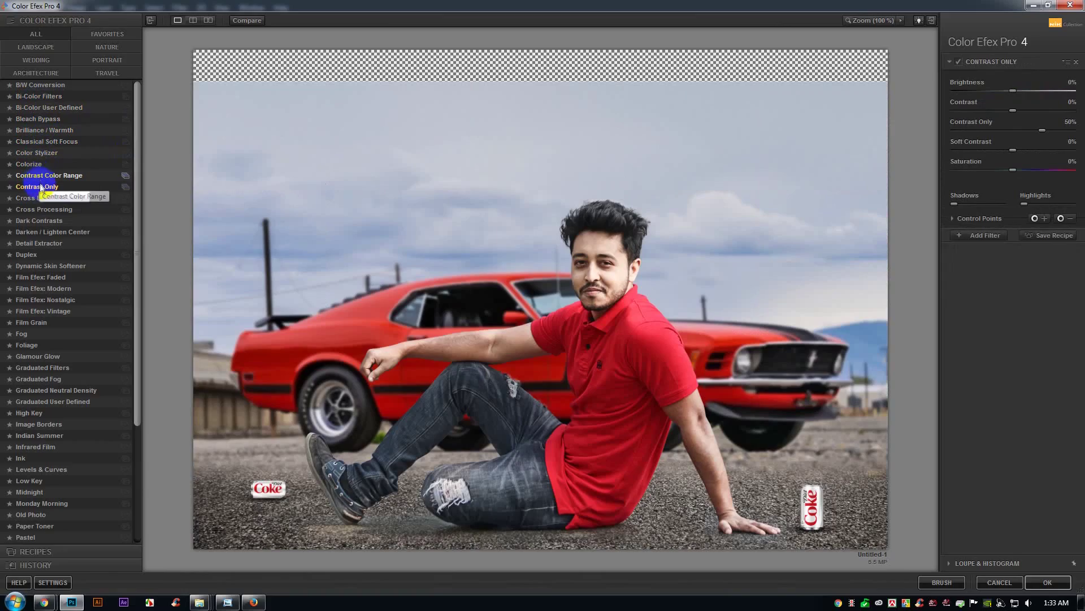
pyautogui.click(38, 198)
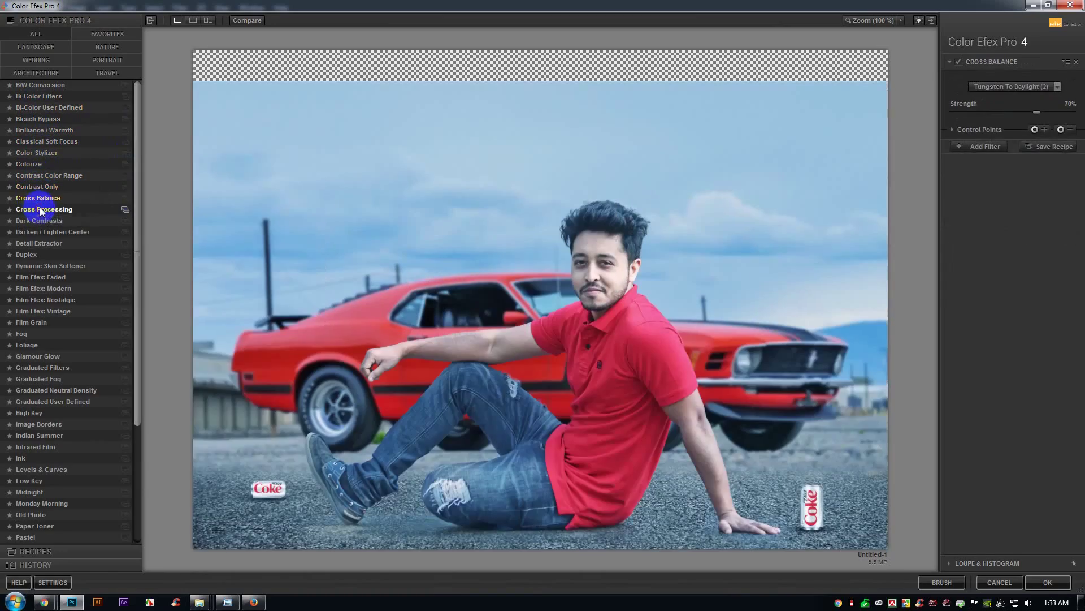
pyautogui.click(41, 210)
# Apply the Dark Contrasts filter with Dark Detail Extractor 61%, Brightness about -11%, Contrast about 4% and Saturation 38%.
pyautogui.click(41, 220)
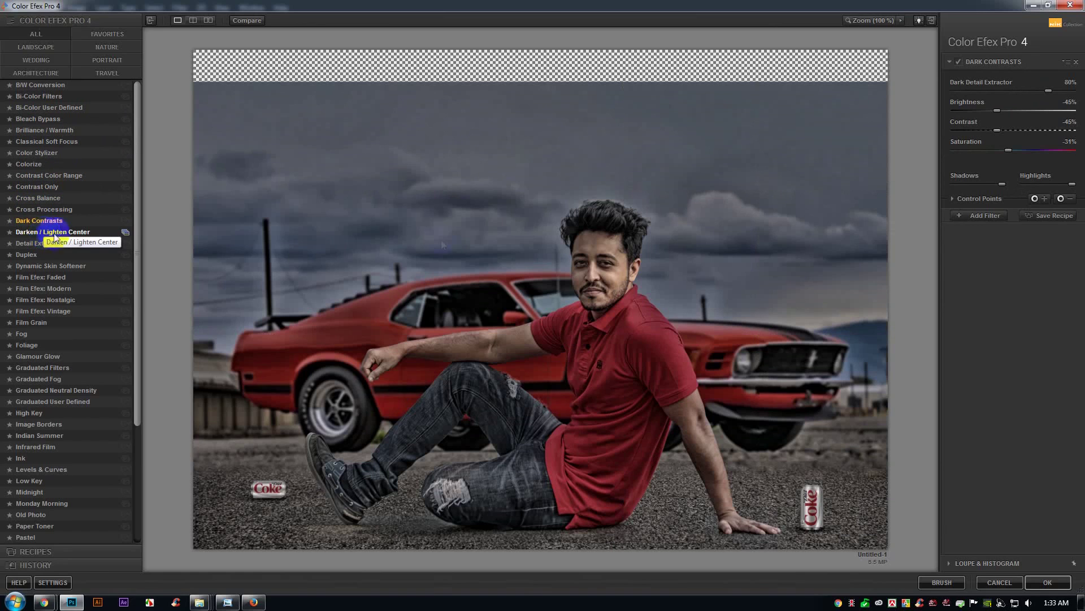
pyautogui.moveTo(1008, 150); pyautogui.dragTo(1058, 156)
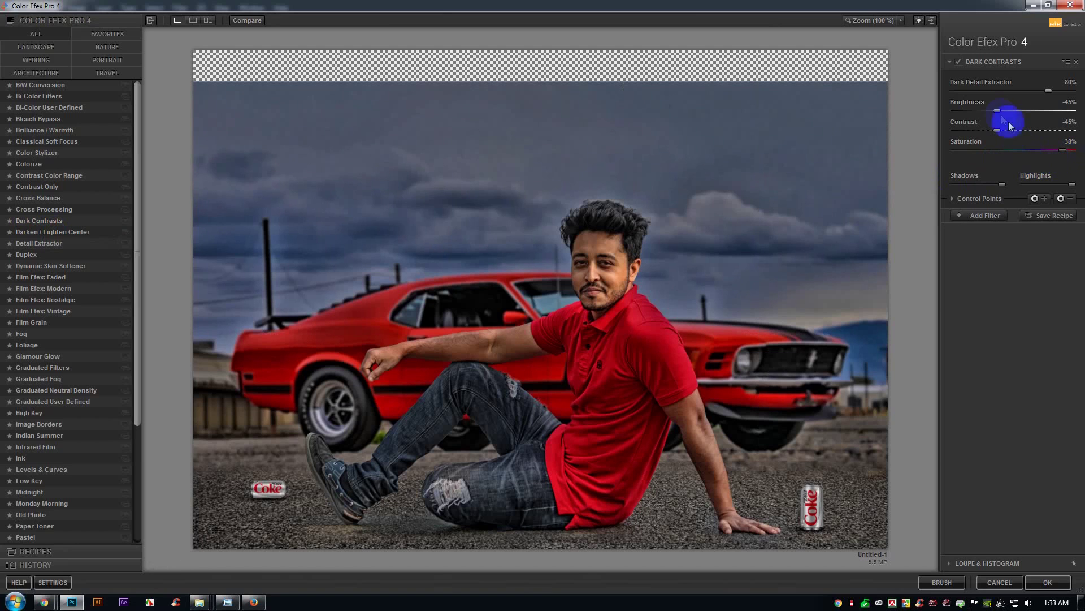
pyautogui.moveTo(1003, 114); pyautogui.dragTo(1027, 132)
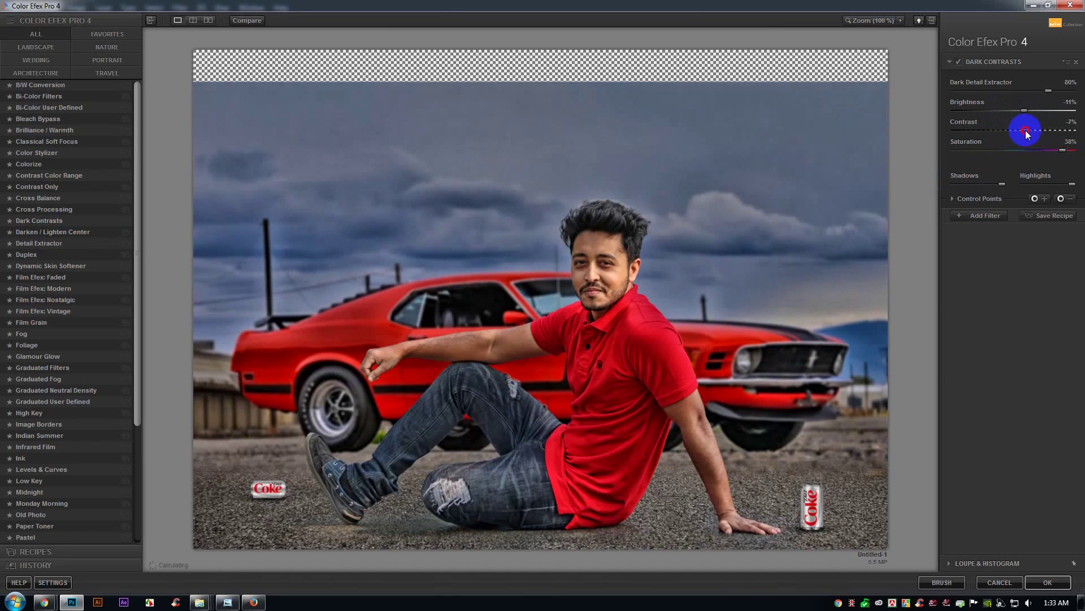
pyautogui.moveTo(1061, 95); pyautogui.dragTo(1031, 101)
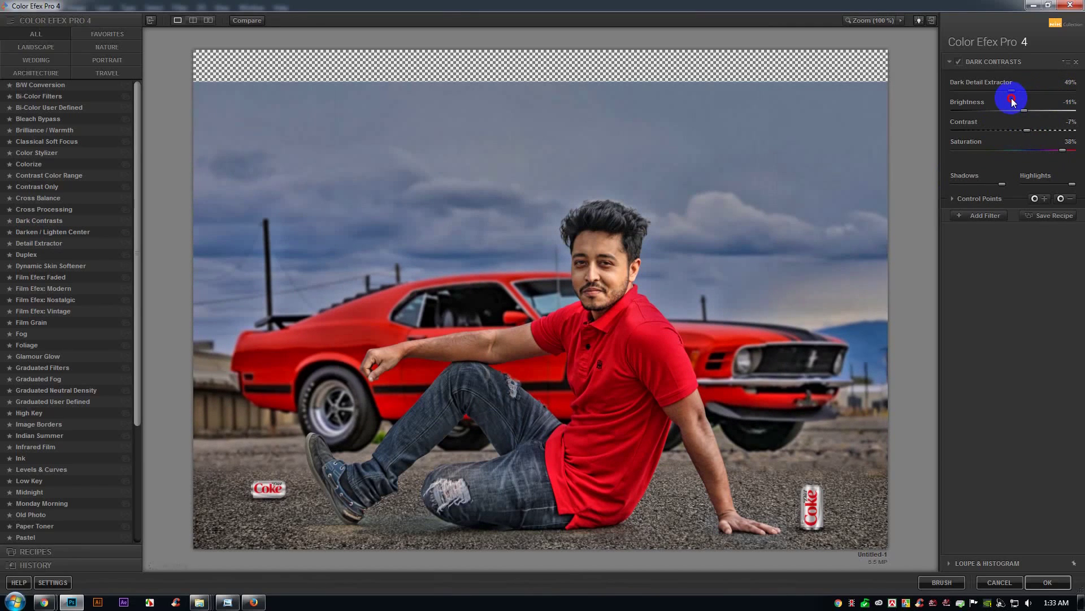
pyautogui.moveTo(1008, 102); pyautogui.dragTo(1026, 102)
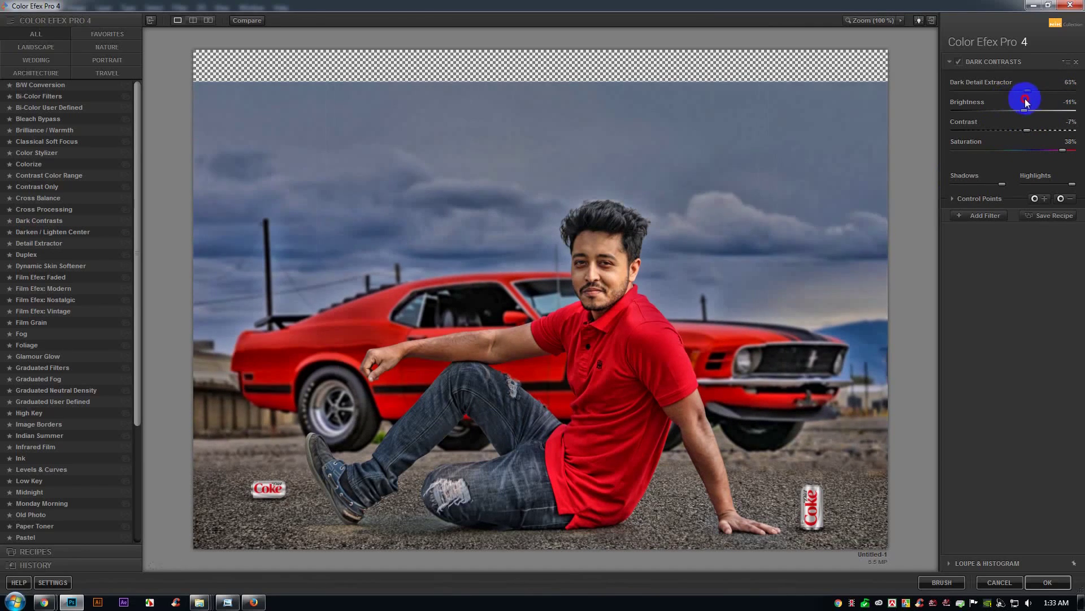
pyautogui.click(1046, 131)
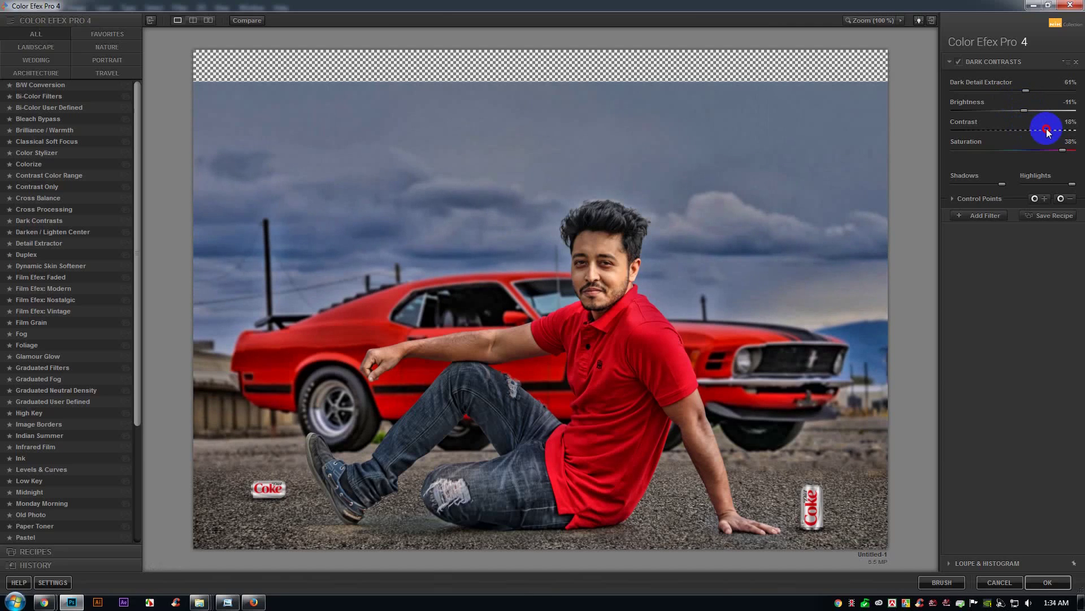
pyautogui.moveTo(1046, 131)
pyautogui.mouseDown()
pyautogui.moveTo(1024, 131)
pyautogui.moveTo(1036, 131)
pyautogui.mouseUp()
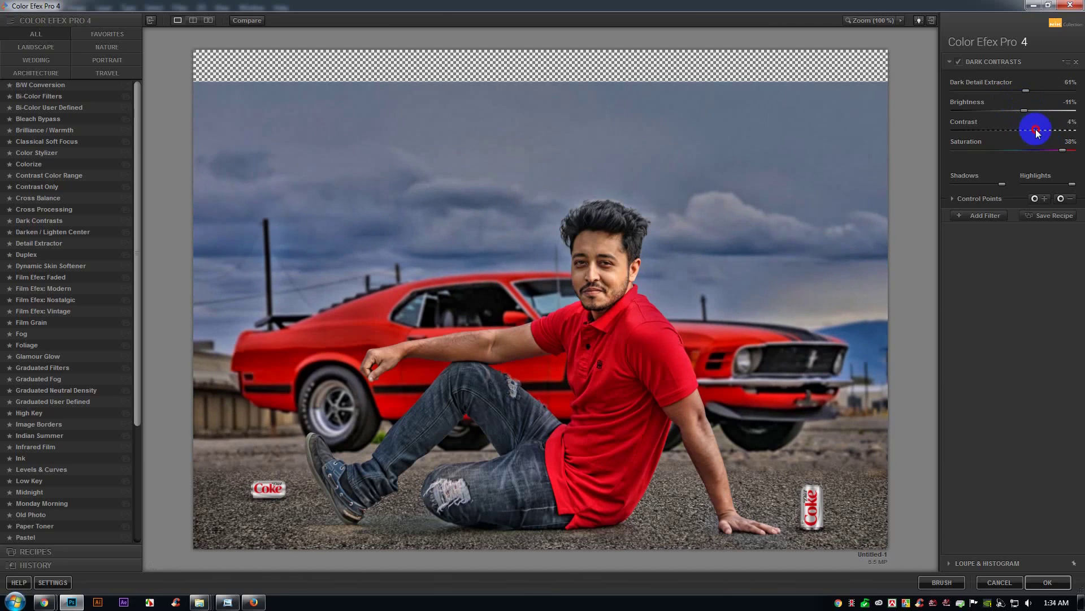
pyautogui.click(1025, 111)
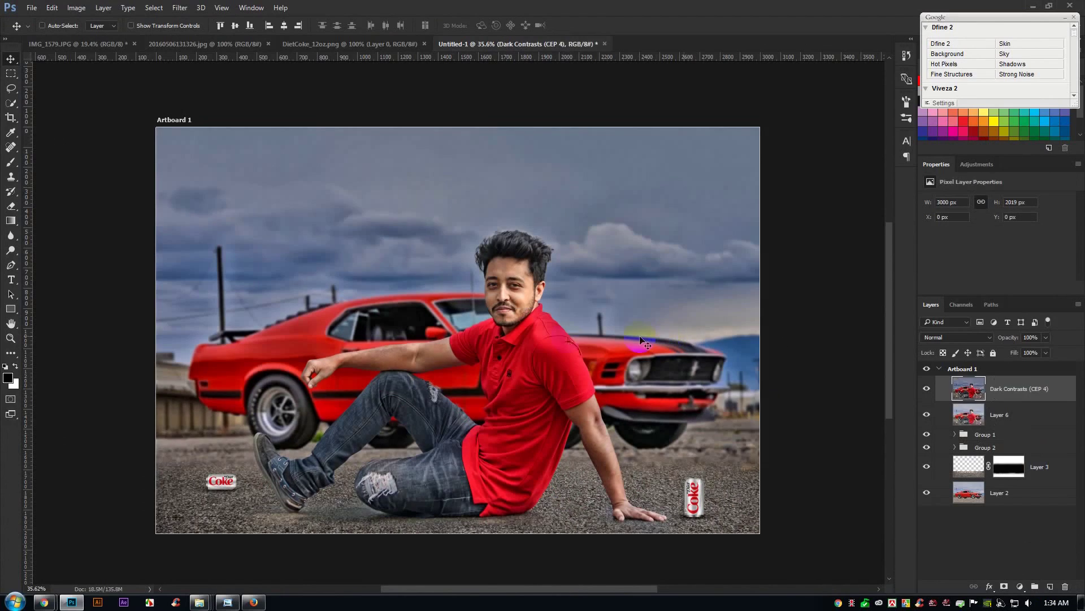
# Preview Contrast Only in Color Efex Pro 4, then apply the Contrast Color Range filter with Color at 0° and lowered Contrast and Brightness.
pyautogui.scroll(1, 520, 339)
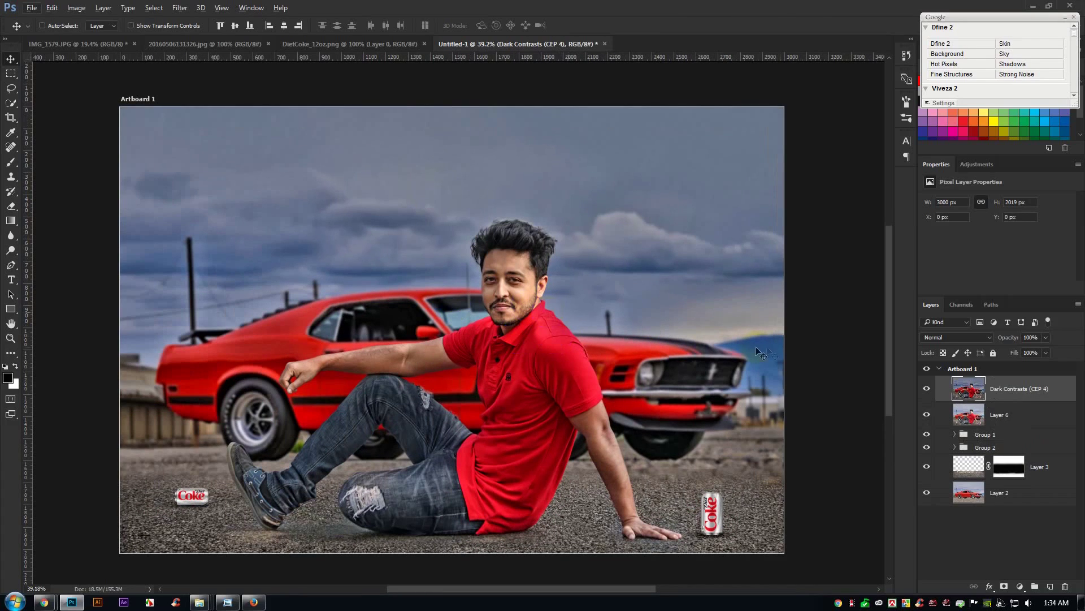
pyautogui.click(180, 8)
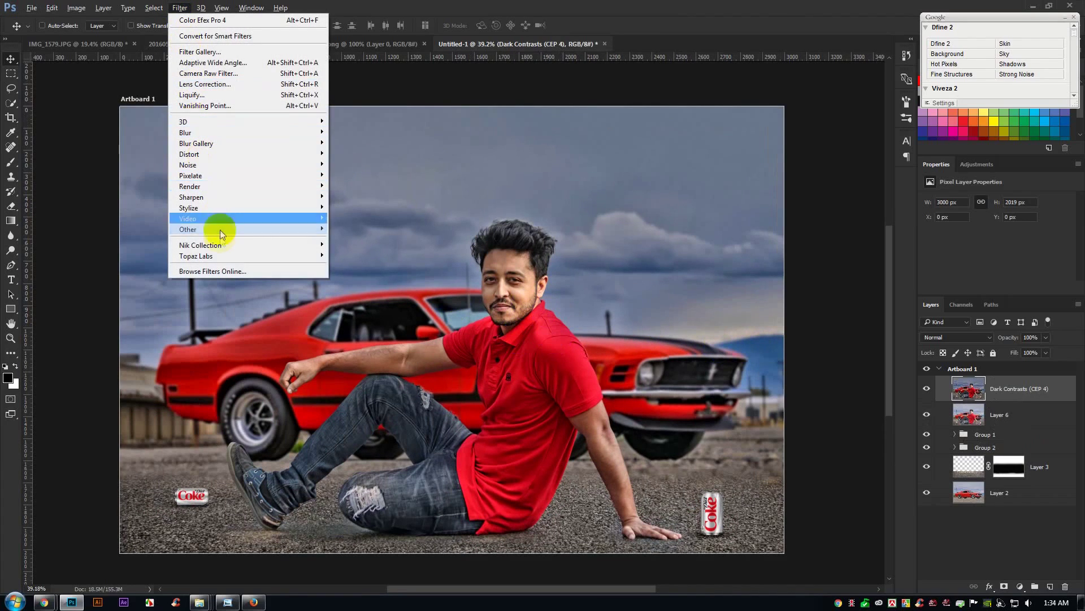
pyautogui.moveTo(234, 245)
pyautogui.click(371, 256)
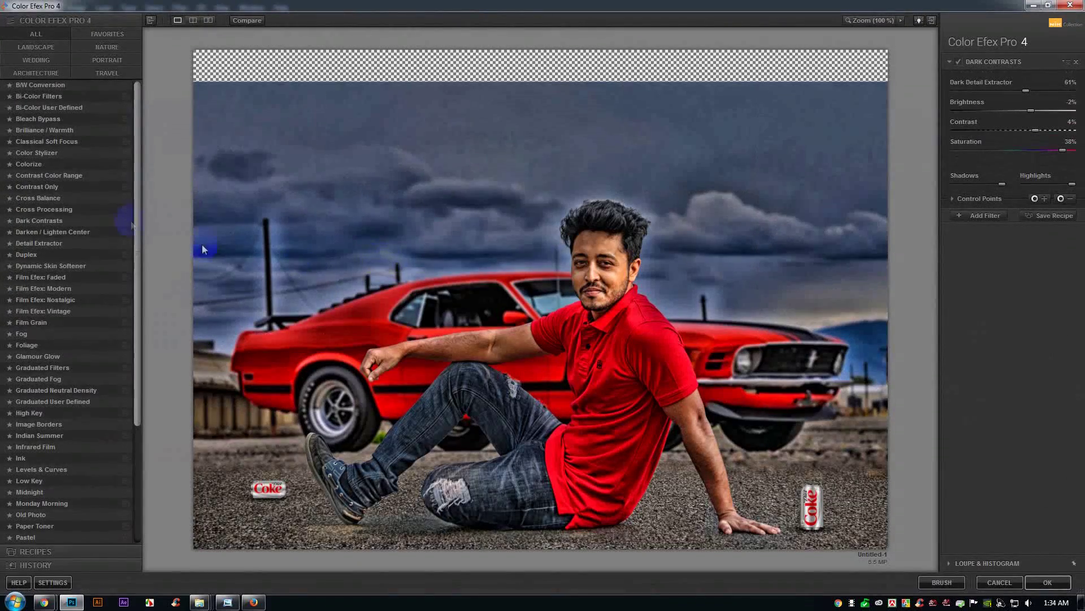
pyautogui.click(48, 187)
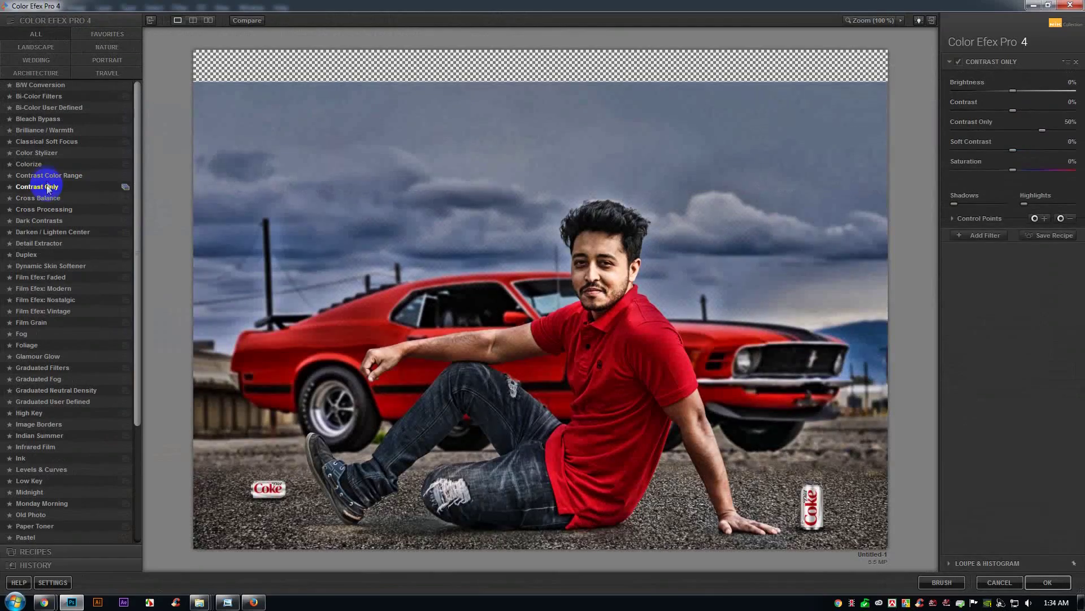
pyautogui.click(48, 176)
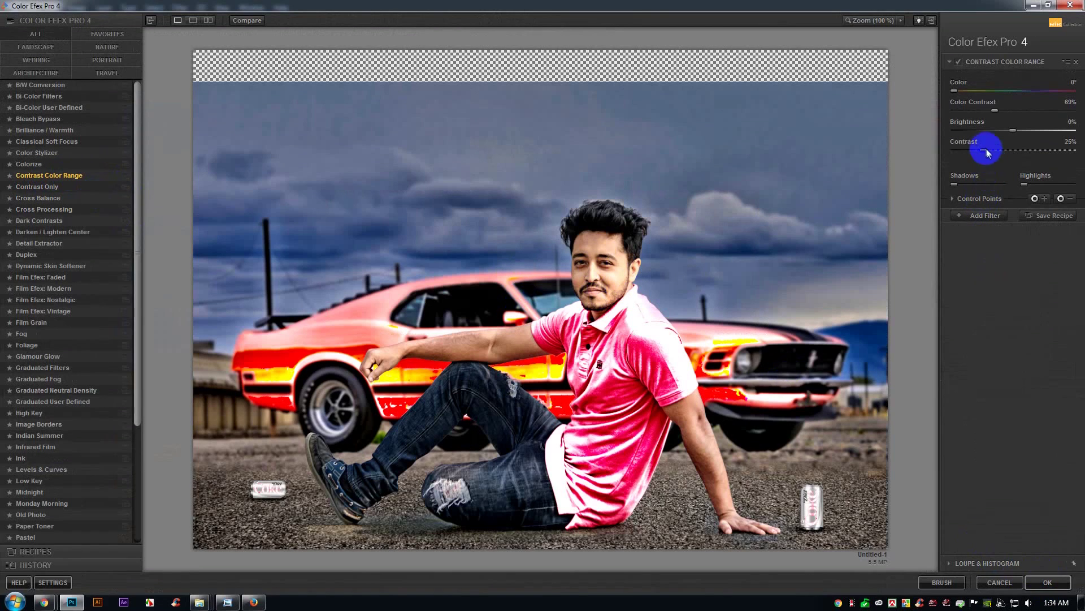
pyautogui.moveTo(999, 151); pyautogui.dragTo(953, 157)
pyautogui.moveTo(1013, 129)
pyautogui.mouseDown()
pyautogui.moveTo(1027, 131)
pyautogui.moveTo(1013, 132)
pyautogui.moveTo(1005, 109)
pyautogui.moveTo(1000, 117)
pyautogui.mouseUp()
pyautogui.click(1047, 582)
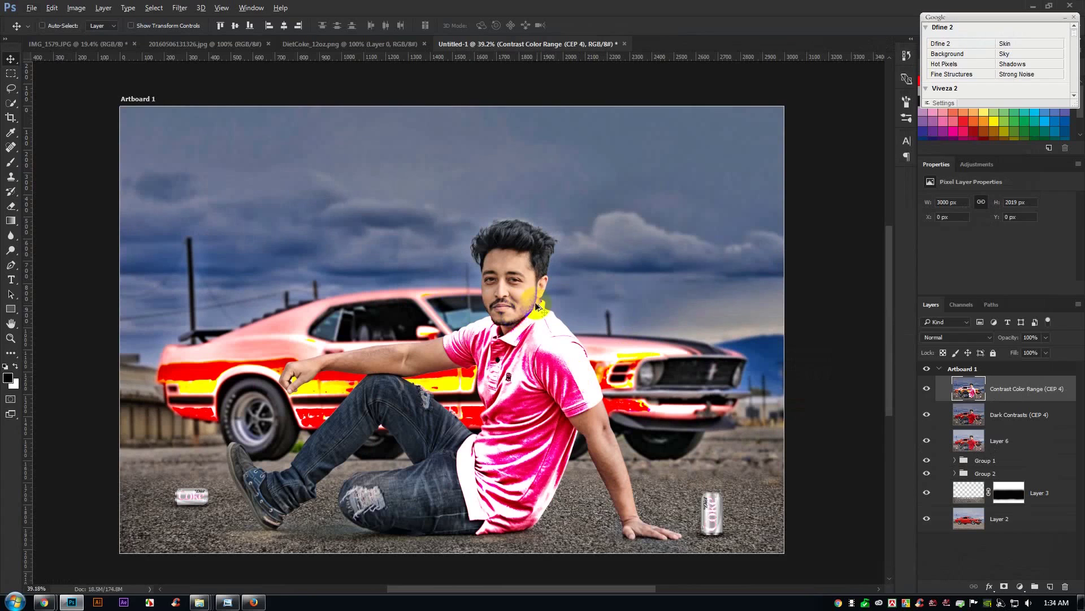
# Compare the image without the Contrast Color Range layer, then add a layer mask to it and fill the mask with black.
pyautogui.click(927, 389)
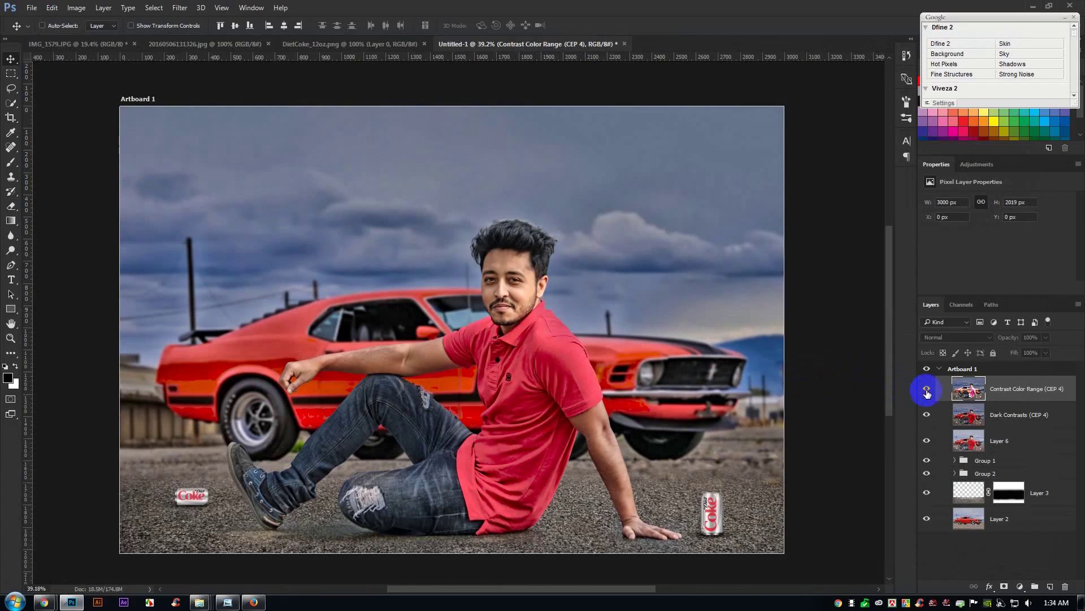
pyautogui.click(927, 390)
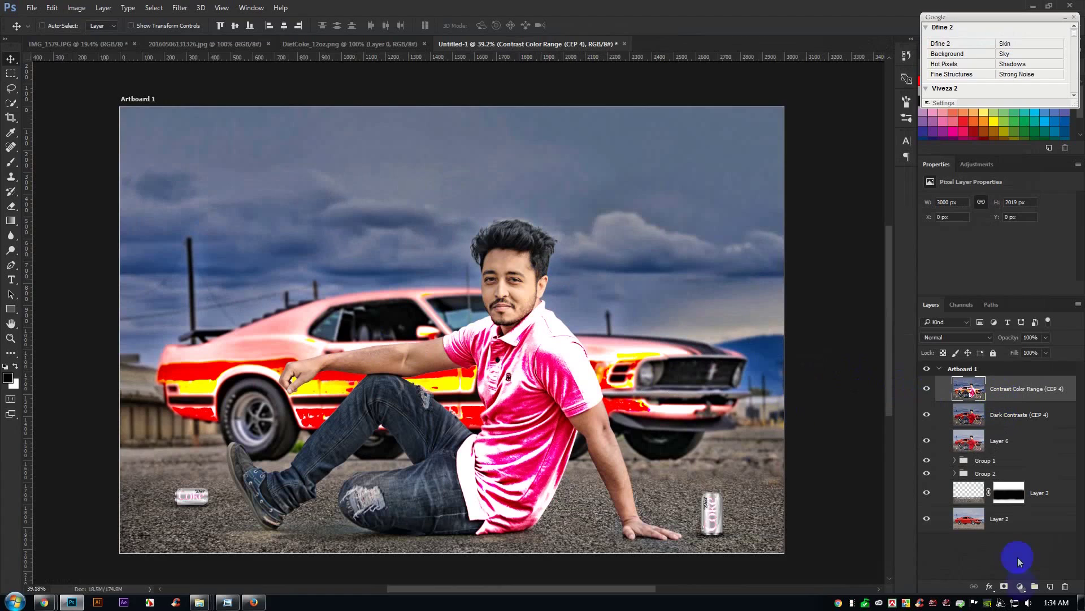
pyautogui.click(1004, 587)
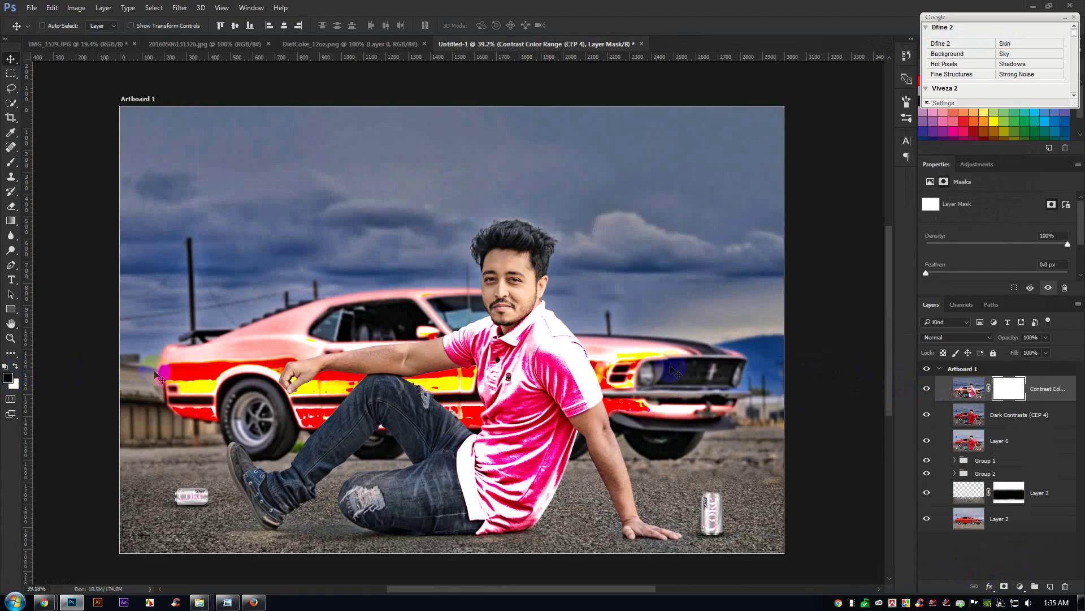
pyautogui.click(61, 9)
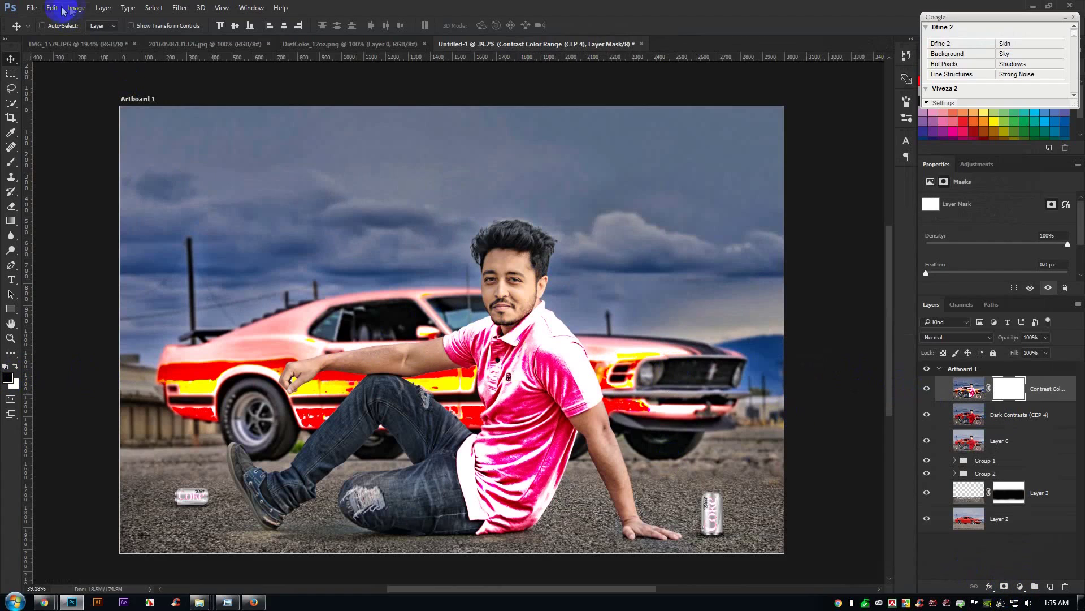
pyautogui.click(80, 175)
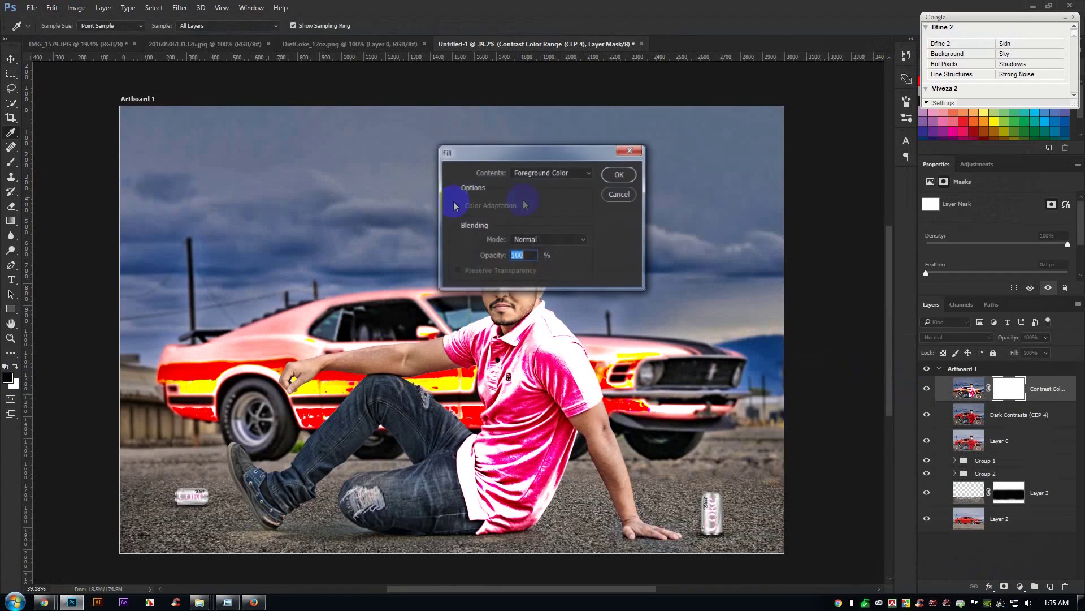
pyautogui.click(541, 180)
pyautogui.click(529, 243)
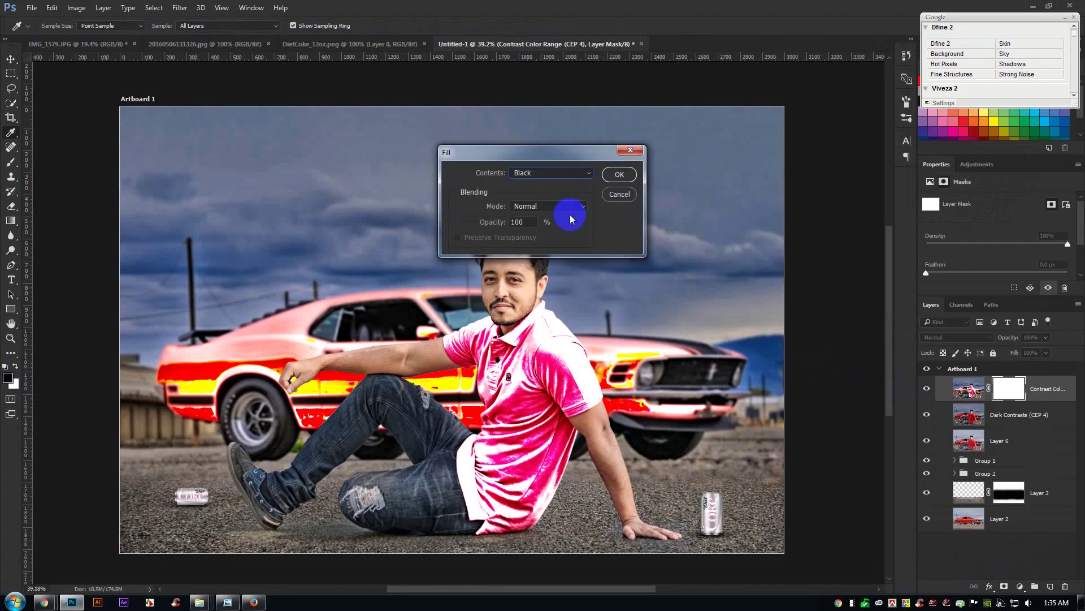
pyautogui.click(633, 175)
pyautogui.press('v')
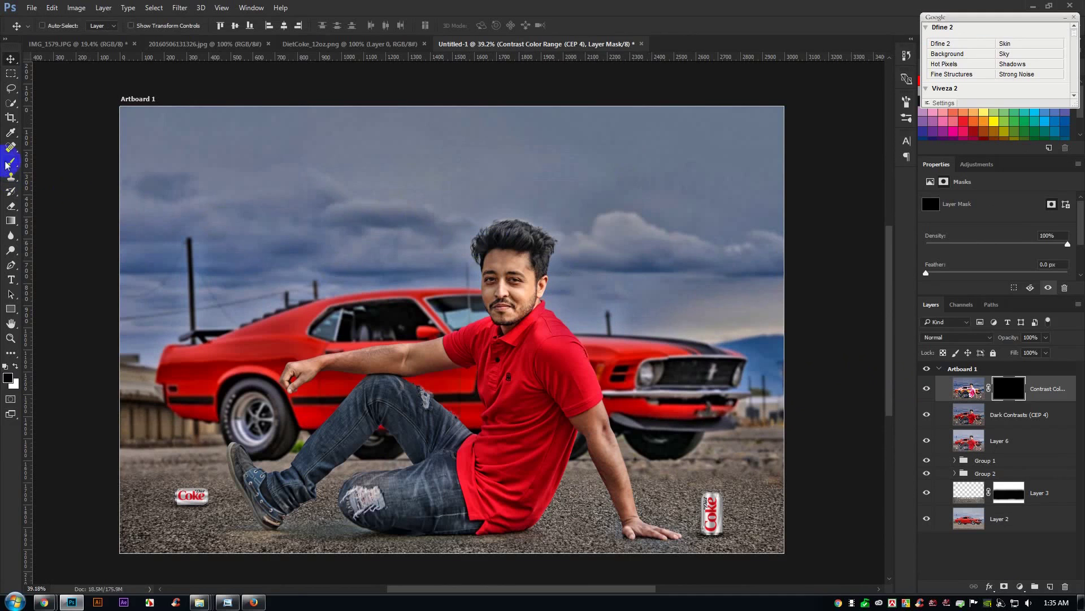
# Paint white with the Brush tool on the Contrast Color Range mask to reveal the effect over the man's face.
pyautogui.rightClick(6, 165)
pyautogui.click(62, 164)
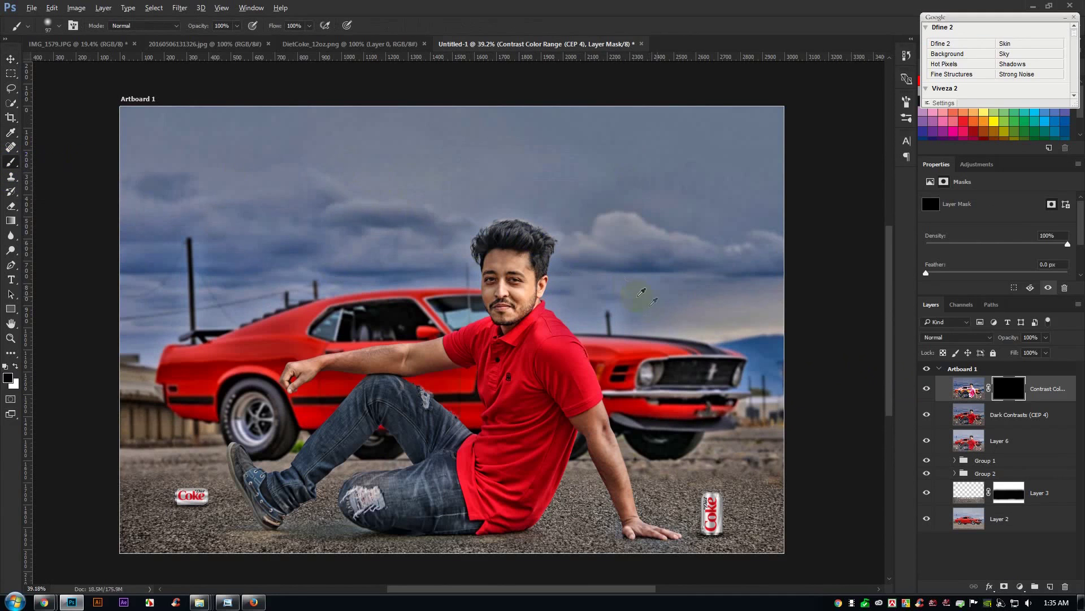
pyautogui.scroll(5, 686, 317)
pyautogui.click(1010, 390)
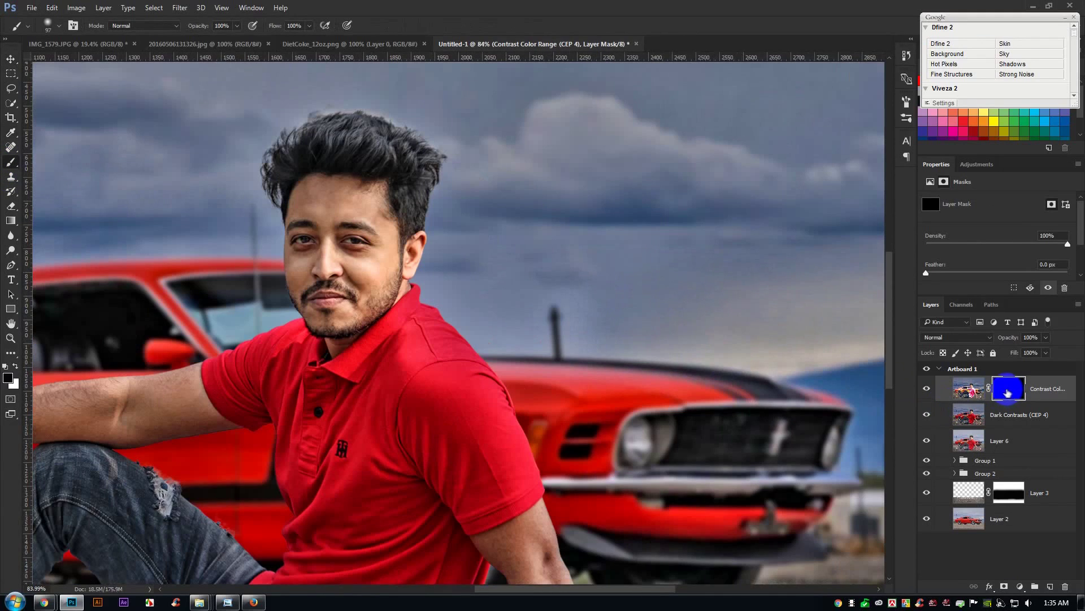
pyautogui.scroll(4, 305, 242)
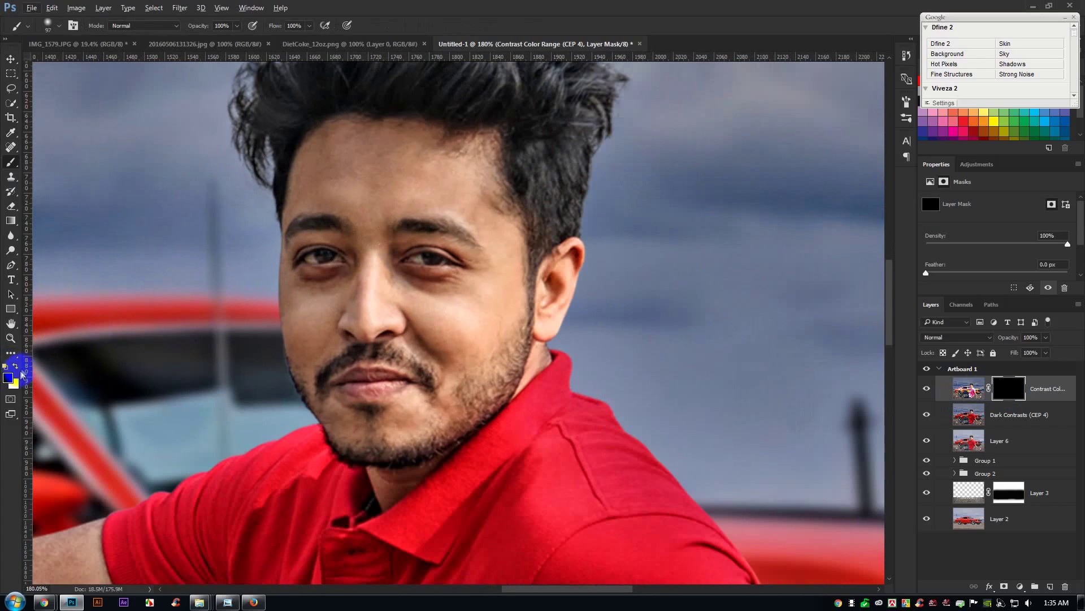
pyautogui.click(16, 367)
pyautogui.scroll(2, 291, 210)
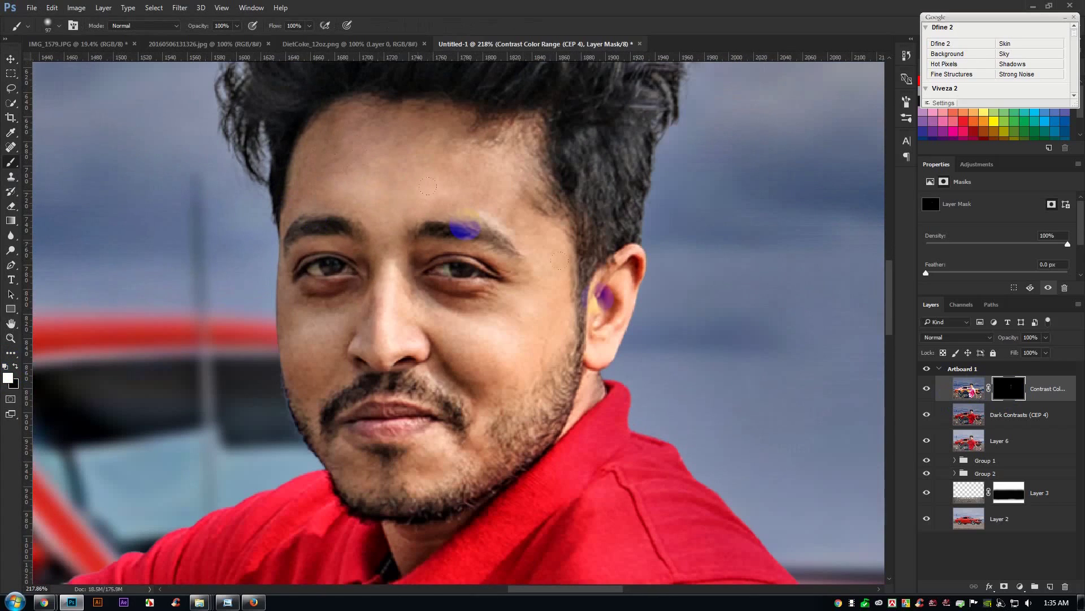
pyautogui.click(988, 471)
pyautogui.moveTo(428, 244)
pyautogui.mouseDown()
pyautogui.moveTo(433, 267)
pyautogui.moveTo(432, 222)
pyautogui.moveTo(355, 174)
pyautogui.moveTo(336, 166)
pyautogui.moveTo(295, 183)
pyautogui.moveTo(326, 100)
pyautogui.moveTo(363, 116)
pyautogui.moveTo(447, 208)
pyautogui.moveTo(485, 223)
pyautogui.moveTo(518, 197)
pyautogui.moveTo(525, 358)
pyautogui.moveTo(478, 426)
pyautogui.moveTo(381, 444)
pyautogui.moveTo(373, 457)
pyautogui.moveTo(348, 441)
pyautogui.moveTo(311, 379)
pyautogui.moveTo(315, 344)
pyautogui.moveTo(332, 343)
pyautogui.moveTo(304, 277)
pyautogui.moveTo(326, 217)
pyautogui.moveTo(366, 240)
pyautogui.moveTo(355, 293)
pyautogui.moveTo(364, 283)
pyautogui.moveTo(425, 306)
pyautogui.moveTo(407, 350)
pyautogui.moveTo(493, 381)
pyautogui.moveTo(375, 541)
pyautogui.moveTo(528, 461)
pyautogui.mouseUp()
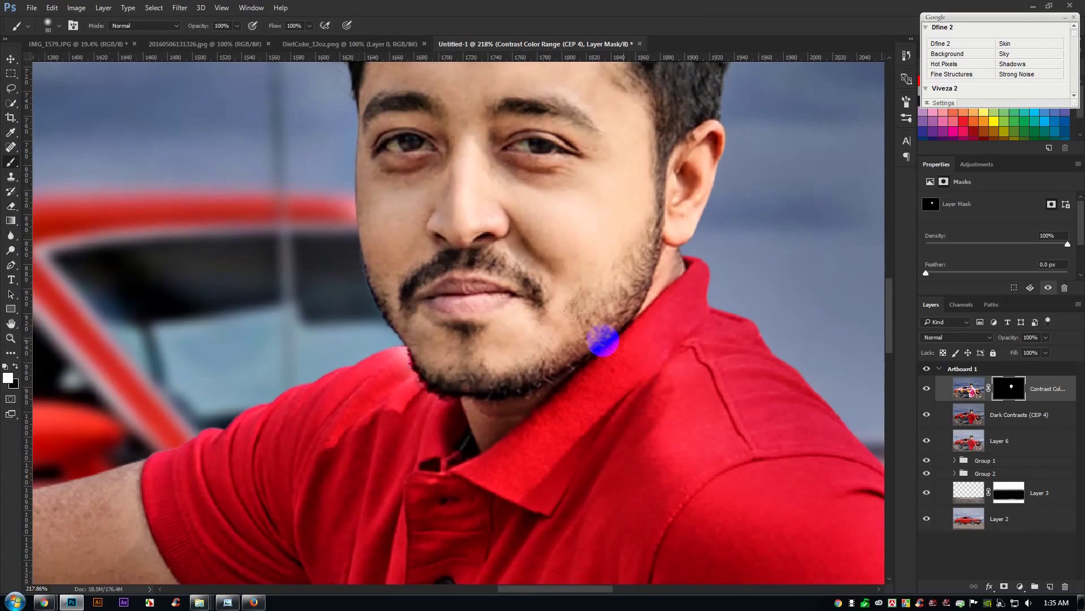
# Refine the mask along the beard and jawline with a smaller white brush, and paint black over the spill on the shirt collar and shoulder.
pyautogui.press('[')
pyautogui.press('[')
pyautogui.moveTo(518, 371)
pyautogui.mouseDown()
pyautogui.moveTo(485, 384)
pyautogui.moveTo(488, 403)
pyautogui.moveTo(610, 315)
pyautogui.moveTo(661, 254)
pyautogui.moveTo(698, 144)
pyautogui.moveTo(674, 168)
pyautogui.mouseUp()
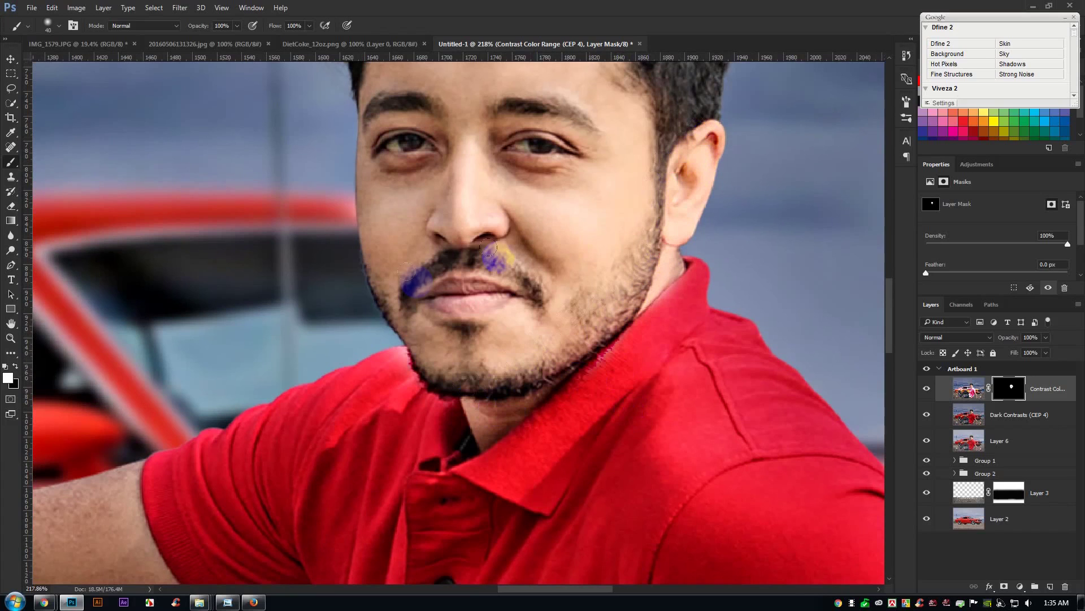
pyautogui.click(16, 367)
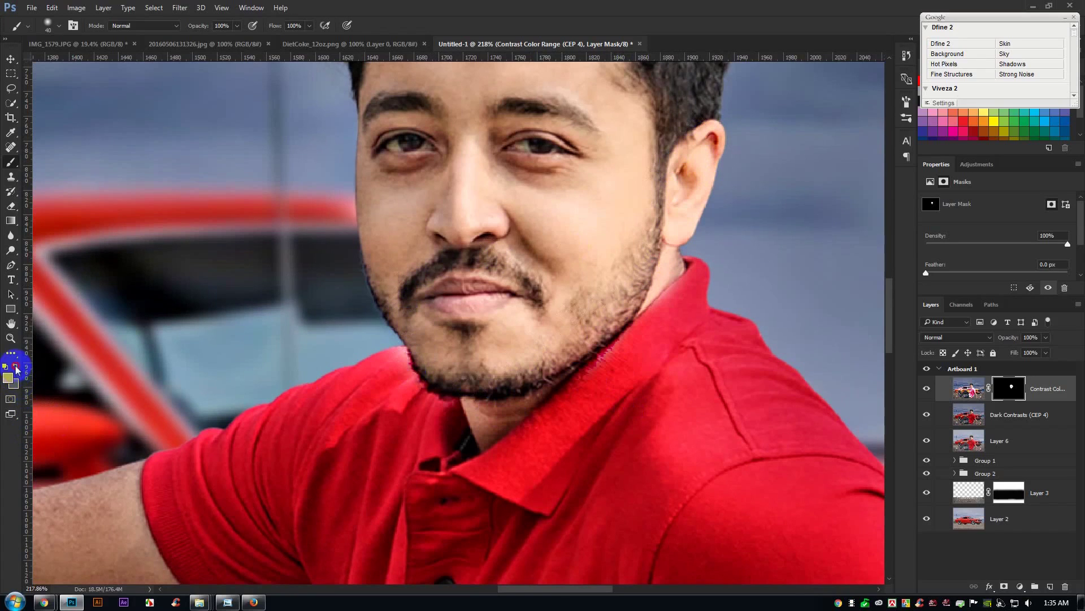
pyautogui.moveTo(396, 368)
pyautogui.mouseDown()
pyautogui.moveTo(441, 422)
pyautogui.moveTo(443, 460)
pyautogui.moveTo(594, 417)
pyautogui.moveTo(610, 365)
pyautogui.moveTo(650, 327)
pyautogui.moveTo(611, 358)
pyautogui.moveTo(472, 400)
pyautogui.moveTo(601, 335)
pyautogui.mouseUp()
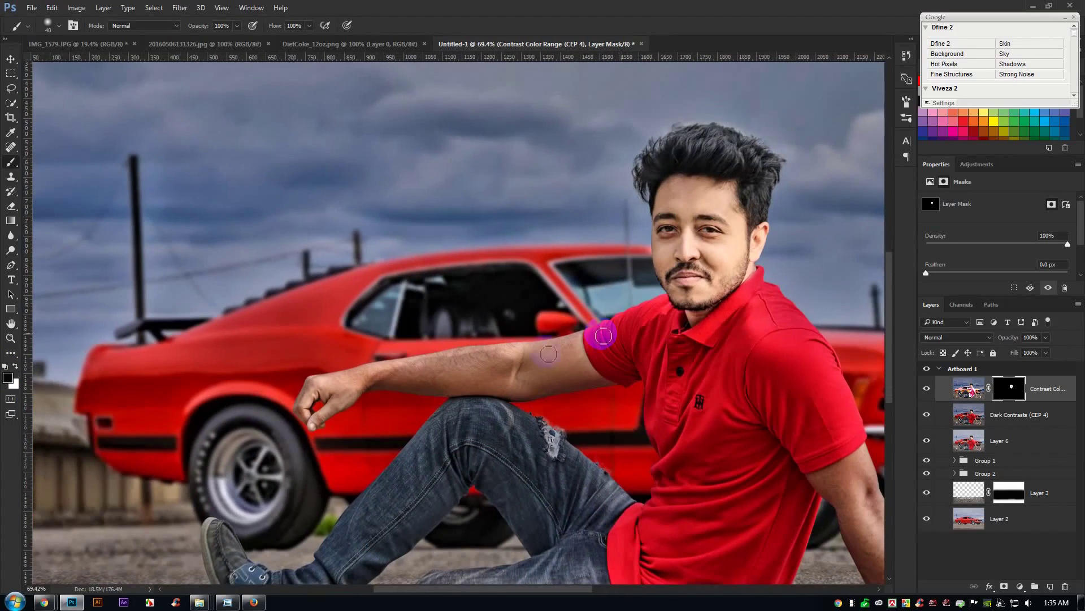
# Load the man's layer mask in Group 1 as a selection and paint white with a larger brush over his arm resting on the knee.
pyautogui.scroll(2, 544, 351)
pyautogui.press(']')
pyautogui.press(']')
pyautogui.press(']')
pyautogui.click(13, 371)
pyautogui.press(']')
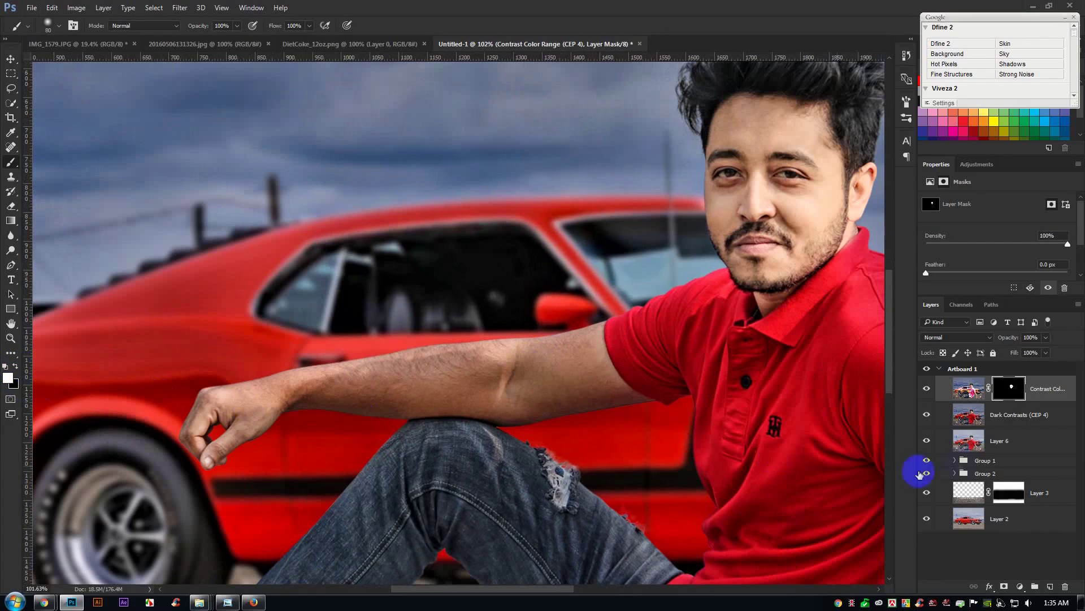
pyautogui.click(955, 459)
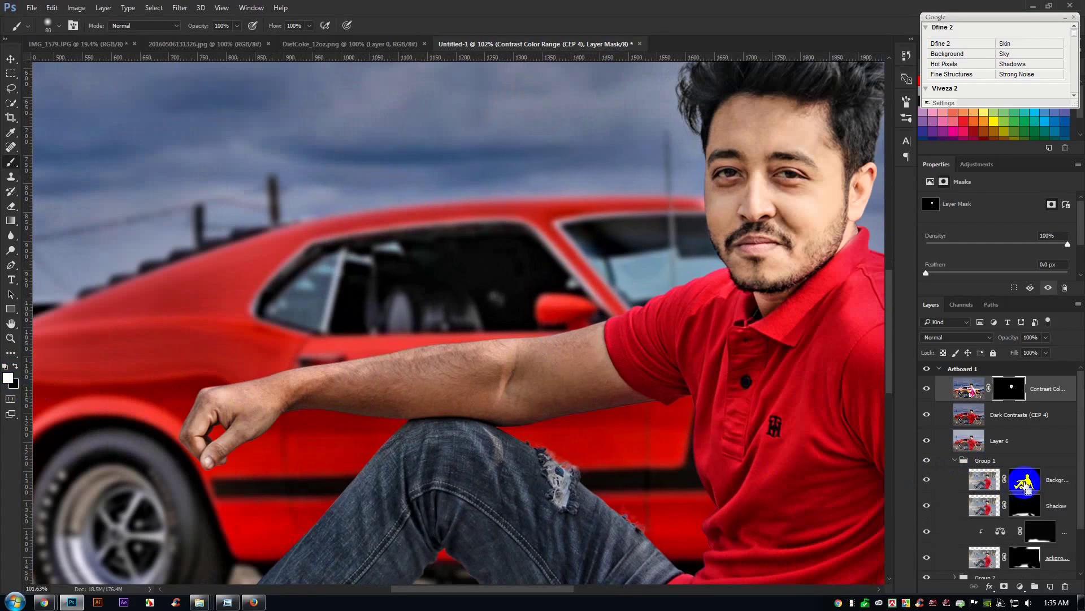
pyautogui.keyDown('ctrl'); pyautogui.click(1024, 488); pyautogui.keyUp('ctrl')
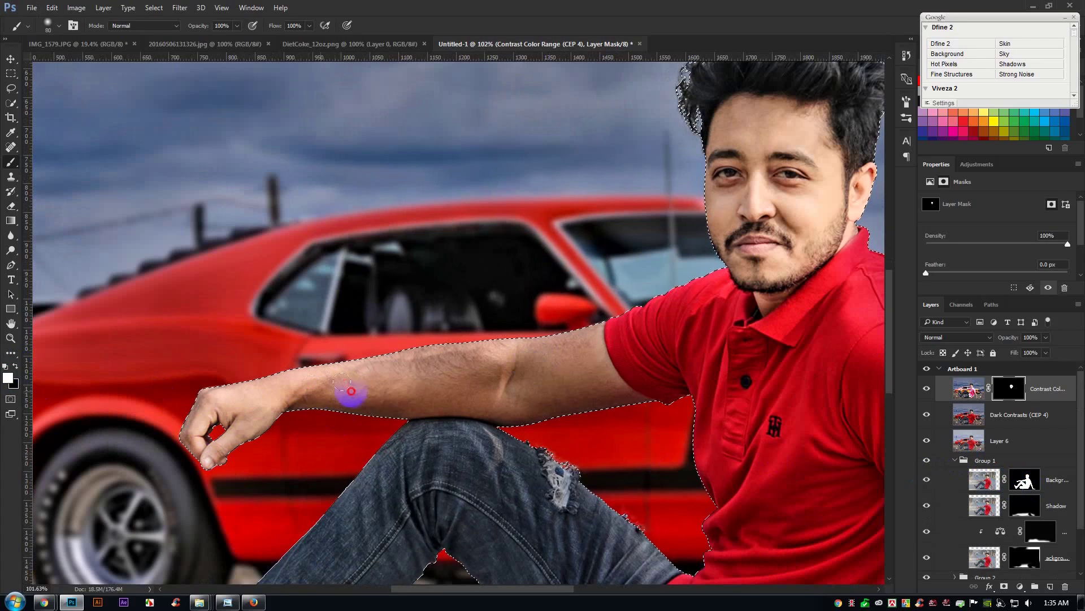
pyautogui.moveTo(389, 390)
pyautogui.mouseDown()
pyautogui.moveTo(466, 357)
pyautogui.moveTo(584, 362)
pyautogui.moveTo(542, 340)
pyautogui.moveTo(491, 355)
pyautogui.moveTo(491, 367)
pyautogui.moveTo(382, 361)
pyautogui.moveTo(387, 384)
pyautogui.moveTo(200, 421)
pyautogui.moveTo(176, 410)
pyautogui.moveTo(190, 445)
pyautogui.moveTo(235, 453)
pyautogui.moveTo(331, 401)
pyautogui.moveTo(312, 405)
pyautogui.moveTo(586, 411)
pyautogui.moveTo(560, 392)
pyautogui.moveTo(564, 328)
pyautogui.moveTo(580, 392)
pyautogui.moveTo(578, 332)
pyautogui.moveTo(601, 390)
pyautogui.moveTo(636, 412)
pyautogui.moveTo(347, 396)
pyautogui.mouseUp()
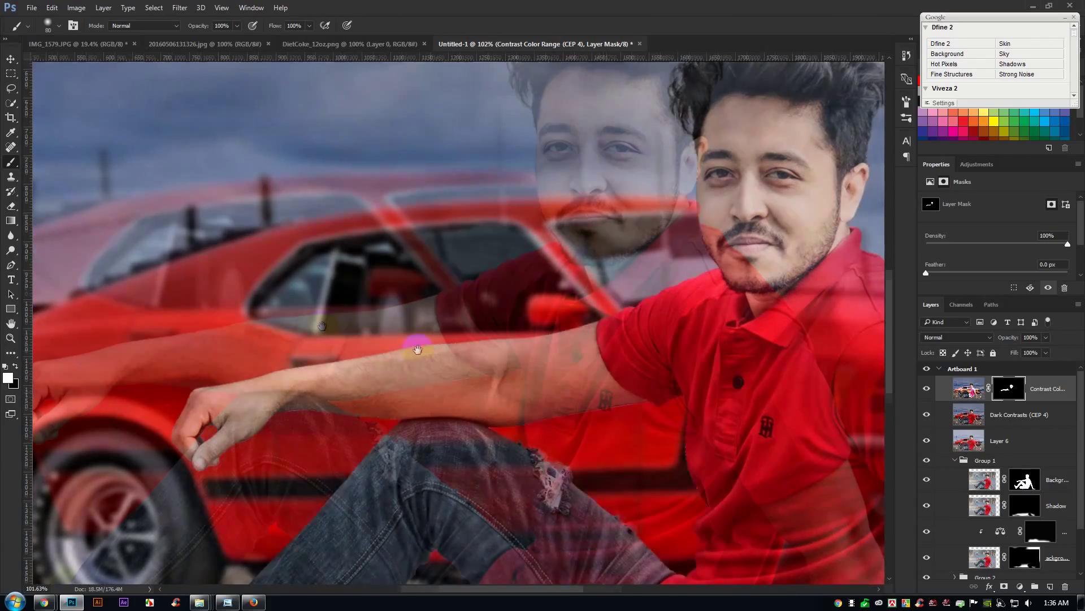
# Paint white on the mask over the man's supporting arm and hand on the ground, and clear the selection.
pyautogui.moveTo(417, 346); pyautogui.dragTo(175, 223)
pyautogui.moveTo(402, 507)
pyautogui.mouseDown()
pyautogui.moveTo(424, 372)
pyautogui.moveTo(348, 292)
pyautogui.mouseUp()
pyautogui.moveTo(601, 503)
pyautogui.mouseDown()
pyautogui.moveTo(551, 460)
pyautogui.moveTo(491, 303)
pyautogui.moveTo(475, 301)
pyautogui.moveTo(463, 261)
pyautogui.moveTo(420, 204)
pyautogui.moveTo(428, 213)
pyautogui.moveTo(500, 183)
pyautogui.moveTo(434, 224)
pyautogui.moveTo(497, 240)
pyautogui.moveTo(495, 332)
pyautogui.moveTo(526, 361)
pyautogui.moveTo(494, 299)
pyautogui.moveTo(567, 282)
pyautogui.moveTo(559, 366)
pyautogui.moveTo(550, 321)
pyautogui.moveTo(592, 473)
pyautogui.moveTo(606, 495)
pyautogui.moveTo(651, 505)
pyautogui.mouseUp()
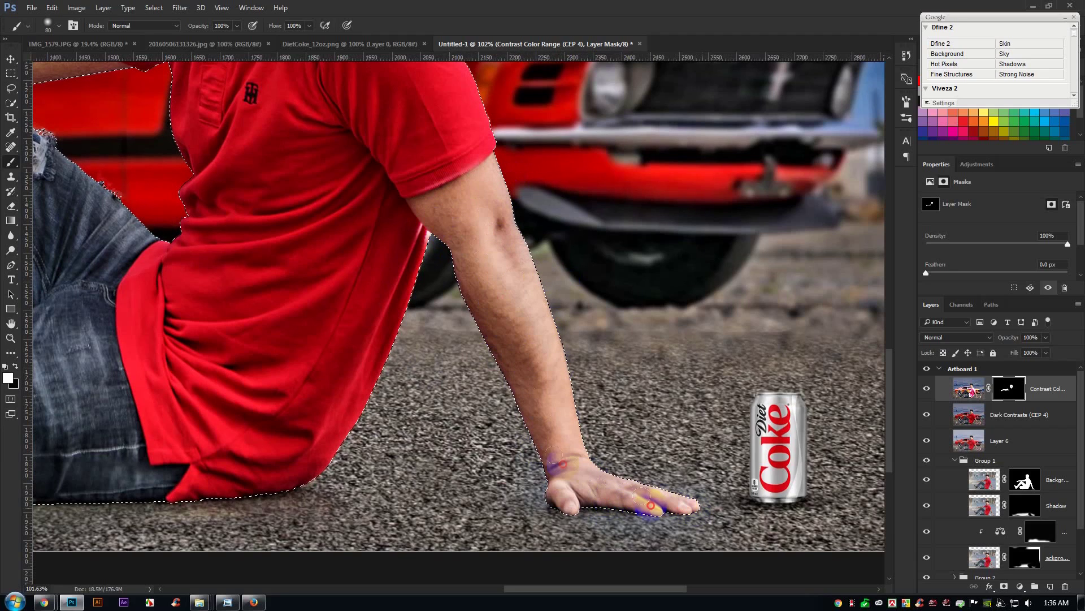
pyautogui.moveTo(462, 247); pyautogui.dragTo(567, 452)
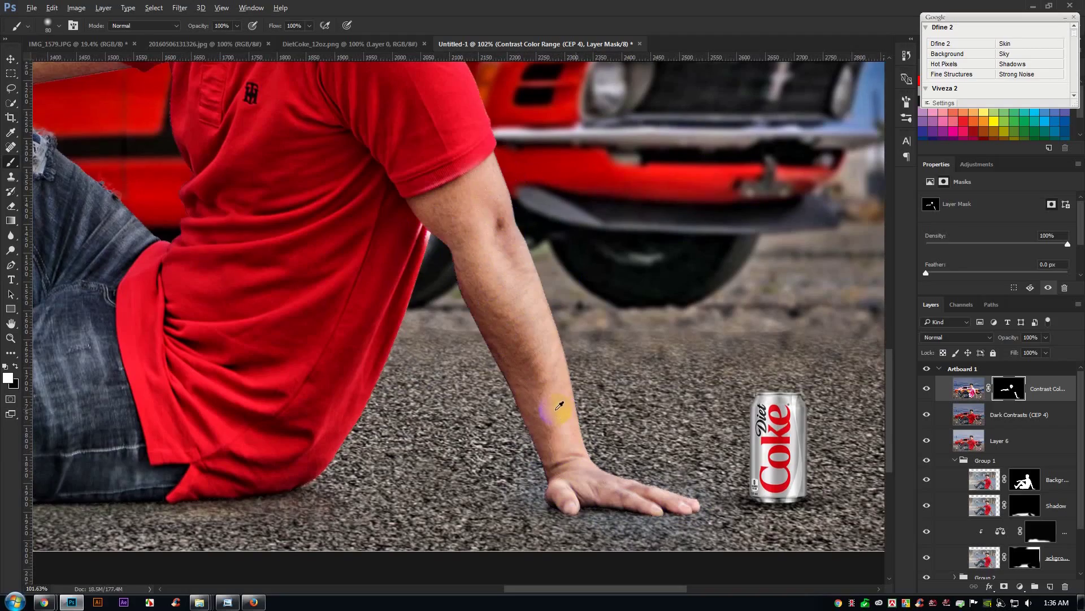
# Paint black on the mask over the bright spill on the shirt edge beneath the supporting arm.
pyautogui.scroll(-4, 553, 402)
pyautogui.scroll(5, 540, 406)
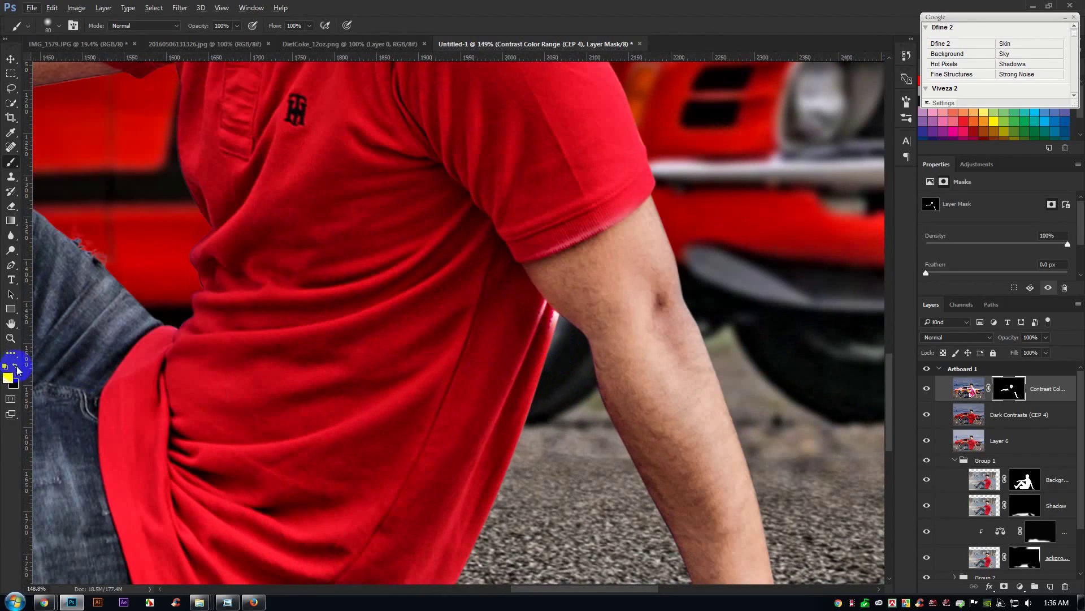
pyautogui.click(16, 368)
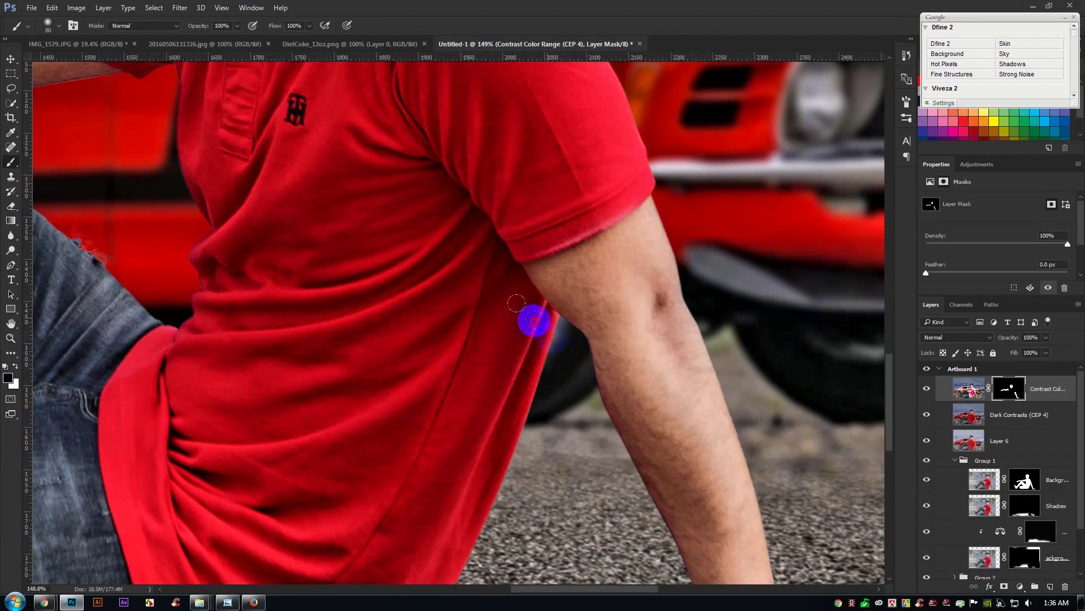
pyautogui.scroll(-1, 520, 402)
pyautogui.scroll(-2, 514, 400)
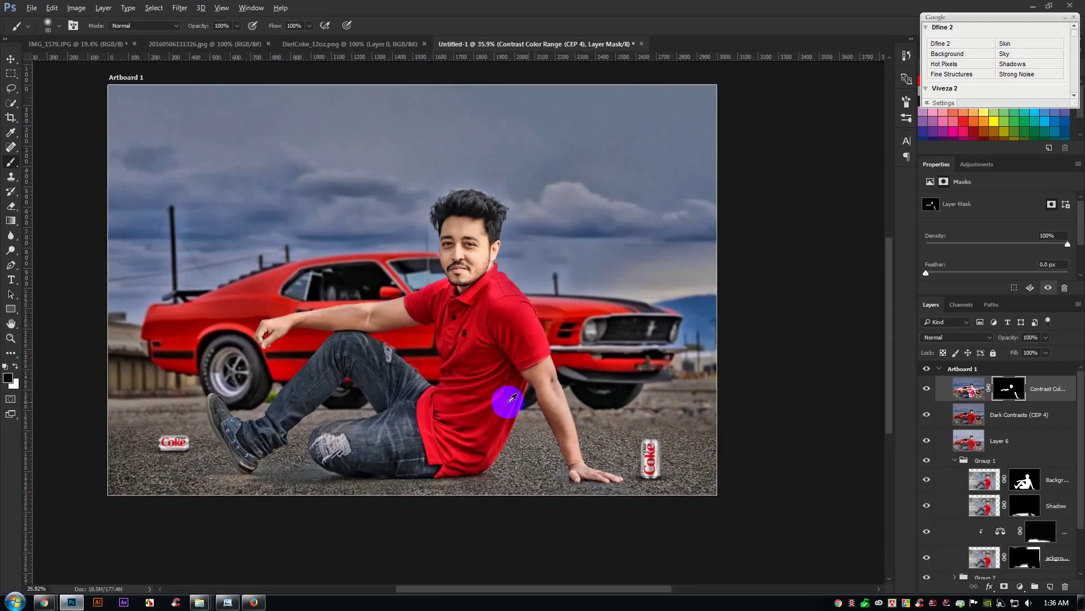
# Paint black with a small brush on the mask over the man's lips, eyes, eyebrows and moustache to remove the effect there.
pyautogui.scroll(2, 463, 240)
pyautogui.scroll(3, 464, 240)
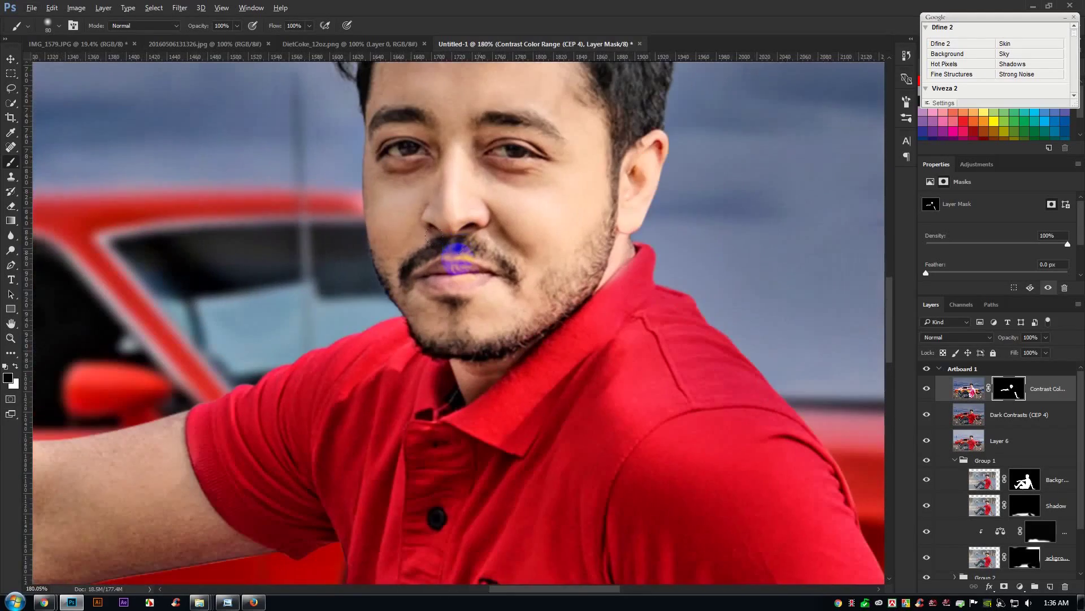
pyautogui.moveTo(459, 276); pyautogui.dragTo(438, 277)
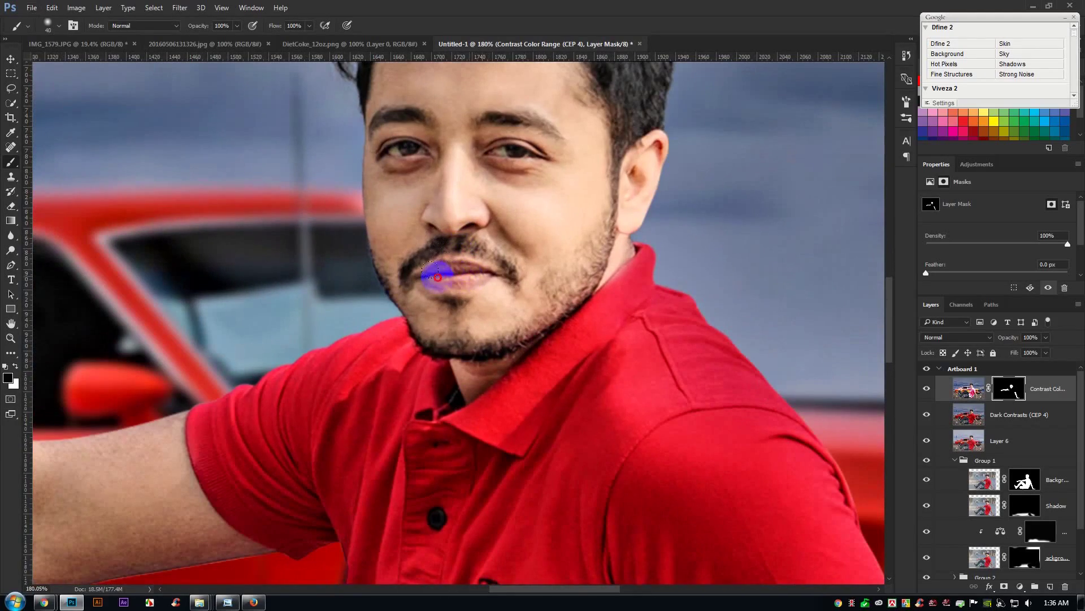
pyautogui.press('[')
pyautogui.click(410, 155)
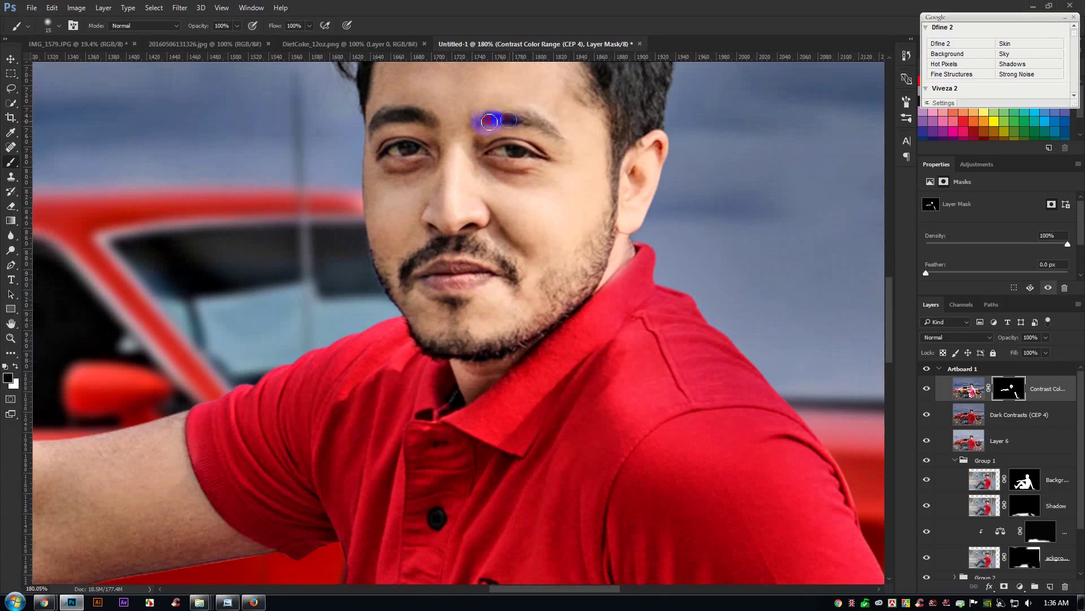
pyautogui.moveTo(488, 358)
pyautogui.mouseDown()
pyautogui.moveTo(443, 358)
pyautogui.moveTo(452, 293)
pyautogui.mouseUp()
pyautogui.moveTo(415, 261)
pyautogui.mouseDown()
pyautogui.moveTo(441, 250)
pyautogui.moveTo(481, 254)
pyautogui.mouseUp()
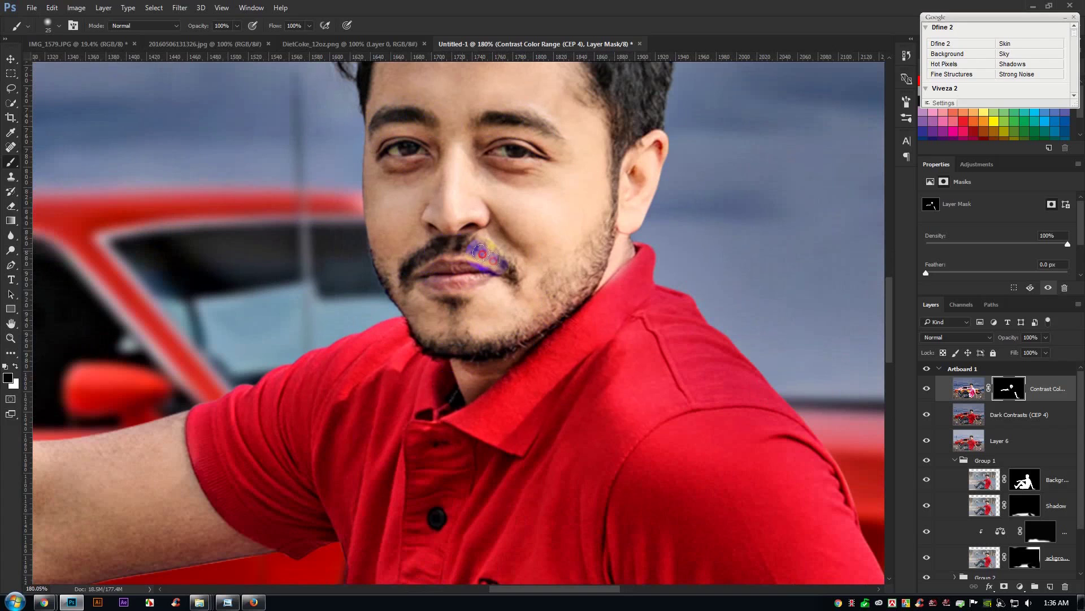
pyautogui.scroll(-10, 518, 291)
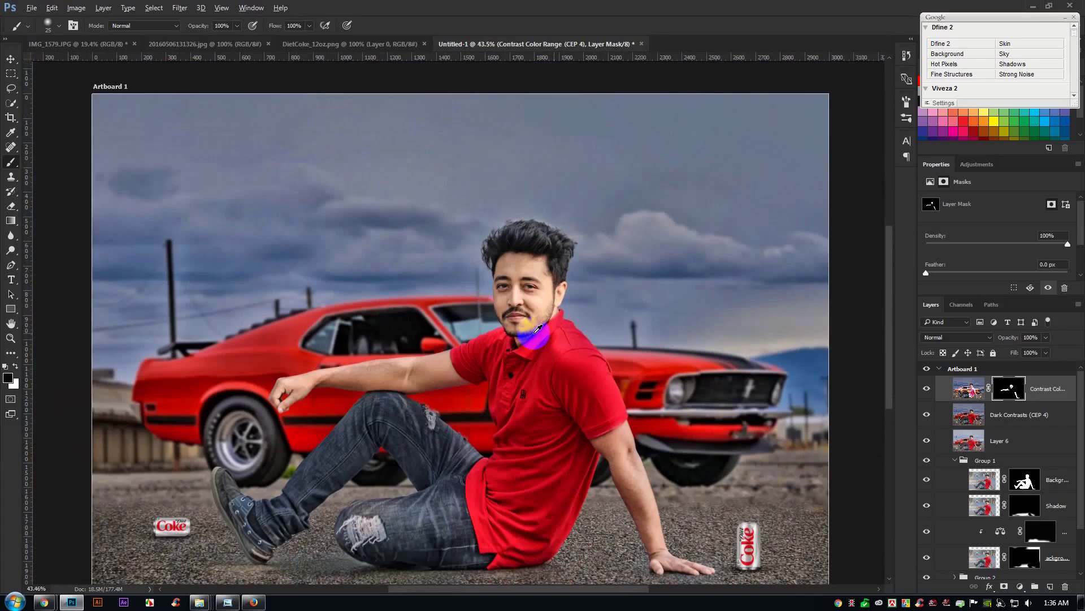
# Add a new layer at the top of the stack and fill it with the merged composite using Apply Image.
pyautogui.scroll(3, 538, 329)
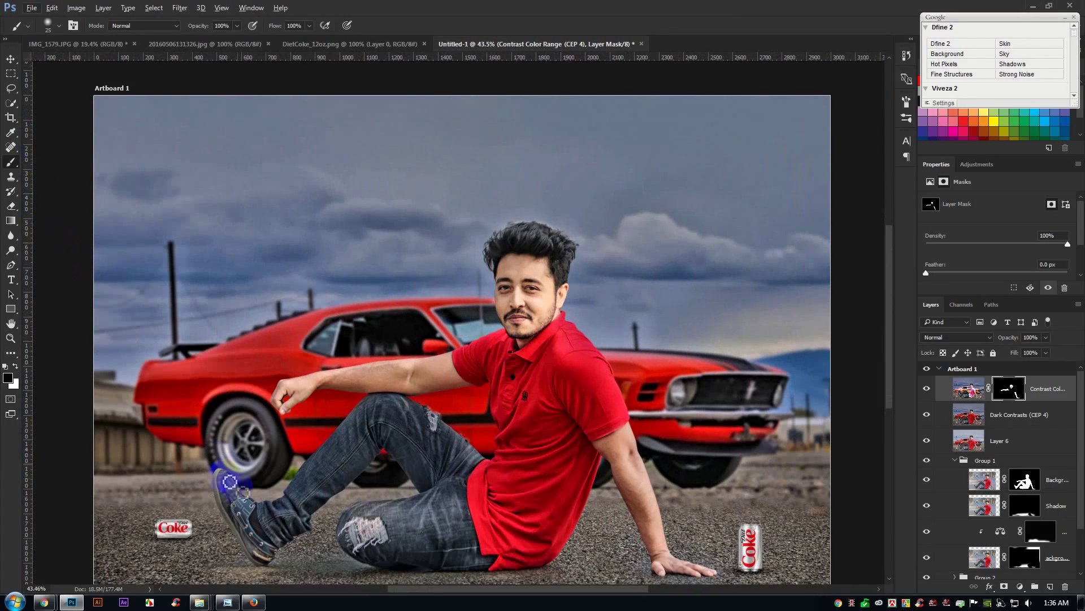
pyautogui.scroll(-2, 249, 498)
pyautogui.scroll(1, 235, 480)
pyautogui.click(1046, 589)
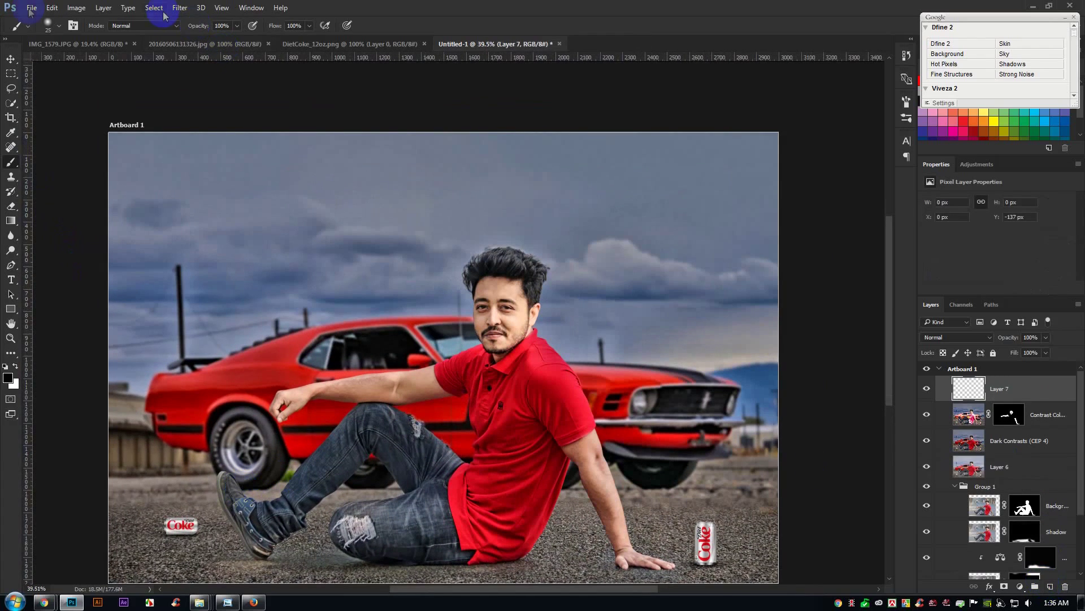
pyautogui.click(76, 8)
pyautogui.click(138, 170)
pyautogui.click(643, 175)
# Open the Camera Raw Filter on the merged layer and slightly lower the Oranges saturation in the HSL adjustments.
pyautogui.click(179, 8)
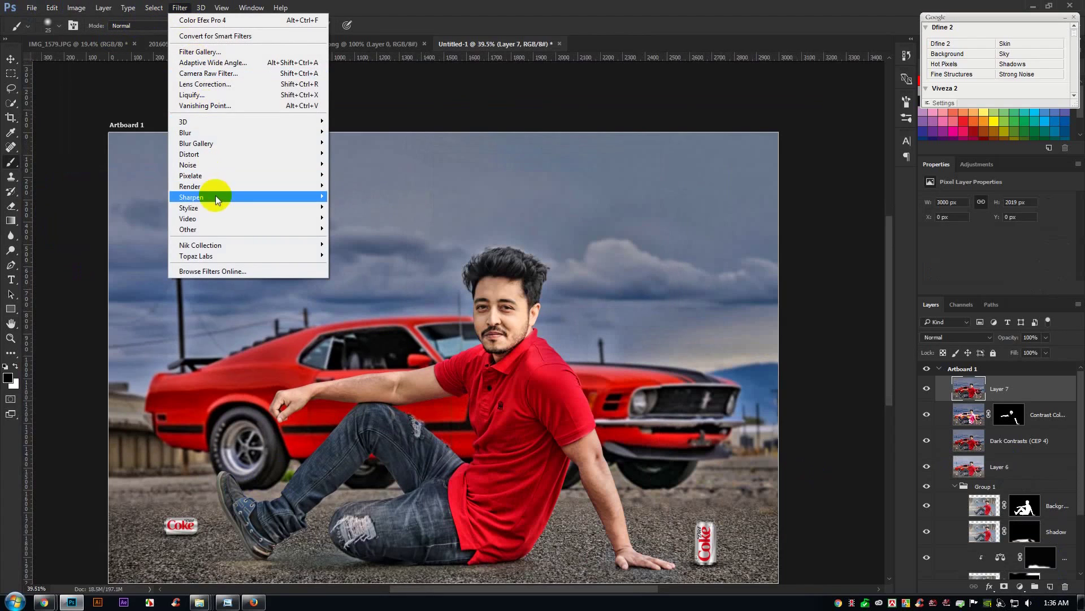
pyautogui.click(208, 73)
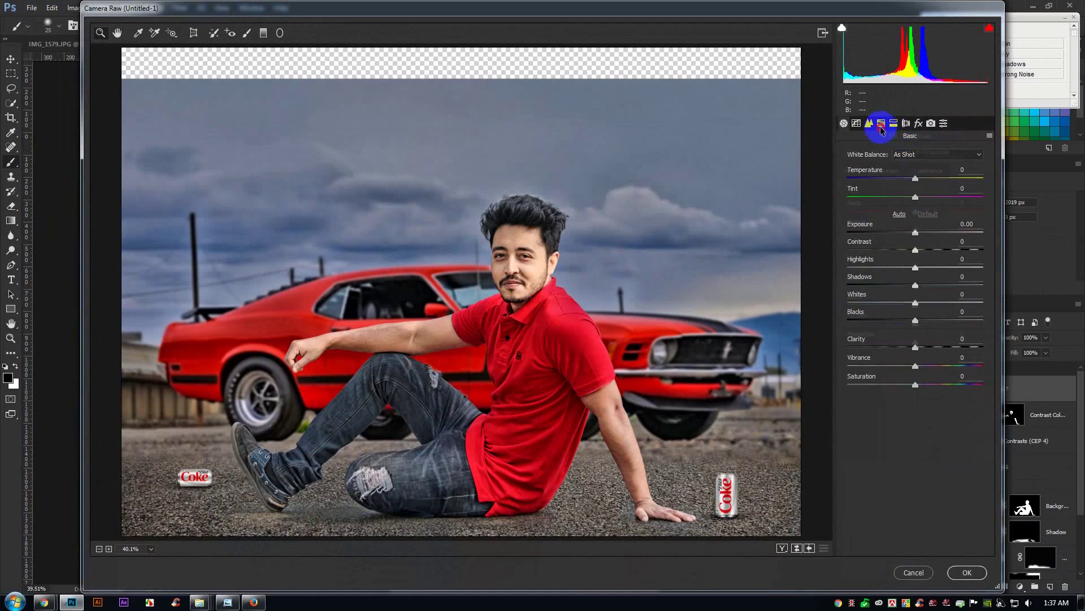
pyautogui.click(881, 124)
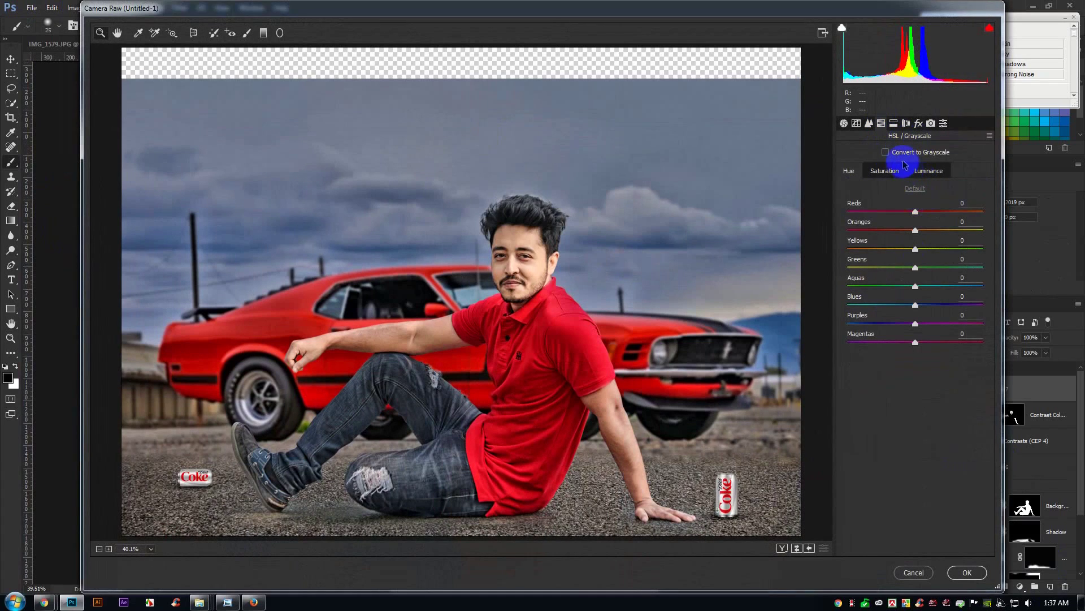
pyautogui.click(893, 174)
pyautogui.moveTo(915, 230); pyautogui.dragTo(911, 230)
# Raise the Oranges luminance to +14 and apply the Camera Raw adjustments.
pyautogui.click(927, 170)
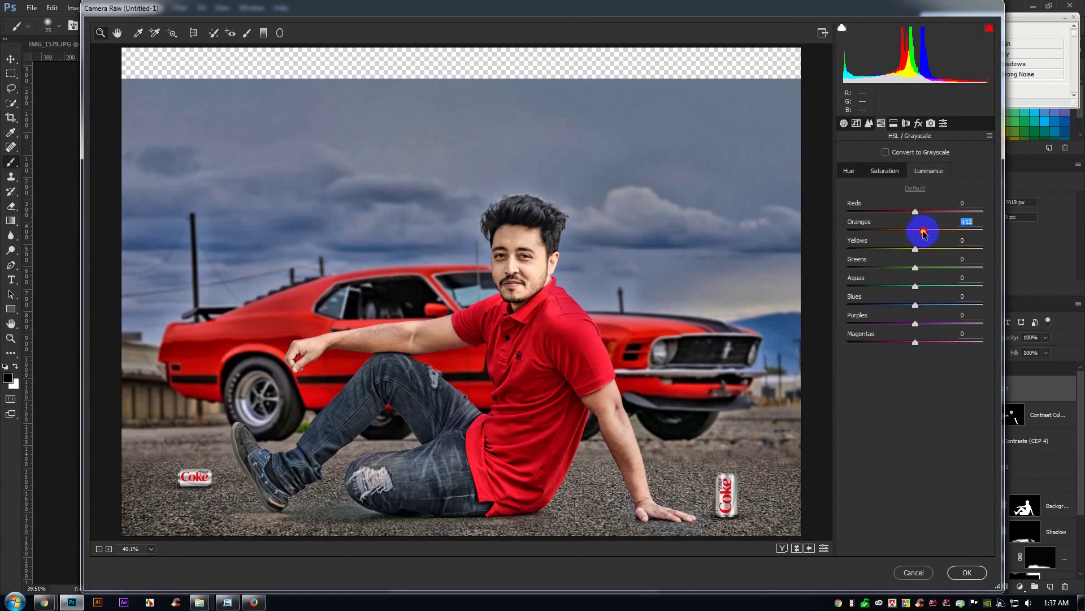
pyautogui.moveTo(934, 237); pyautogui.dragTo(928, 236)
pyautogui.moveTo(925, 238); pyautogui.dragTo(925, 237)
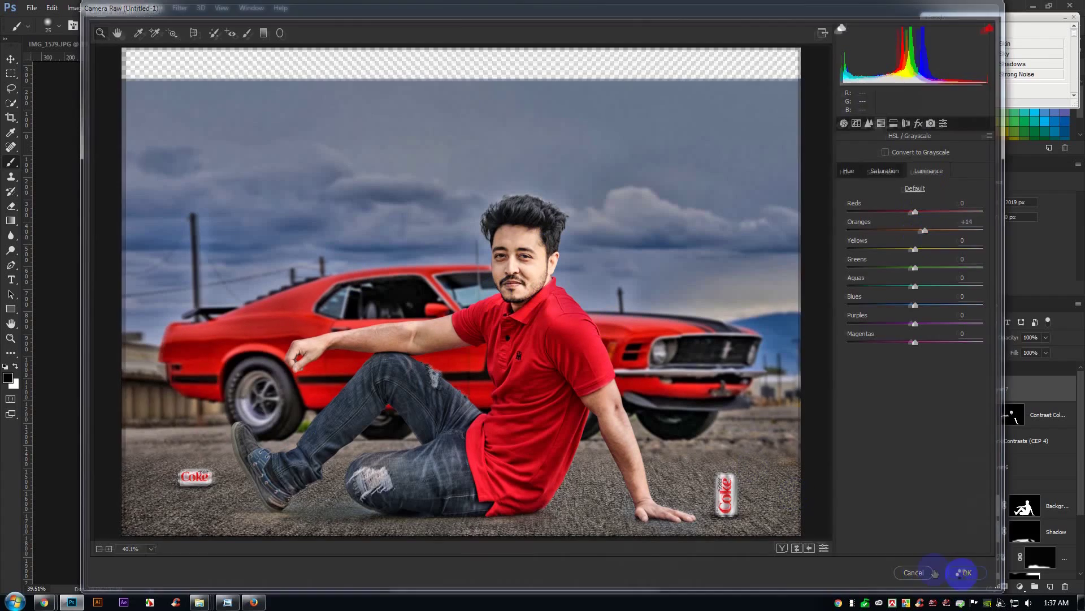
pyautogui.click(961, 573)
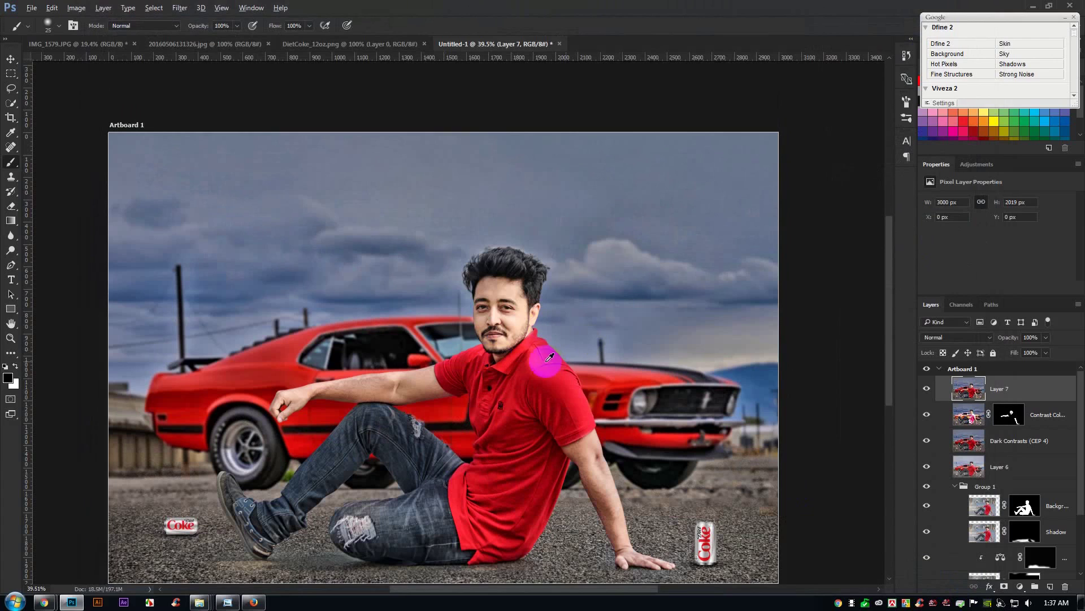
# Open the Color Efex Pro 4 filter from the Nik Collection on Layer 7.
pyautogui.click(180, 7)
pyautogui.moveTo(220, 250)
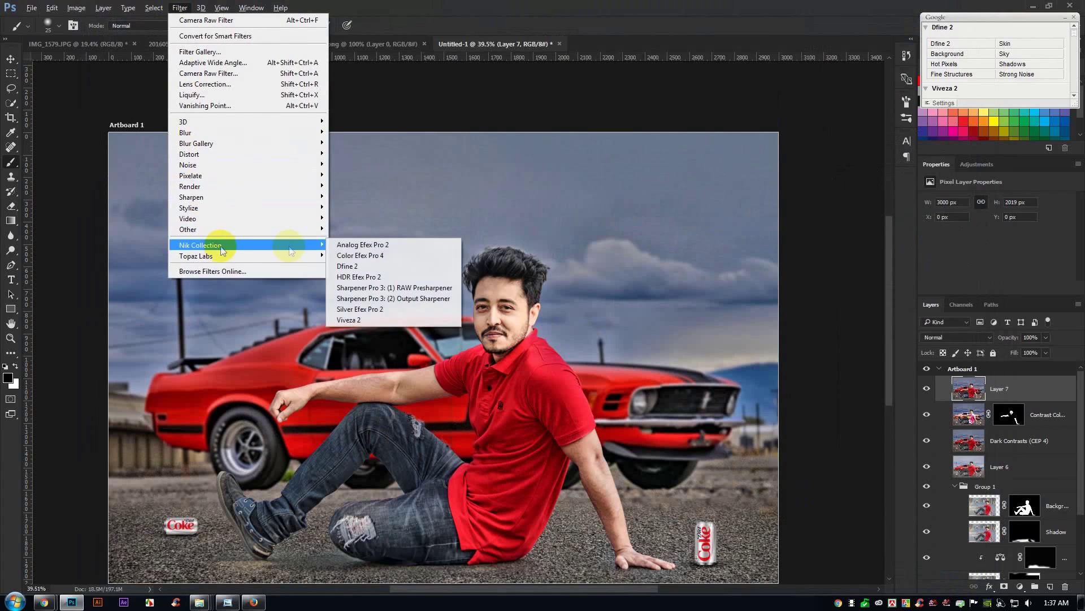
pyautogui.click(359, 254)
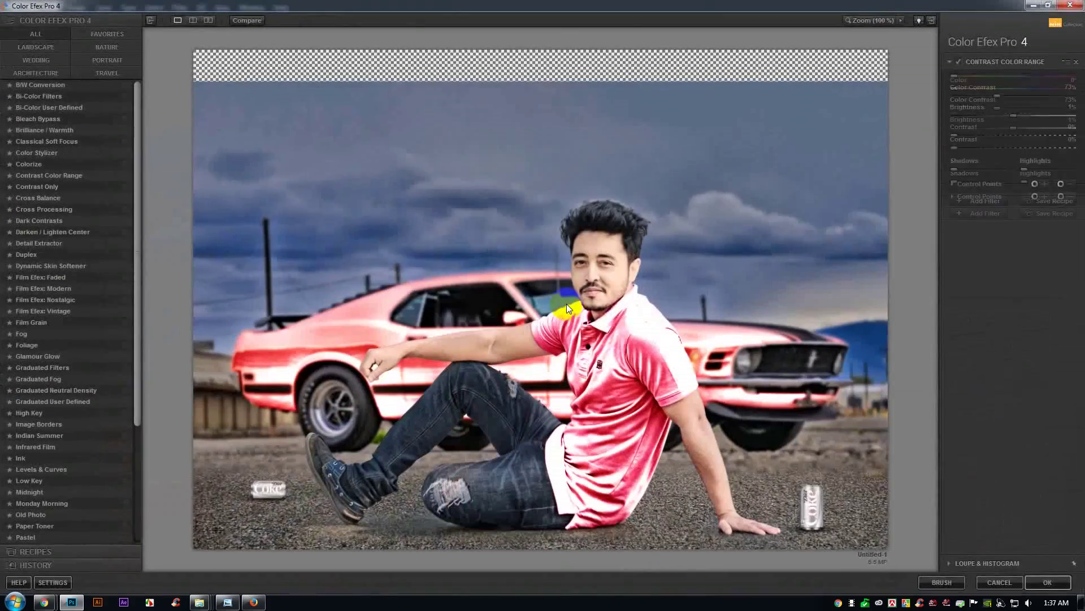
# Preview the Detail Extractor, Cross Balance, Color Stylizer, Classical Soft Focus and Brilliance / Warmth filters on the image.
pyautogui.click(40, 243)
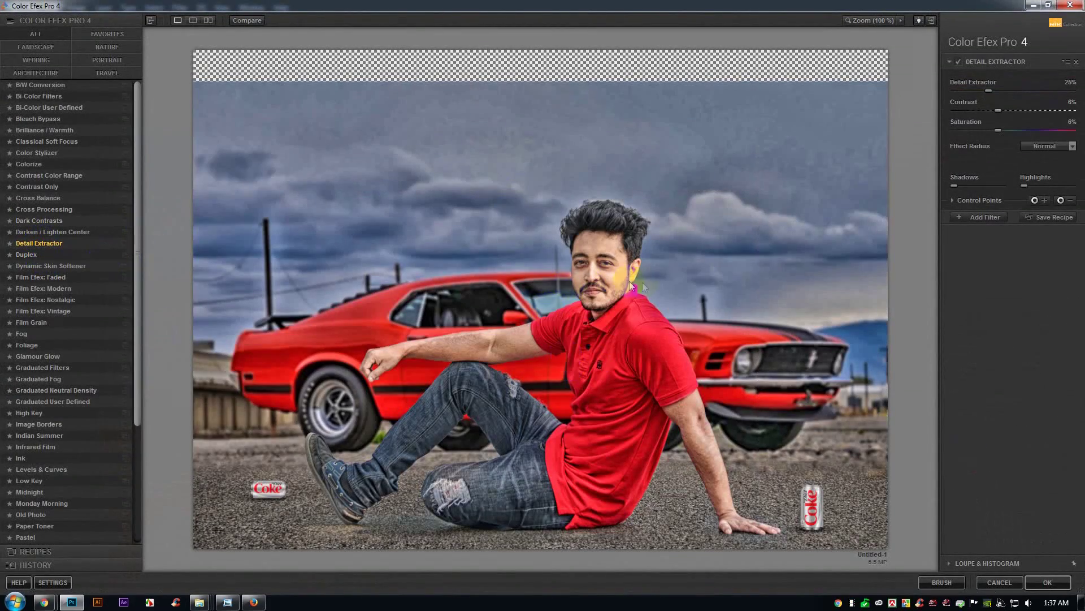
pyautogui.click(44, 209)
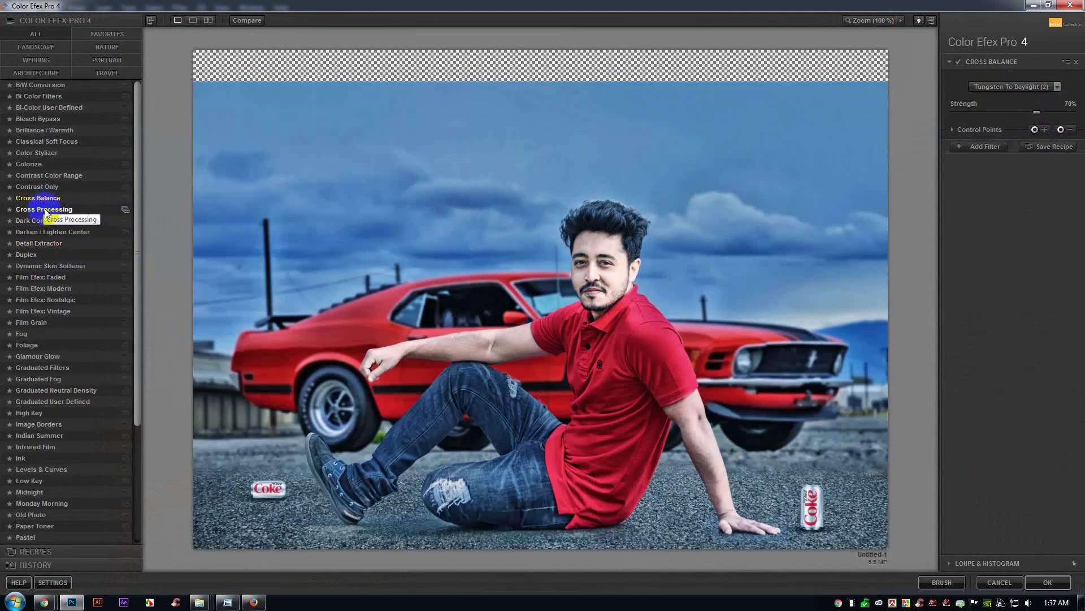
pyautogui.click(39, 152)
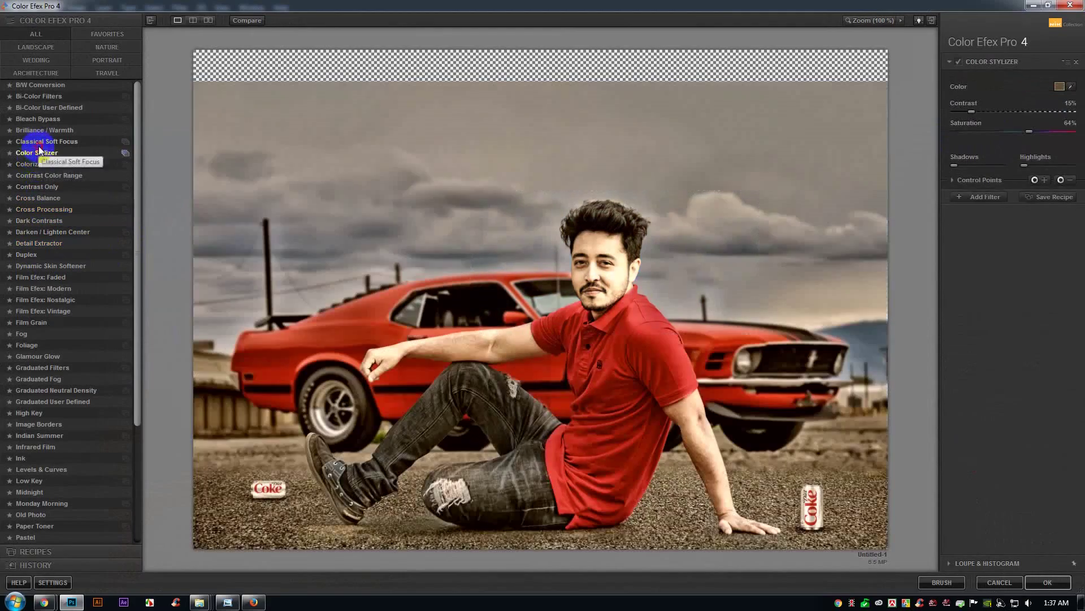
pyautogui.click(42, 141)
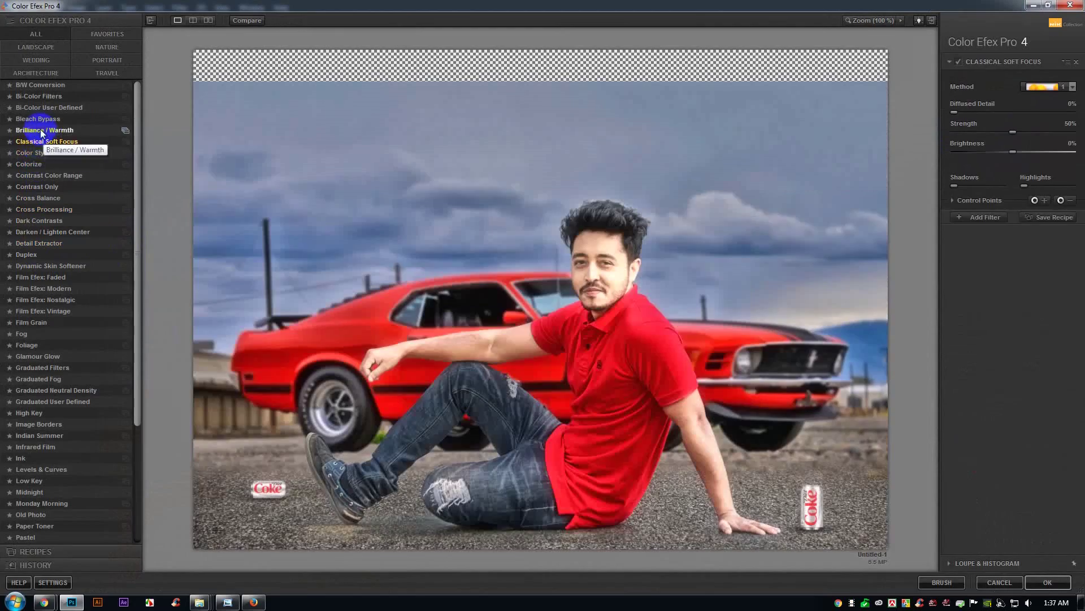
pyautogui.click(44, 130)
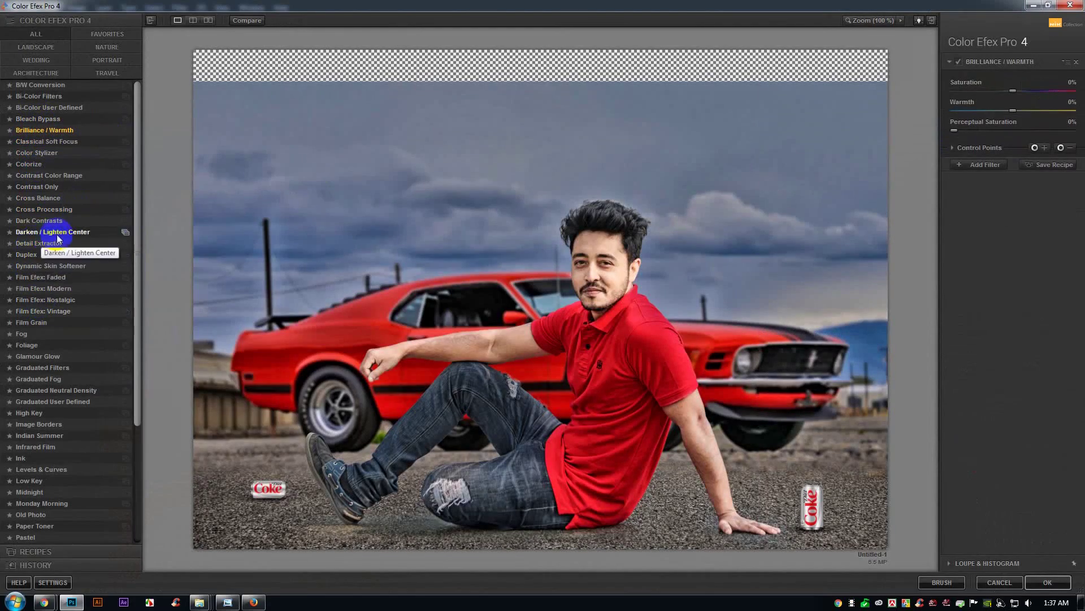
# Apply the Dynamic Skin Softener filter and check the man's face up close.
pyautogui.click(48, 267)
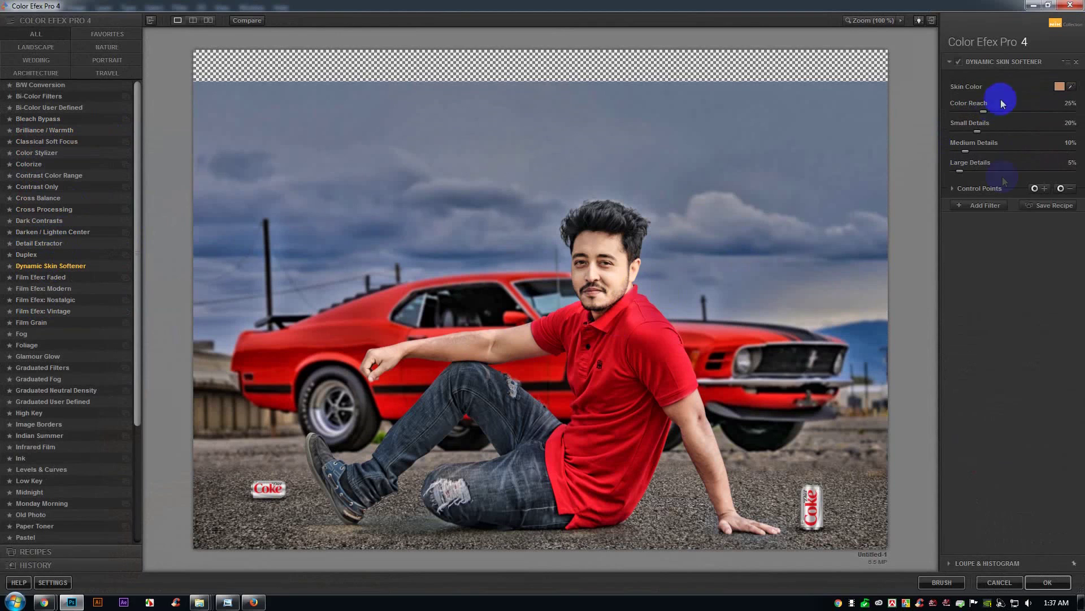
pyautogui.click(1048, 582)
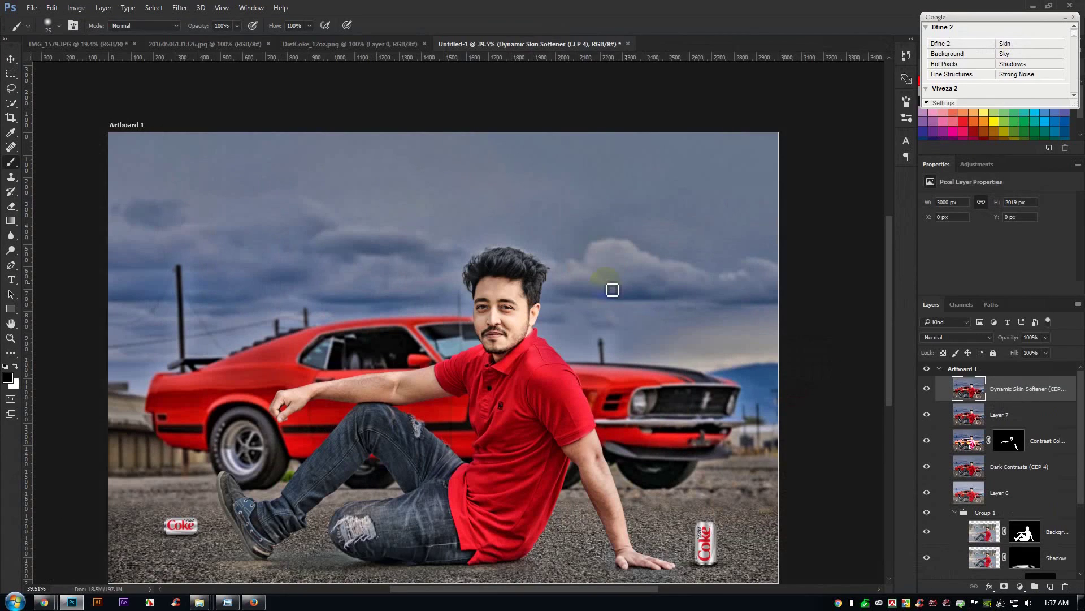
pyautogui.scroll(8, 502, 325)
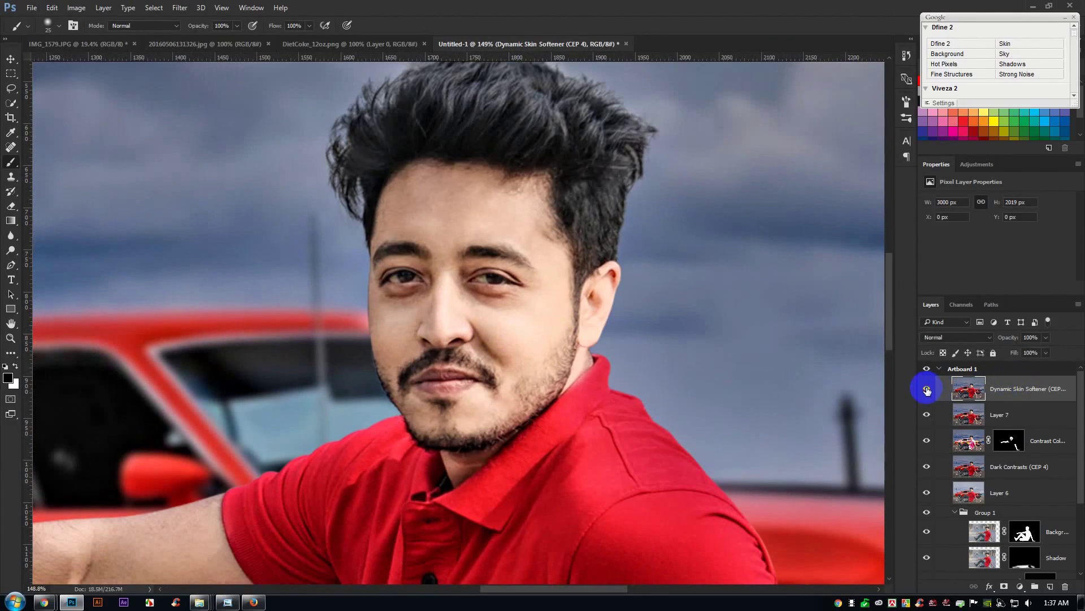
pyautogui.scroll(-5, 525, 272)
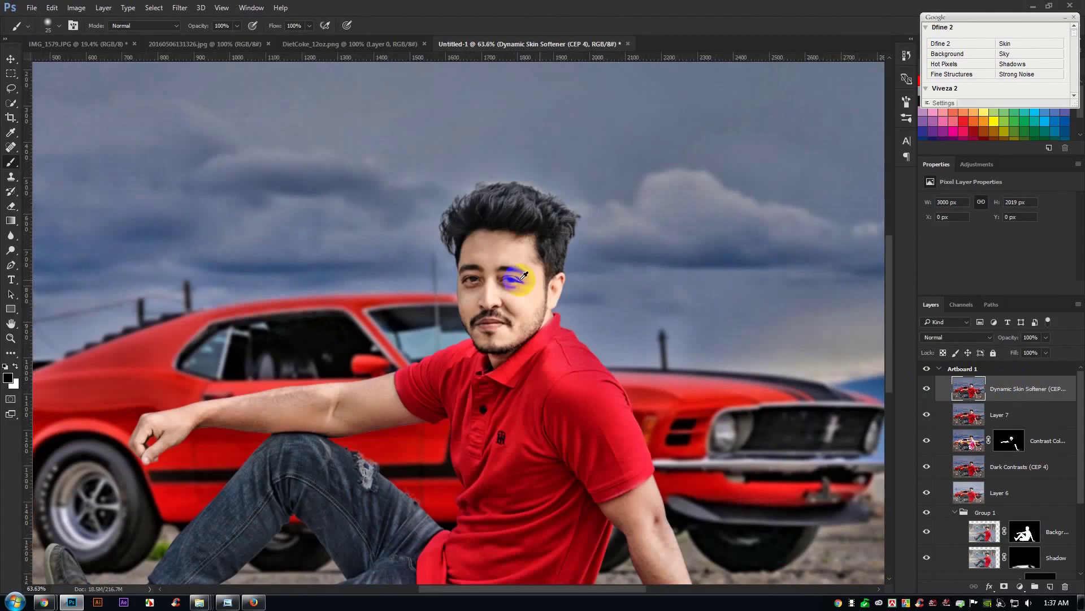
pyautogui.scroll(-4, 524, 276)
pyautogui.scroll(3, 550, 287)
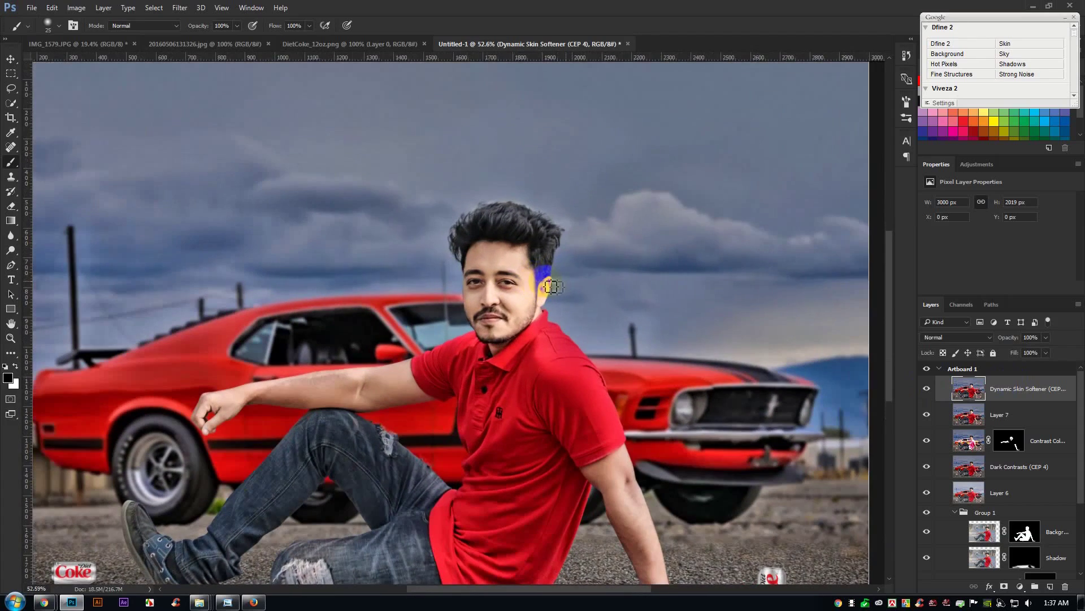
pyautogui.scroll(-3, 518, 294)
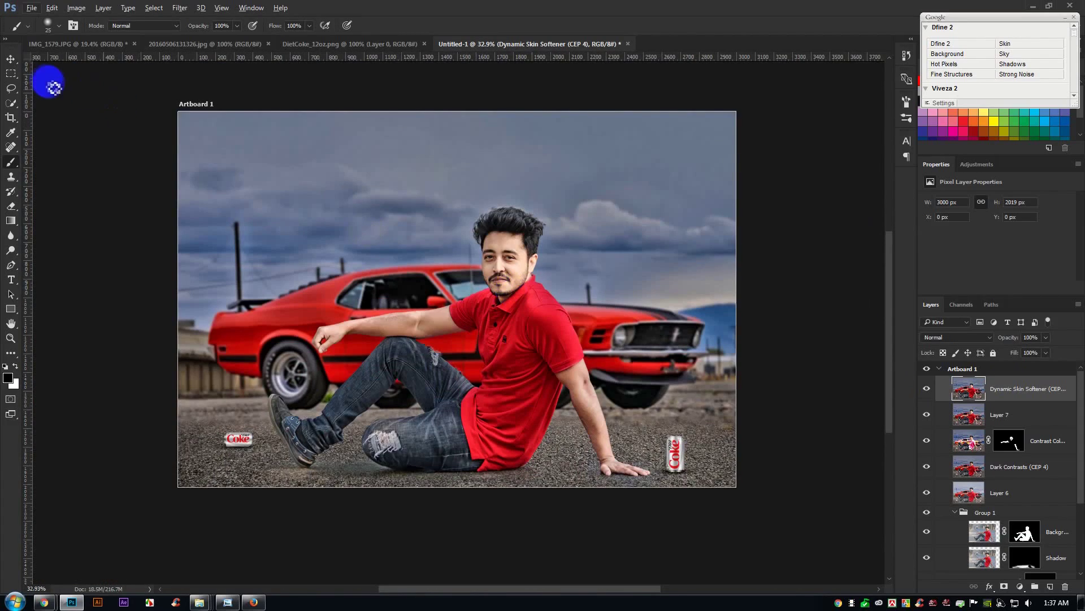
# Add a Levels adjustment layer above the softened layer with input black at 21 and input white at 247.
pyautogui.click(11, 58)
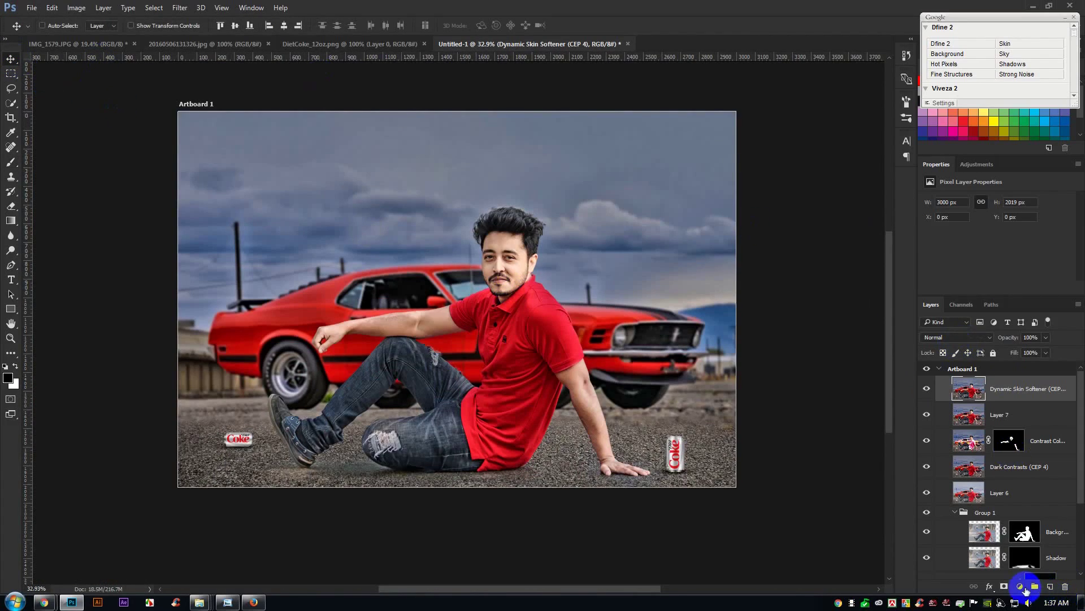
pyautogui.click(1020, 586)
pyautogui.click(975, 395)
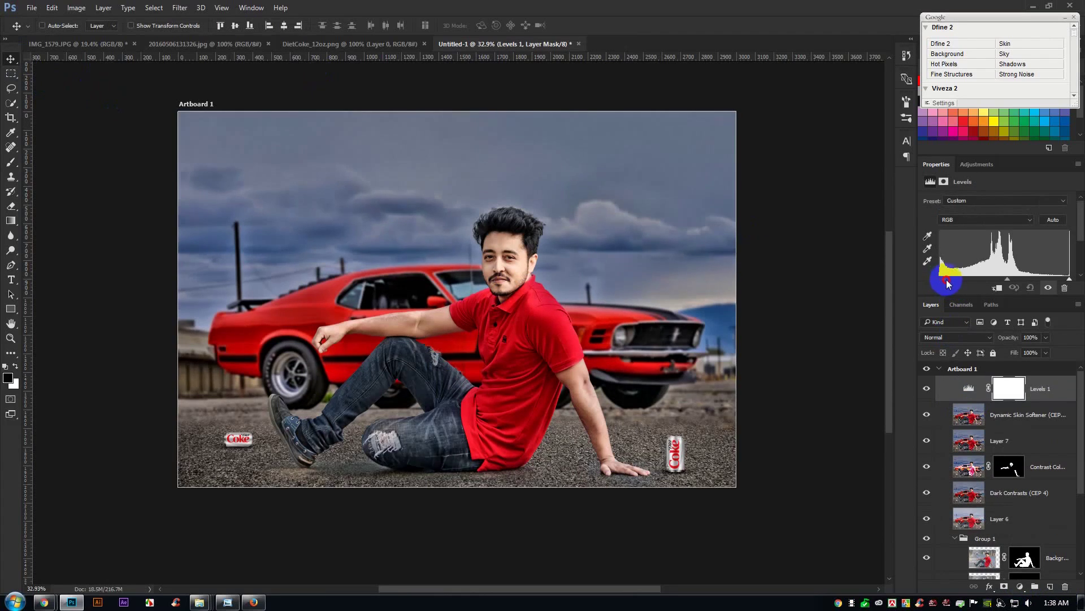
pyautogui.moveTo(1070, 279); pyautogui.dragTo(1067, 280)
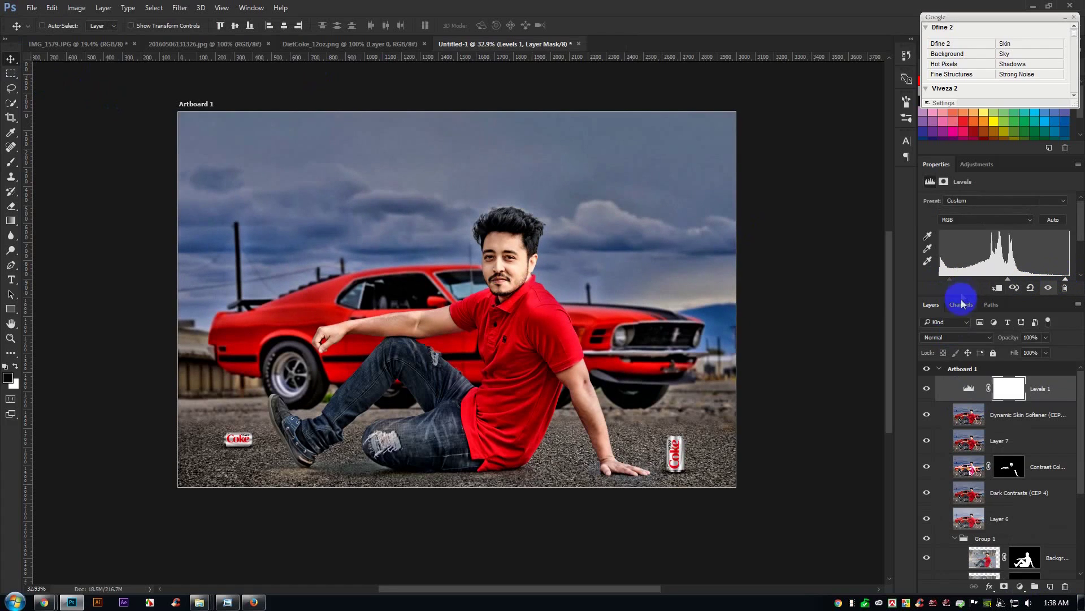
pyautogui.moveTo(969, 297); pyautogui.dragTo(968, 317)
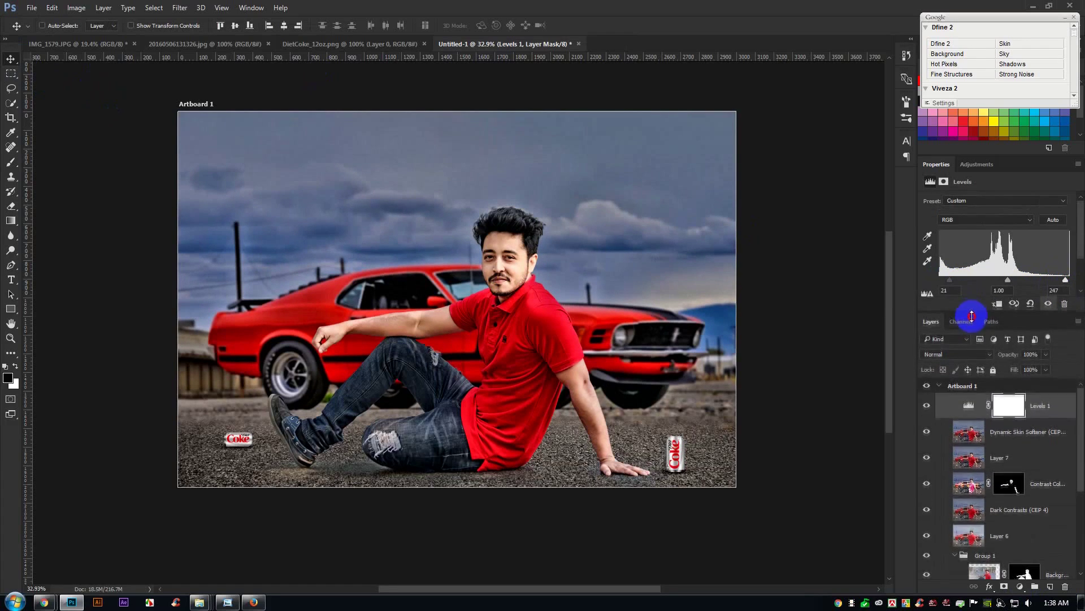
# Paint black with a larger brush on the Levels mask over the man's face, neck and both arms.
pyautogui.scroll(5, 513, 291)
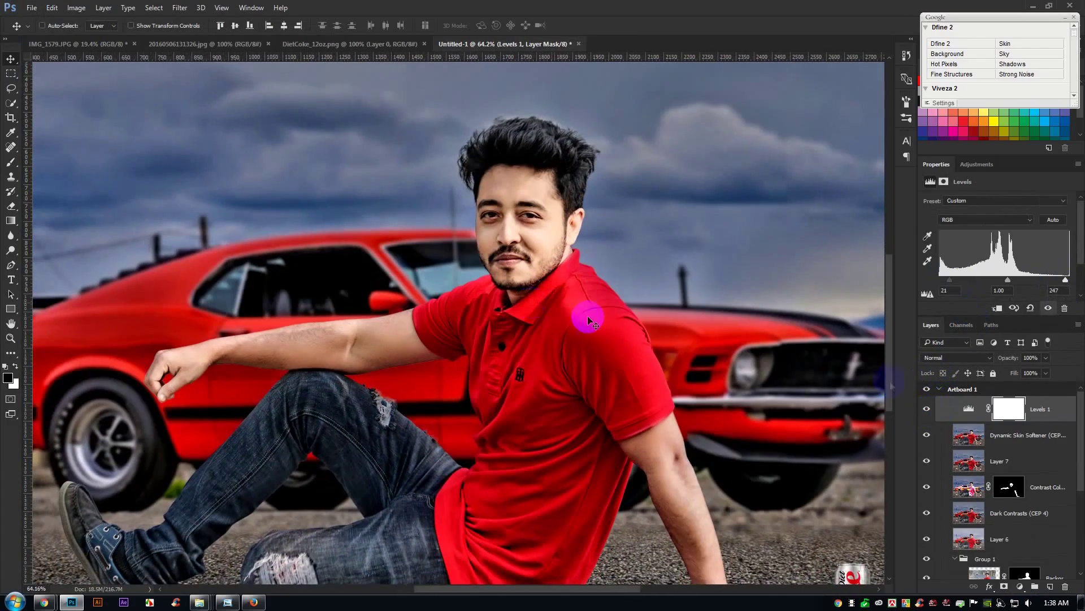
pyautogui.click(20, 166)
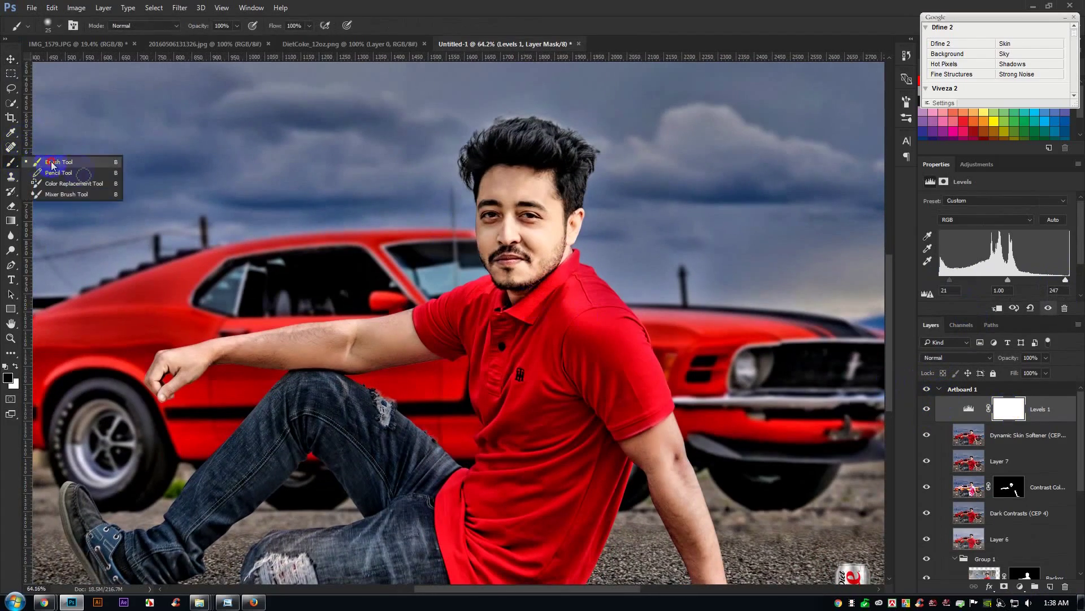
pyautogui.click(1009, 408)
pyautogui.press(']')
pyautogui.click(687, 324)
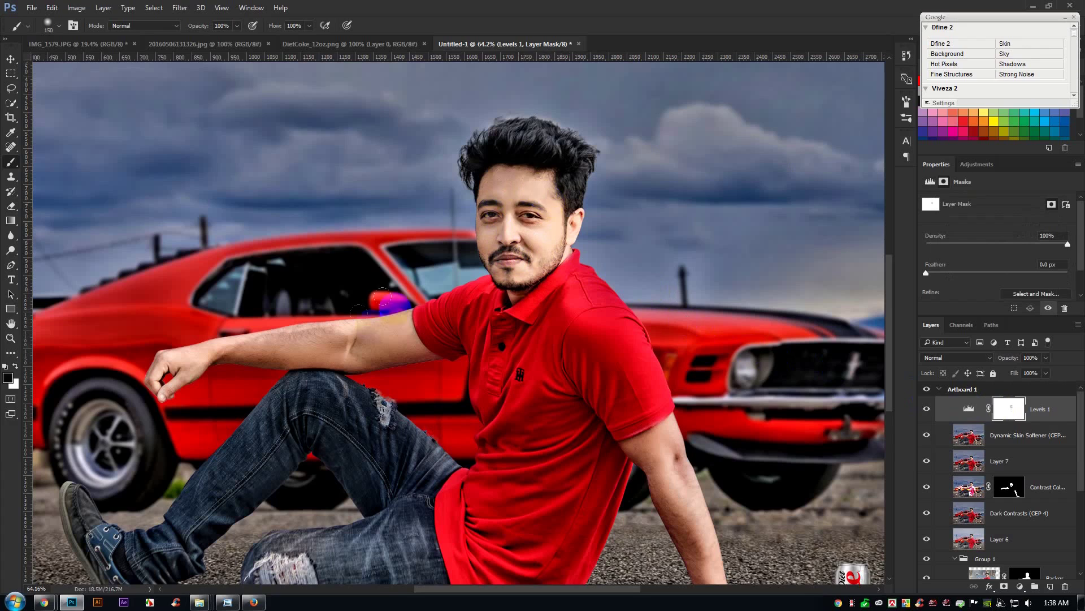
pyautogui.click(608, 440)
pyautogui.moveTo(637, 438); pyautogui.dragTo(667, 560)
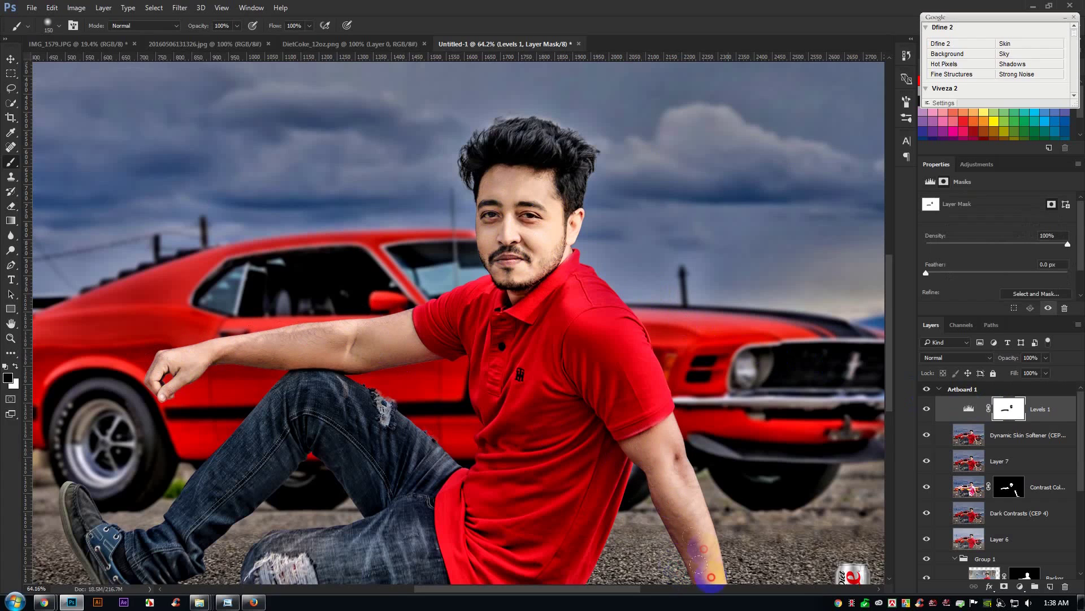
pyautogui.click(574, 270)
pyautogui.scroll(-4, 579, 271)
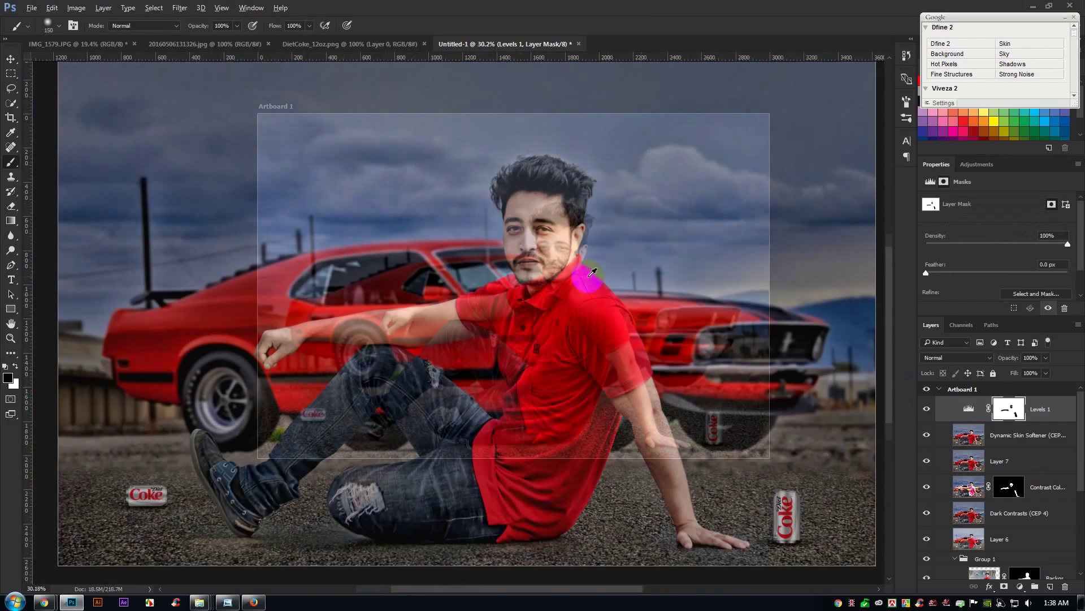
pyautogui.scroll(1, 594, 274)
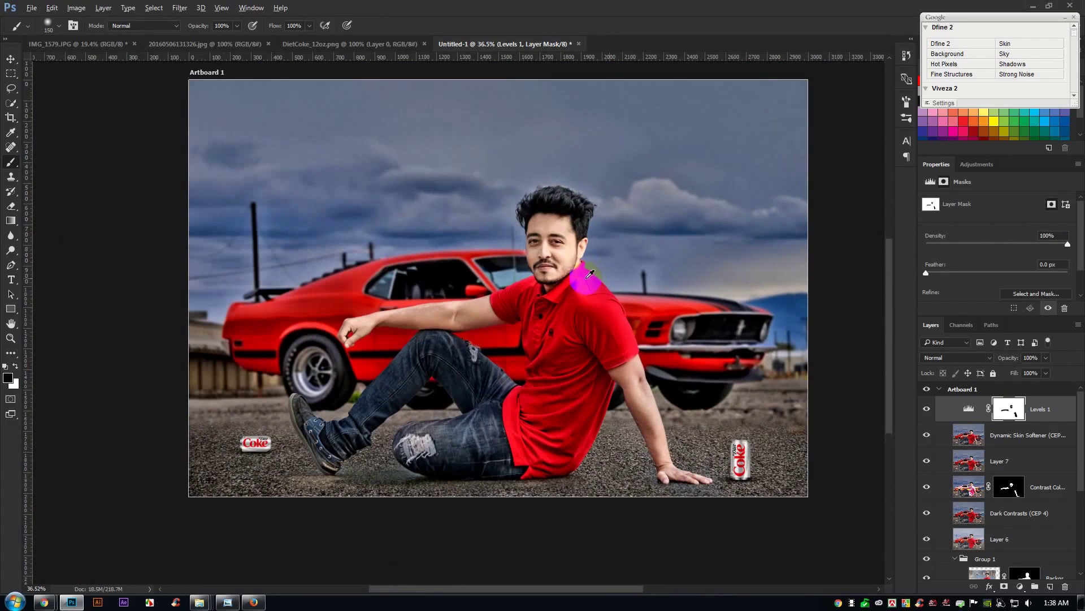
# Close the DietCoke_12oz.png document.
pyautogui.click(10, 59)
pyautogui.click(346, 44)
pyautogui.click(424, 43)
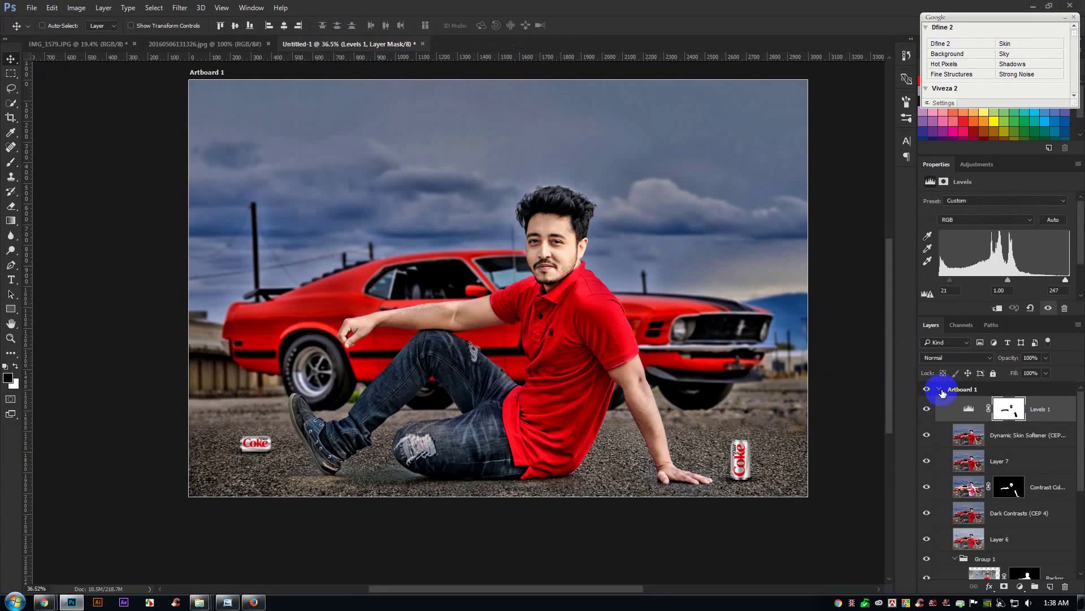
# Bring the orange glow image from its open document over the car's front end and set its blend mode to Screen.
pyautogui.click(225, 44)
pyautogui.moveTo(394, 46); pyautogui.dragTo(709, 337)
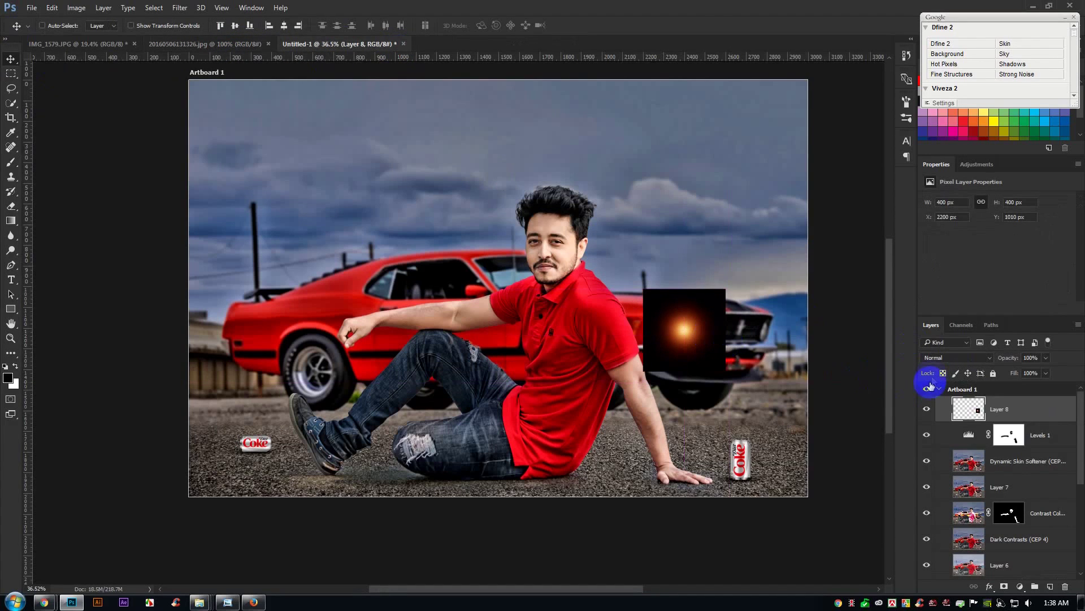
pyautogui.click(939, 357)
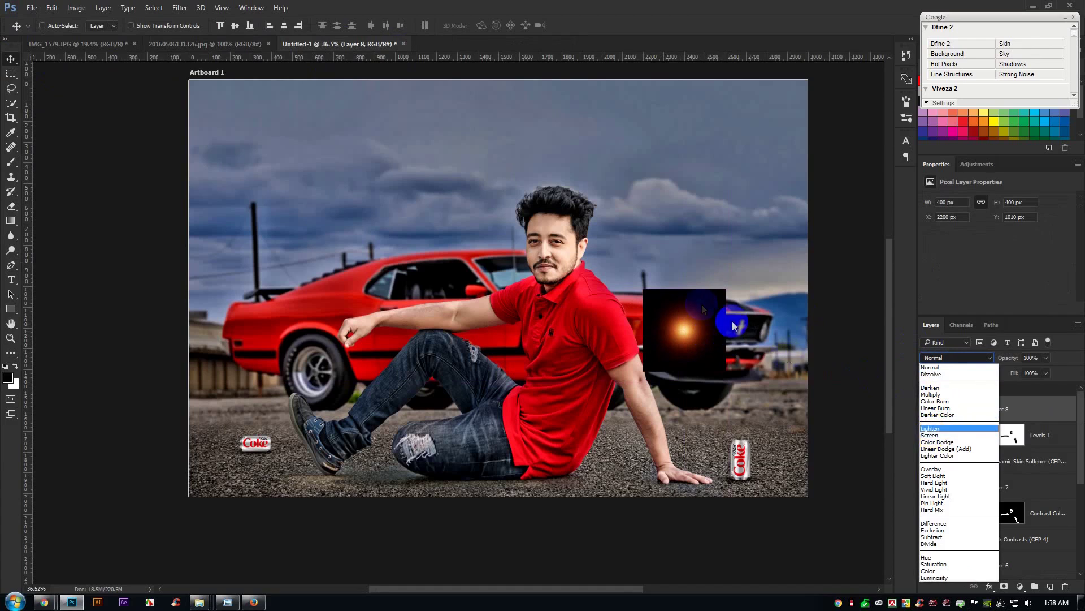
pyautogui.click(930, 435)
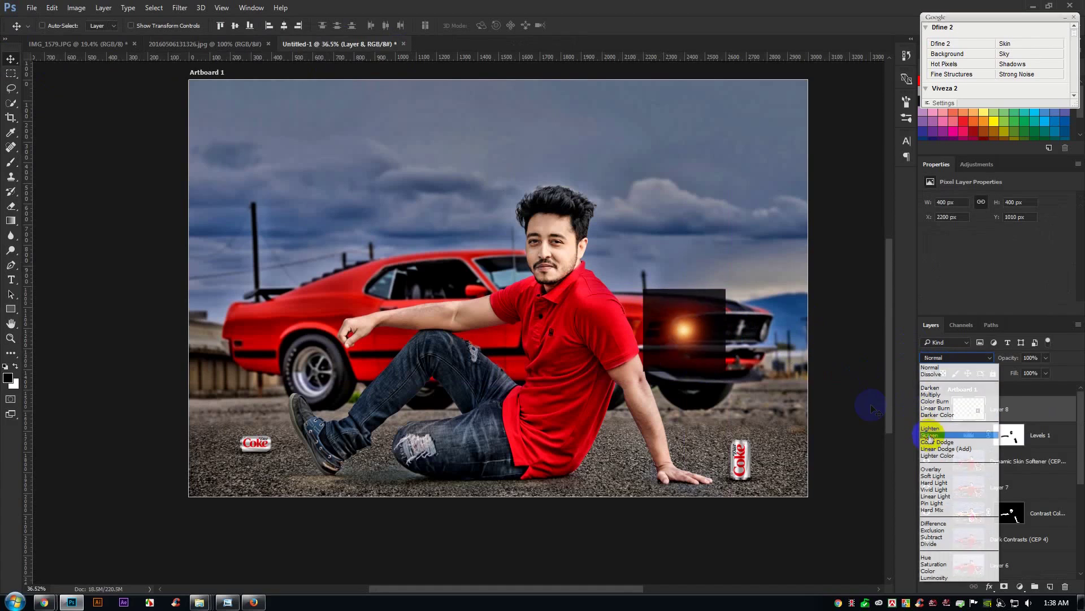
# Move the orange glow over the car's nearer headlight and enlarge it to about 1314 px square.
pyautogui.moveTo(718, 343); pyautogui.dragTo(707, 323)
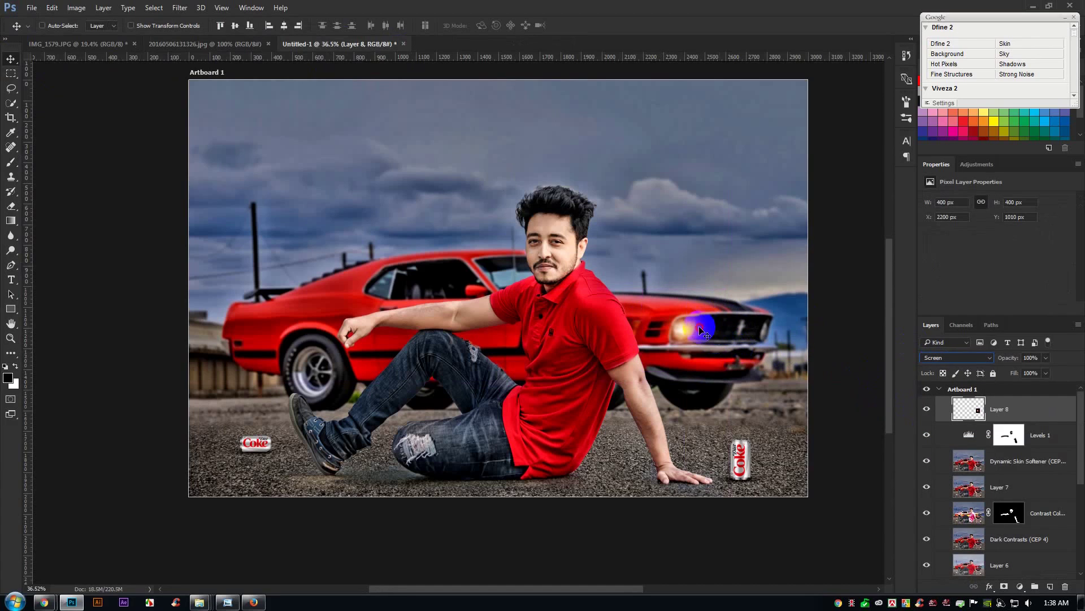
pyautogui.hotkey('ctrl', 't')
pyautogui.moveTo(726, 289); pyautogui.dragTo(824, 206)
pyautogui.moveTo(745, 304); pyautogui.dragTo(745, 303)
pyautogui.press('Return')
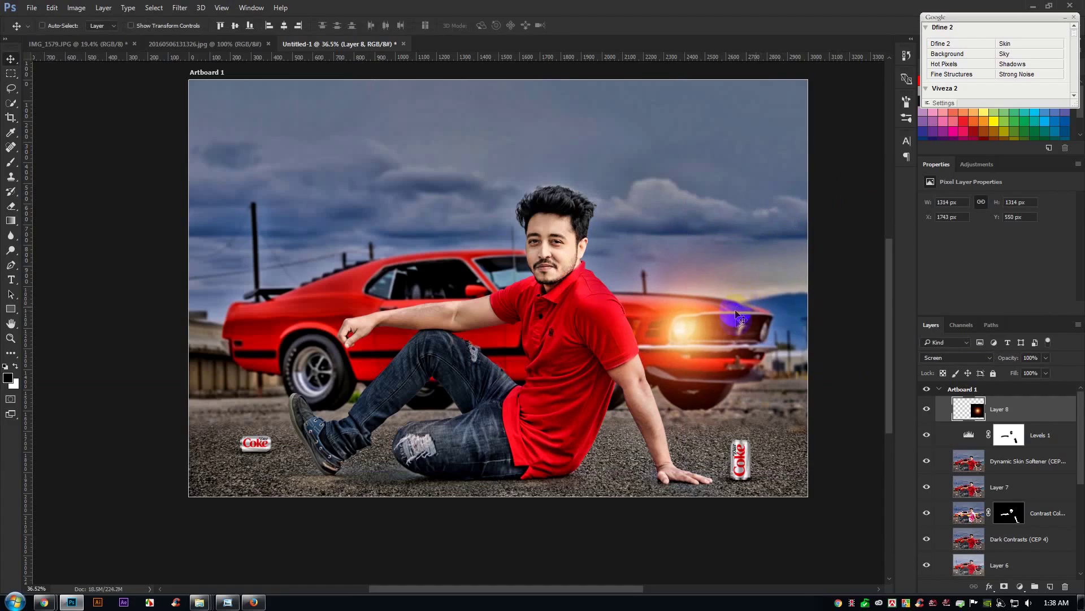
# Duplicate the glow layer onto the car's far headlight and scale the copy to 37.75%, about 496 px square.
pyautogui.scroll(1, 740, 325)
pyautogui.scroll(1, 739, 325)
pyautogui.moveTo(703, 327); pyautogui.dragTo(808, 347)
pyautogui.hotkey('ctrl', 't')
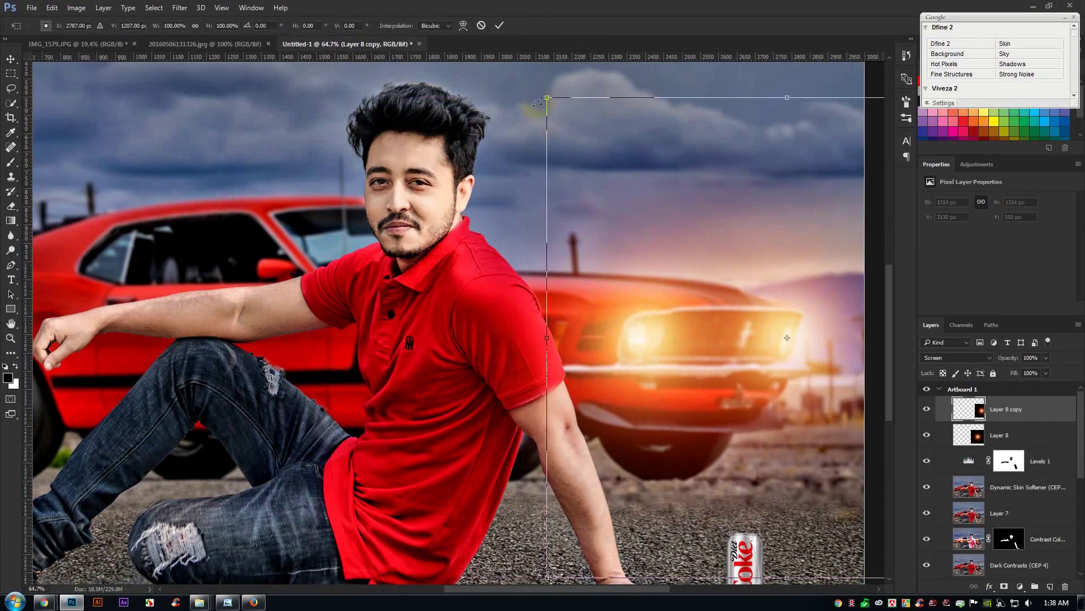
pyautogui.moveTo(548, 102); pyautogui.dragTo(698, 245)
pyautogui.moveTo(805, 307); pyautogui.dragTo(805, 307)
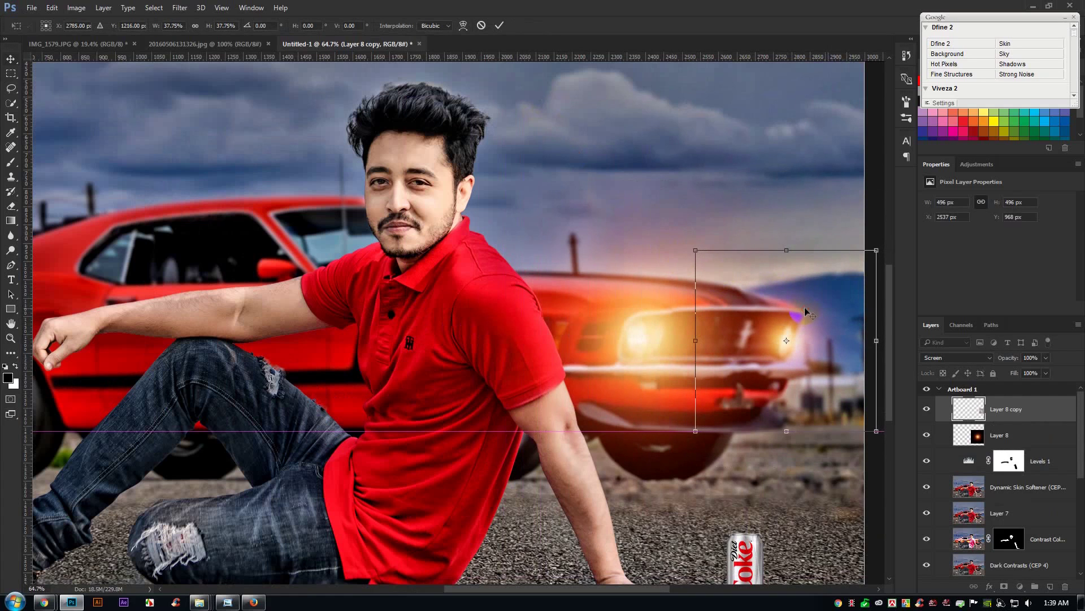
pyautogui.press('Return')
pyautogui.scroll(-3, 790, 302)
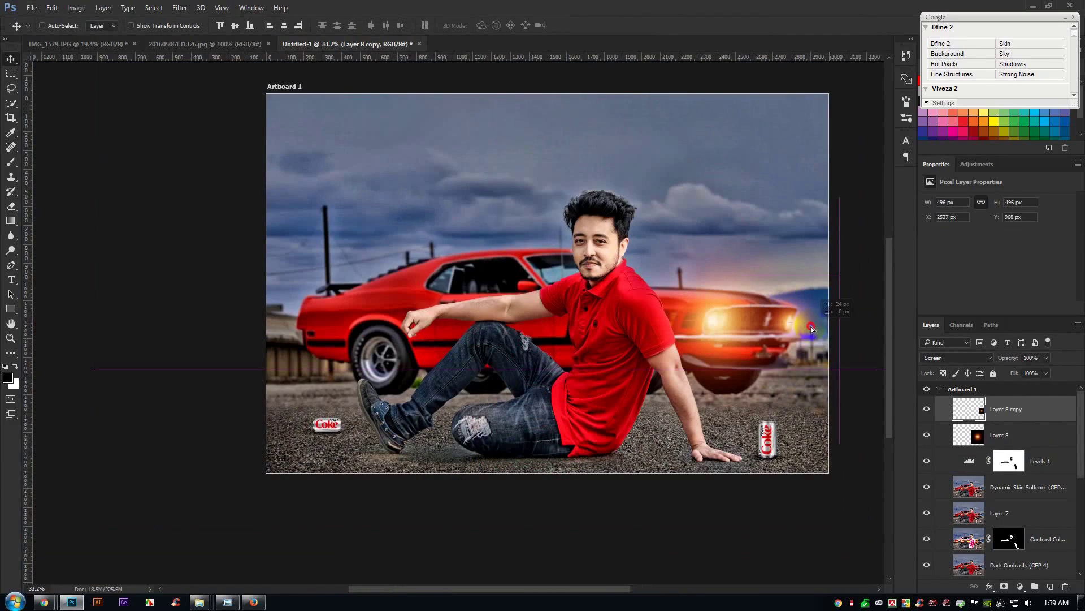
pyautogui.scroll(-2, 665, 326)
pyautogui.scroll(1, 665, 329)
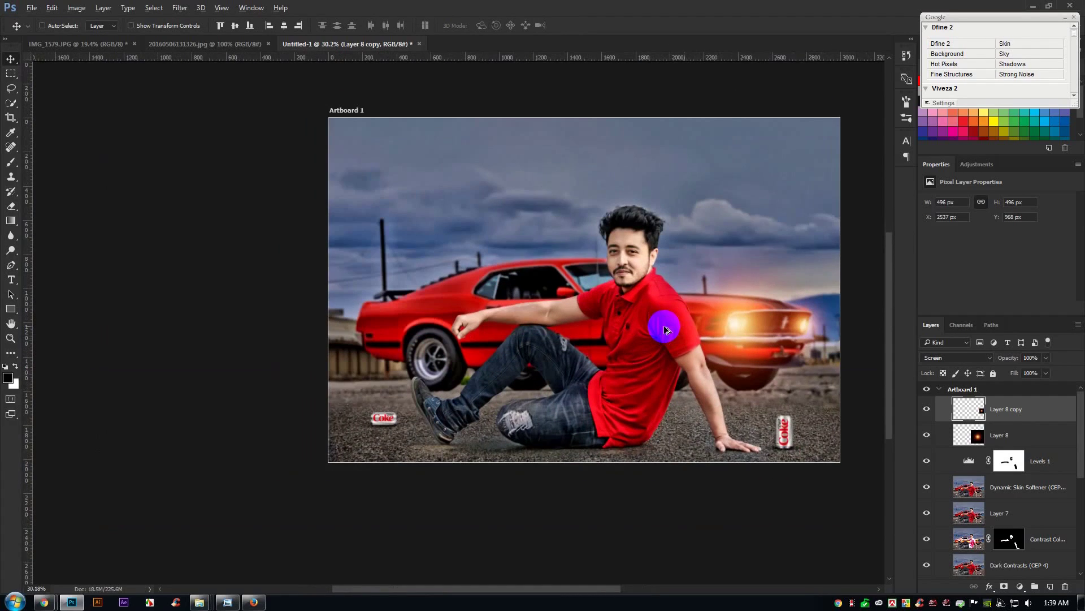
# Add a new layer at the top and fill it with the merged composite using Apply Image.
pyautogui.scroll(2, 664, 327)
pyautogui.scroll(-1, 660, 282)
pyautogui.scroll(1, 659, 281)
pyautogui.click(1049, 587)
pyautogui.click(77, 8)
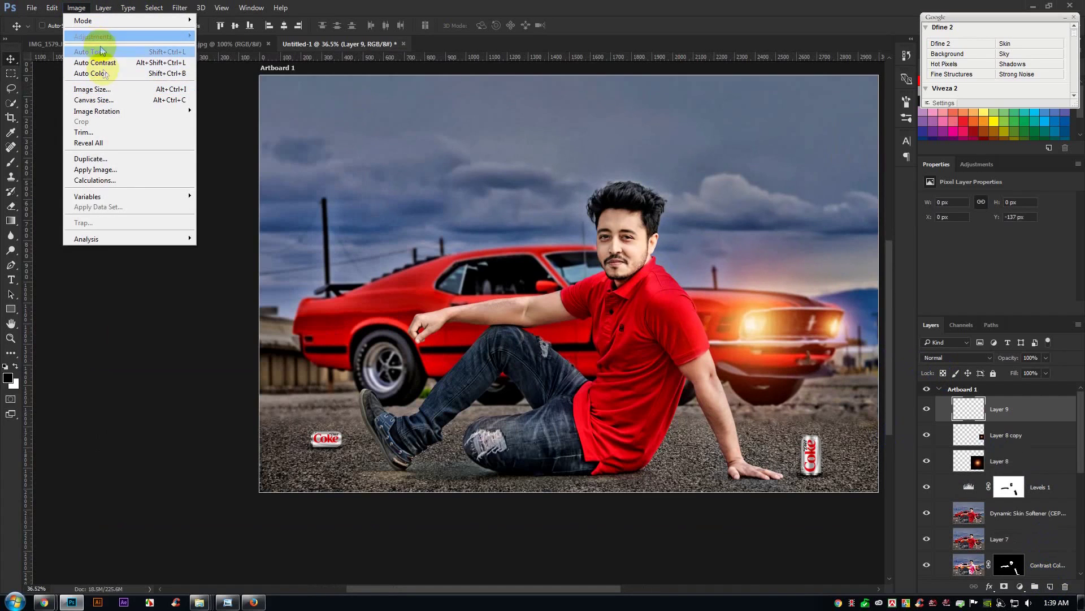
pyautogui.click(112, 170)
pyautogui.click(643, 176)
pyautogui.click(180, 7)
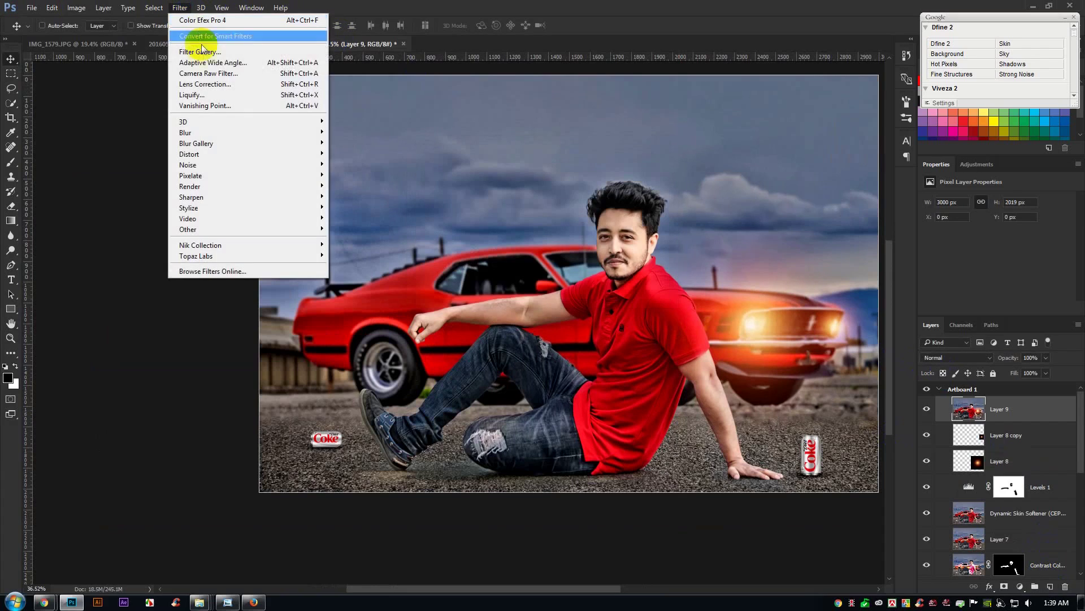
pyautogui.click(395, 91)
# Save the document as a PSD named "Conterst Photo Effect" with Maximize Compatibility on.
pyautogui.hotkey('ctrl', 's')
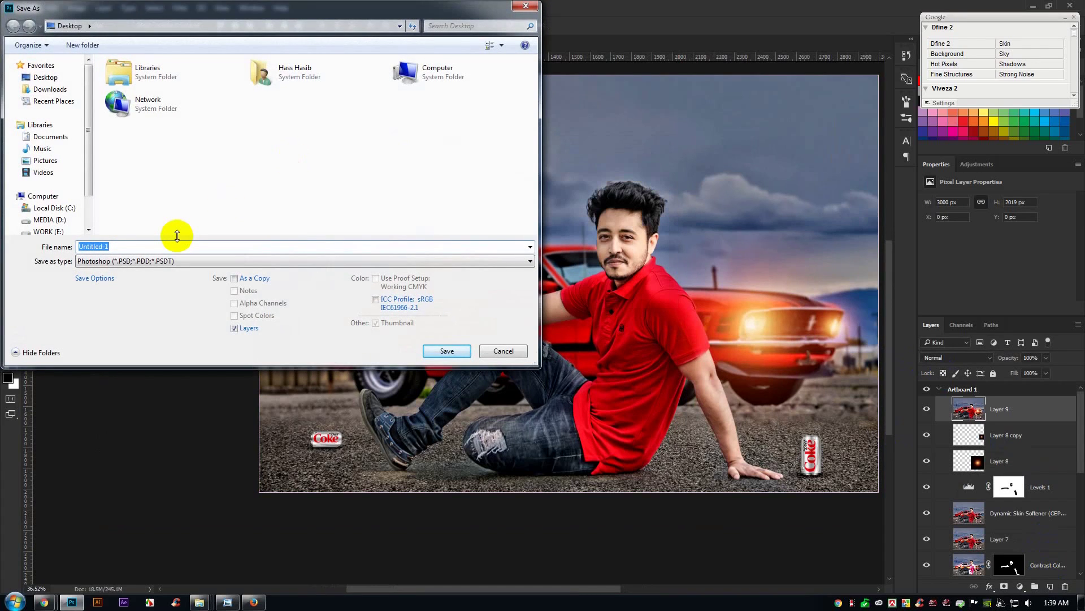
pyautogui.write('Conterst Photo Effect')
pyautogui.press('Return')
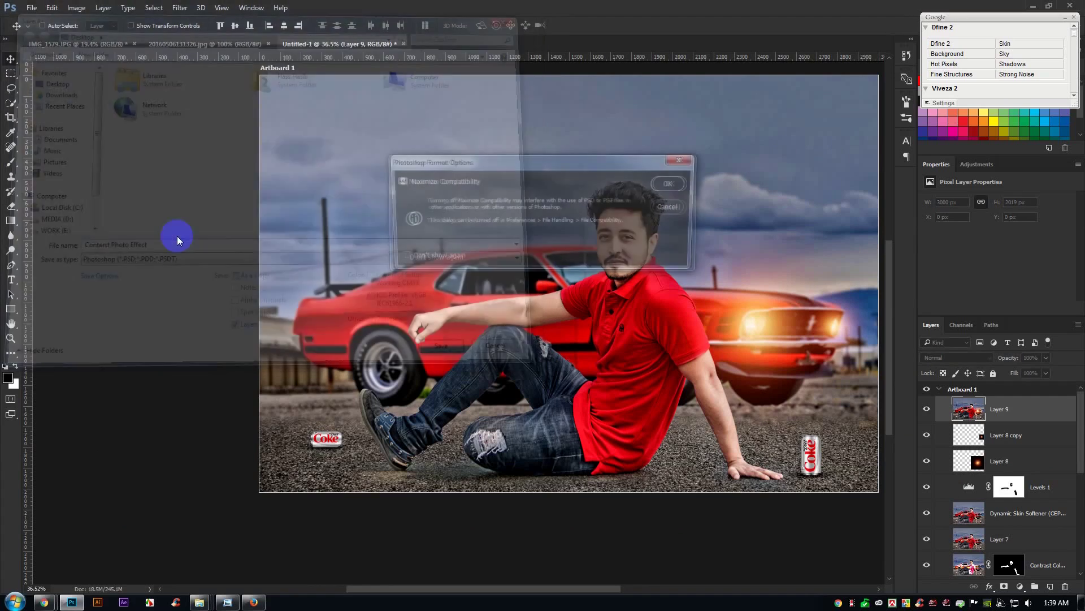
pyautogui.click(673, 183)
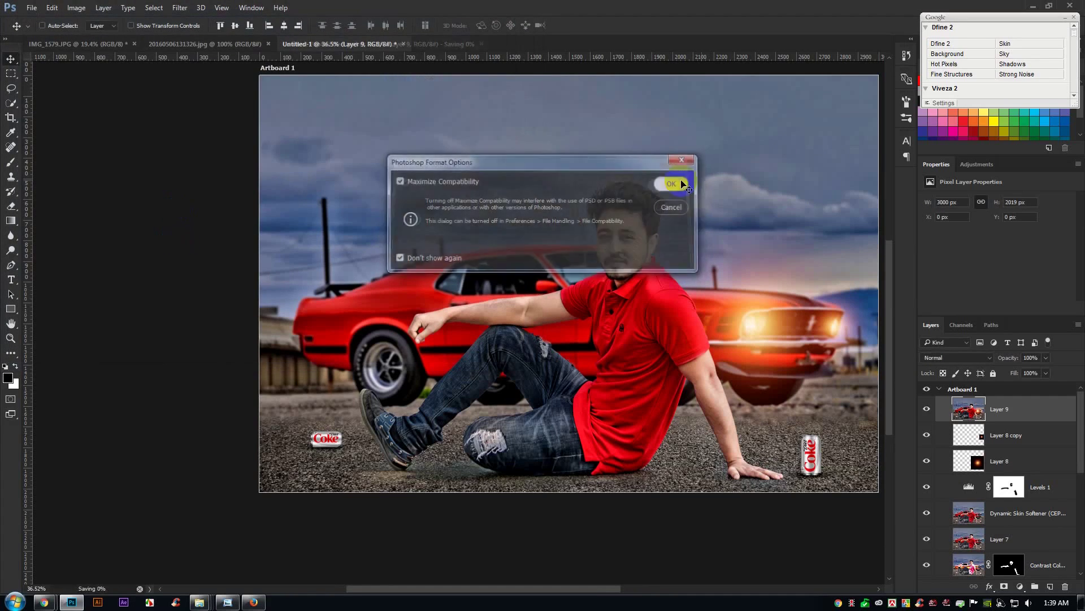
# Open the Camera Raw Filter on the merged layer and draw a wide radial filter around the man, affecting the outside.
pyautogui.click(180, 8)
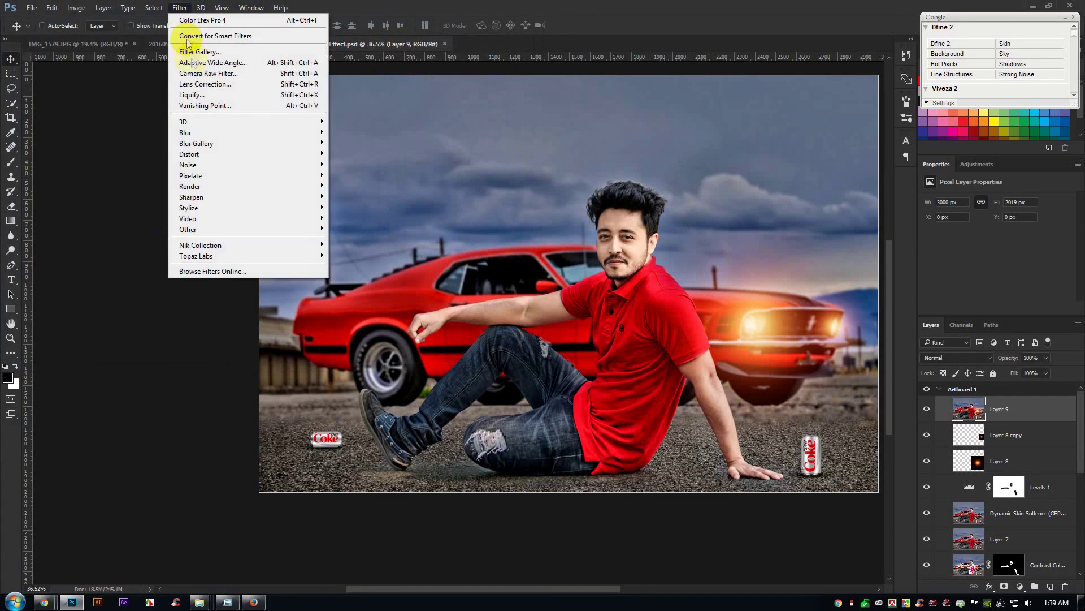
pyautogui.click(204, 73)
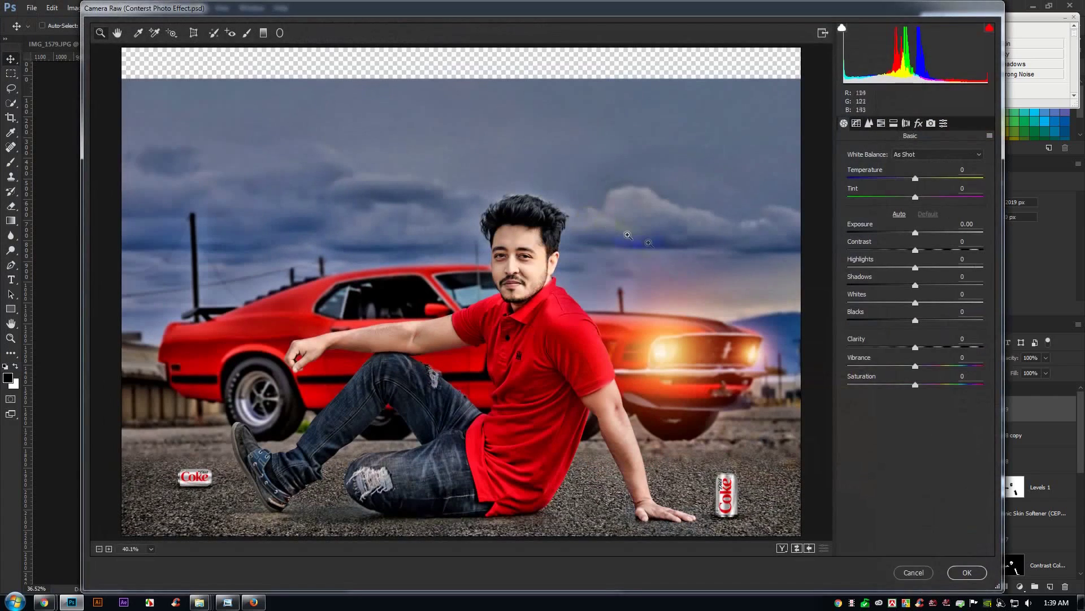
pyautogui.click(256, 43)
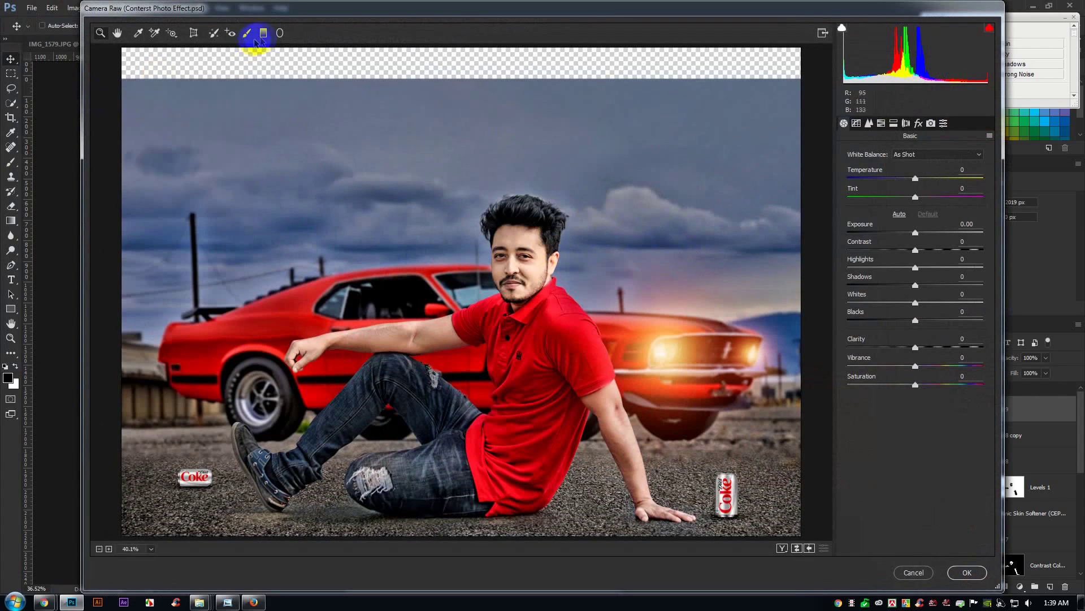
pyautogui.click(279, 33)
pyautogui.moveTo(374, 172); pyautogui.dragTo(596, 370)
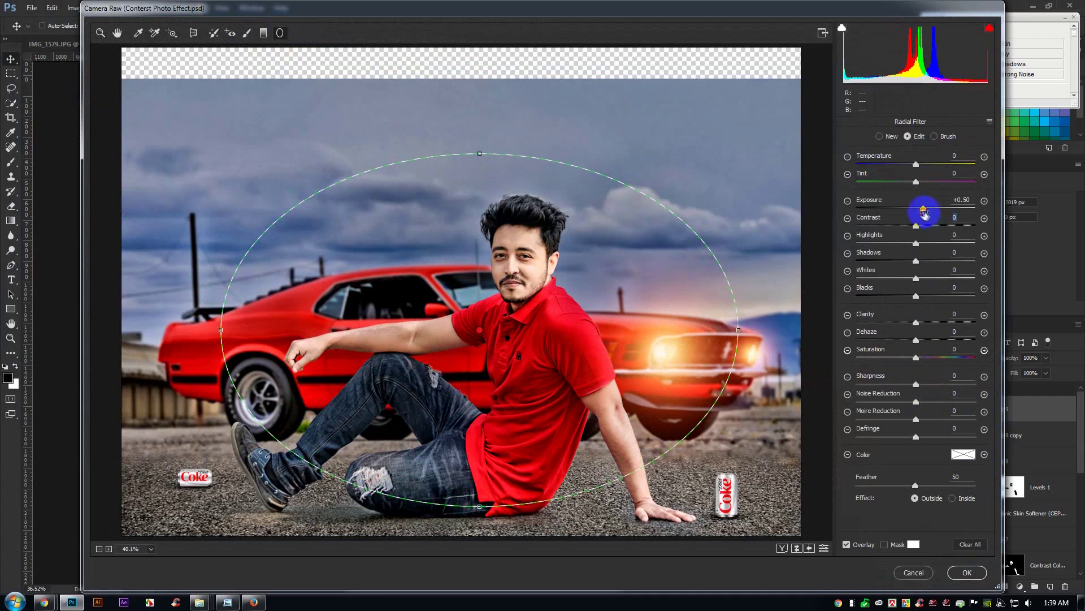
# Shift the radial filter slightly up and set Exposure -0.35, Contrast +17, Highlights -14, Shadows +2, Clarity -14 and Sharpness -38.
pyautogui.moveTo(916, 209); pyautogui.dragTo(909, 209)
pyautogui.moveTo(578, 355)
pyautogui.mouseDown()
pyautogui.moveTo(572, 340)
pyautogui.moveTo(584, 336)
pyautogui.mouseUp()
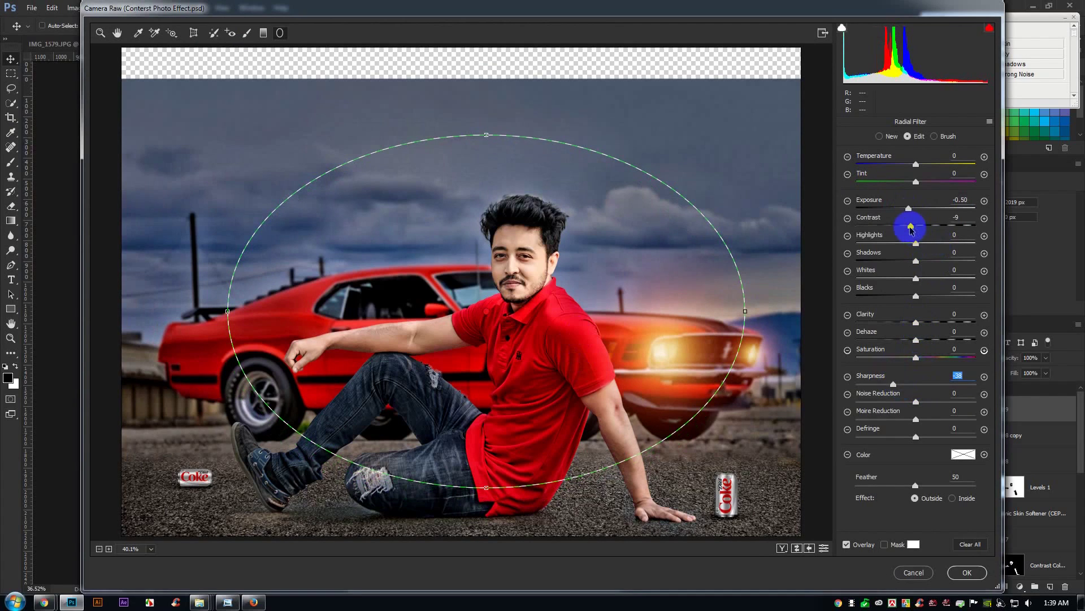
pyautogui.moveTo(917, 247)
pyautogui.mouseDown()
pyautogui.moveTo(894, 244)
pyautogui.moveTo(914, 247)
pyautogui.moveTo(902, 262)
pyautogui.moveTo(915, 259)
pyautogui.mouseUp()
pyautogui.moveTo(908, 207); pyautogui.dragTo(912, 208)
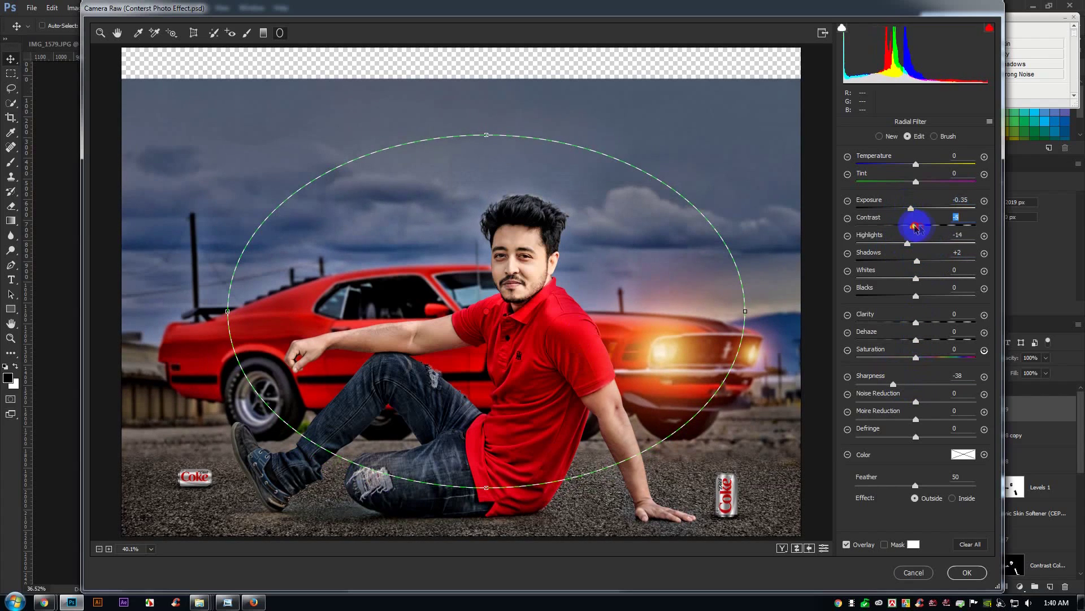
pyautogui.moveTo(916, 226)
pyautogui.mouseDown()
pyautogui.moveTo(942, 226)
pyautogui.moveTo(926, 239)
pyautogui.mouseUp()
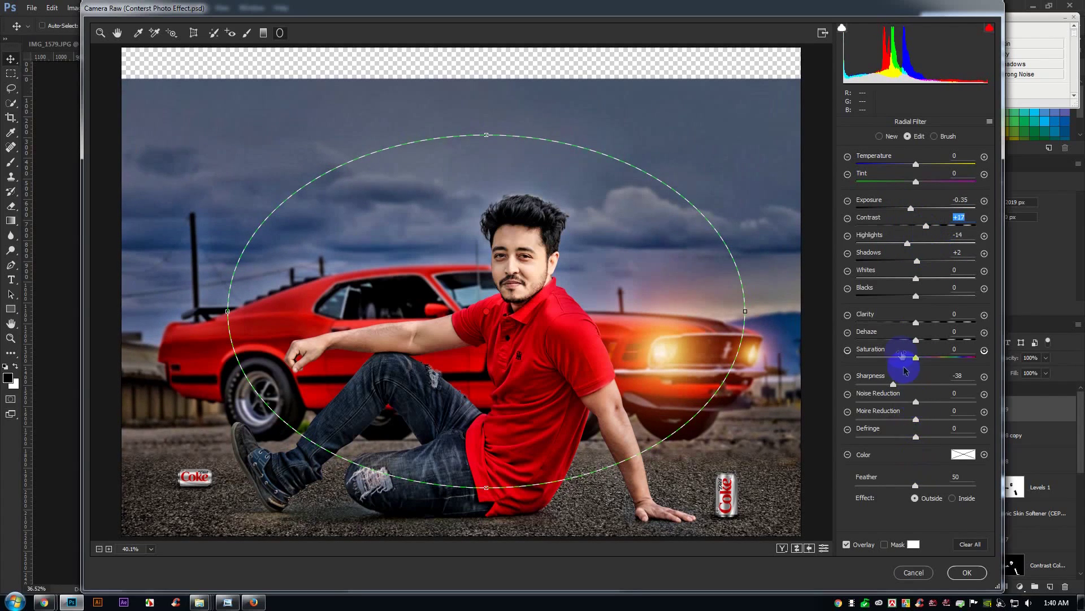
pyautogui.moveTo(916, 322); pyautogui.dragTo(903, 323)
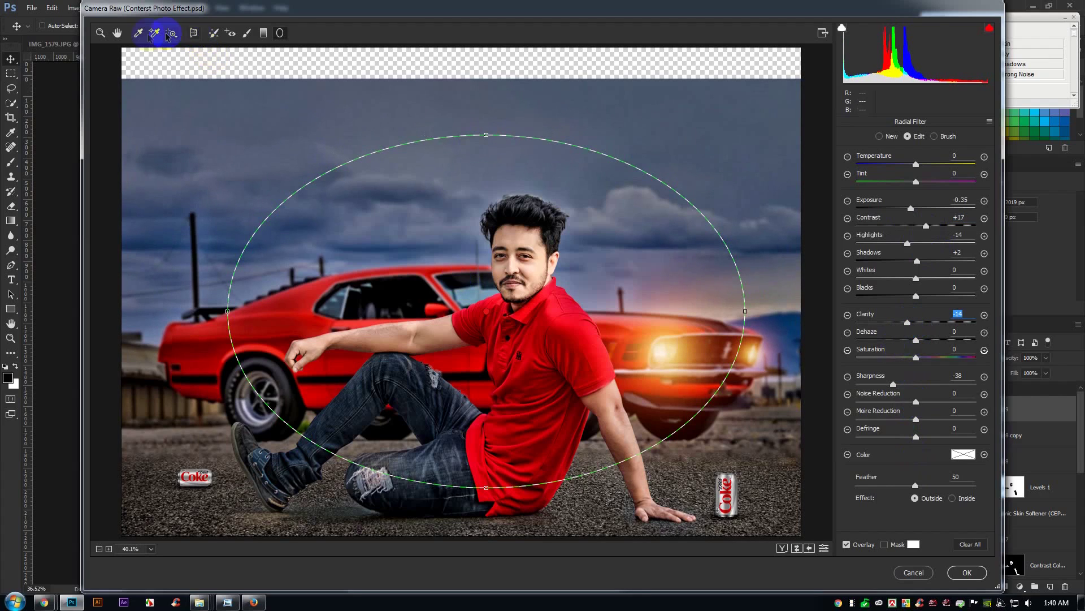
# In the Basic adjustments, set Vibrance to +17, Clarity to +6 and Exposure to +0.15, keeping Temperature at 0.
pyautogui.click(117, 32)
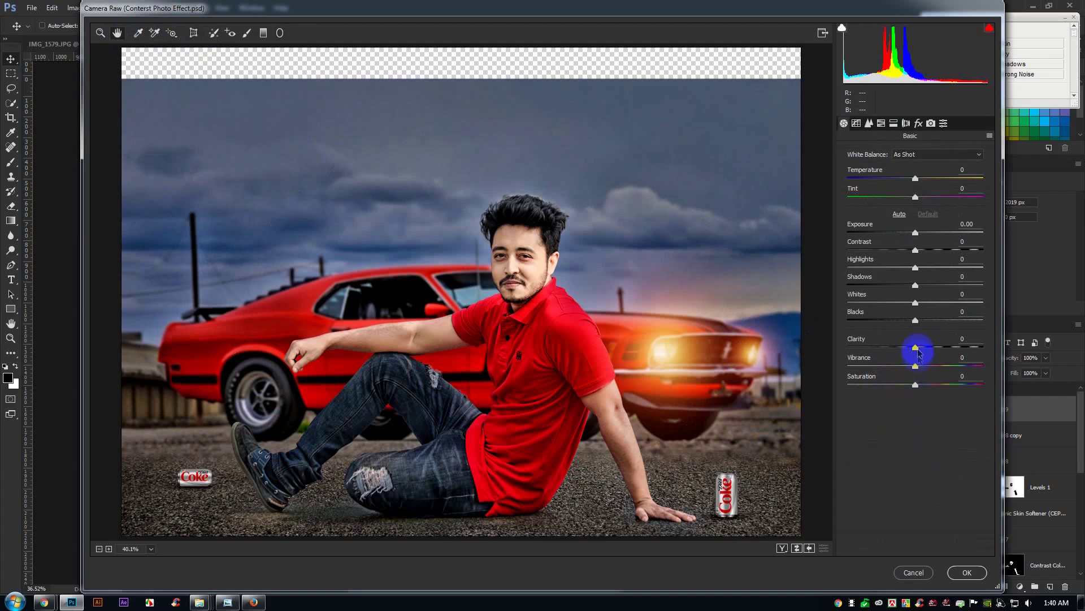
pyautogui.moveTo(916, 365); pyautogui.dragTo(934, 368)
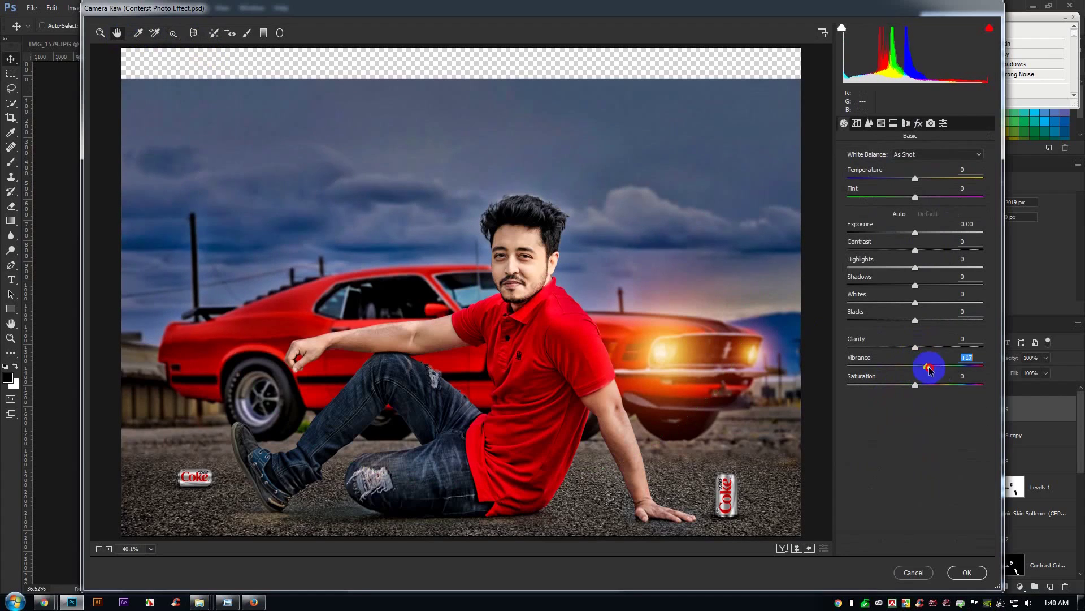
pyautogui.moveTo(918, 350); pyautogui.dragTo(928, 351)
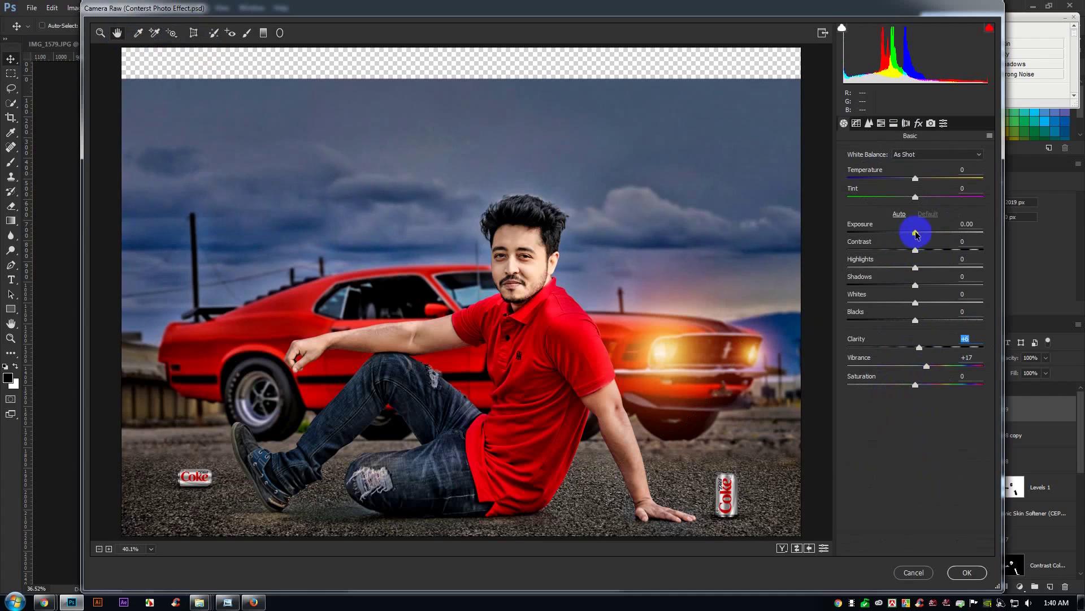
pyautogui.moveTo(916, 233); pyautogui.dragTo(918, 233)
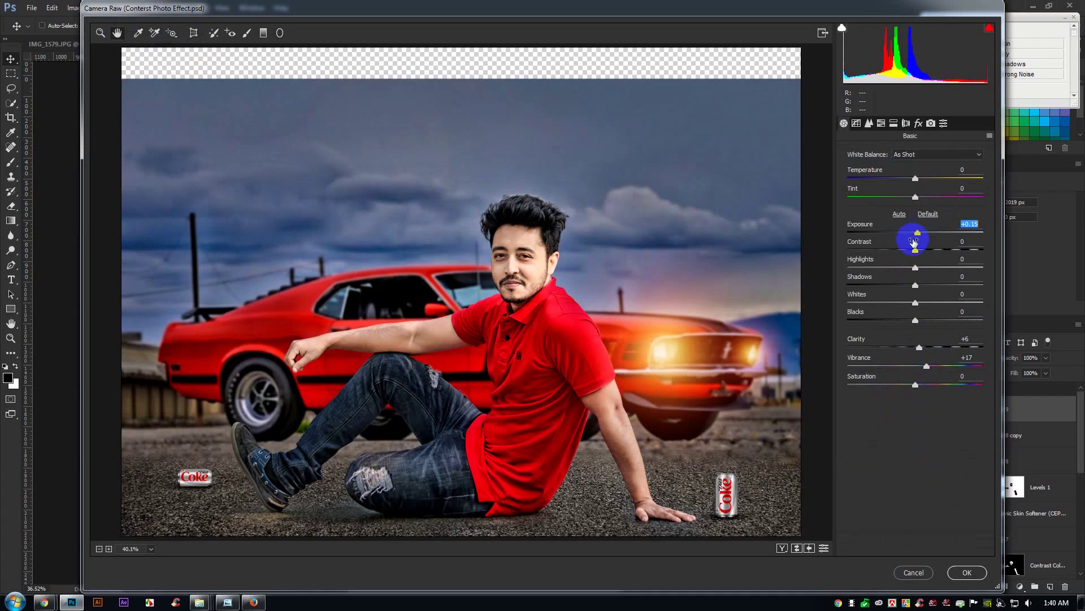
pyautogui.moveTo(916, 179); pyautogui.dragTo(920, 180)
pyautogui.doubleClick(918, 178)
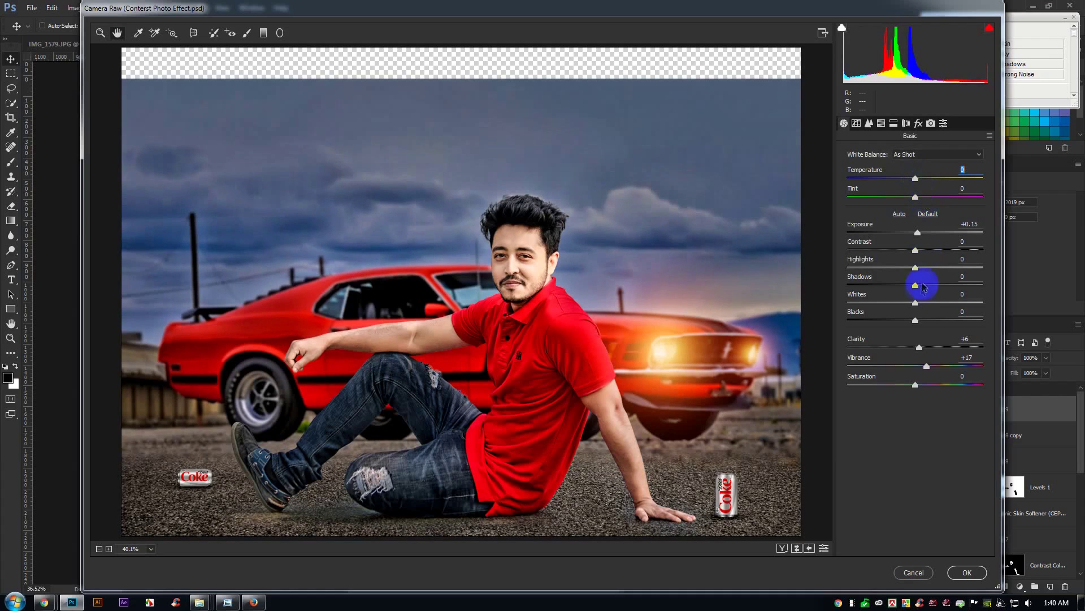
# Set Highlights to +4, Shadows to -25 and Contrast to +22, and apply the Camera Raw adjustments.
pyautogui.moveTo(916, 269); pyautogui.dragTo(924, 268)
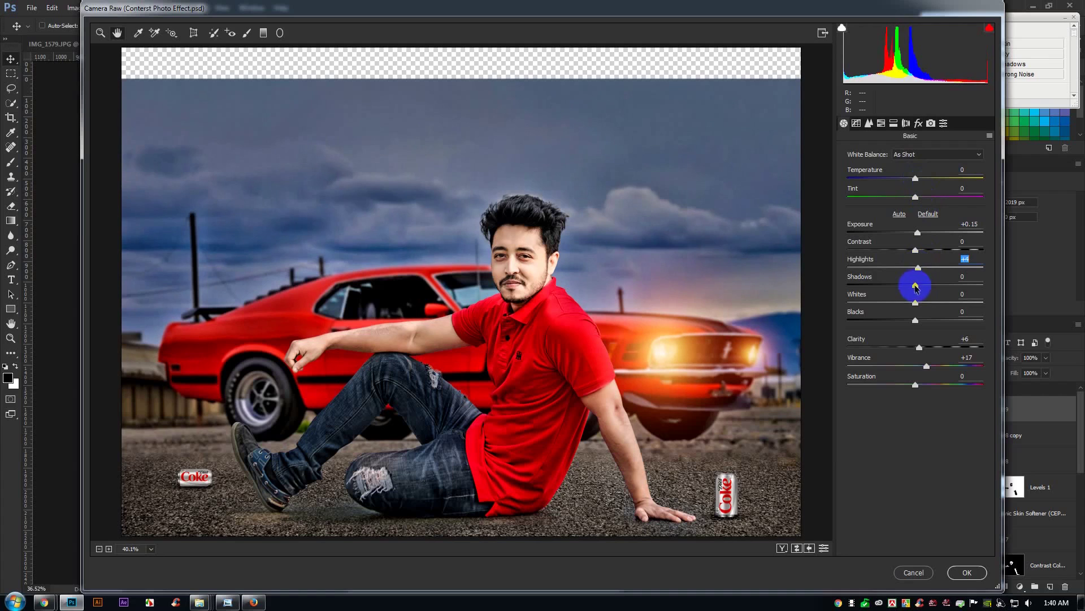
pyautogui.moveTo(916, 285); pyautogui.dragTo(900, 286)
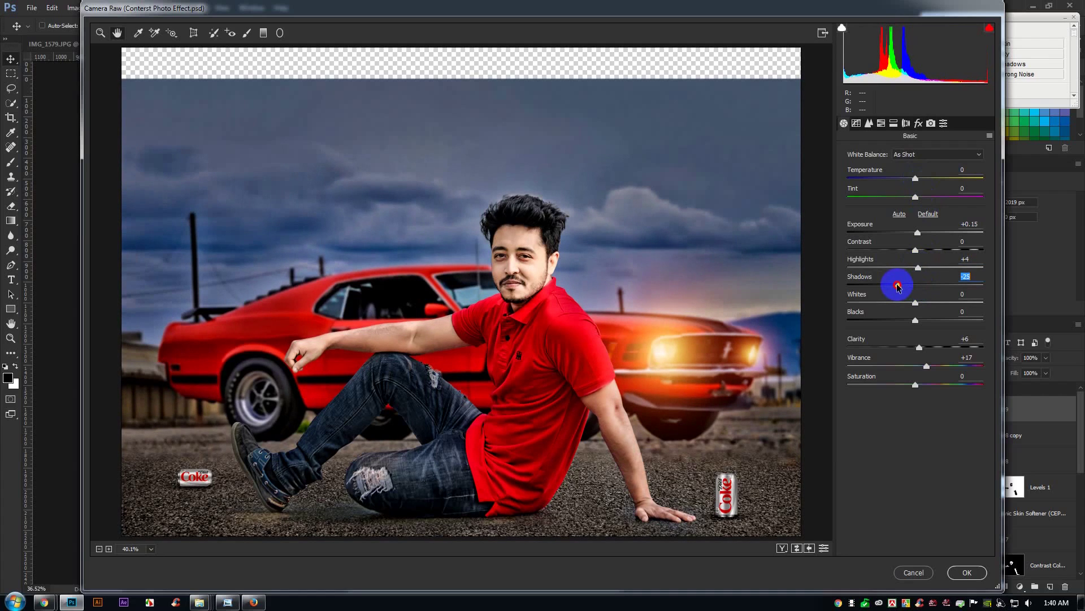
pyautogui.moveTo(916, 249); pyautogui.dragTo(929, 253)
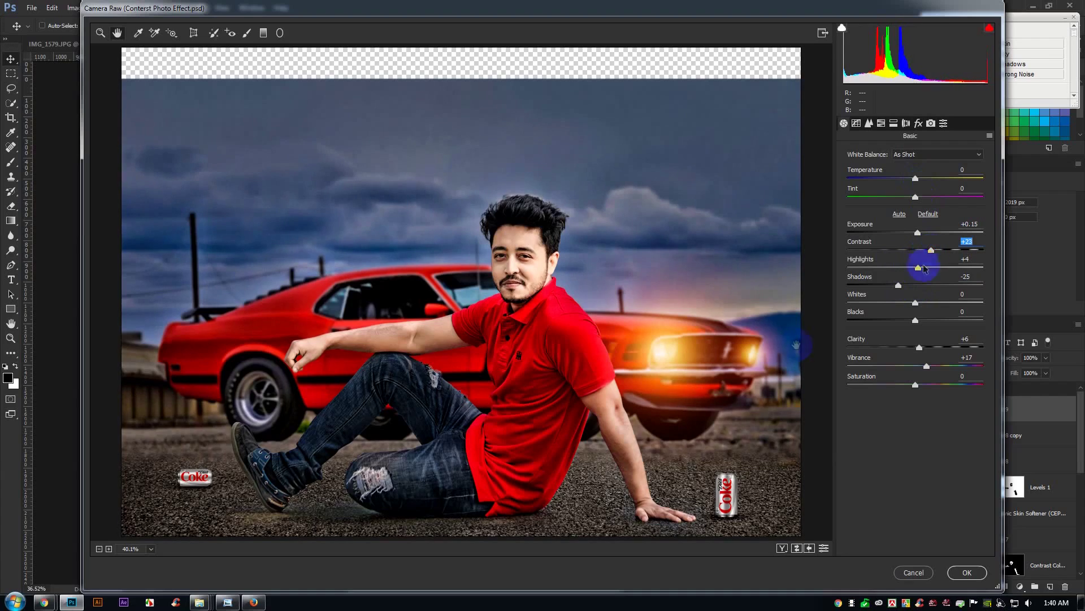
pyautogui.click(967, 572)
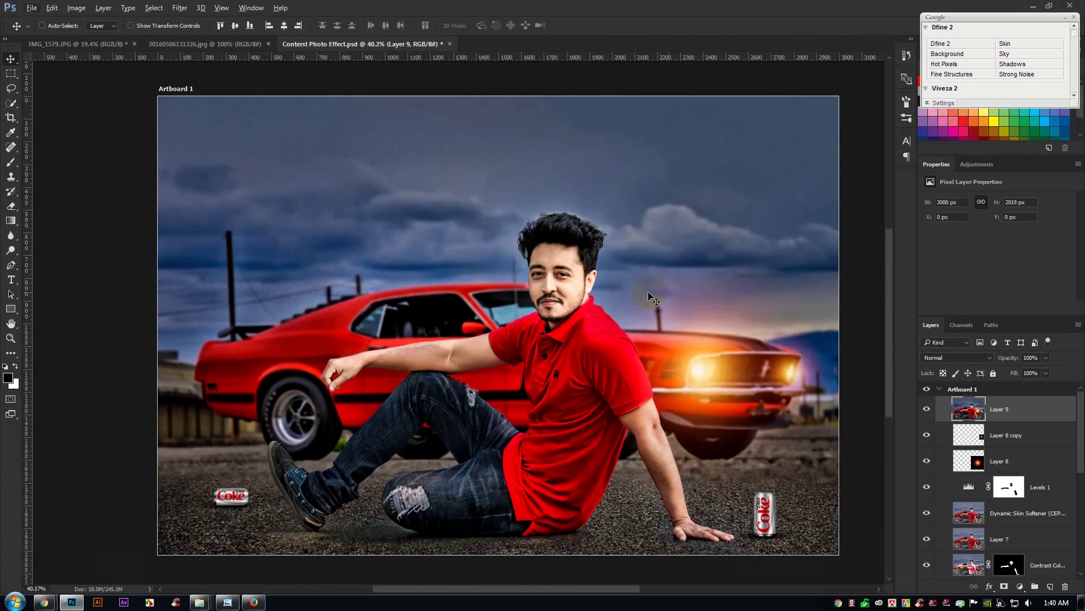
# Reopen the Camera Raw Filter and place a graduated filter running from the ground up to the man's chest.
pyautogui.click(179, 8)
pyautogui.click(197, 75)
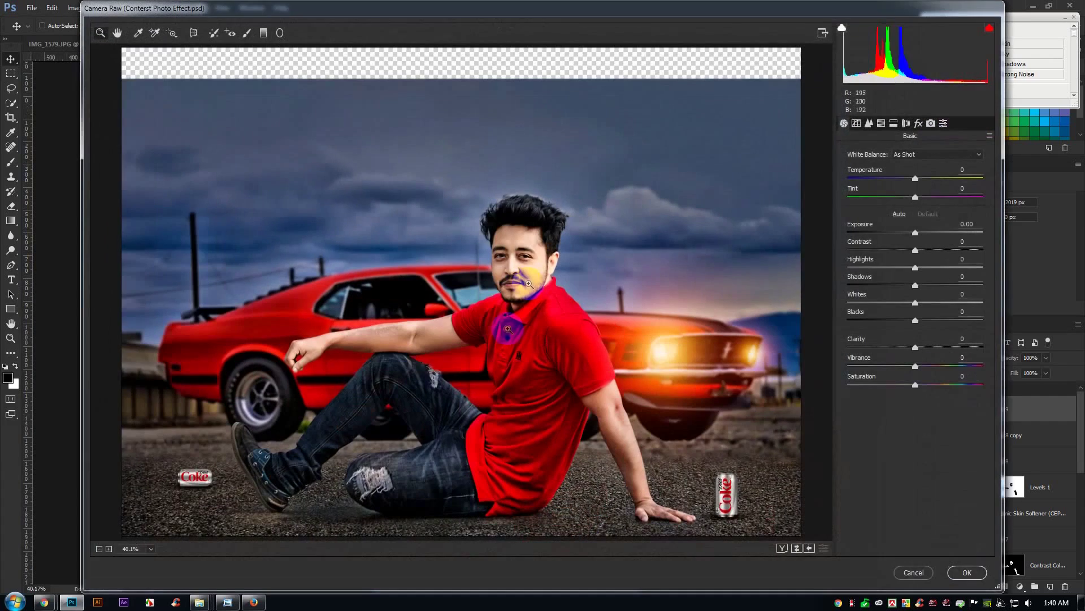
pyautogui.click(264, 33)
pyautogui.moveTo(502, 515); pyautogui.dragTo(503, 354)
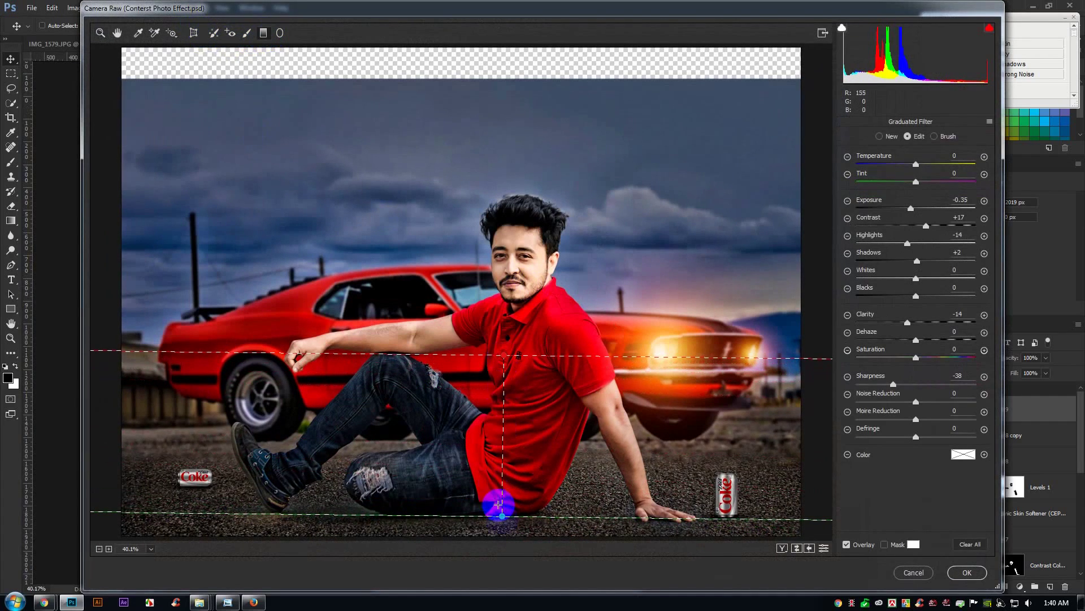
pyautogui.moveTo(504, 518)
pyautogui.mouseDown()
pyautogui.moveTo(485, 520)
pyautogui.moveTo(504, 521)
pyautogui.mouseUp()
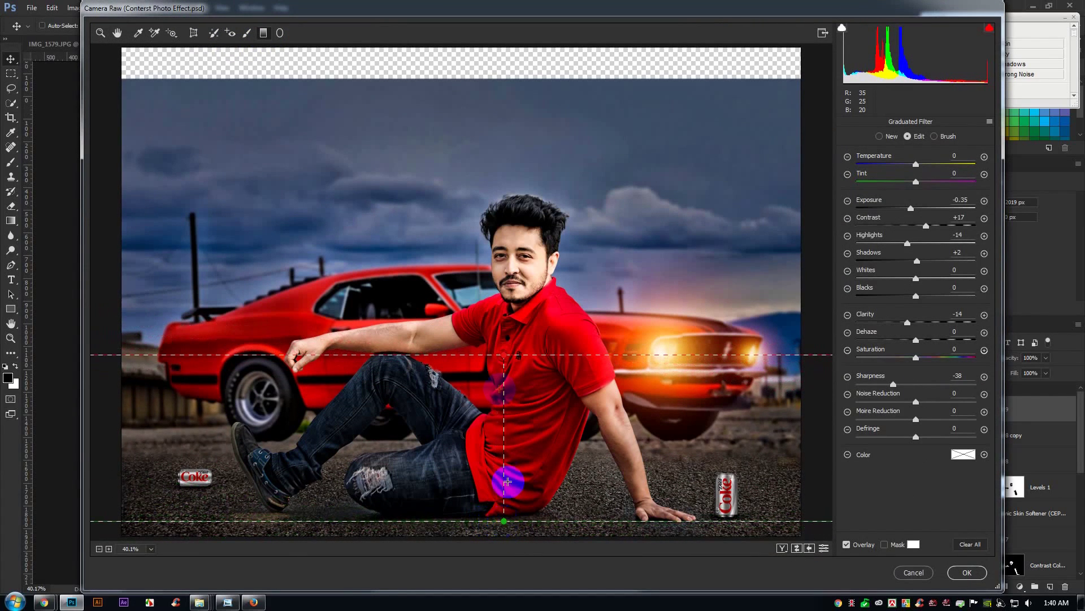
pyautogui.moveTo(505, 356); pyautogui.dragTo(511, 327)
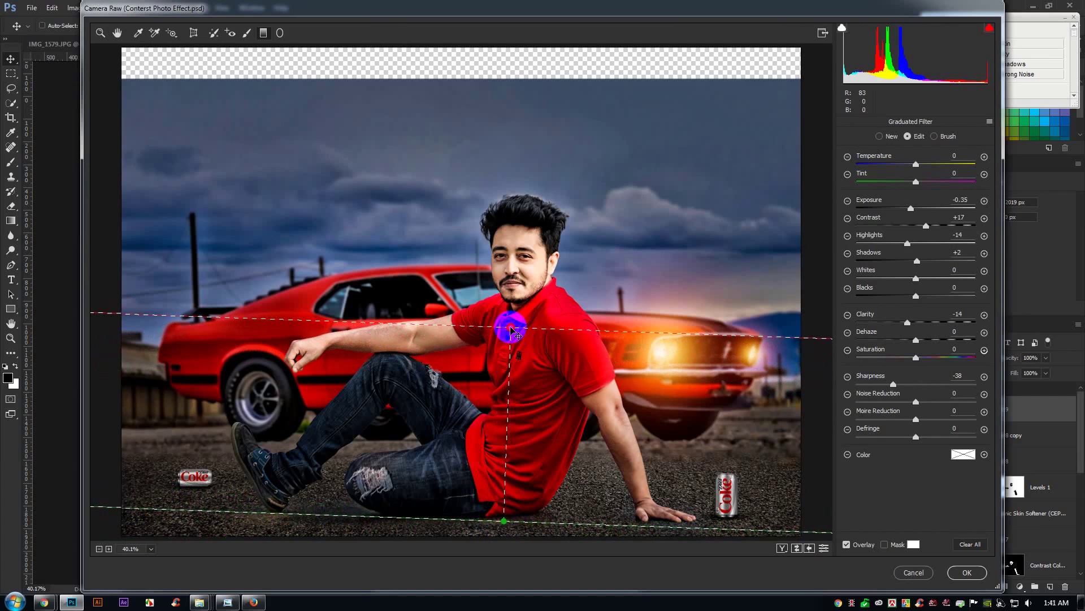
pyautogui.moveTo(503, 520)
pyautogui.mouseDown()
pyautogui.moveTo(482, 514)
pyautogui.moveTo(502, 501)
pyautogui.mouseUp()
pyautogui.moveTo(508, 329); pyautogui.dragTo(509, 318)
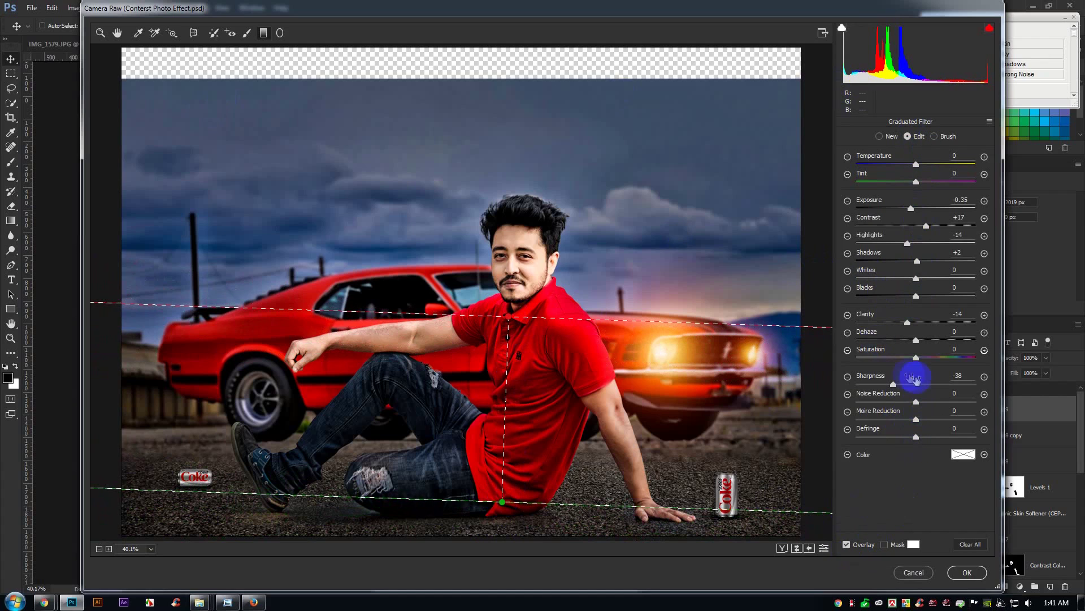
# Set the graduated filter's Sharpness to -63, reset Exposure, Contrast, Highlights and Shadows to 0, lower Clarity further, and apply the filter.
pyautogui.moveTo(882, 385)
pyautogui.mouseDown()
pyautogui.moveTo(854, 383)
pyautogui.moveTo(866, 386)
pyautogui.mouseUp()
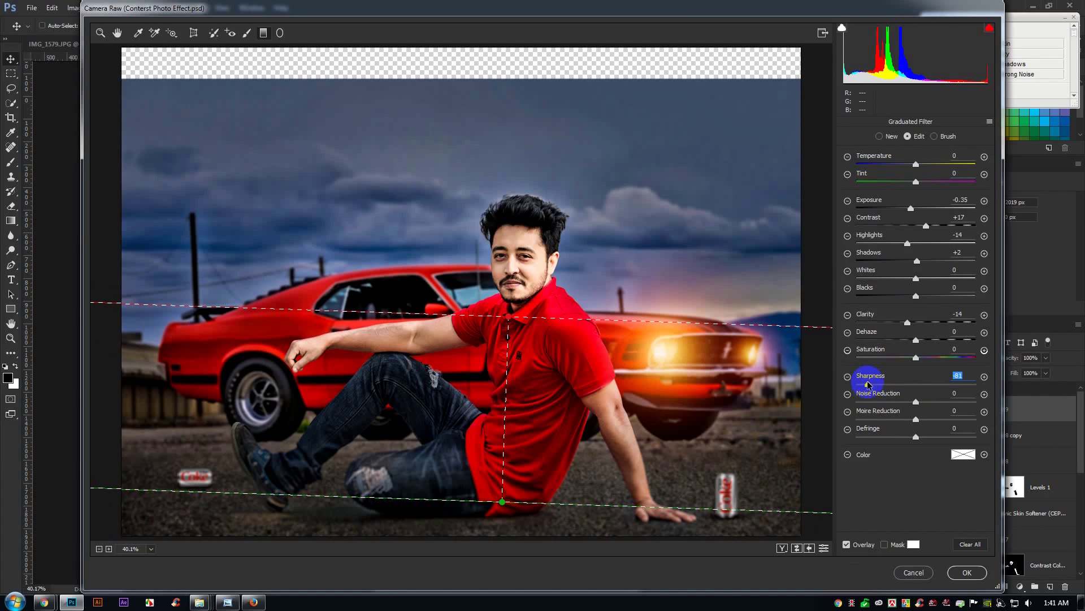
pyautogui.moveTo(869, 385); pyautogui.dragTo(878, 384)
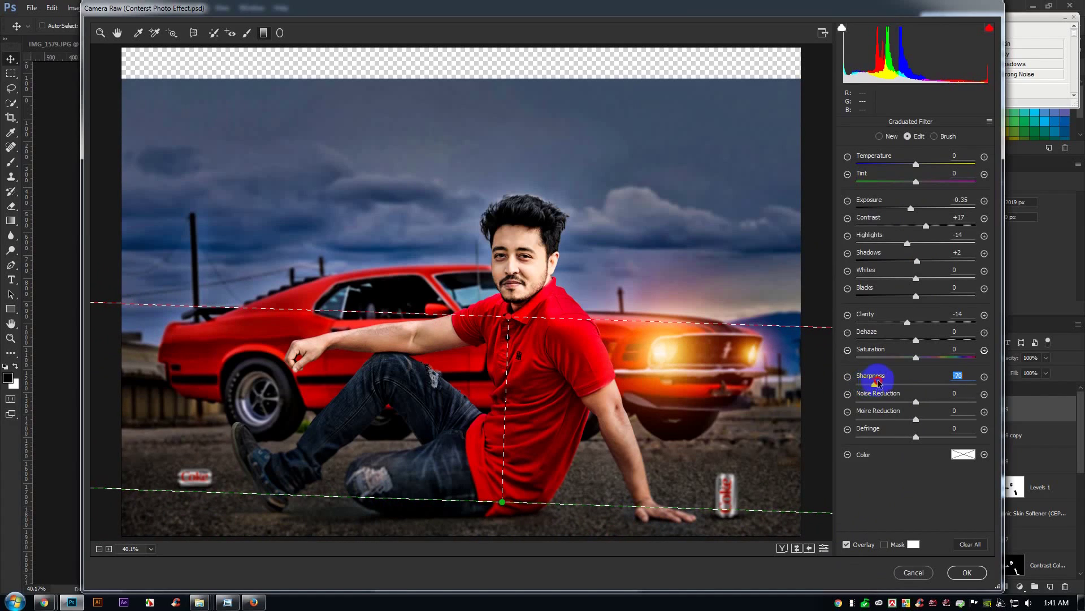
pyautogui.click(953, 252)
pyautogui.write('0')
pyautogui.click(958, 235)
pyautogui.write('0')
pyautogui.click(970, 217)
pyautogui.write('0')
pyautogui.click(961, 200)
pyautogui.write('0')
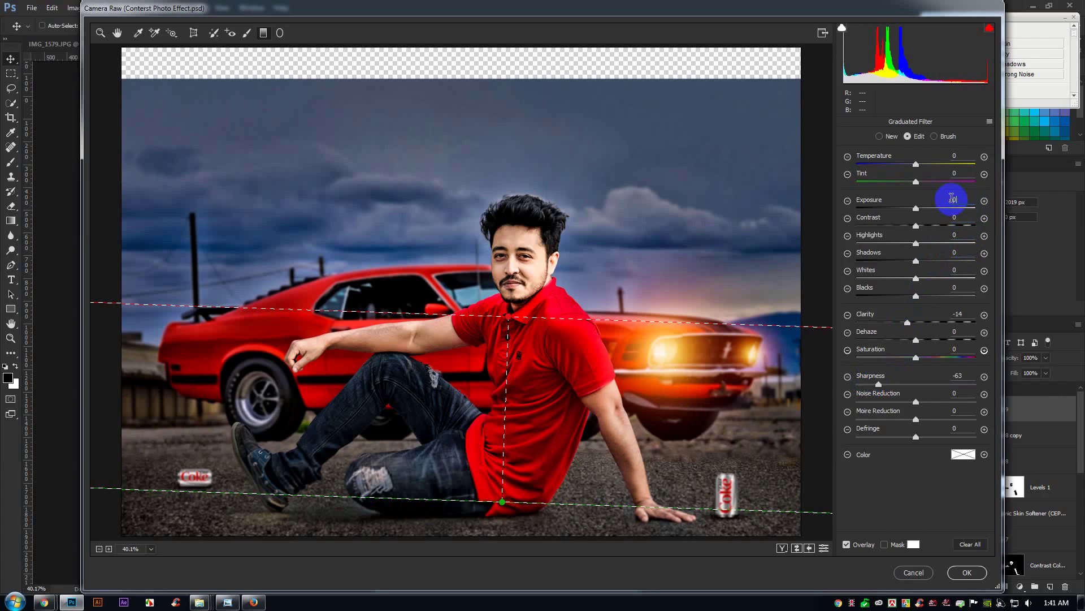
pyautogui.moveTo(907, 322); pyautogui.dragTo(895, 327)
pyautogui.click(967, 572)
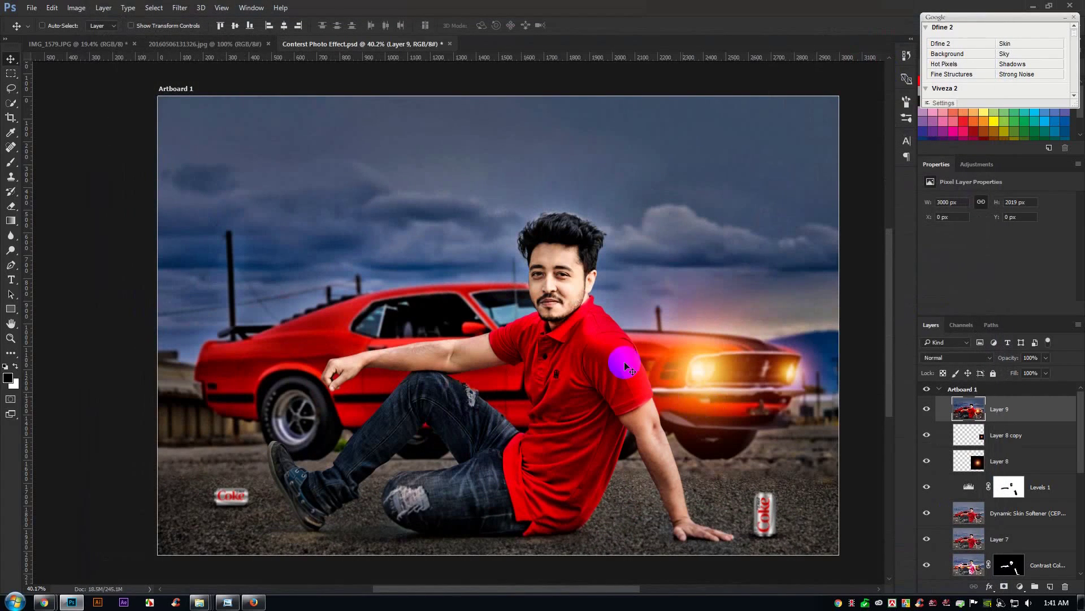